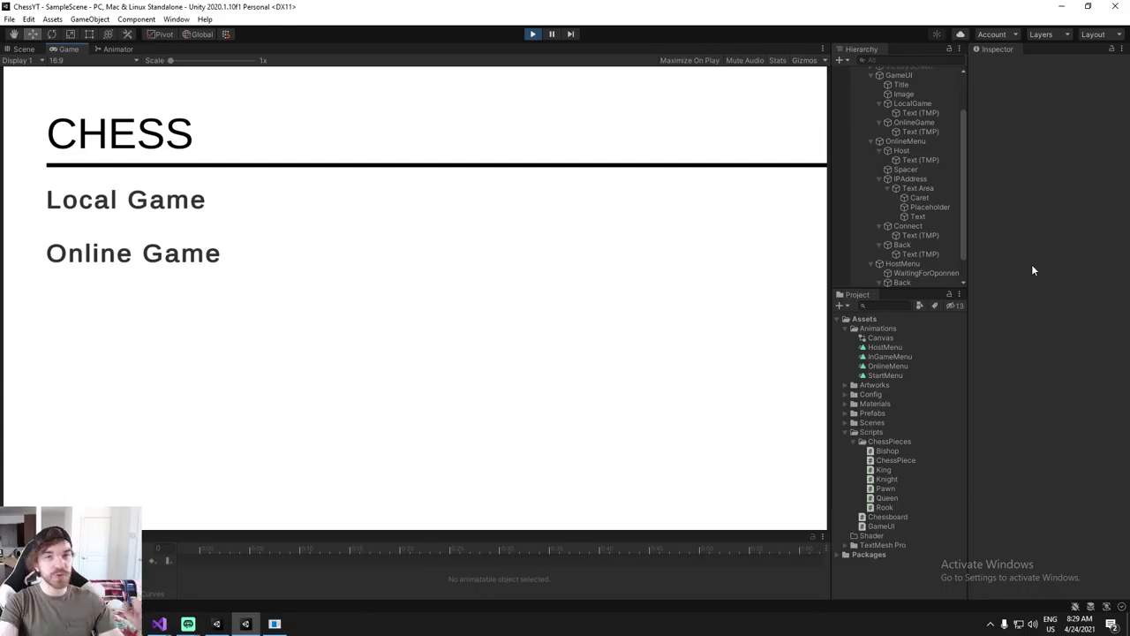
Examine how the start, online and host menus are laid out in the Scene view and connected as Animator states.
left_click(21, 48)
scroll(323, 179, "down", 2)
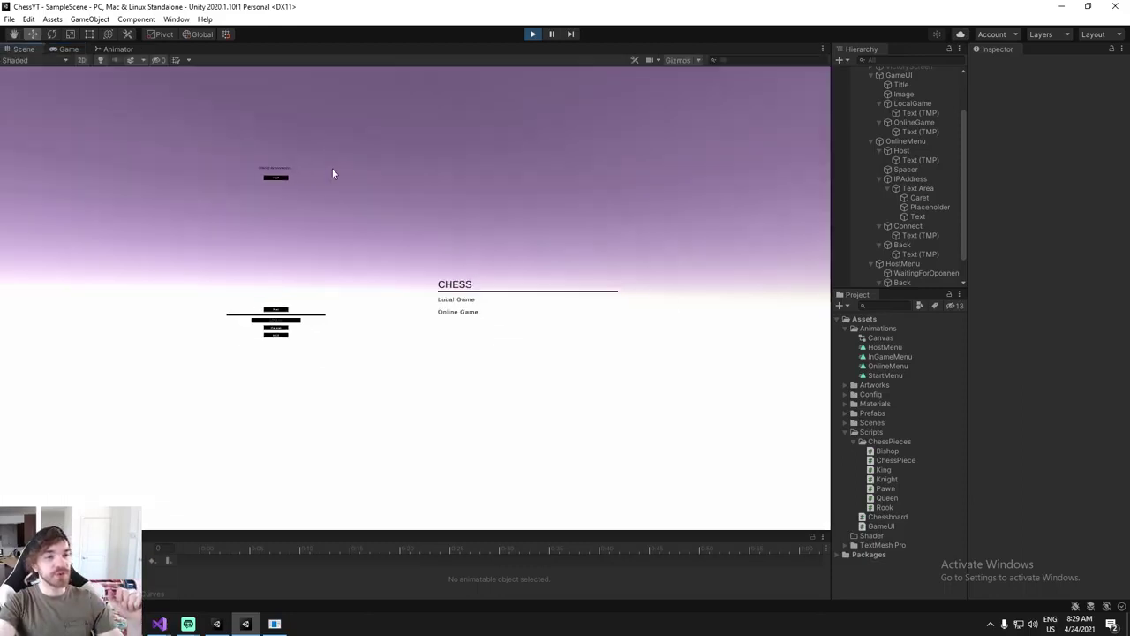
middle_click_drag(433, 255, 382, 232)
left_click_drag(358, 227, 583, 355)
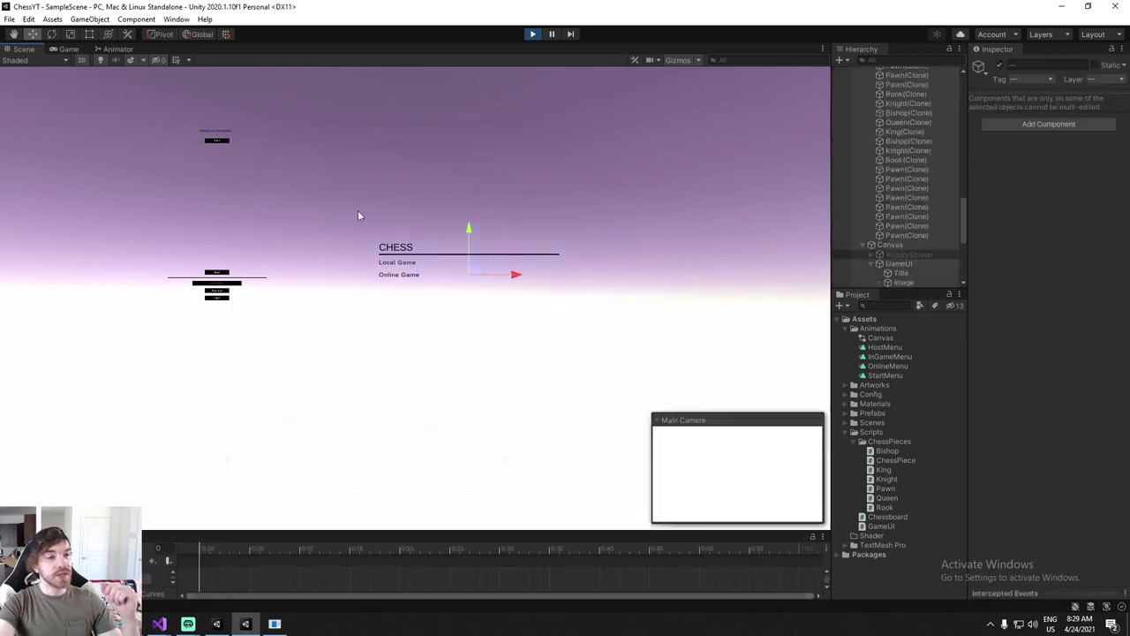
left_click_drag(357, 225, 107, 355)
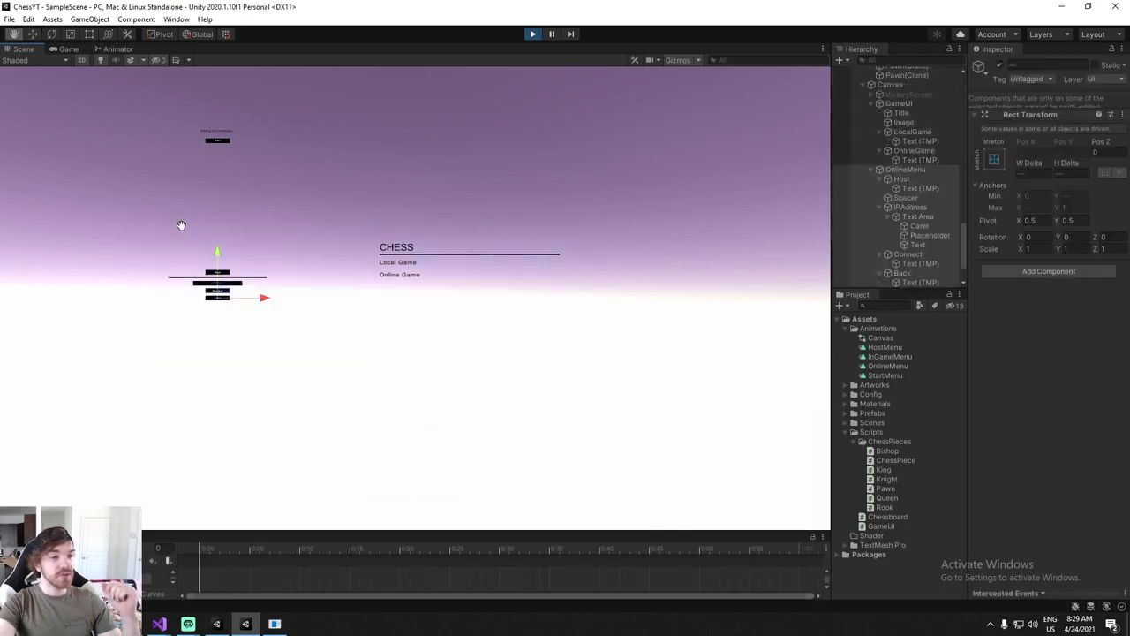
middle_click_drag(180, 224, 212, 237)
left_click_drag(171, 108, 356, 216)
left_click_drag(528, 180, 610, 115)
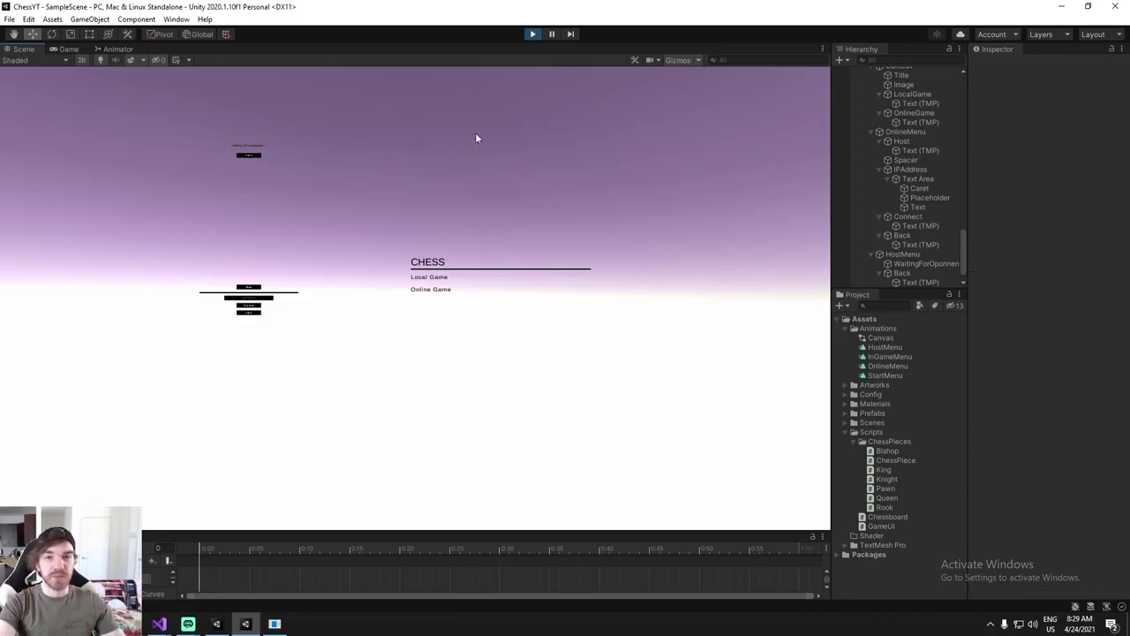
left_click(110, 49)
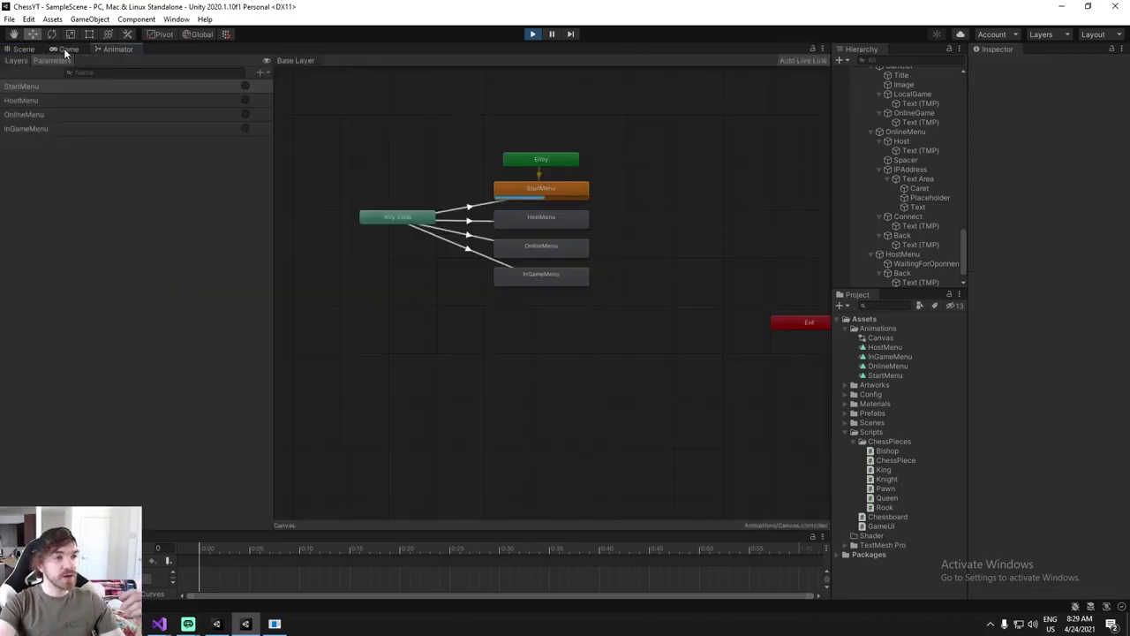
Test the running game's menu navigation through Online Game, Host, Back and Local Game.
left_click(67, 49)
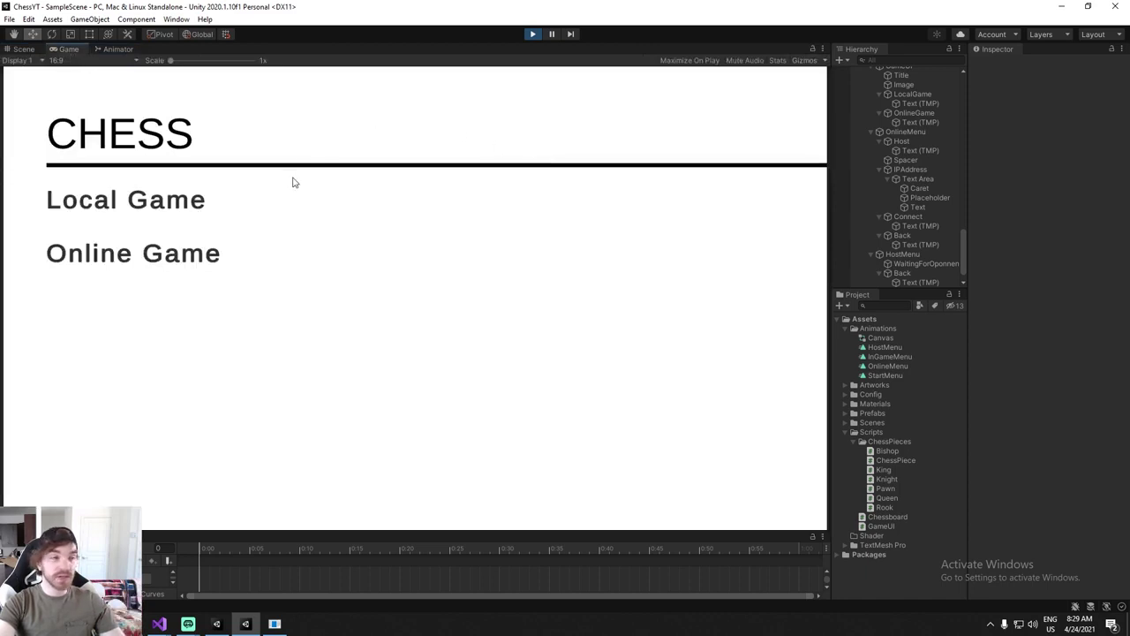
left_click(138, 256)
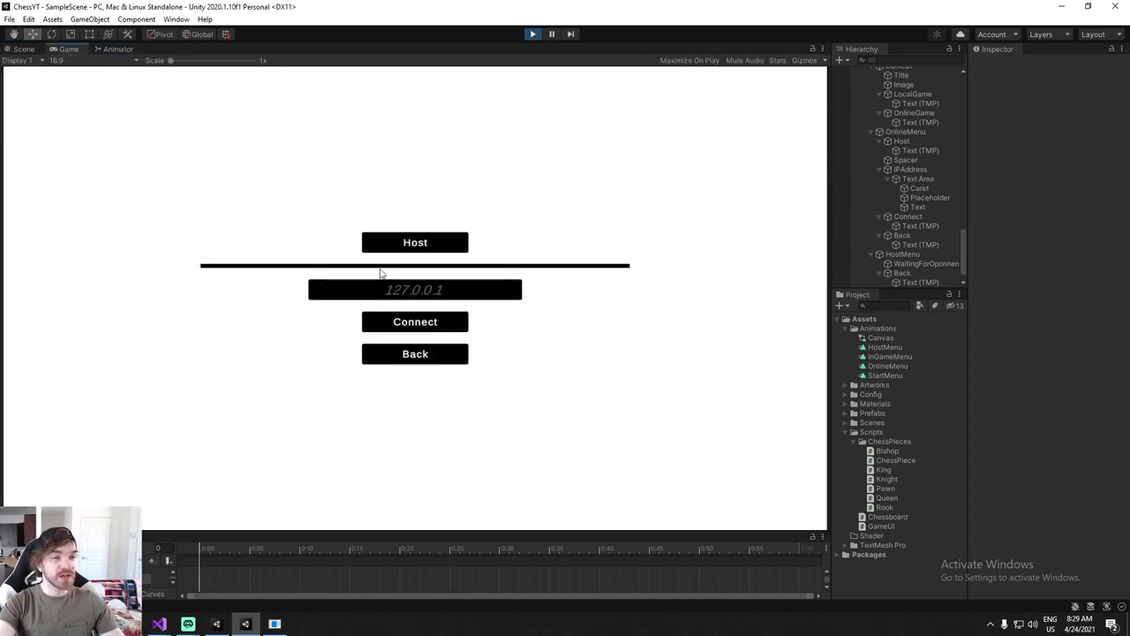
left_click(468, 296)
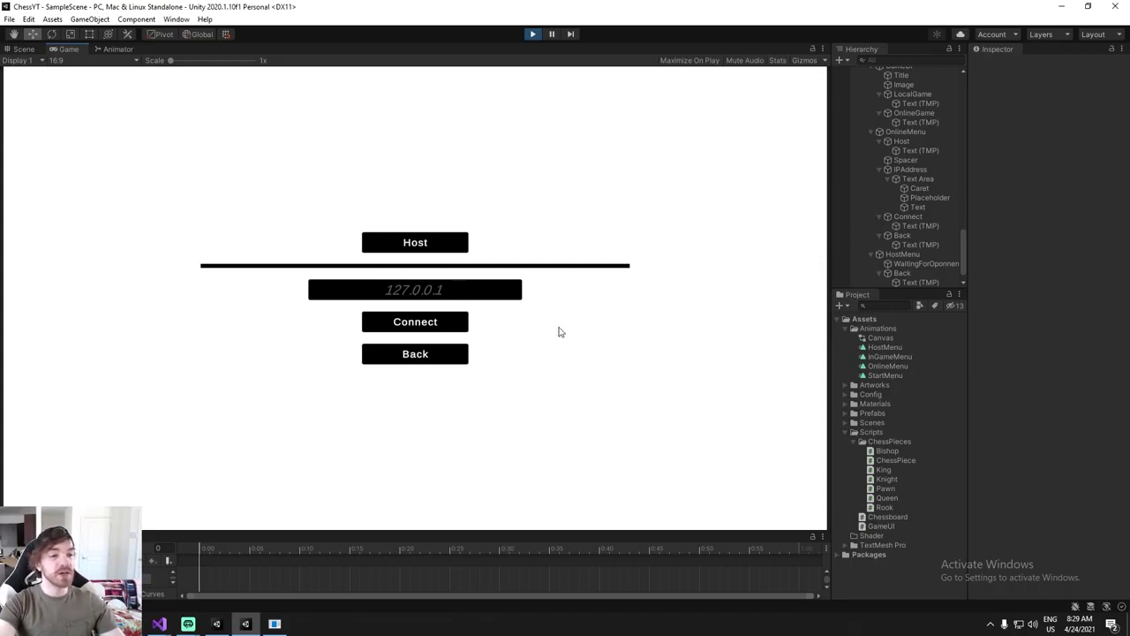
left_click(436, 355)
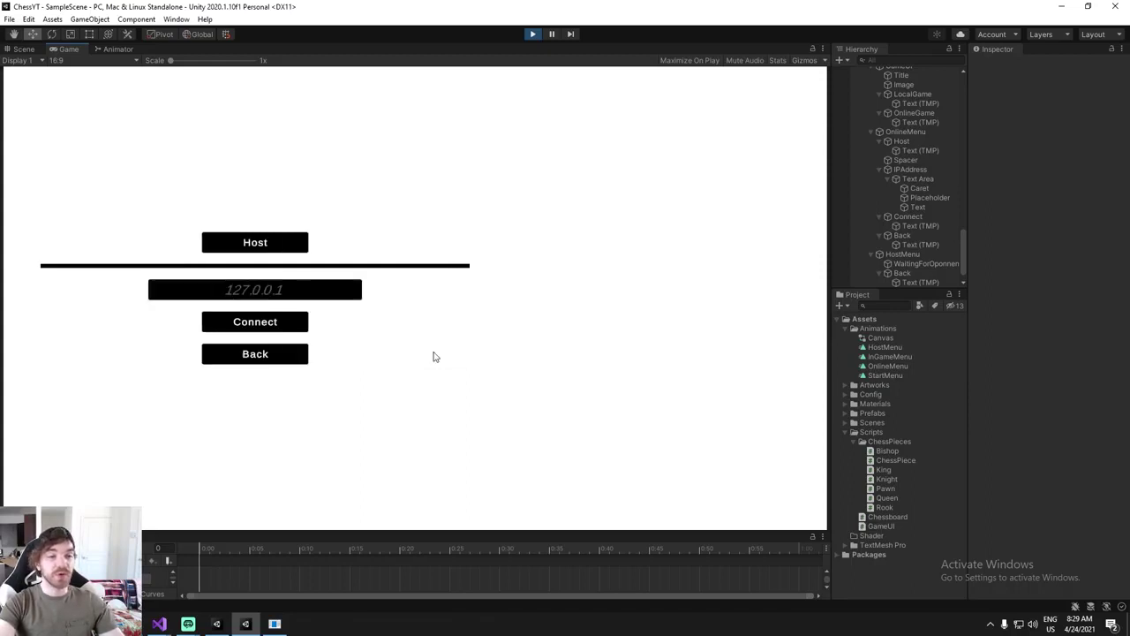
left_click(423, 253)
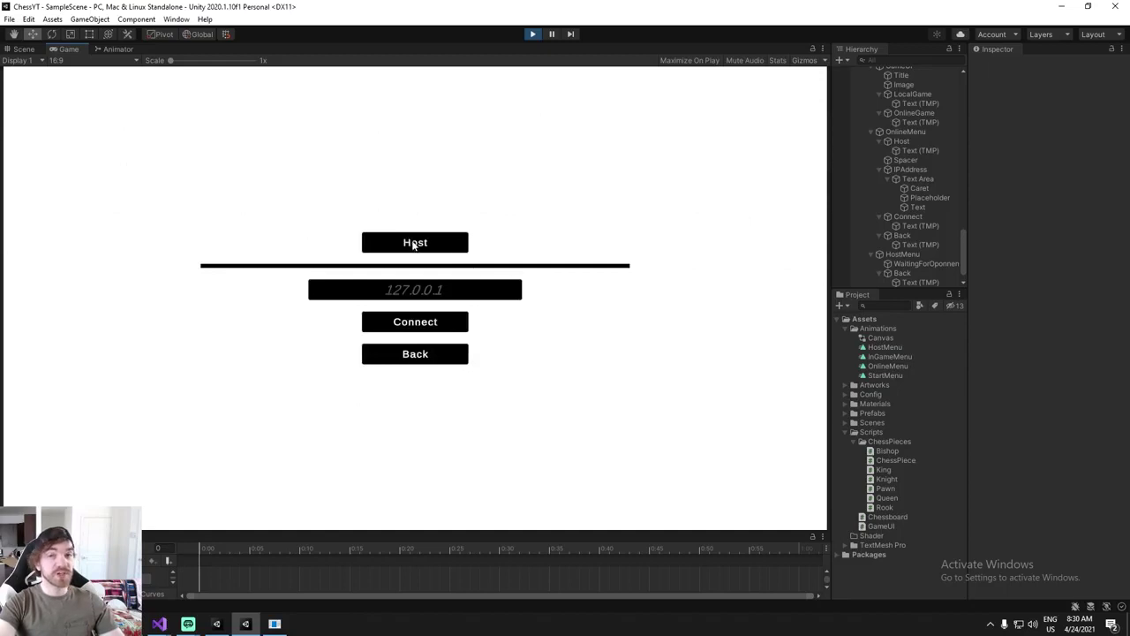
left_click(414, 243)
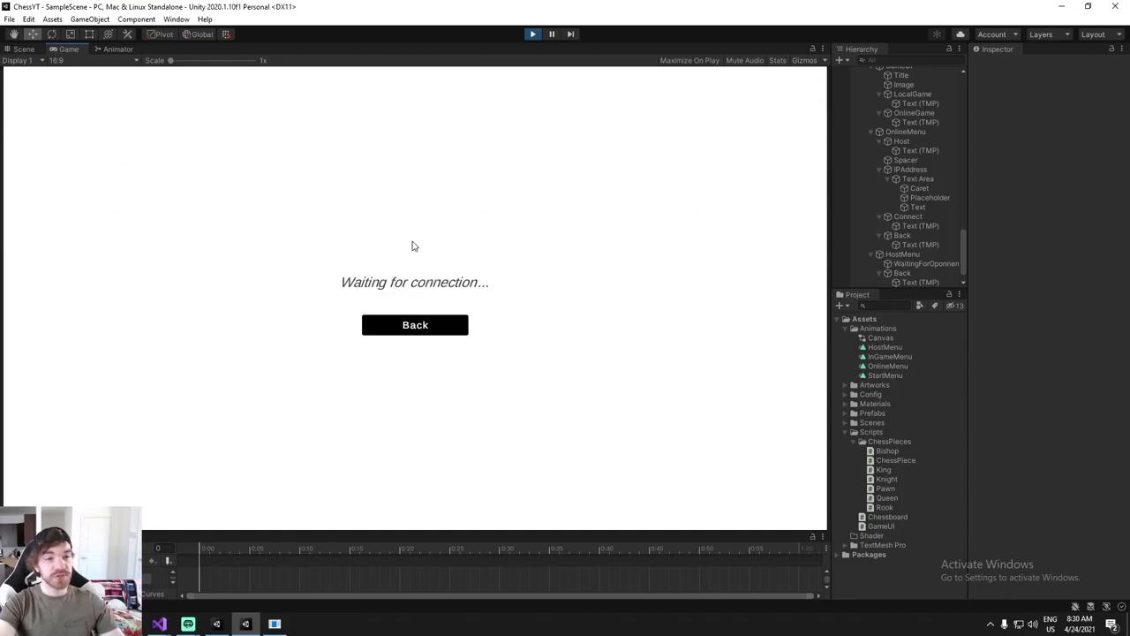
left_click(384, 326)
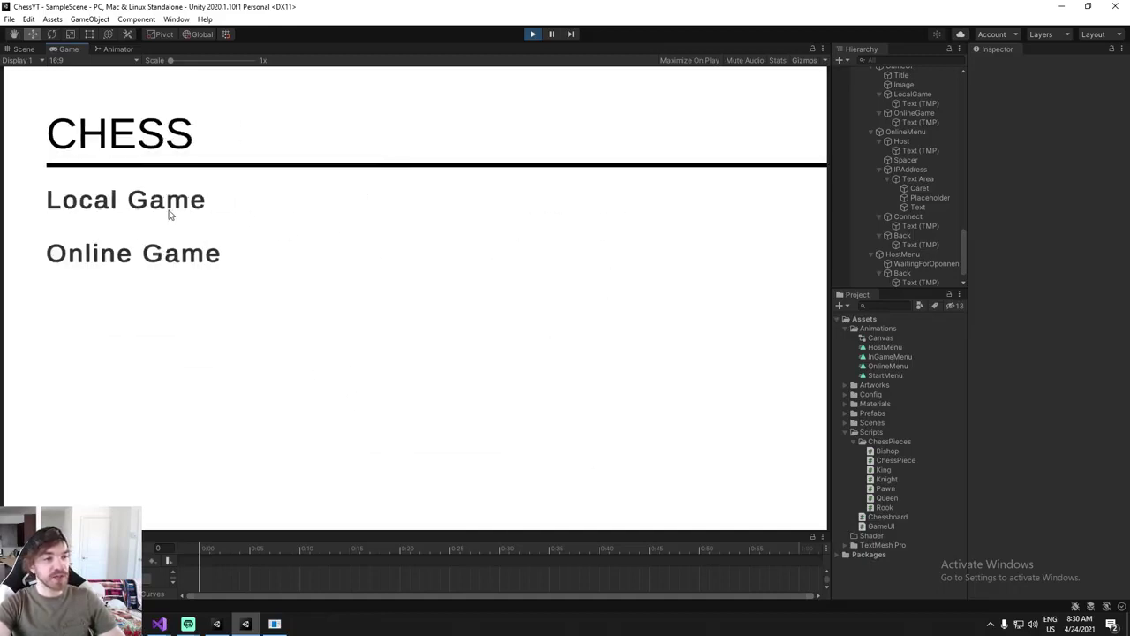
left_click(169, 214)
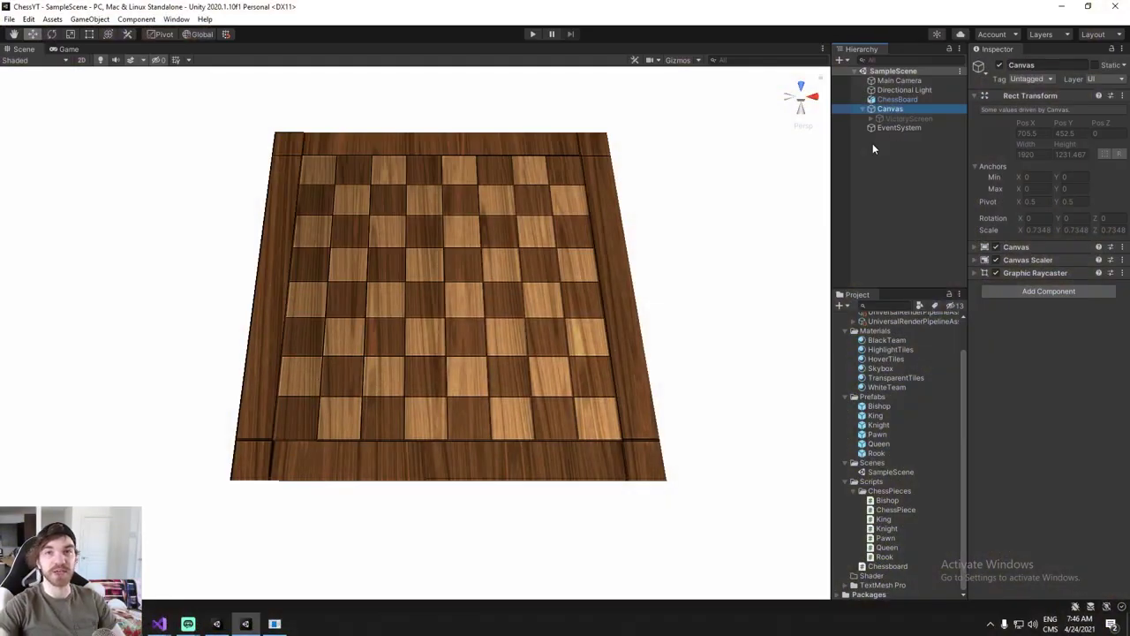
Create an empty child object under the Canvas and name it GameUI.
right_click(903, 110)
left_click(879, 154)
right_click(902, 112)
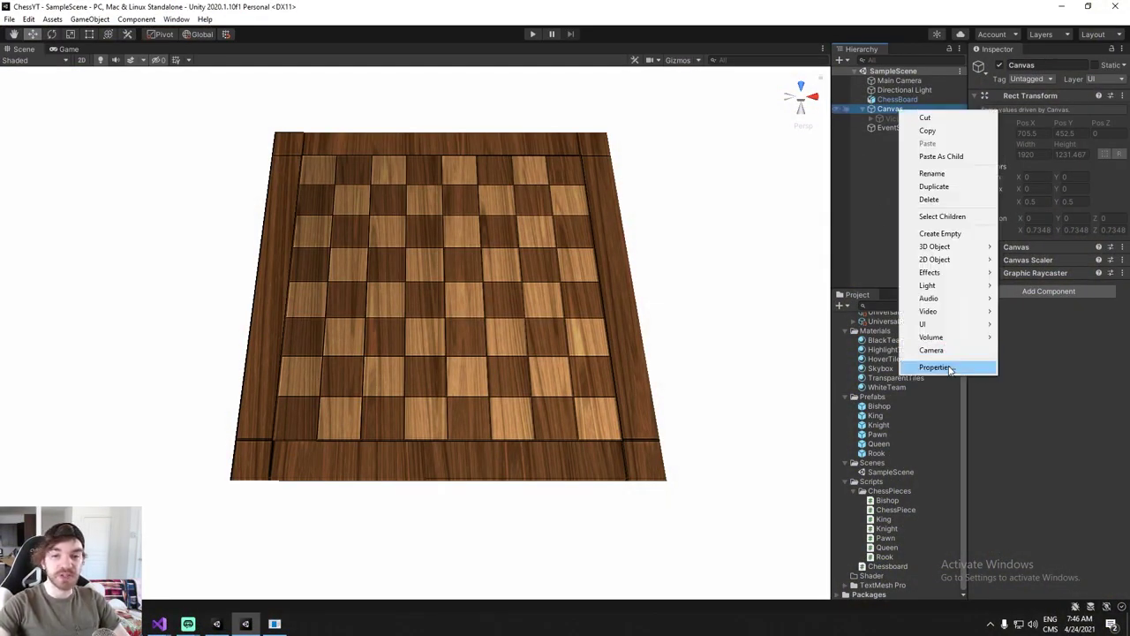
left_click(950, 231)
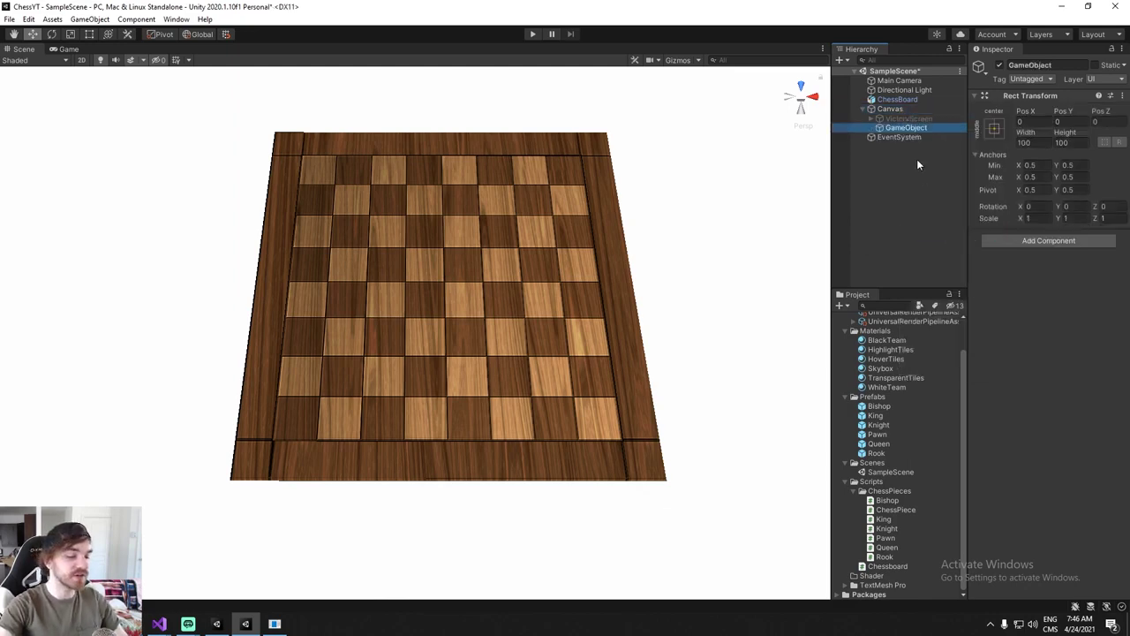
type("Gqam")
type("UI")
key("Return")
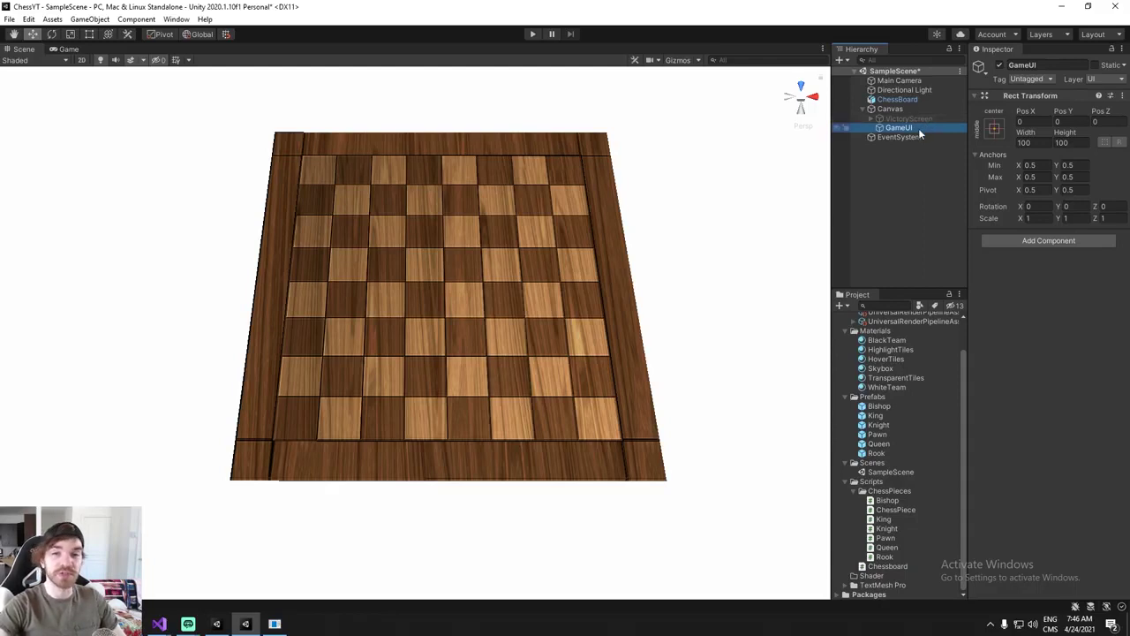
Add a TextMeshPro text object under GameUI and set its vertex color to black (000000).
right_click(918, 128)
mouse_move(935, 343)
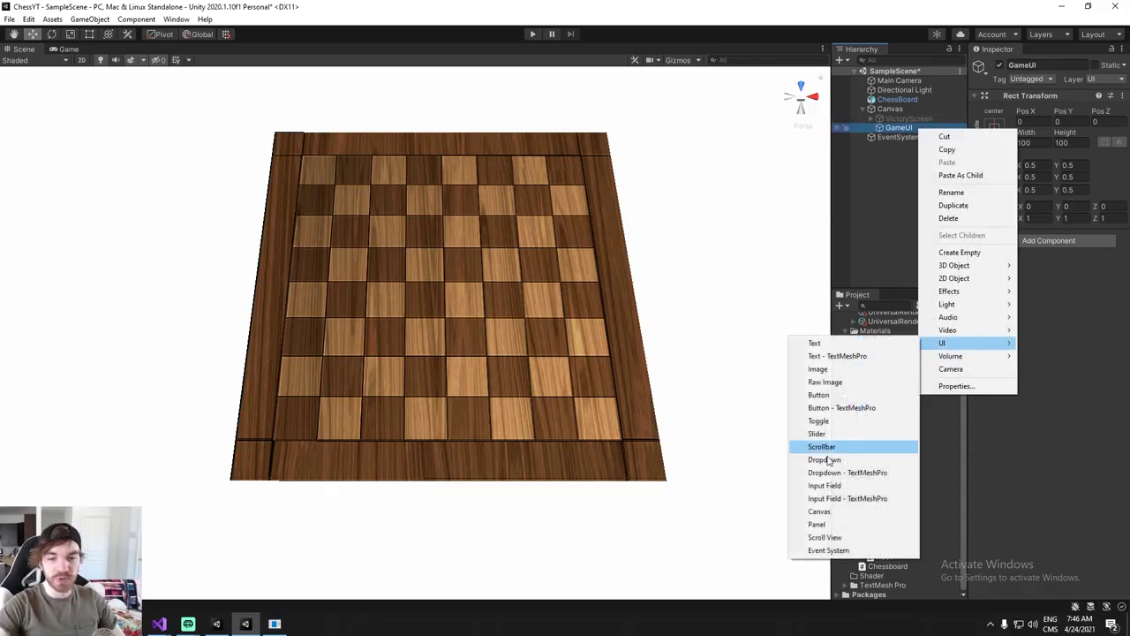
left_click(834, 356)
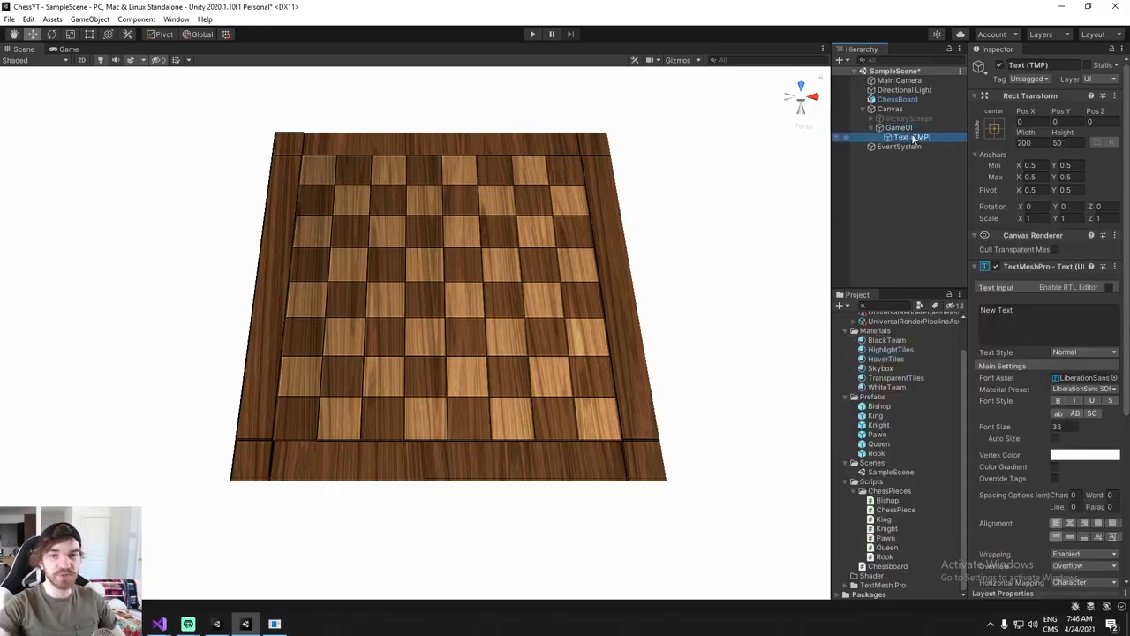
double_click(914, 138)
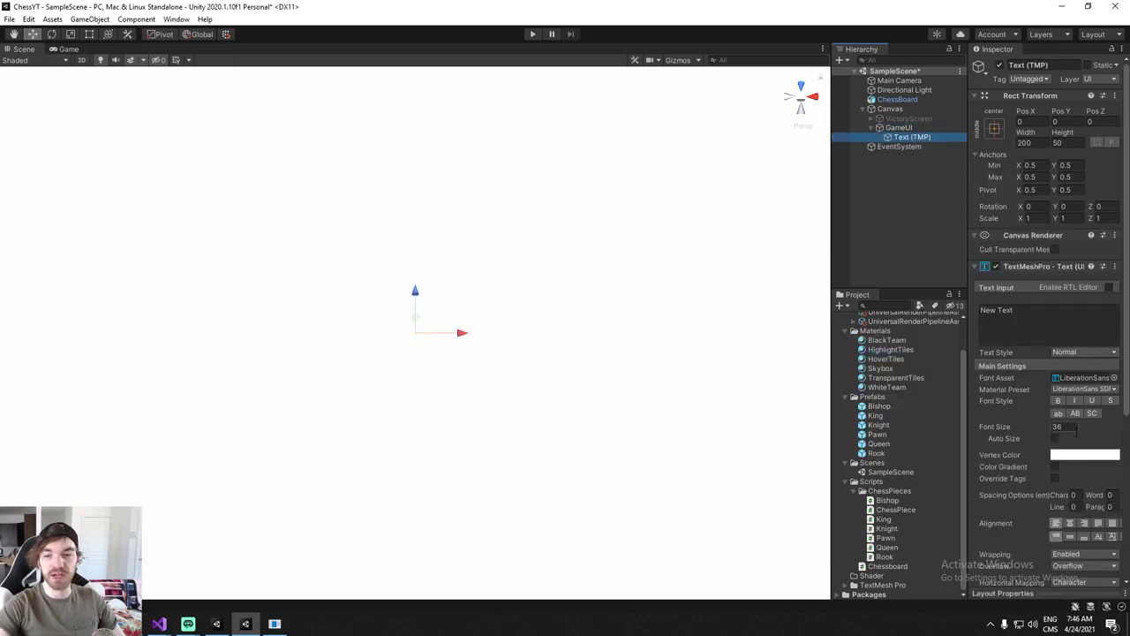
left_click(1084, 455)
left_click_drag(1064, 427, 1088, 452)
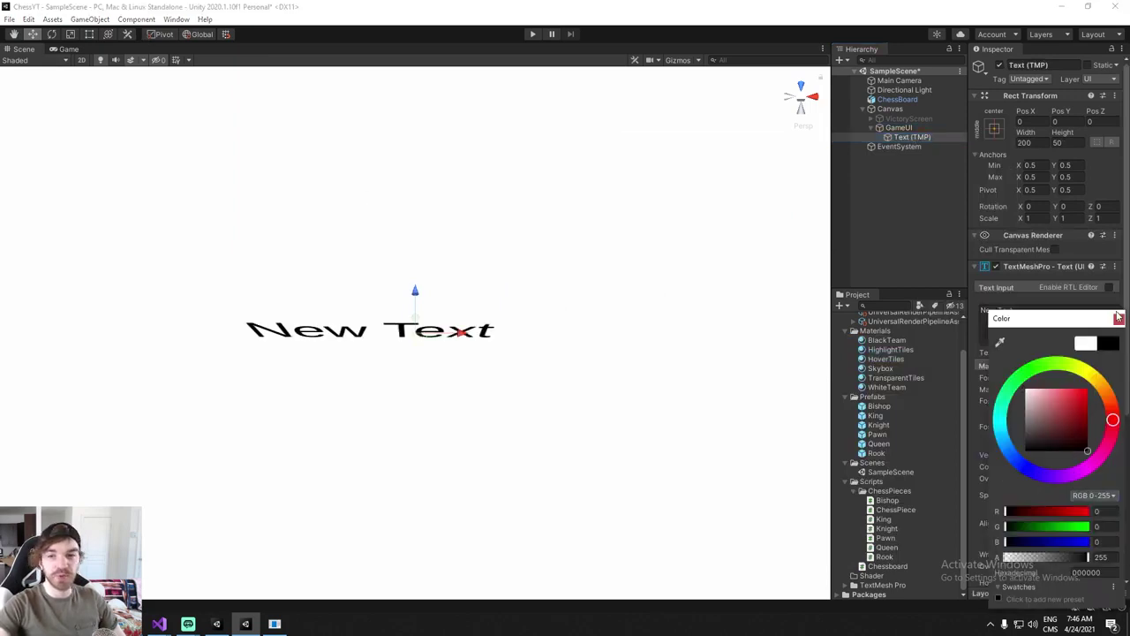
left_click(1119, 319)
Set the content of the new text object to CHESS.
right_click_drag(530, 329, 565, 250)
key("f")
right_click_drag(546, 300, 538, 243)
key("f")
scroll(492, 245, "down", 3)
scroll(538, 283, "down", 3)
key("f")
left_click_drag(1024, 311, 846, 298)
type("chess")
key("ctrl+a")
type("CHESS")
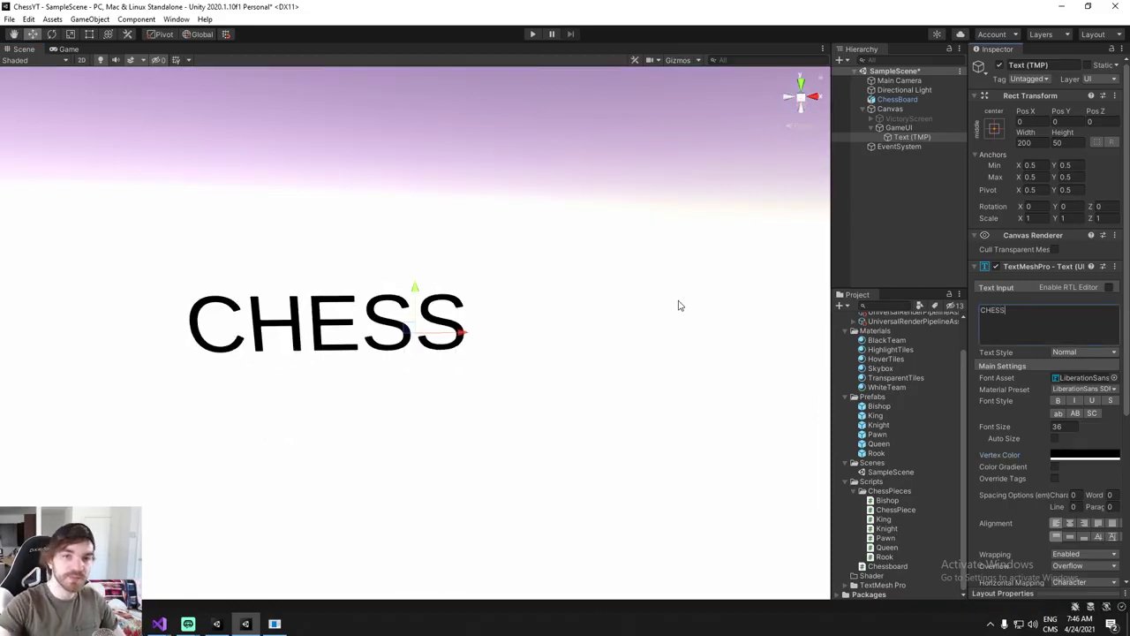
Rename the CHESS text object to Title.
left_click(841, 207)
left_click(896, 137)
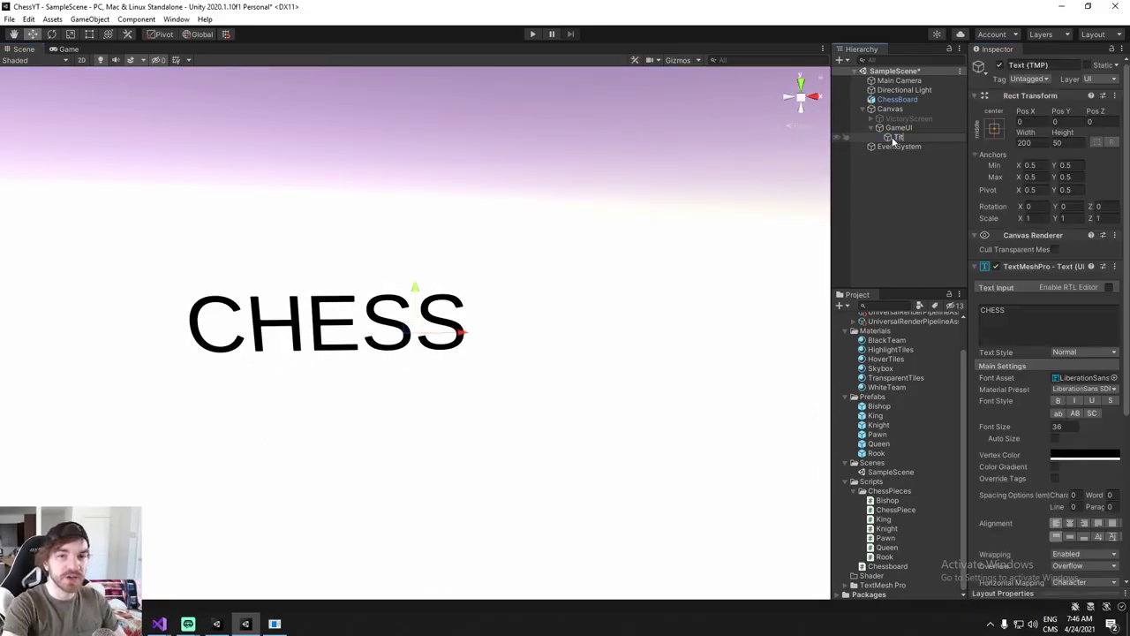
key("Return")
right_click(833, 149)
left_click(680, 219)
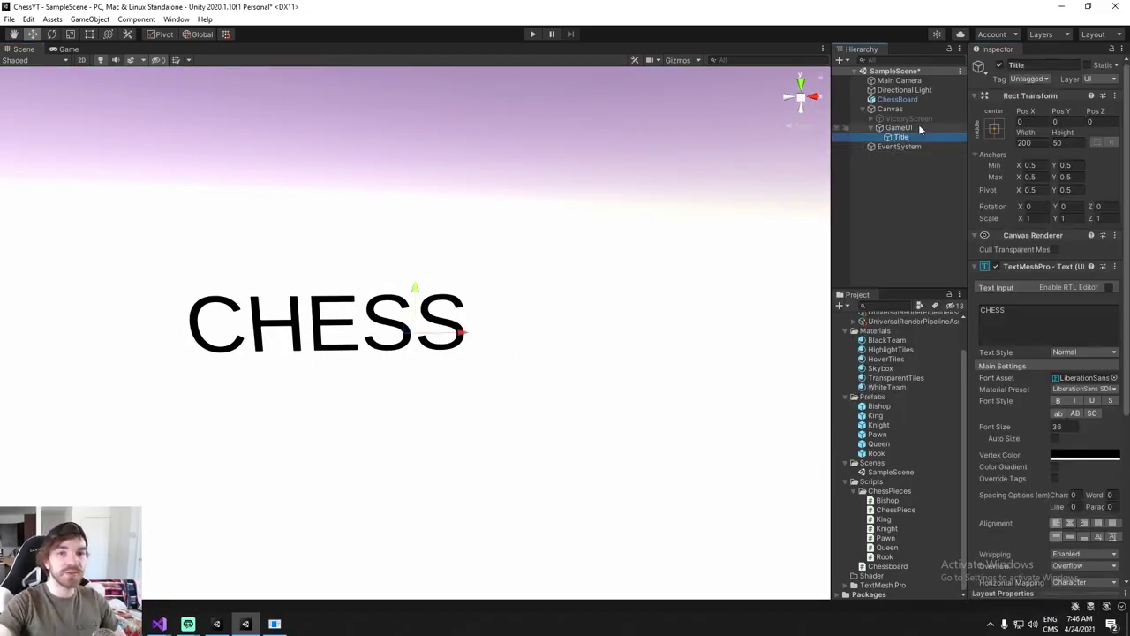
Select GameUI and turn on the Scene view gizmos to show the canvas outline.
left_click(920, 127)
scroll(626, 264, "down", 5)
scroll(626, 268, "down", 5)
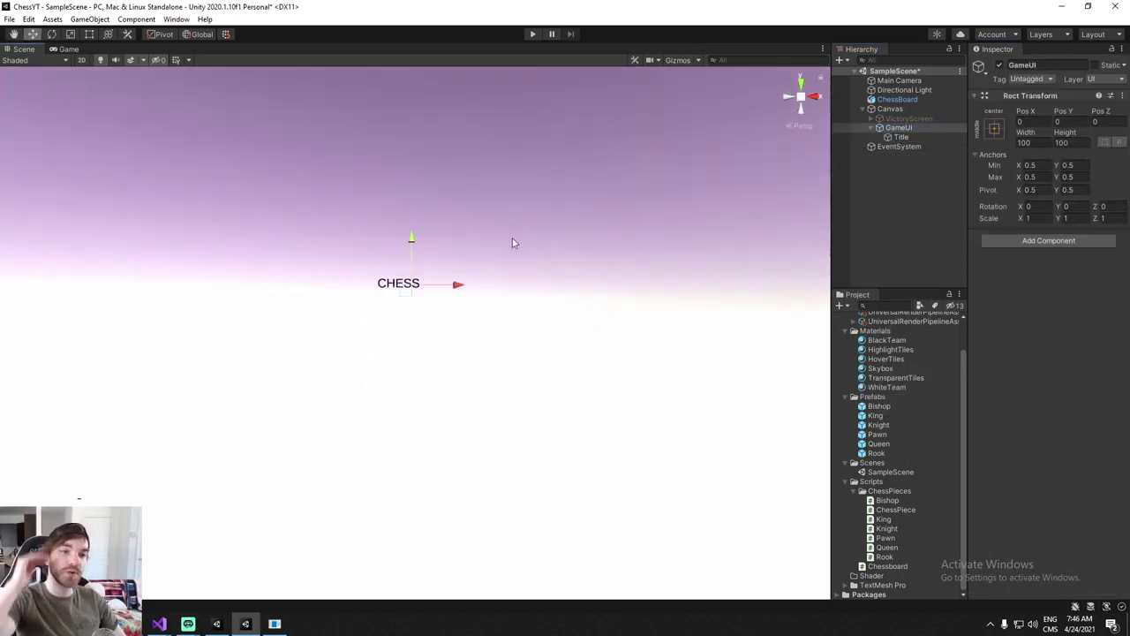
middle_click_drag(512, 239, 506, 224)
scroll(505, 214, "up", 3)
middle_click_drag(504, 207, 531, 137)
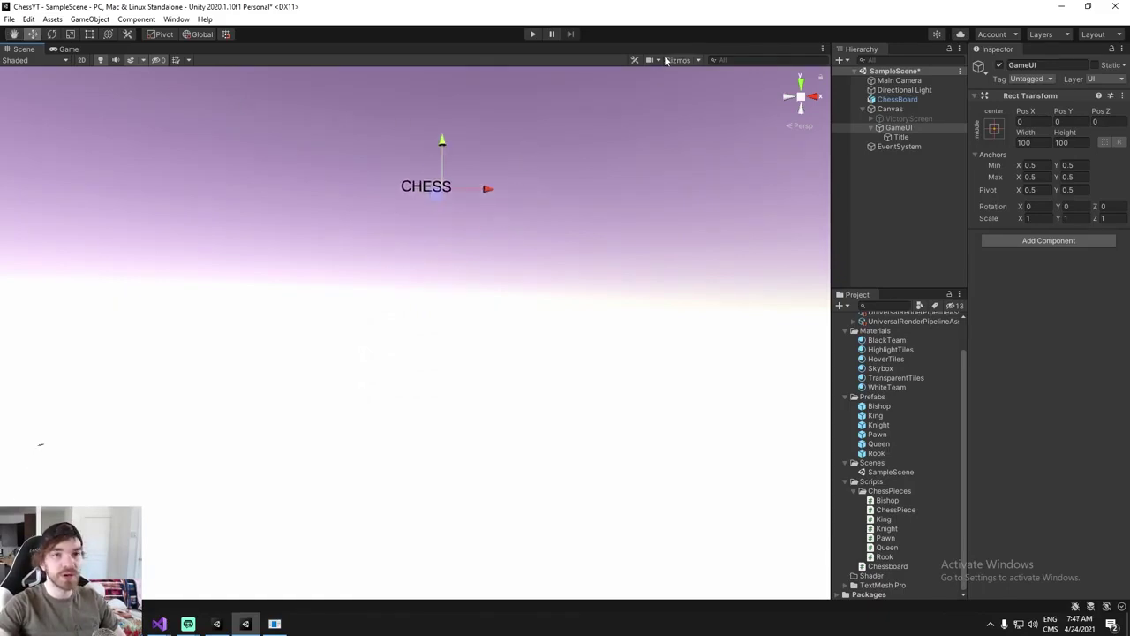
scroll(651, 85, "down", 3)
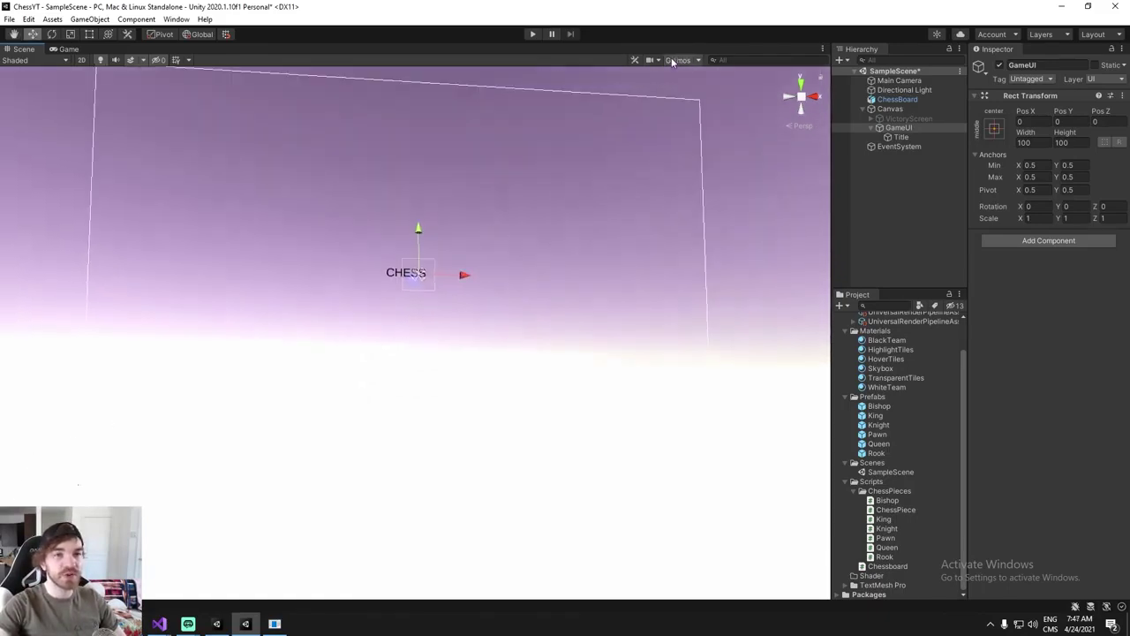
middle_click_drag(635, 148, 551, 167)
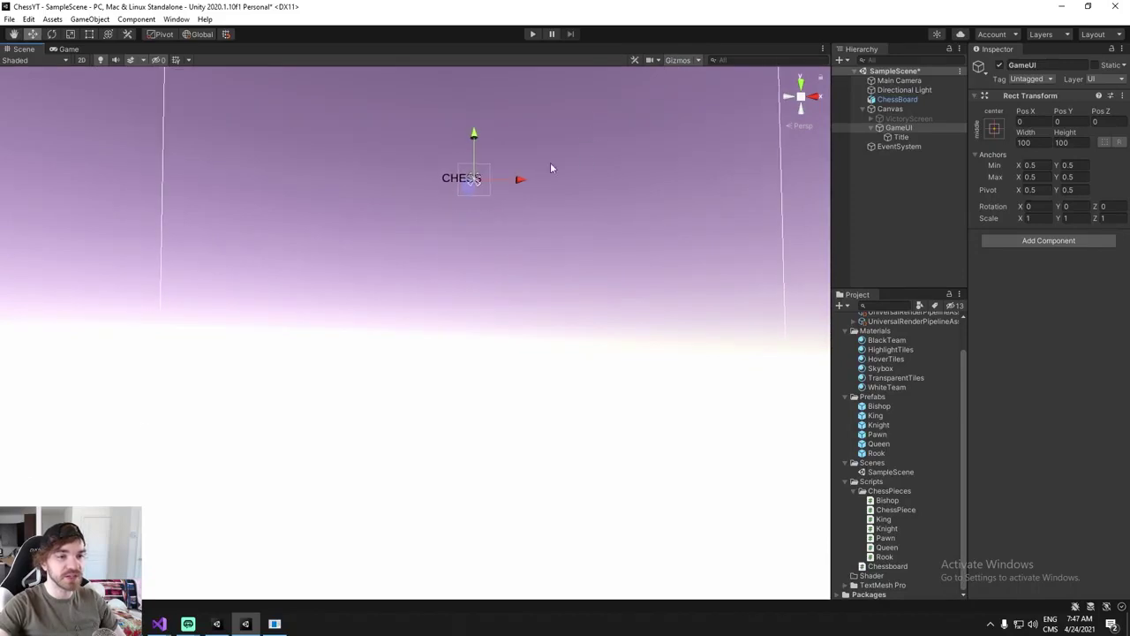
scroll(551, 168, "down", 2)
right_click_drag(551, 167, 535, 197)
middle_click_drag(535, 194, 549, 160)
scroll(441, 148, "down", 2)
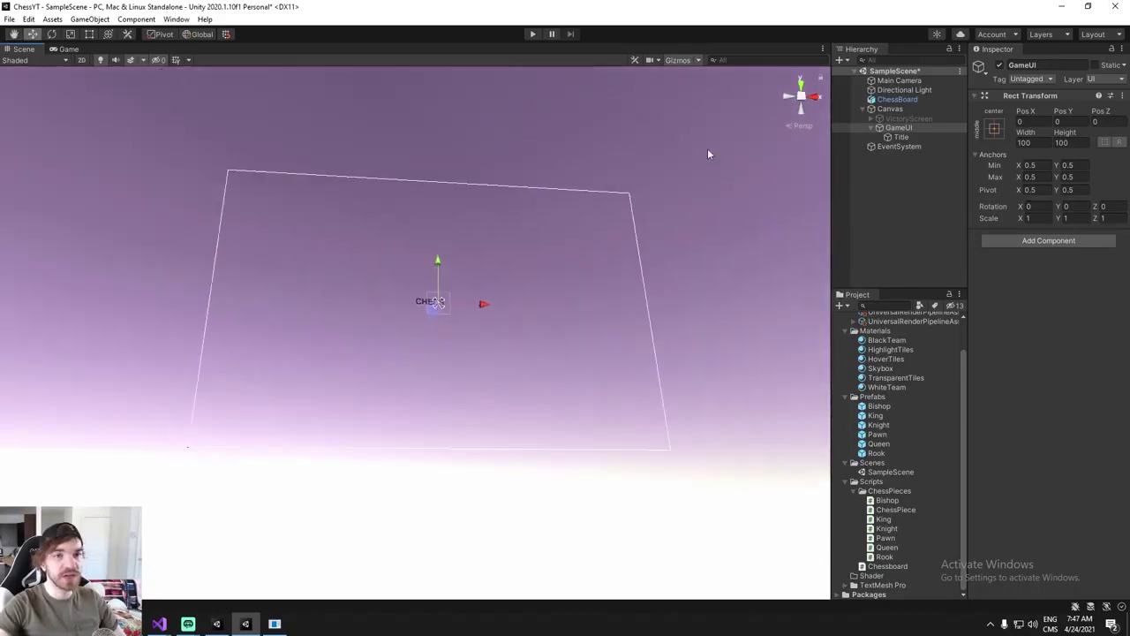
Stretch GameUI's anchors in both directions and set its Left, Top, Right and Bottom offsets to 0.
left_click(916, 129)
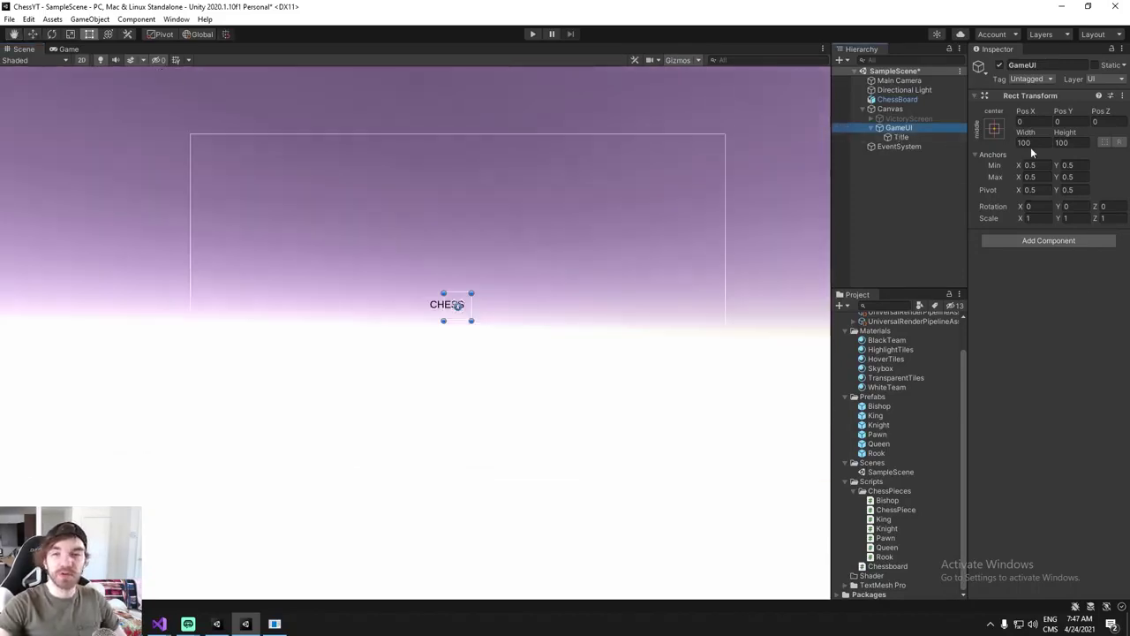
left_click(994, 129)
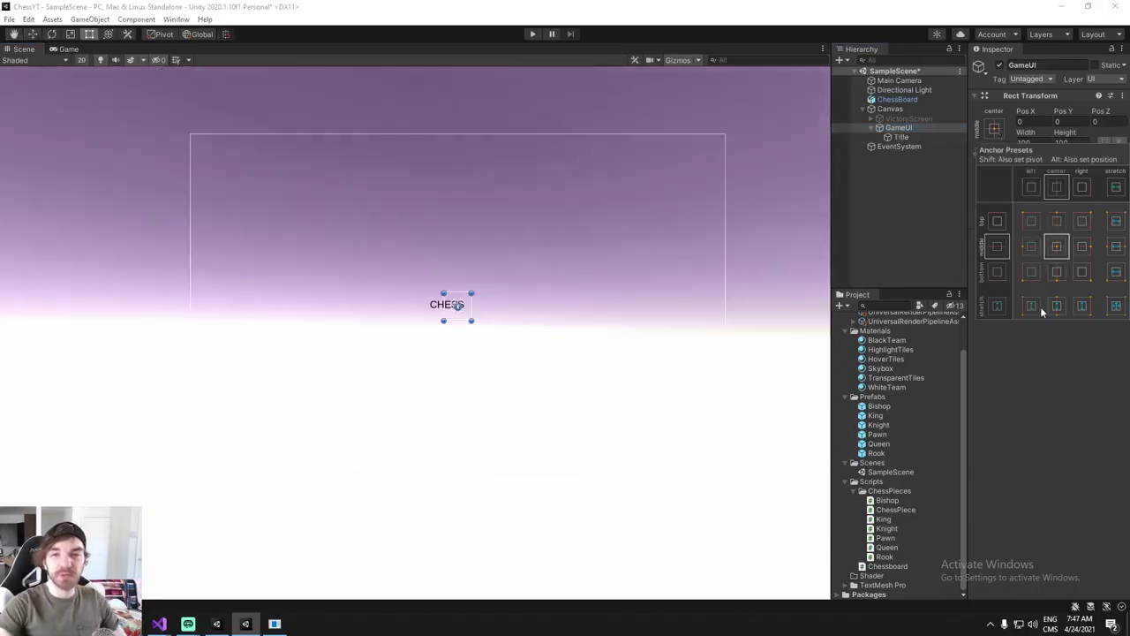
left_click(1116, 305)
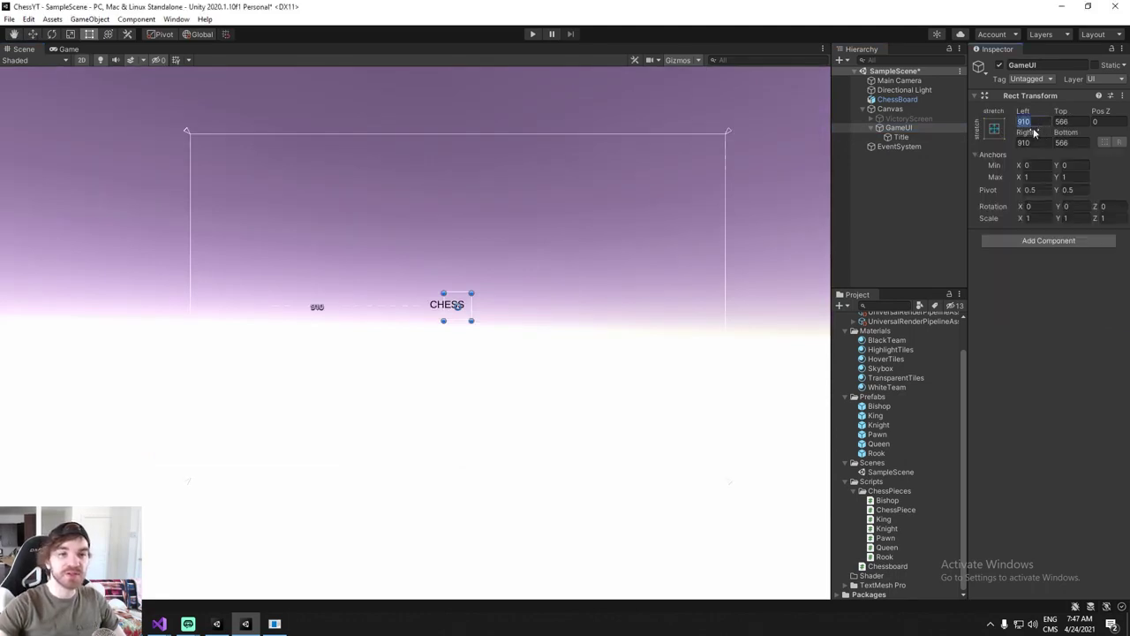
type("0")
key("Tab")
type("0")
key("Tab")
key("Tab")
type("0")
key("Tab")
type("0")
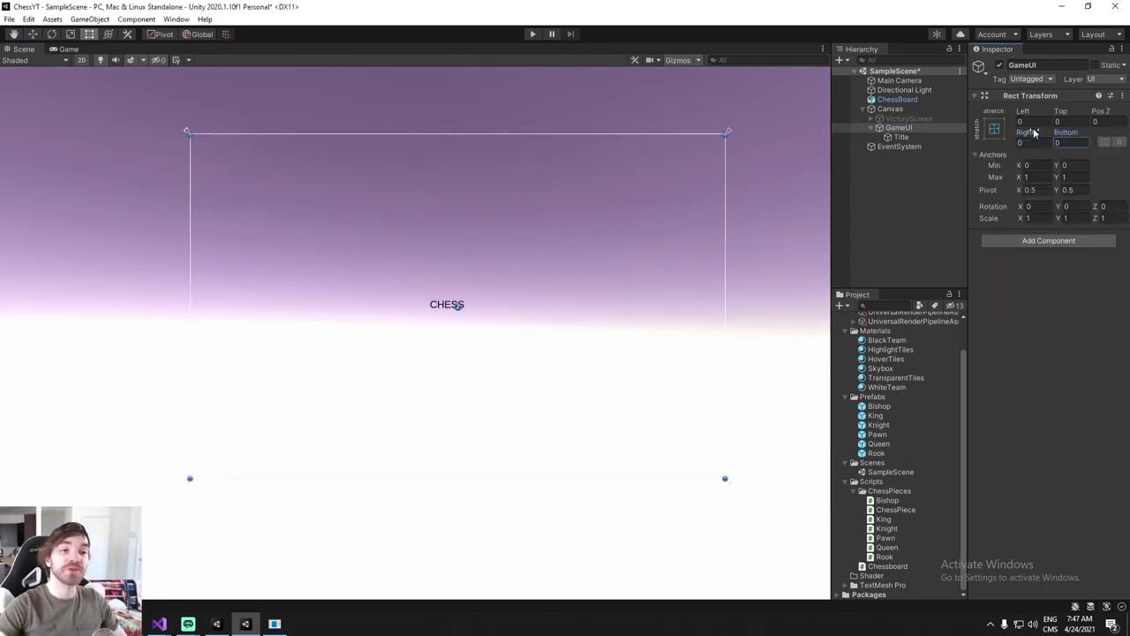
Check the scale mode and reference resolution in the Canvas's Canvas Scaler, and return to GameUI.
left_click(890, 109)
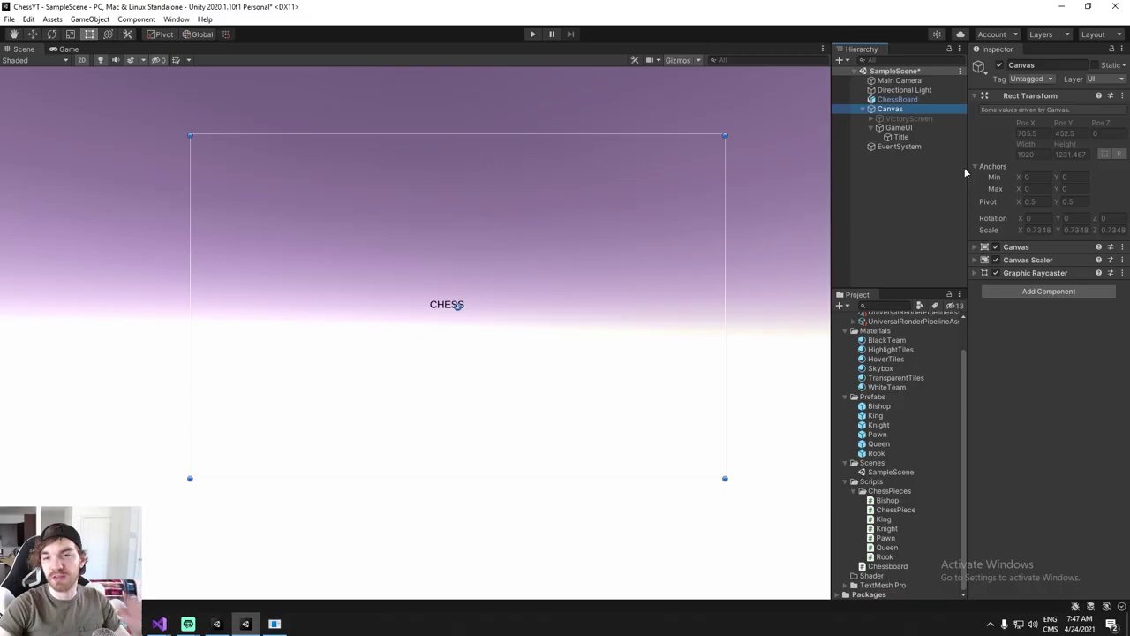
left_click(1024, 260)
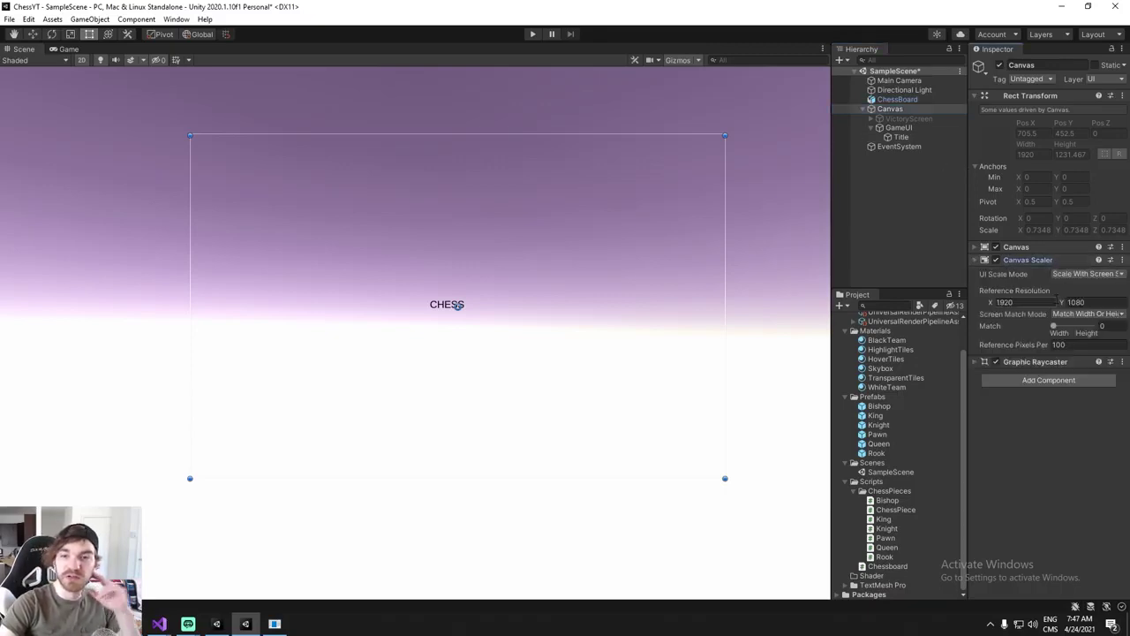
left_click(907, 128)
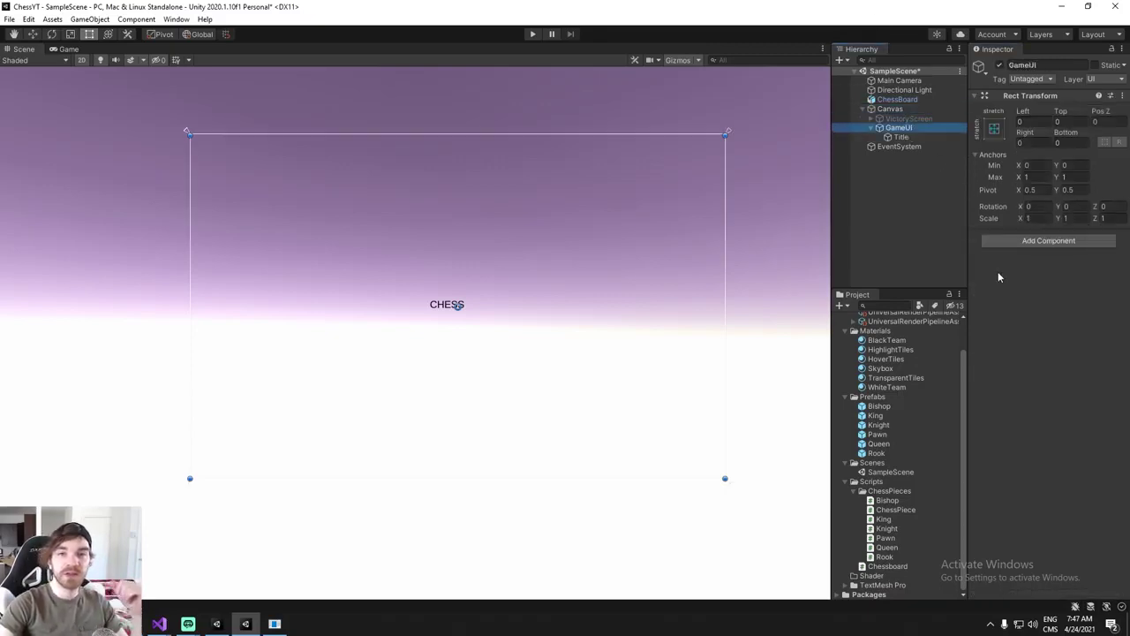
Add a Vertical Layout Group component to GameUI.
left_click(1048, 240)
type("Vertic")
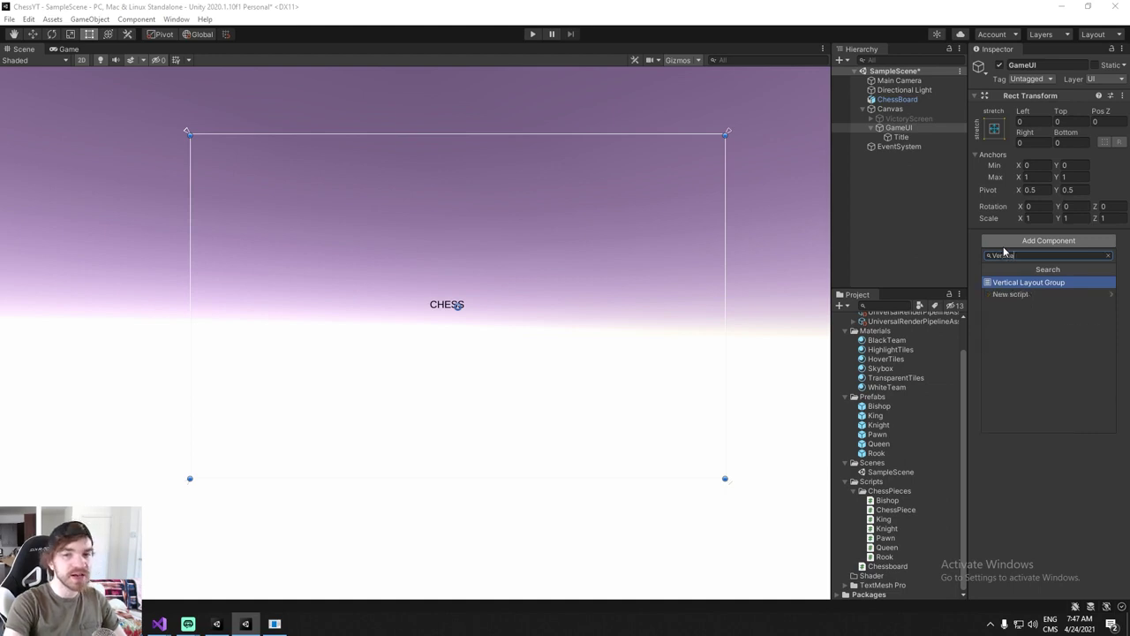
key("Return")
left_click(1036, 252)
middle_click_drag(569, 299, 593, 302)
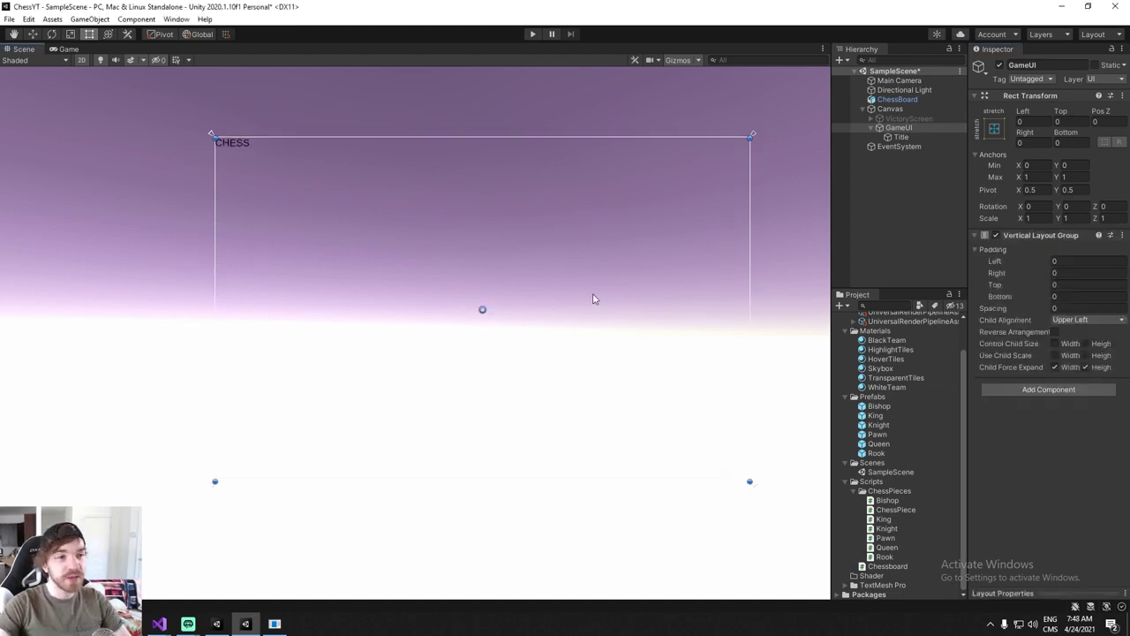
Set the Vertical Layout Group's Left and Top padding to 100.
left_click(1081, 263)
type("100")
key("Tab")
key("Tab")
type("100")
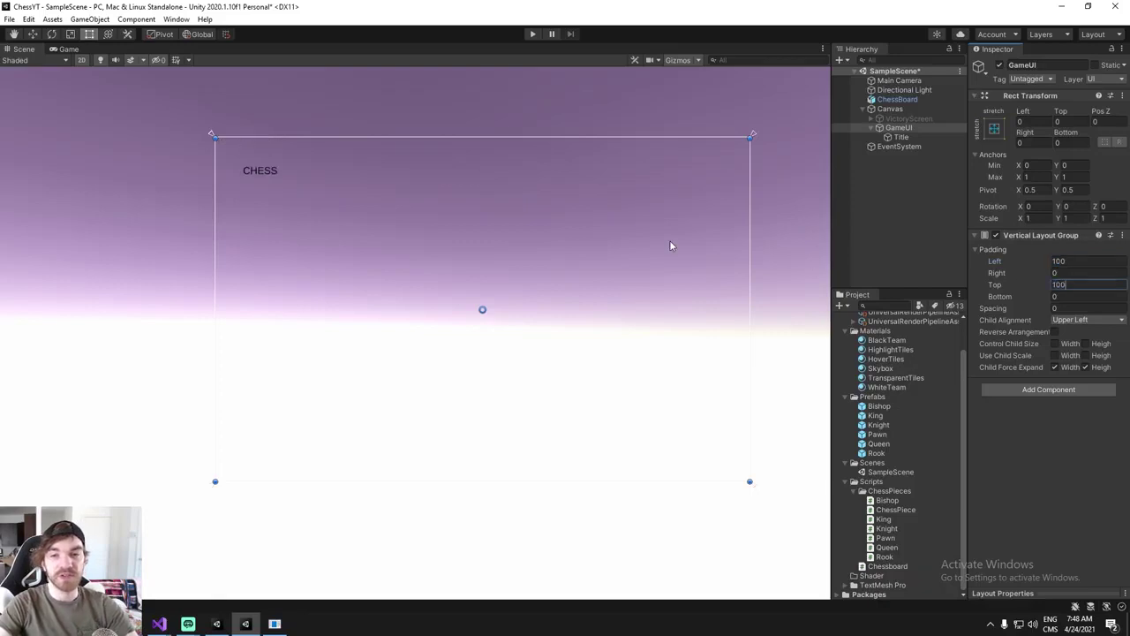
left_click_drag(208, 121, 238, 156)
Check the Title object and set the spacing of GameUI's Vertical Layout Group to 25.
left_click(960, 136)
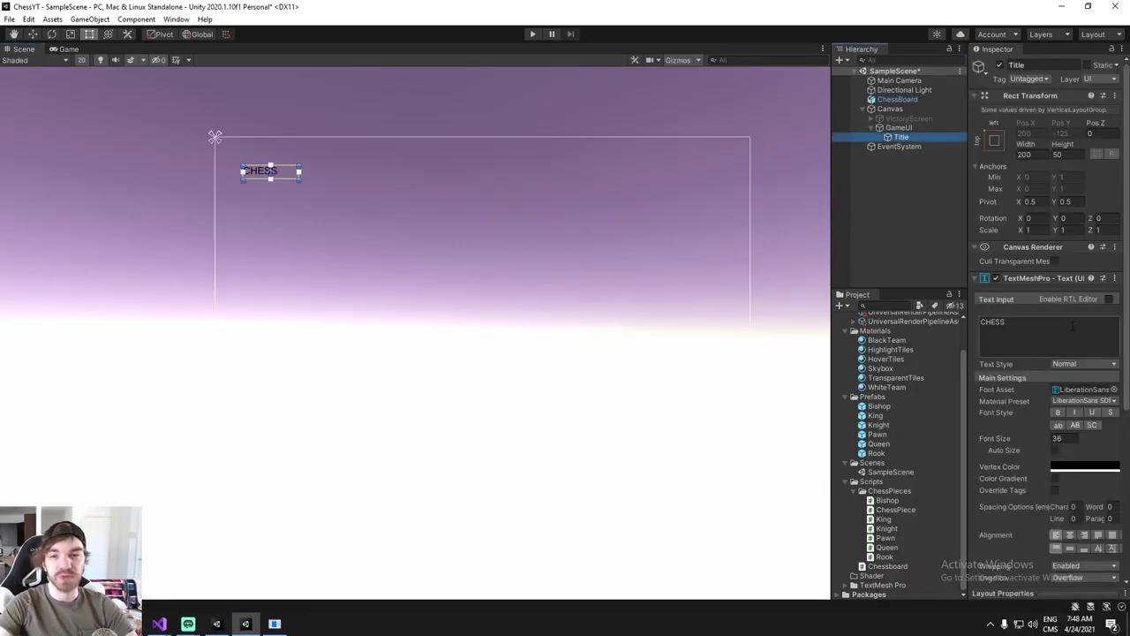
left_click(901, 128)
left_click(1085, 307)
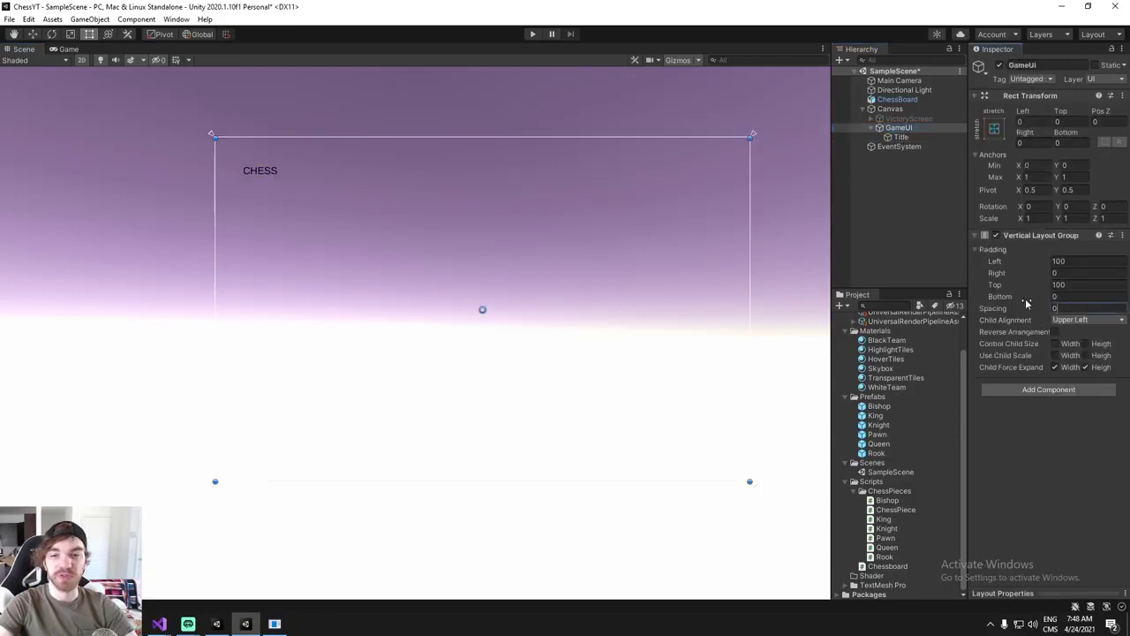
type("25")
key("Return")
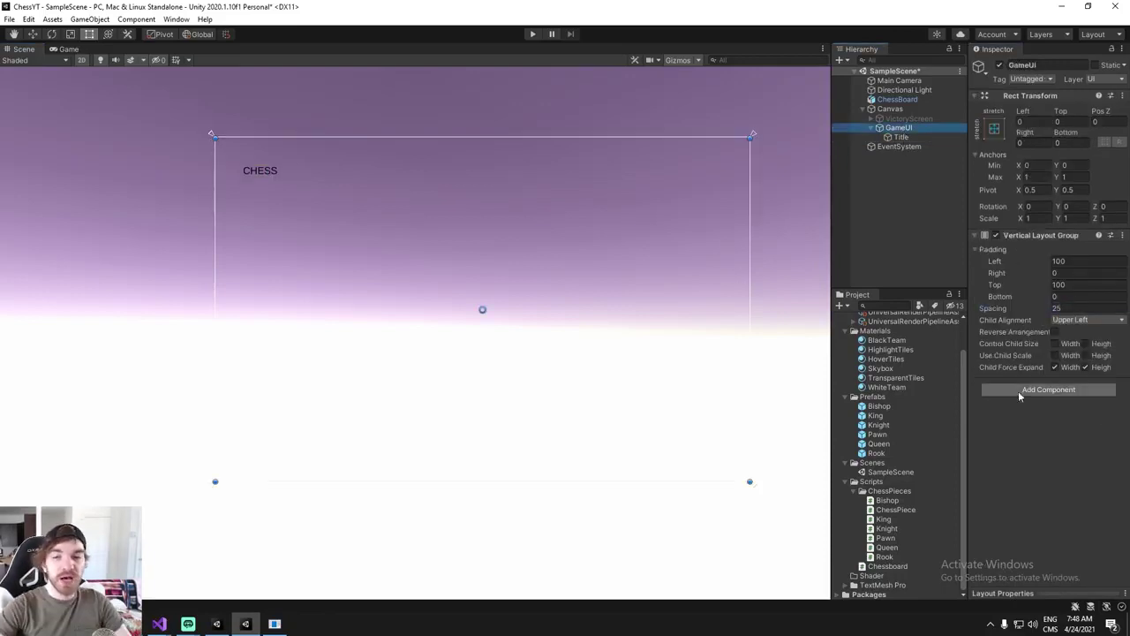
Disable Child Force Expand height and enable Control Child Size width on GameUI's layout group, and check the effect on Title.
left_click(1085, 367)
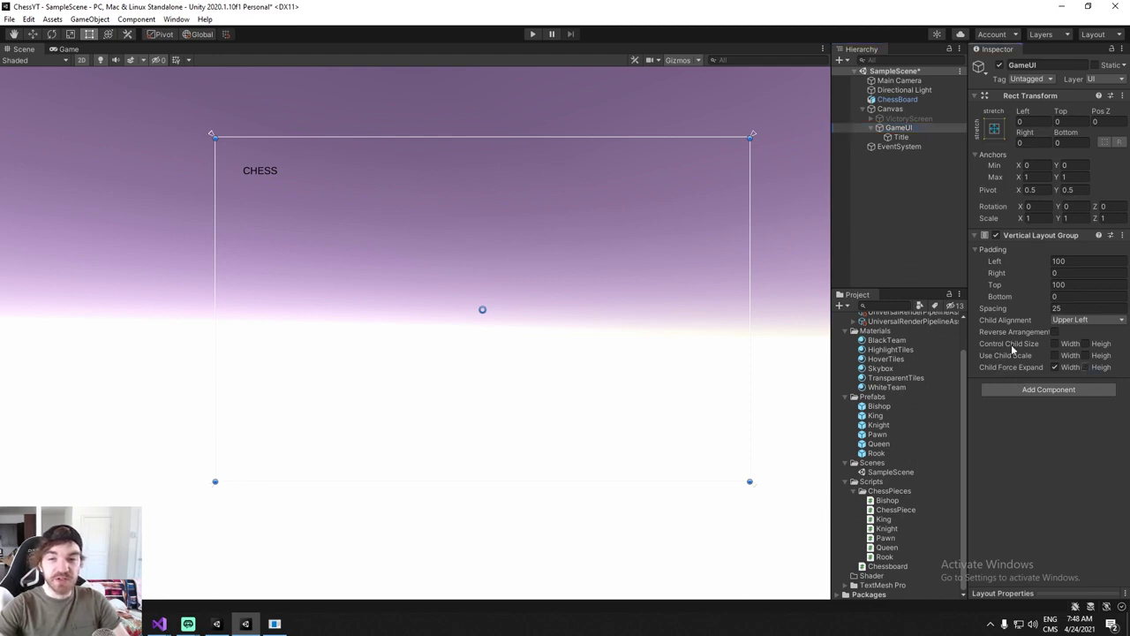
left_click(1054, 343)
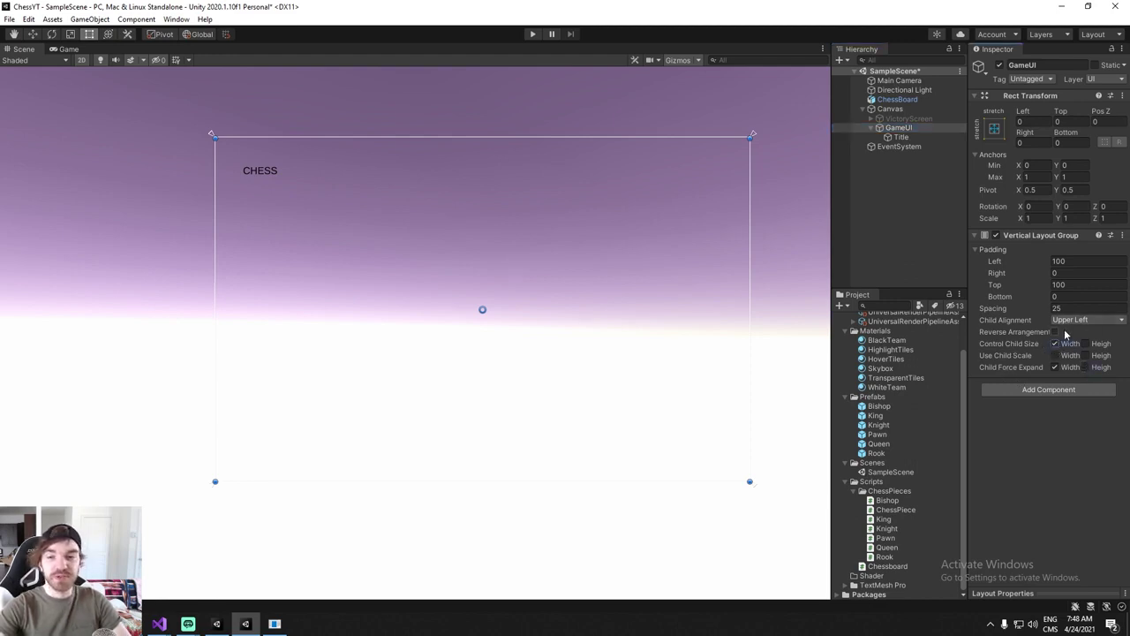
left_click(906, 136)
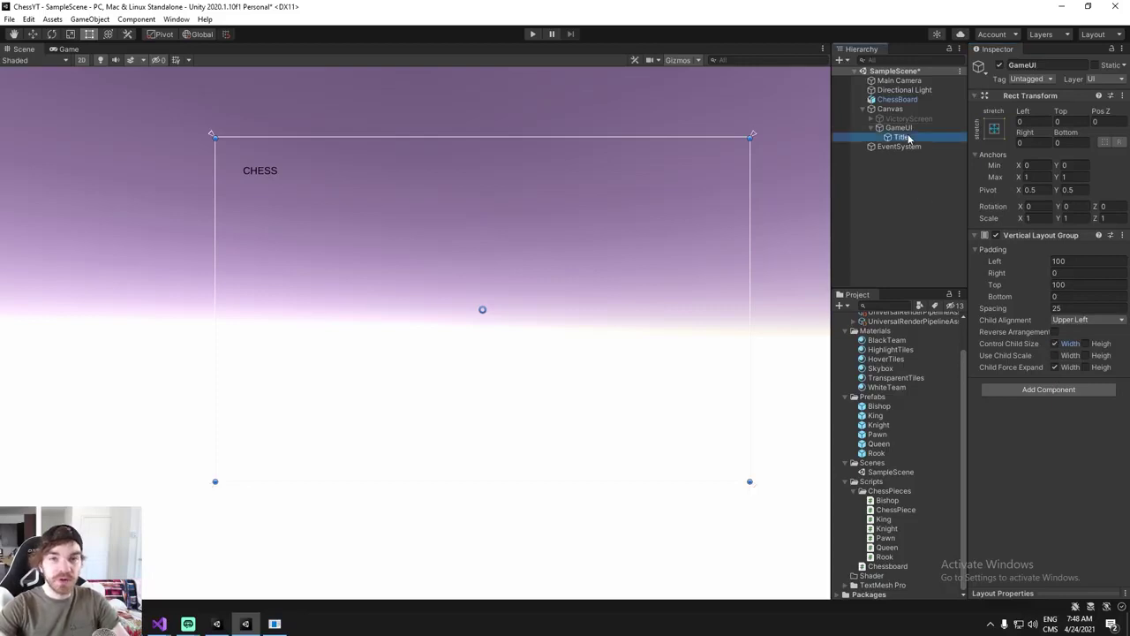
left_click(904, 129)
left_click_drag(903, 127, 902, 128)
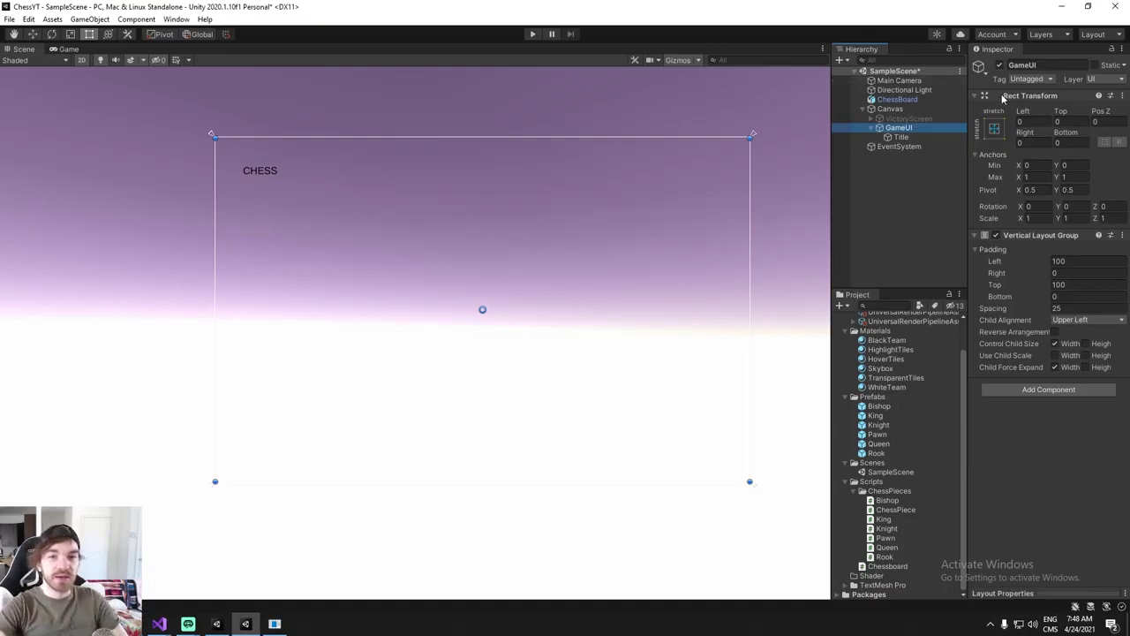
left_click(918, 138)
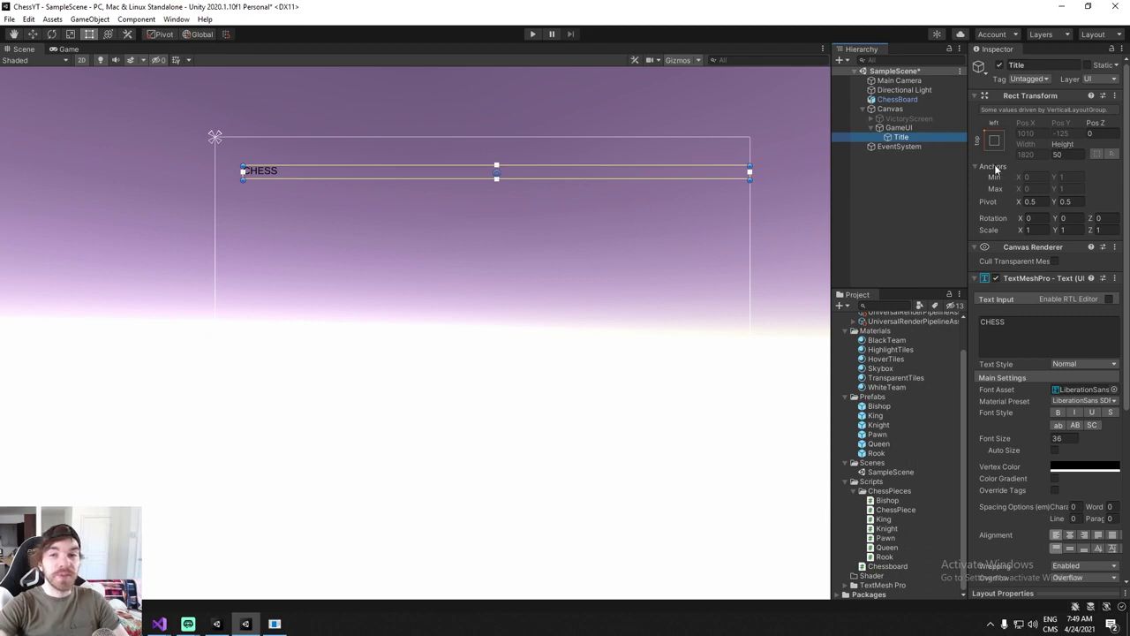
Add a UI Image under GameUI as a divider below the title and set its height to 25.
right_click(922, 128)
mouse_move(982, 348)
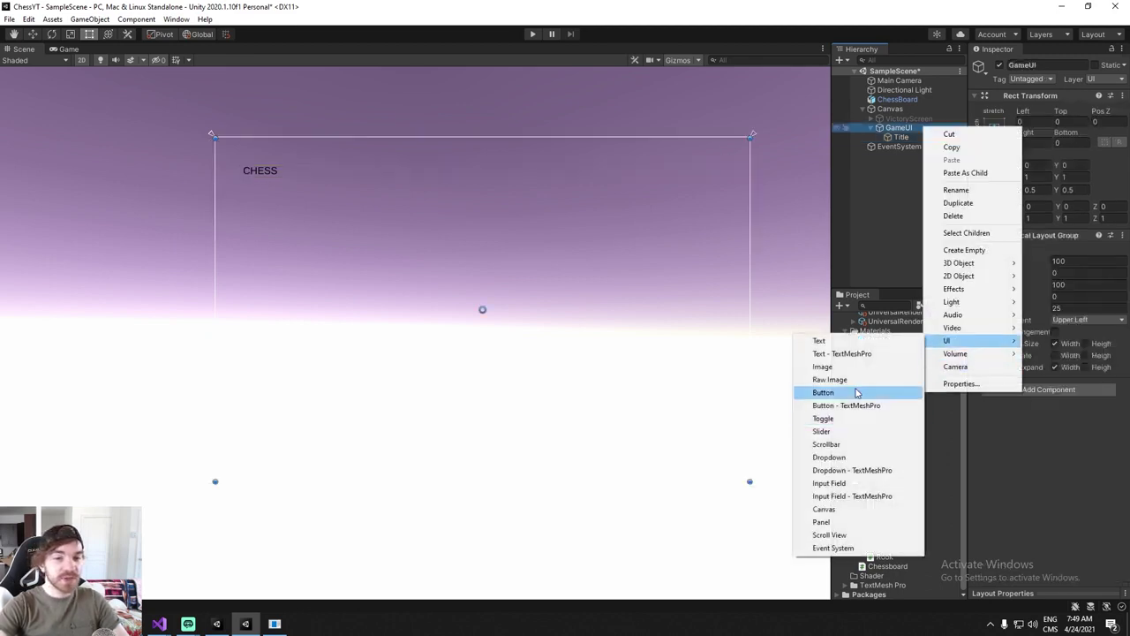
left_click(847, 365)
left_click(1062, 154)
type("25")
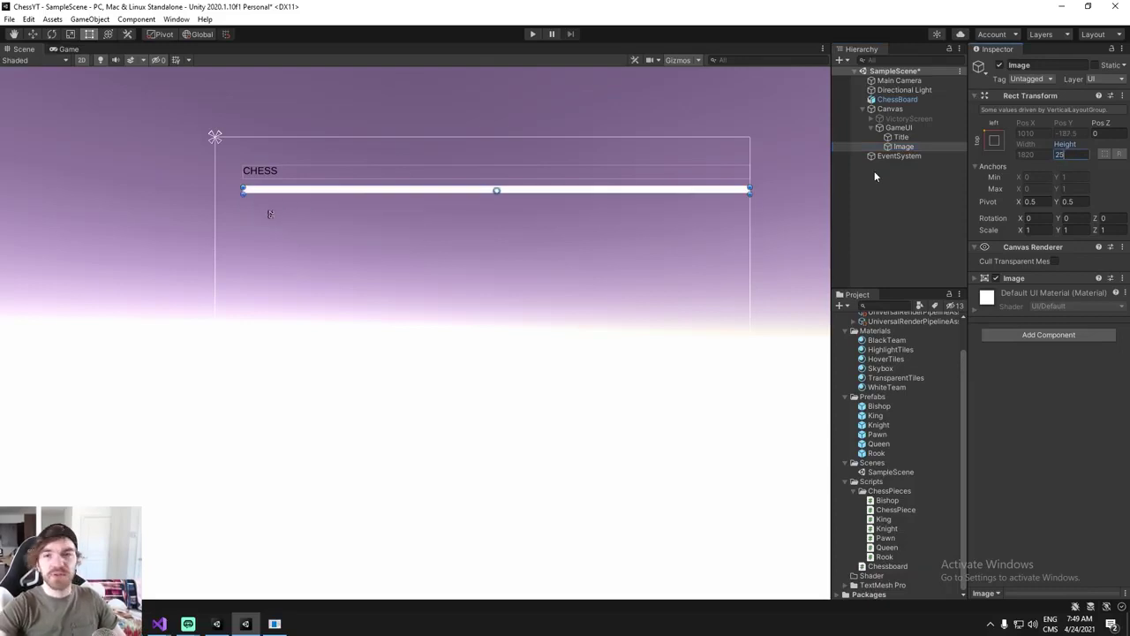
left_click(923, 140)
left_click(919, 149)
left_click(918, 147)
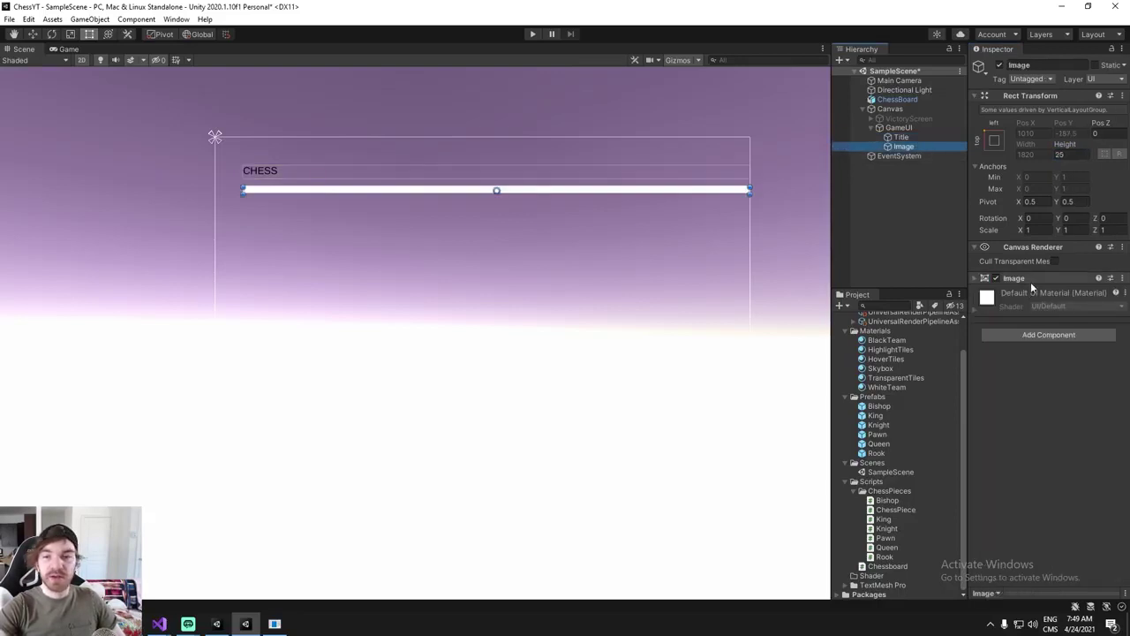
Color the divider image black and set its height to 10.
left_click(1046, 277)
left_click(1079, 308)
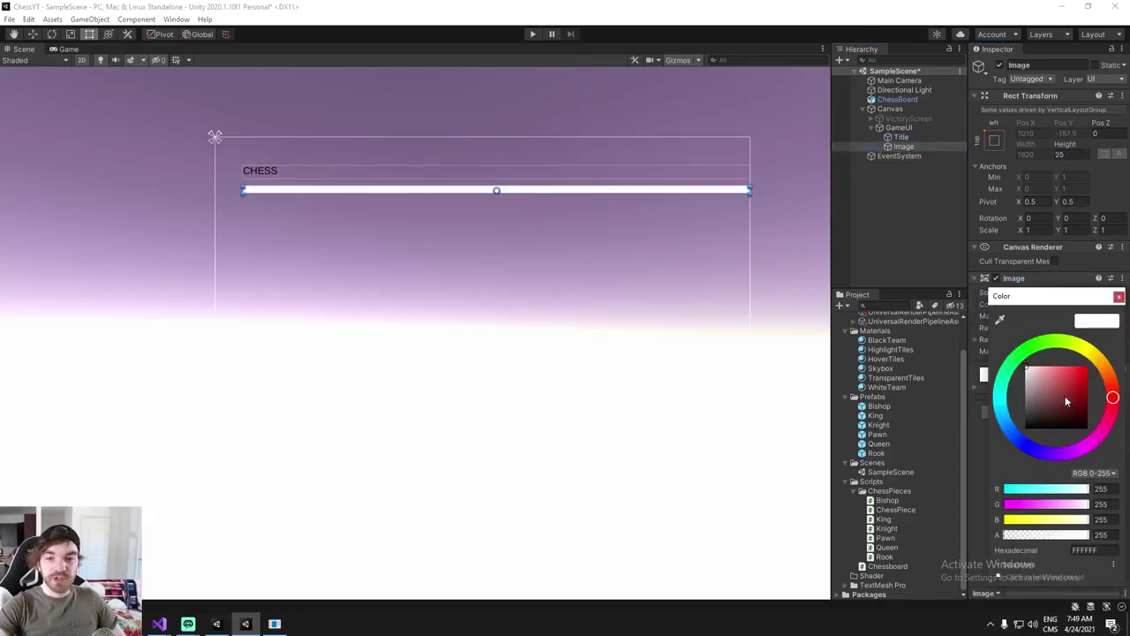
left_click_drag(1065, 401, 1065, 433)
left_click(1119, 298)
middle_click_drag(655, 203, 678, 205)
left_click_drag(1070, 155, 935, 165)
type("10")
key("Return")
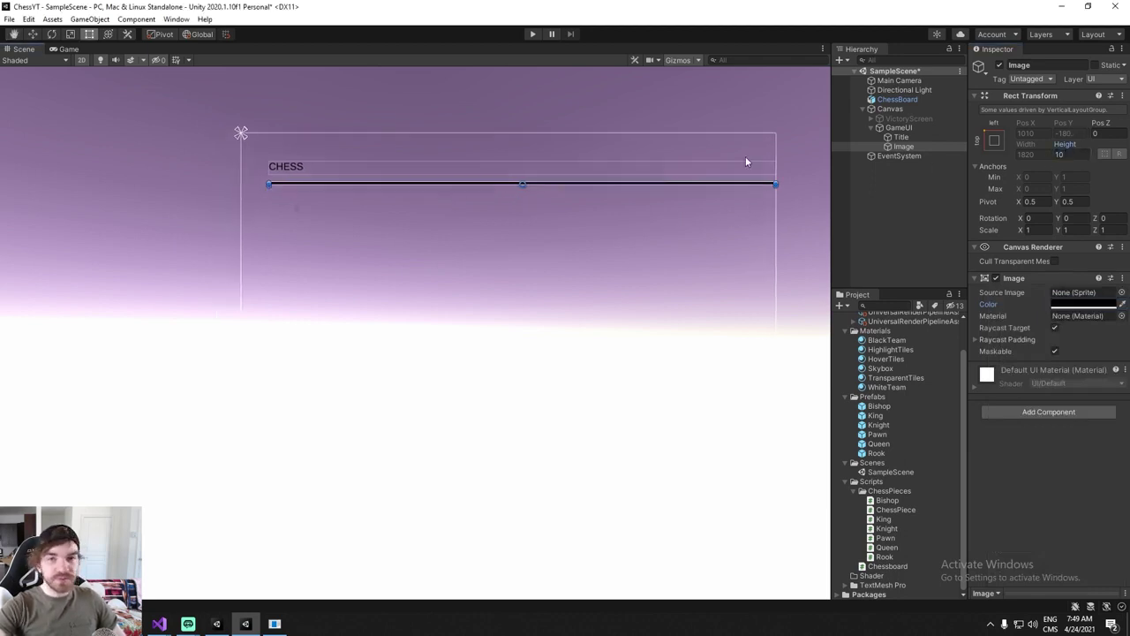
Add a TextMeshPro button under GameUI and rename it LocalGame.
right_click(911, 128)
mouse_move(942, 342)
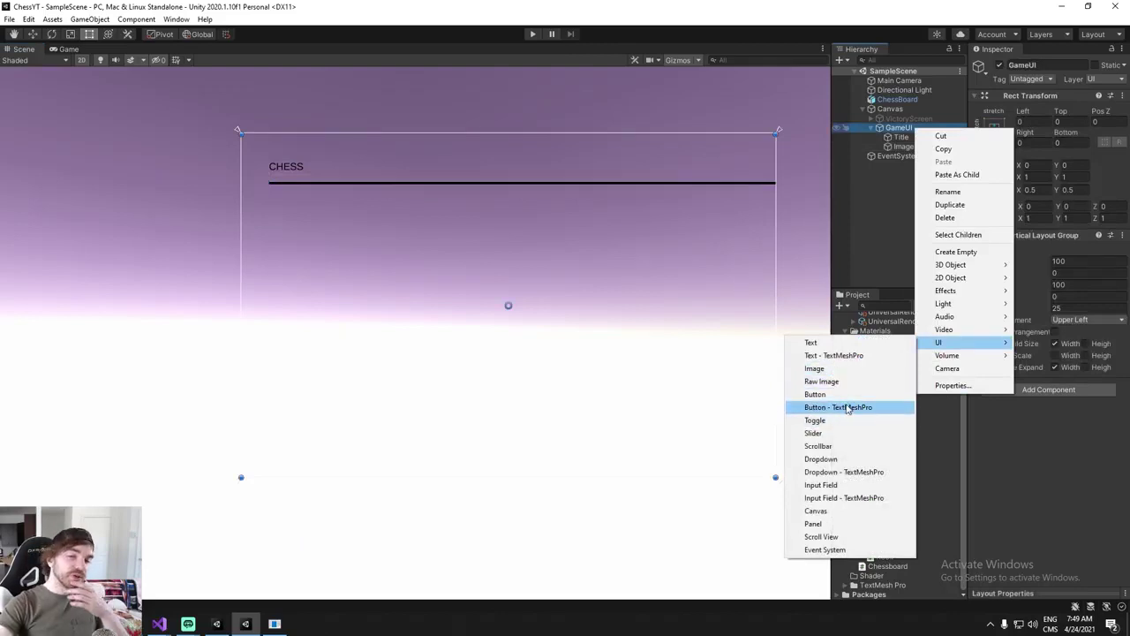
left_click(847, 407)
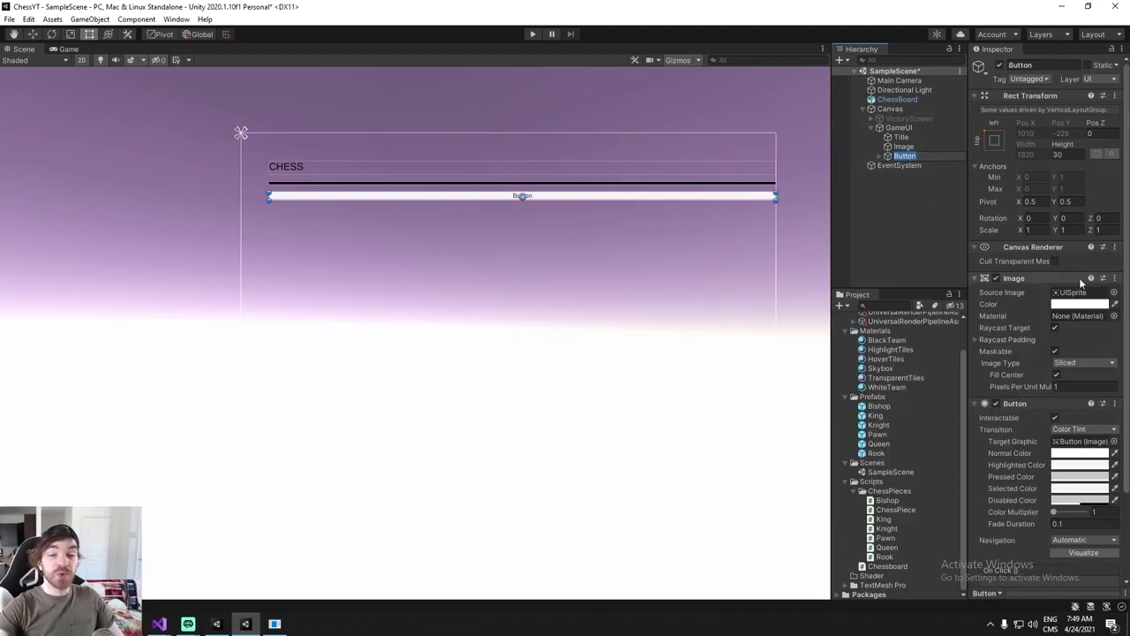
left_click(922, 251)
left_click(921, 155)
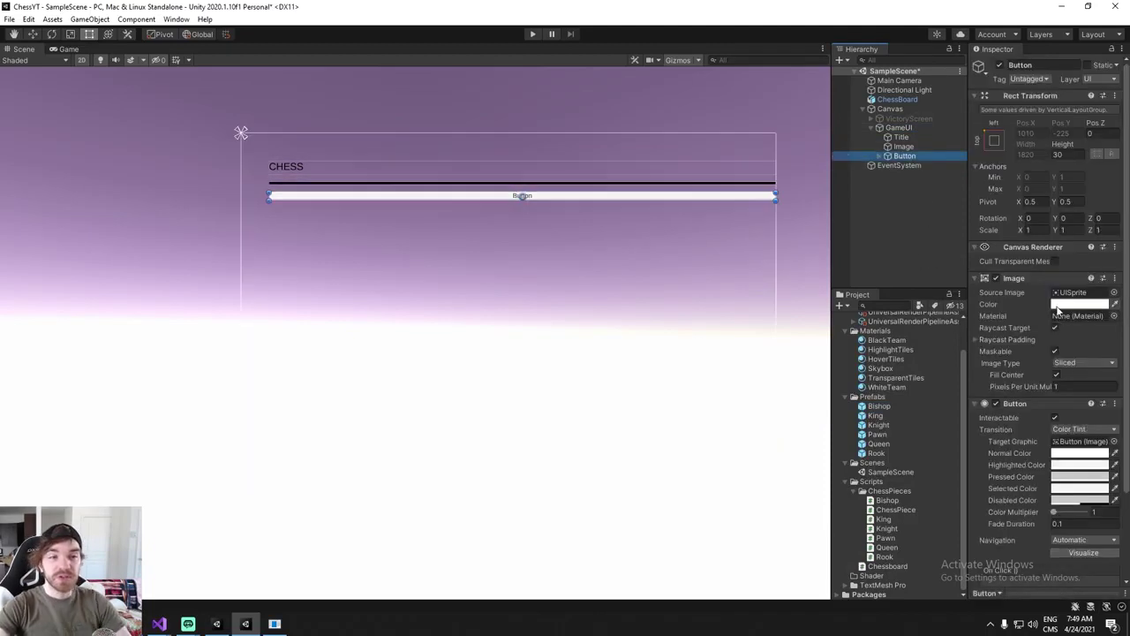
key("F2")
type("LocalG")
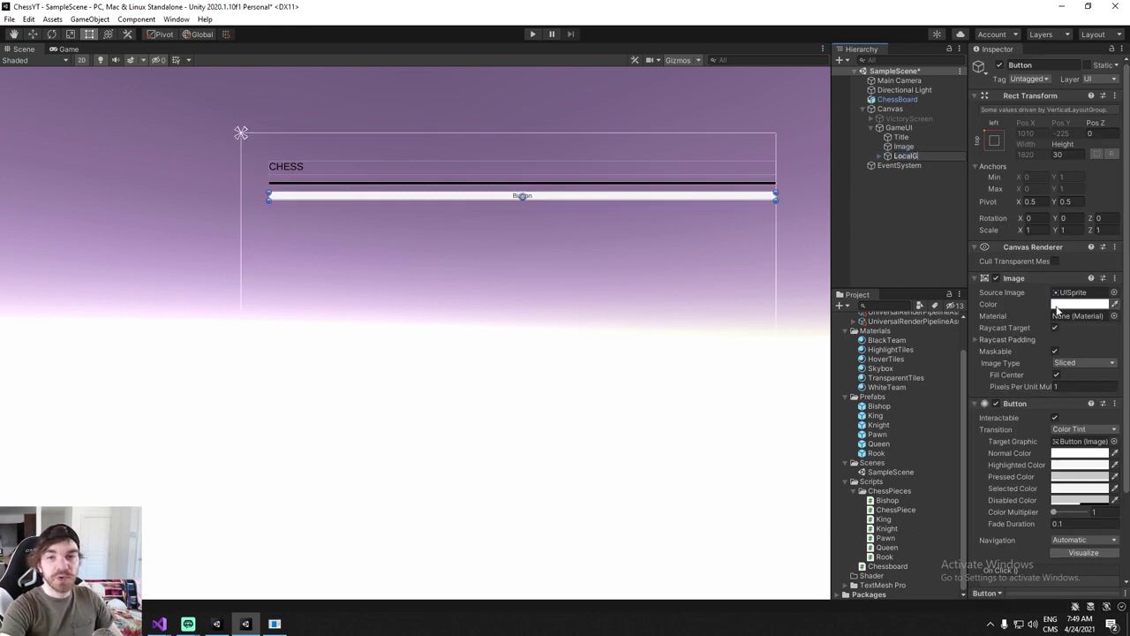
key("Return")
key("ctrl+d")
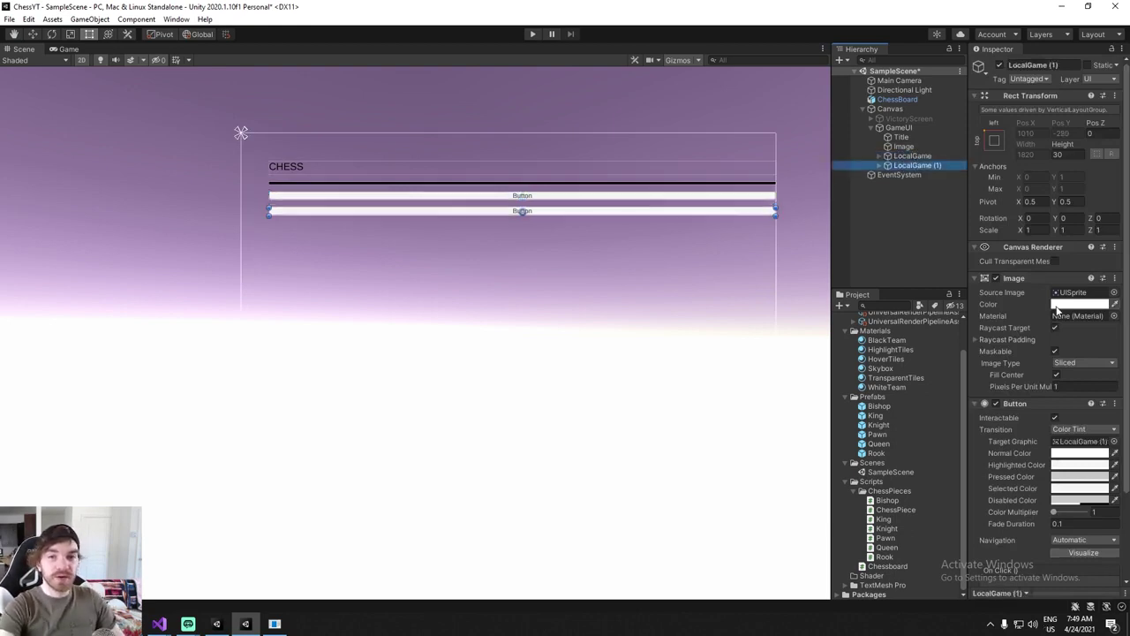
key("F2")
type("OnlineGame")
key("Return")
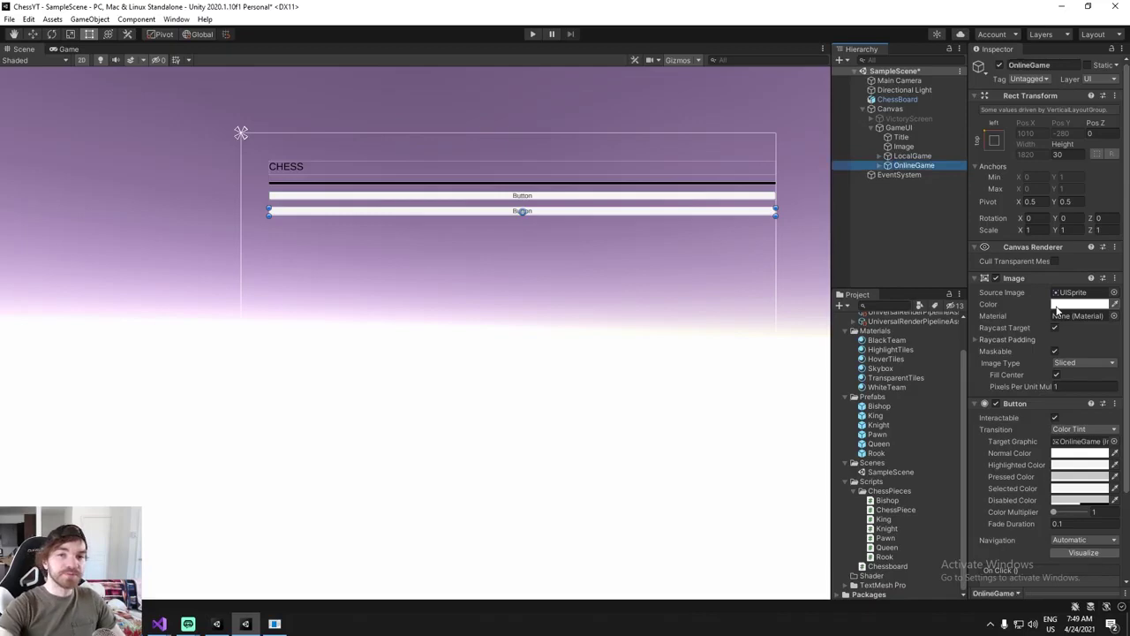
key("Delete")
Remove the Image component from the LocalGame button.
left_click(905, 156)
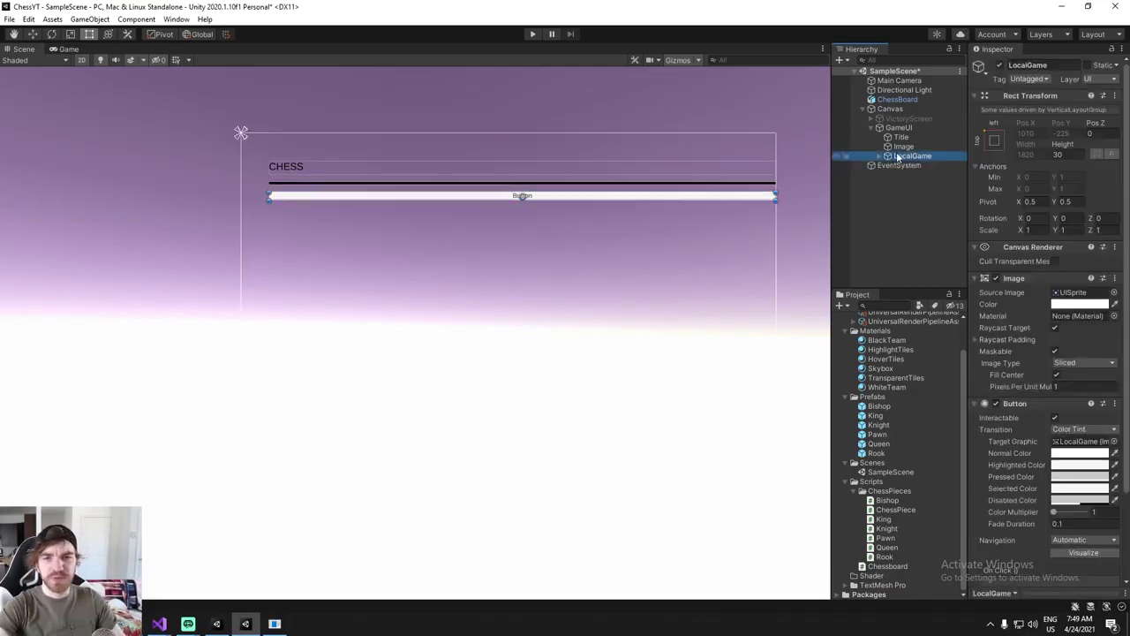
right_click(997, 278)
left_click(1024, 301)
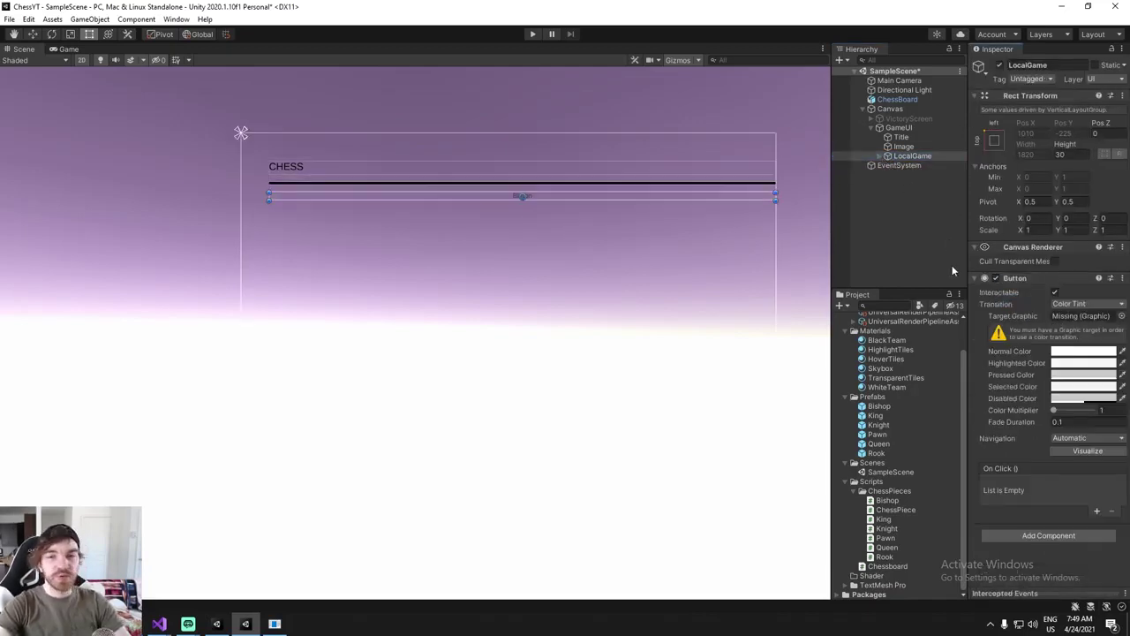
Change the text of LocalGame's child text object to "Local Game".
left_click(879, 156)
left_click(918, 165)
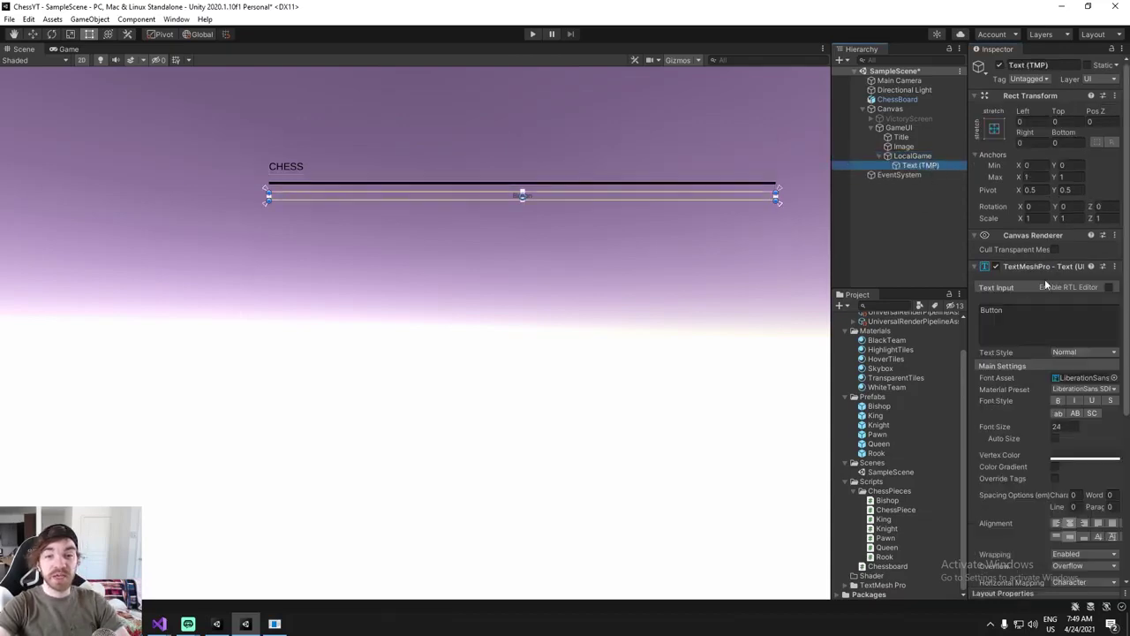
type("Local Game")
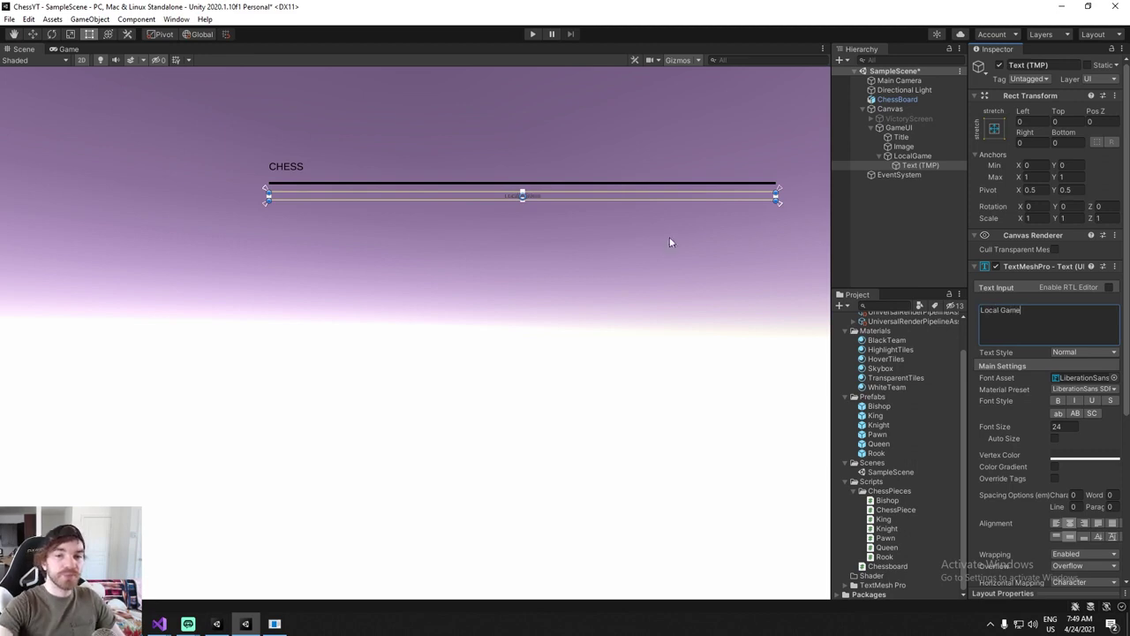
scroll(500, 148, "up", 3)
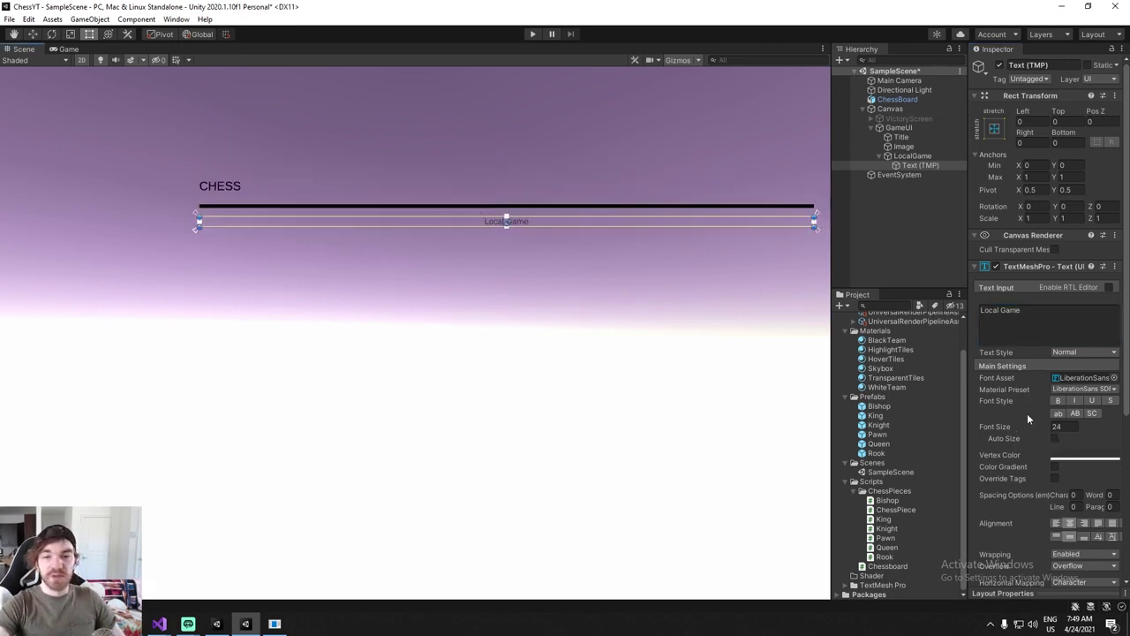
Align the Local Game text to the left and top and set its font size to 60.
left_click(1056, 525)
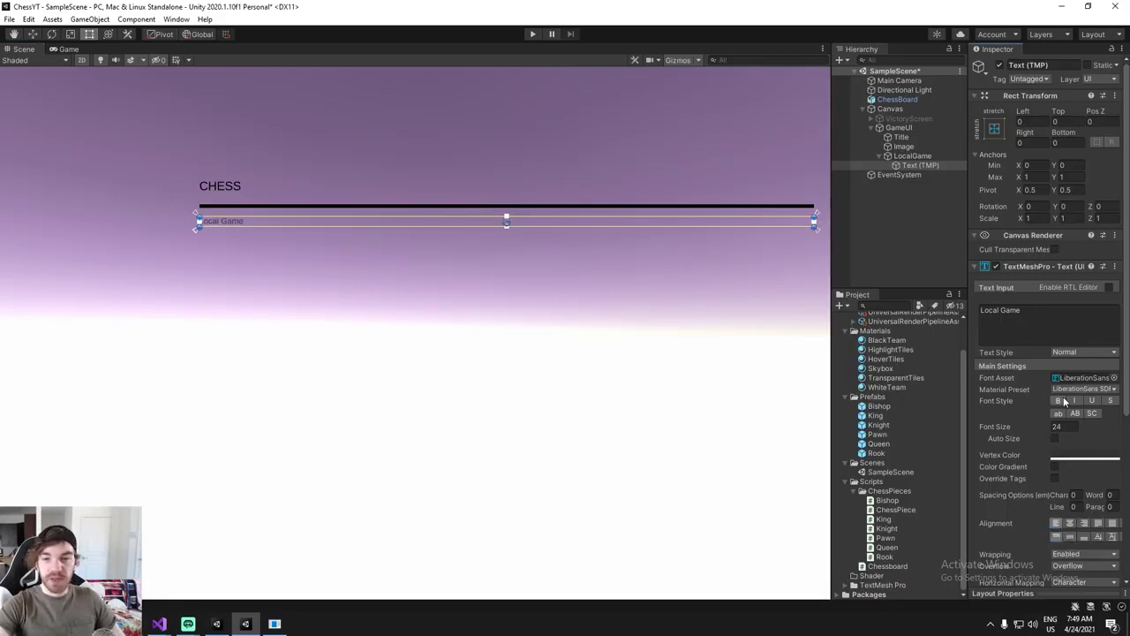
double_click(1060, 426)
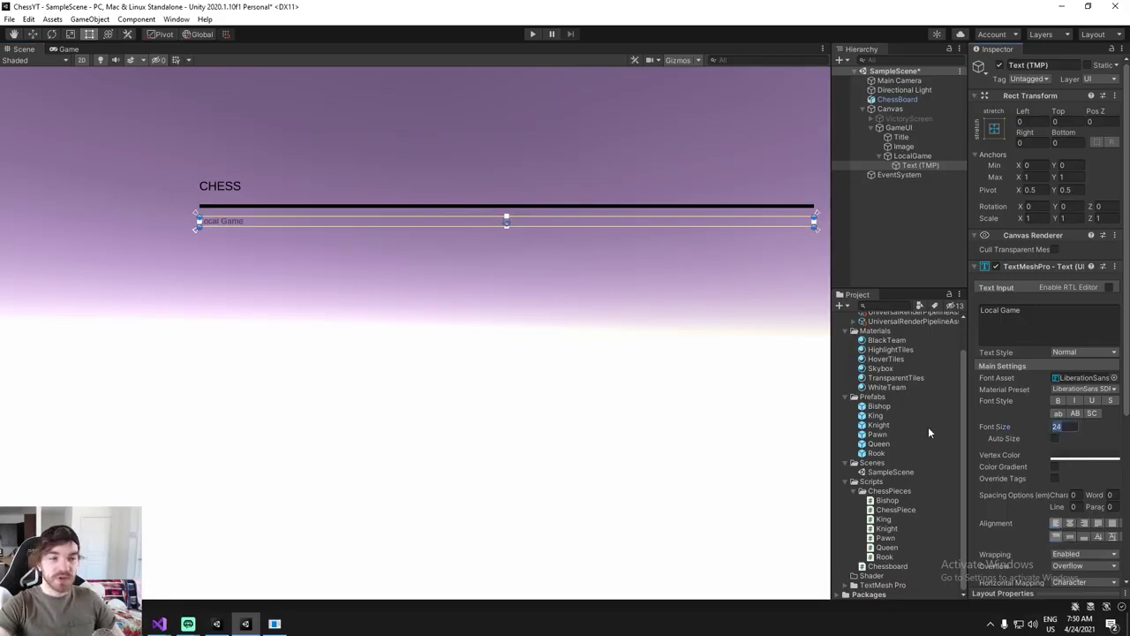
type("60")
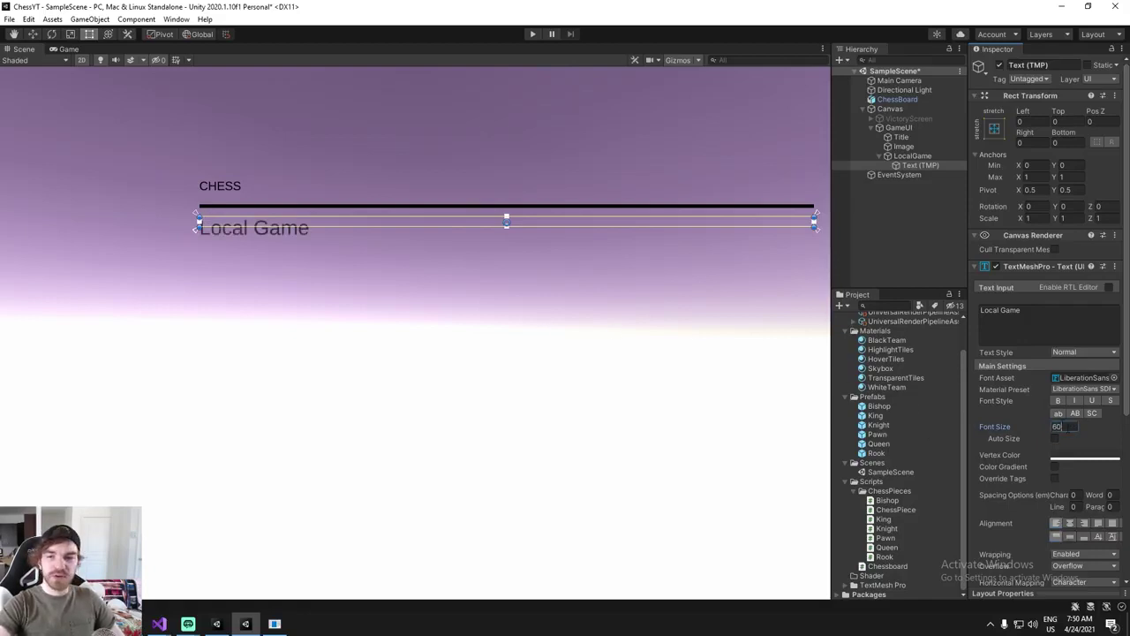
middle_click_drag(381, 240, 464, 279)
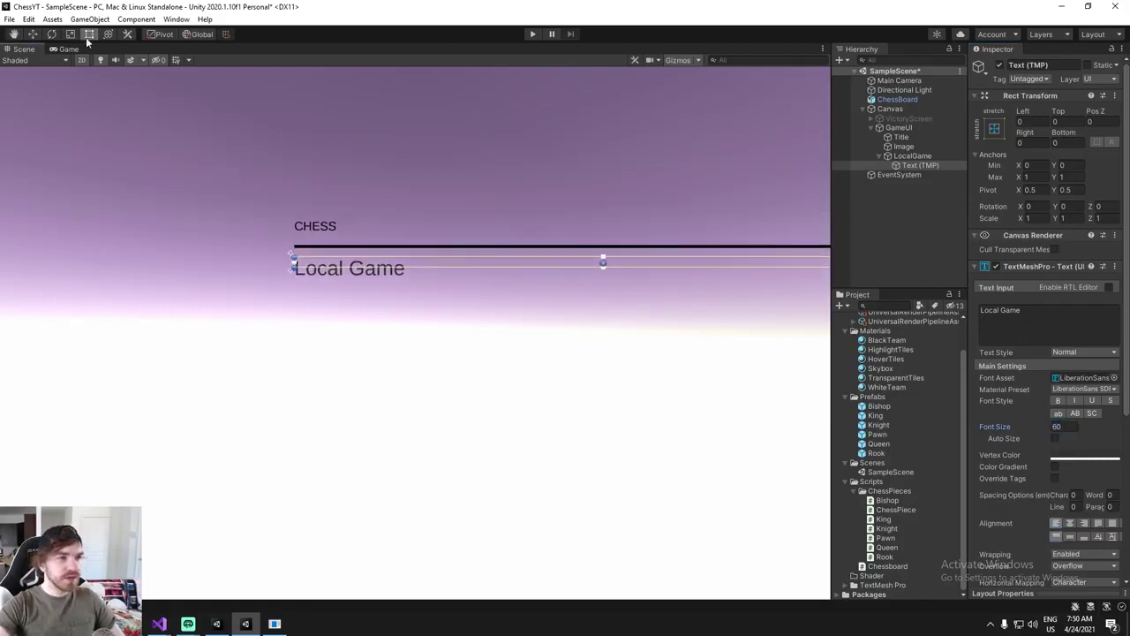
Check the menu in the Game view, return to the Scene view and make the Local Game text bold.
left_click(68, 50)
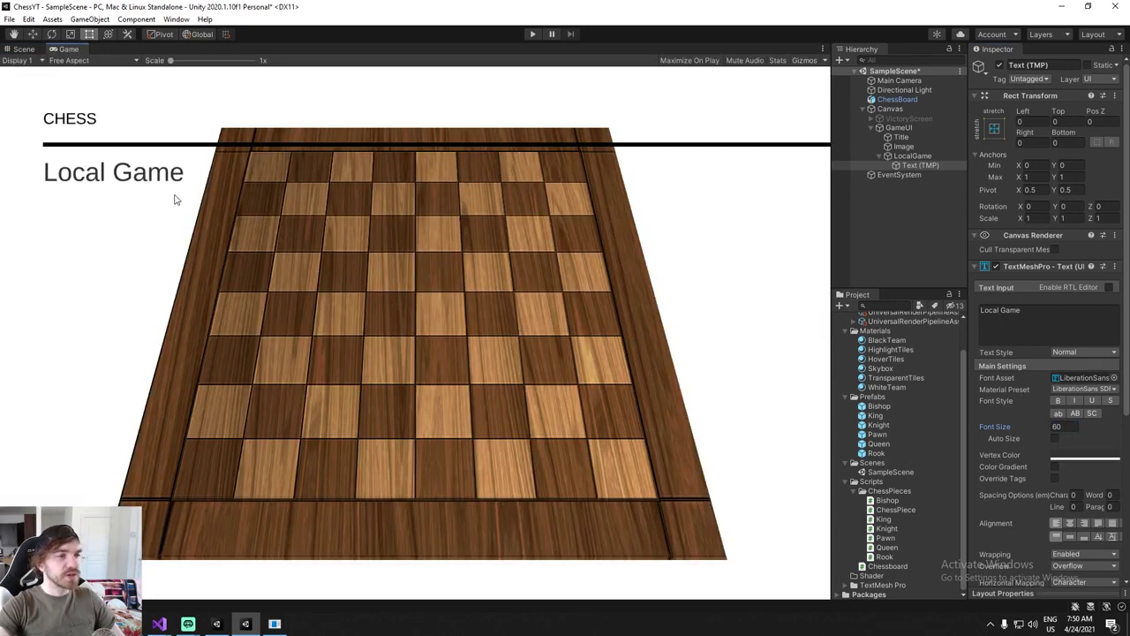
left_click(23, 50)
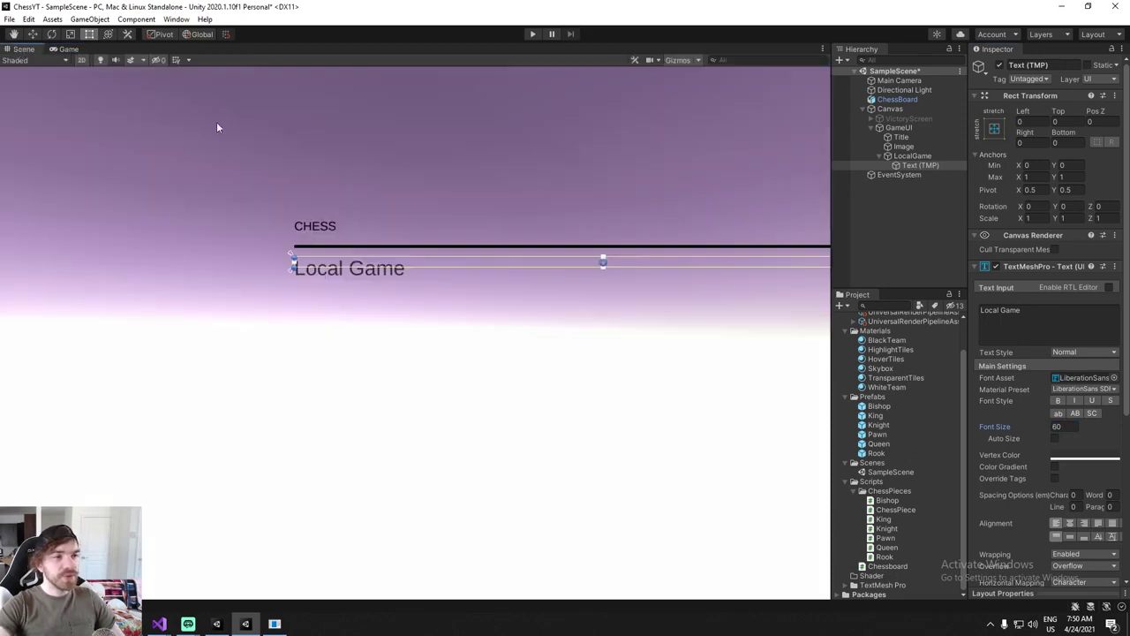
left_click(1058, 401)
Collapse the LocalGame button in the hierarchy and duplicate it.
left_click(918, 166)
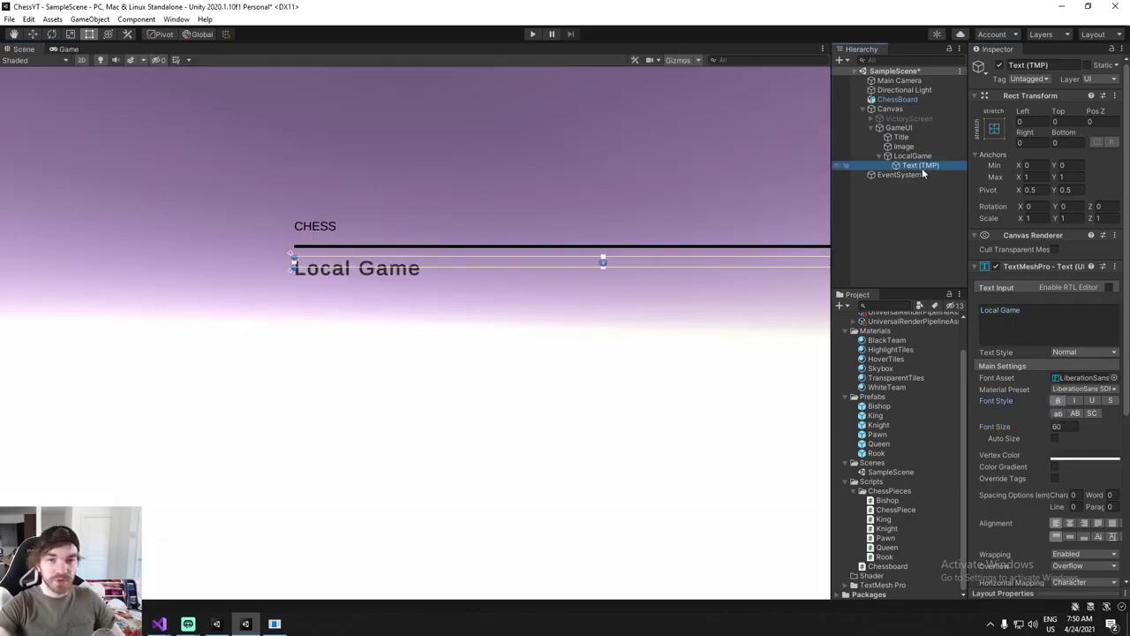
key("Escape")
key("Left")
key("Left")
key("ctrl+d")
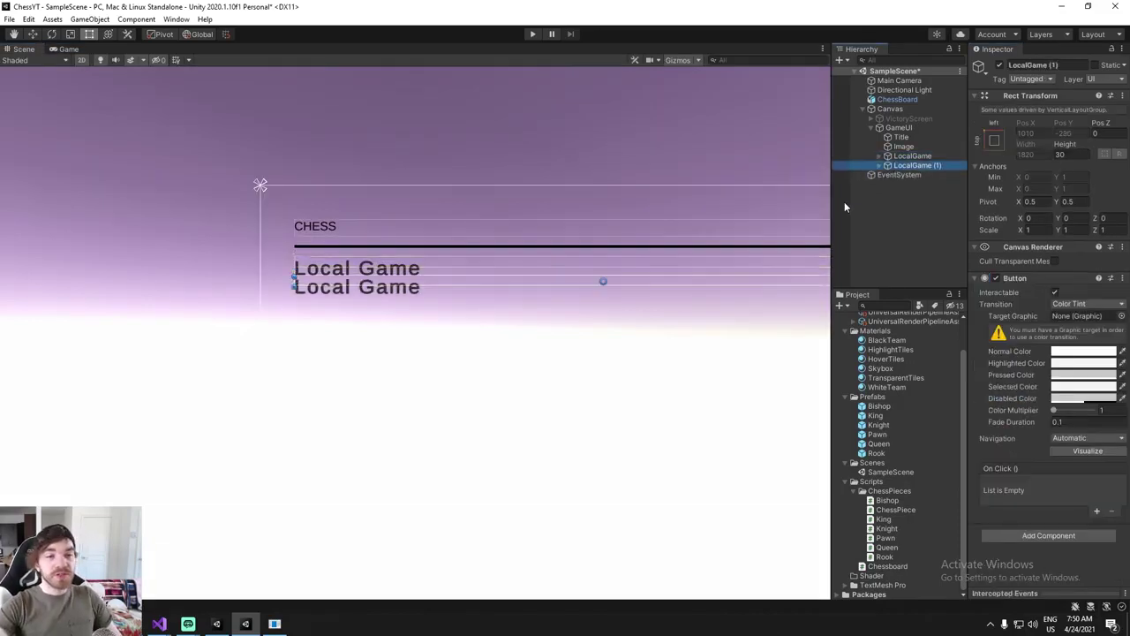
Rename the duplicated LocalGame button to OnlineGame.
left_click(879, 166)
key("F2")
type("OnlineGa")
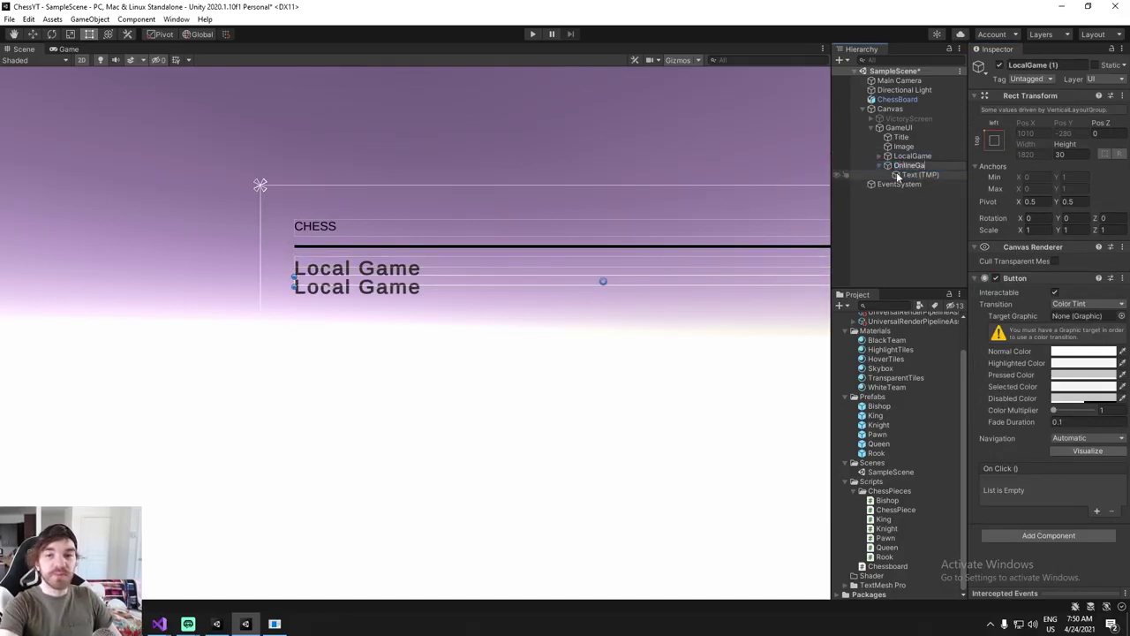
type("me")
key("Return")
Change the text of OnlineGame's child text object to "Online".
key("Down")
left_click_drag(1045, 315, 685, 250)
type("Online")
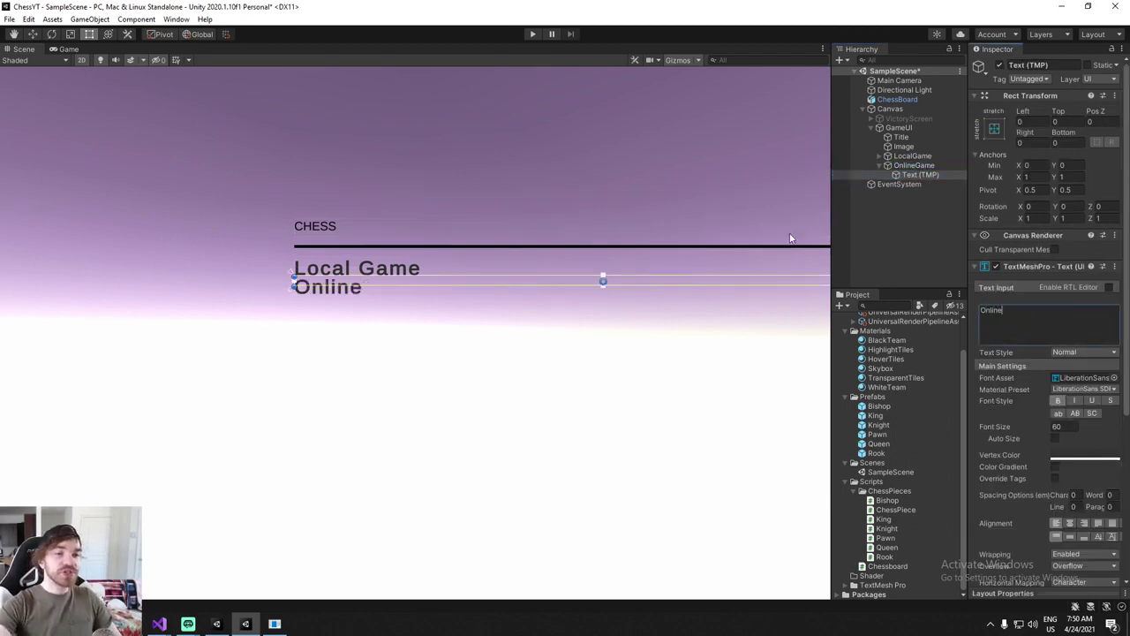
middle_click_drag(377, 294, 393, 294)
scroll(413, 289, "up", 5)
Try a height of 75 for the LocalGame button.
left_click(914, 165)
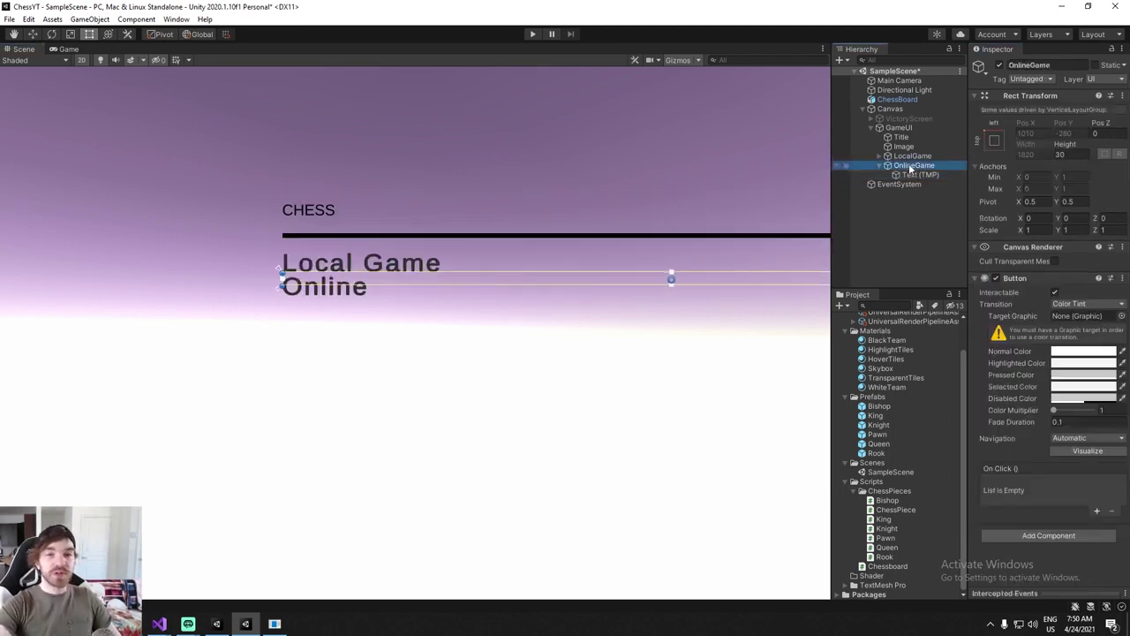
middle_click_drag(448, 264, 525, 226)
left_click(918, 155)
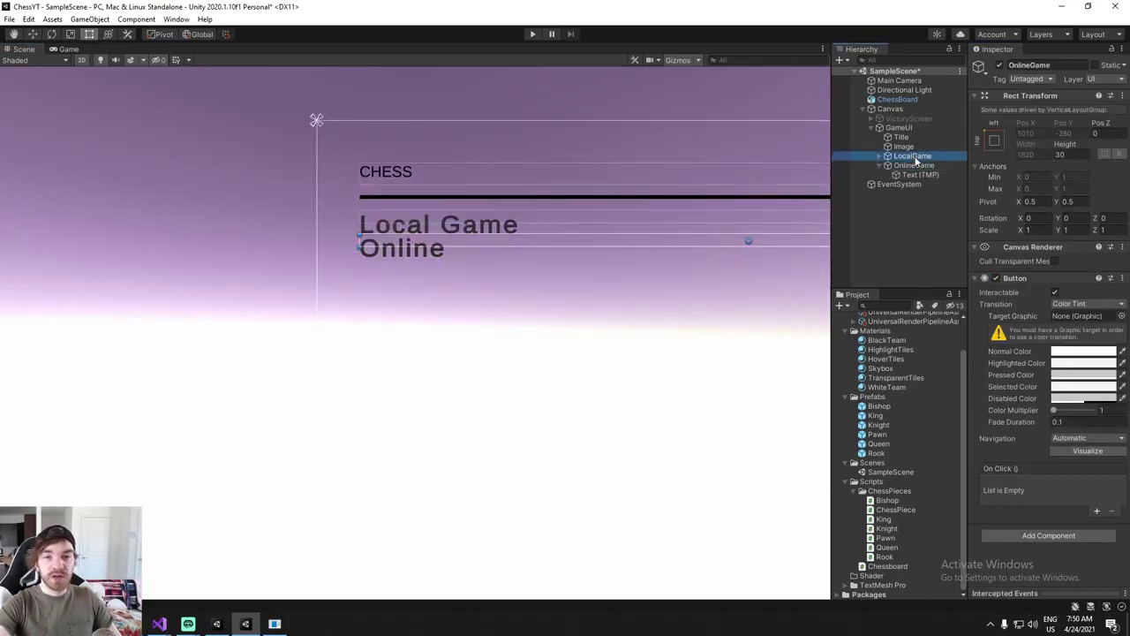
left_click(1069, 155)
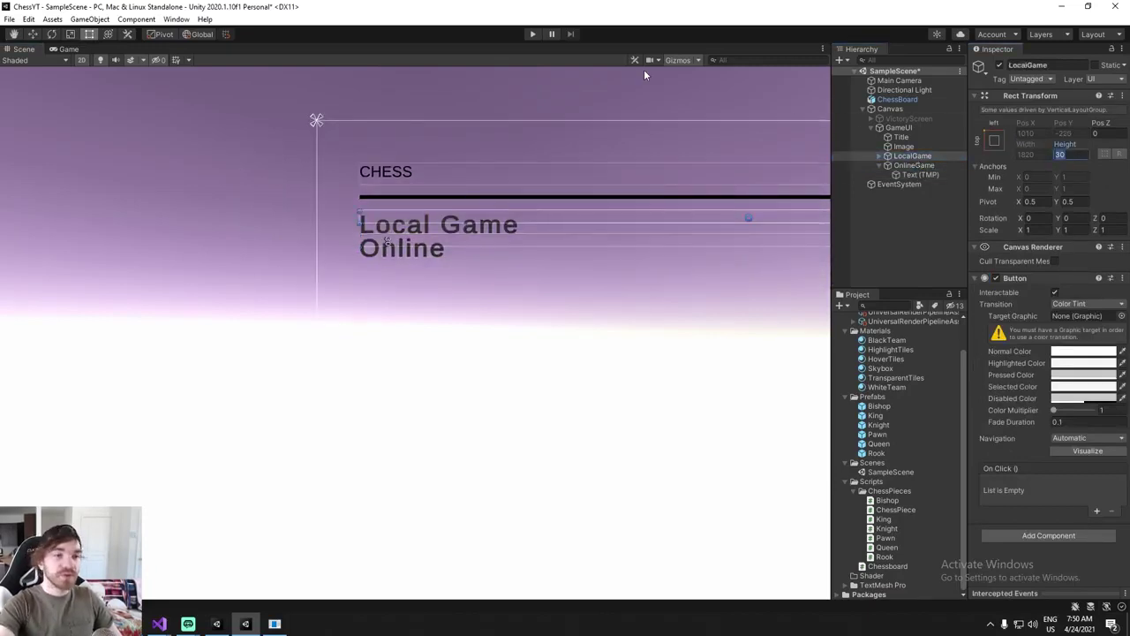
type("50")
key("BackSpace")
key("BackSpace")
type("75")
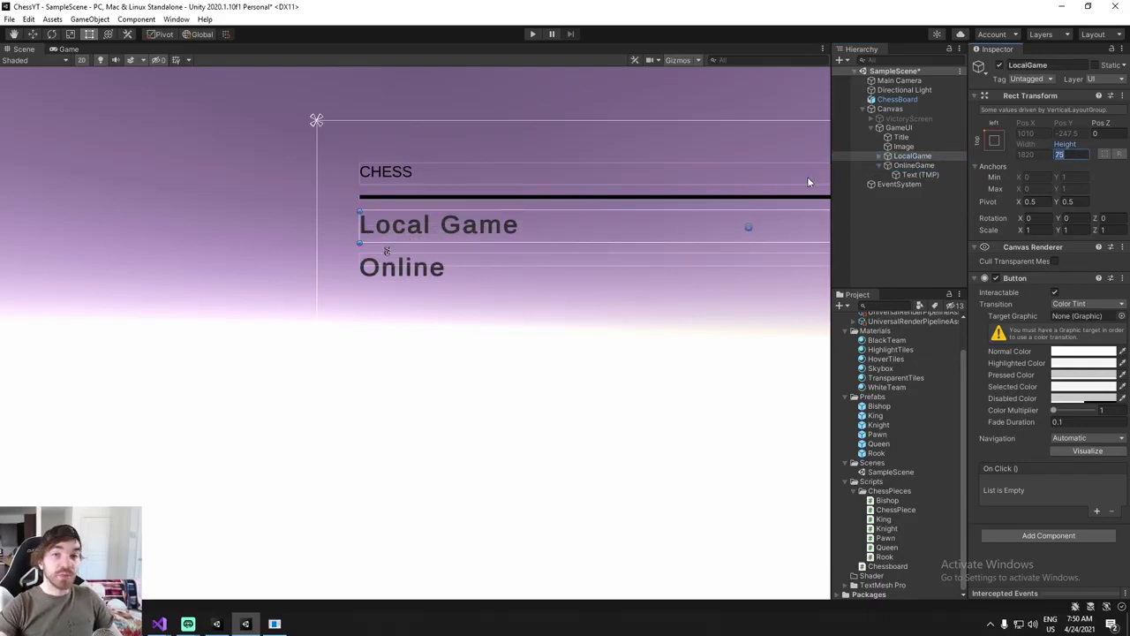
Set the LocalGame button's height to 100.
scroll(371, 207, "down", 3)
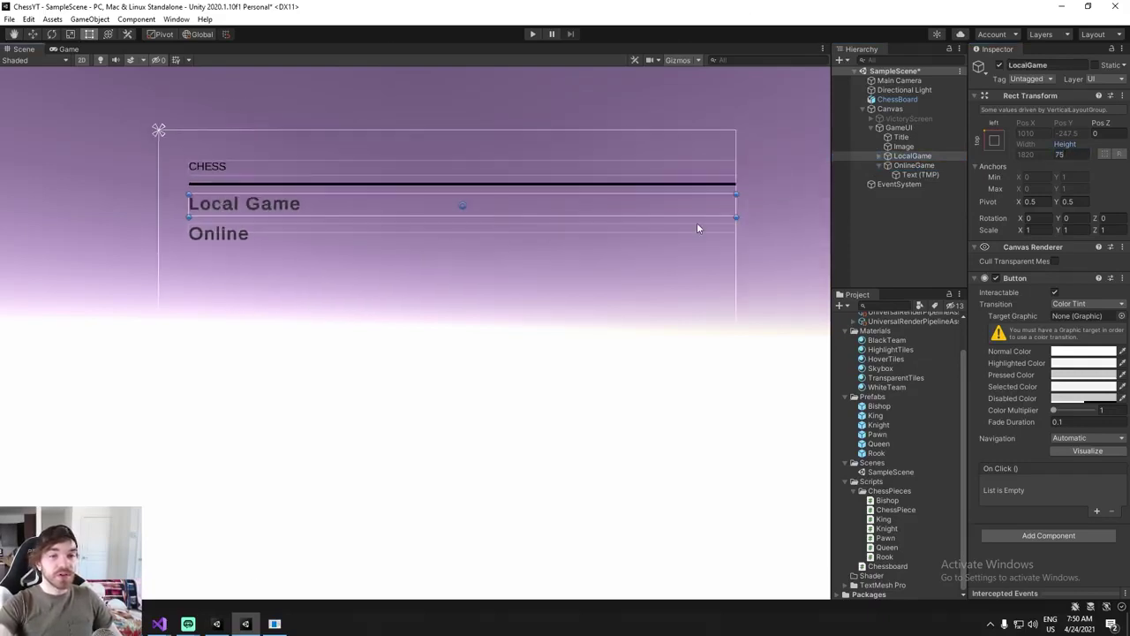
middle_click_drag(272, 216, 483, 230)
double_click(1070, 156)
type("100")
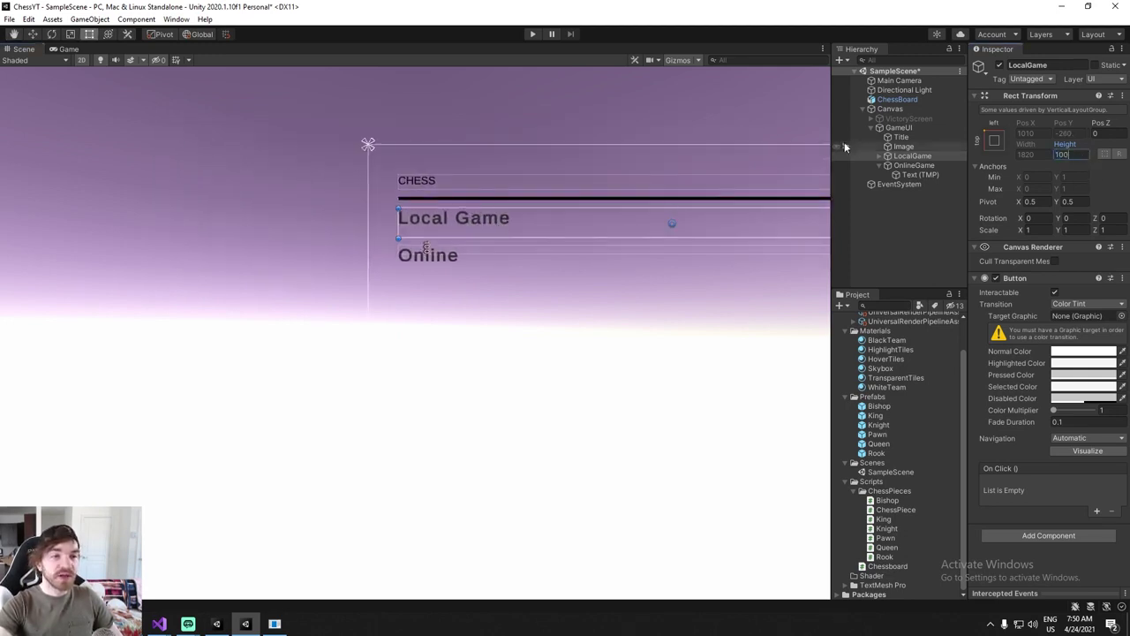
middle_click_drag(704, 192, 674, 201)
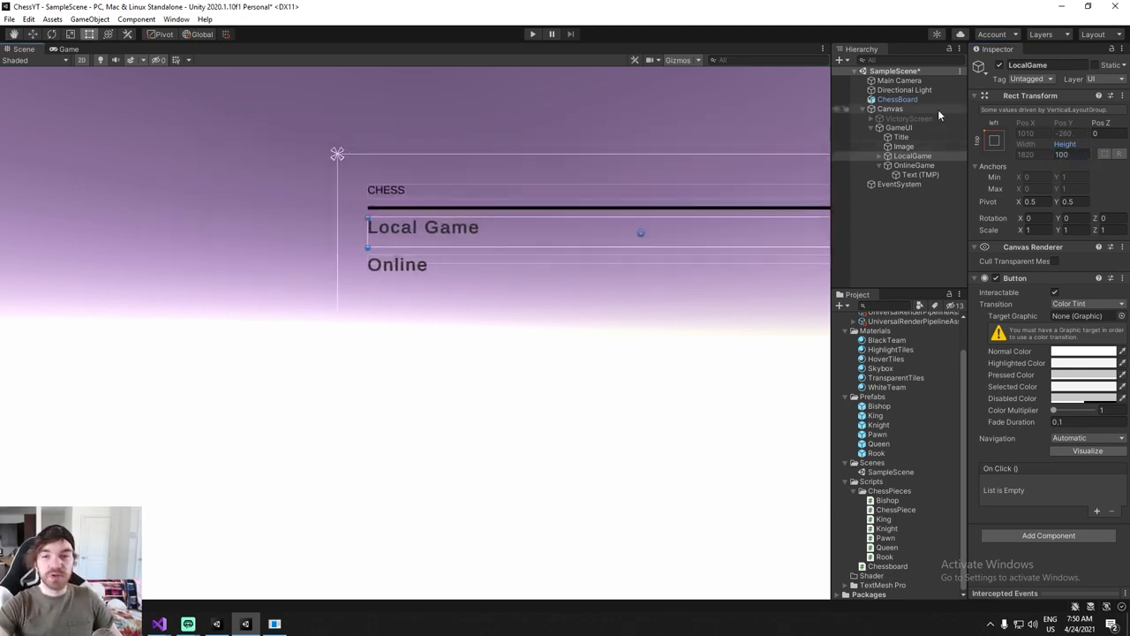
Align the child texts of both LocalGame and OnlineGame vertically to the middle.
left_click(887, 155)
left_click(918, 165)
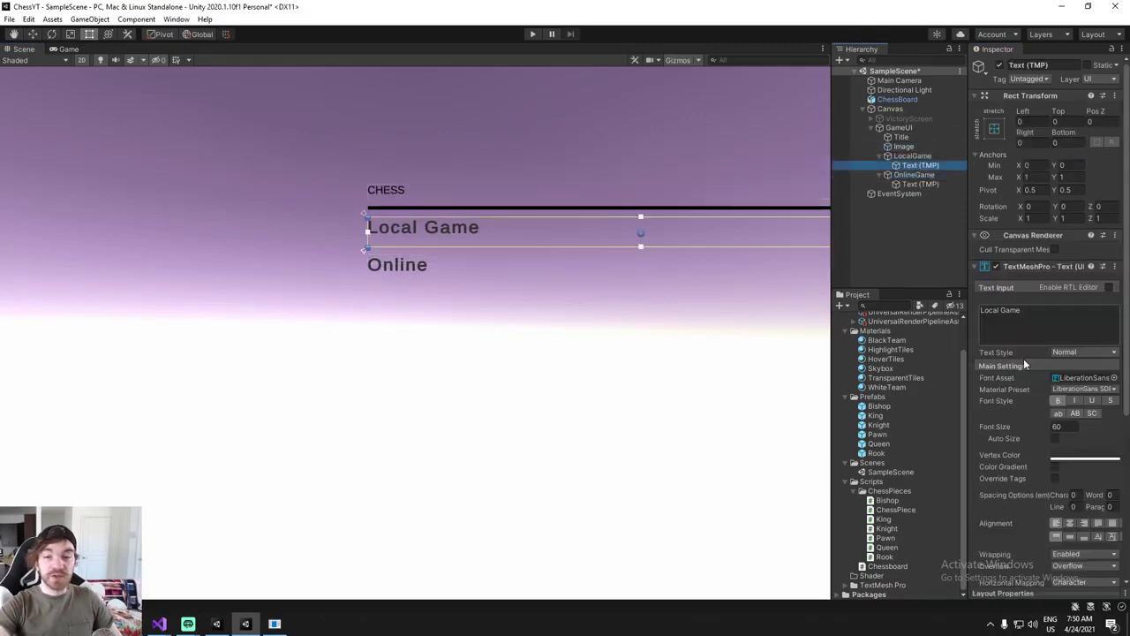
scroll(1079, 450, "down", 5)
left_click(1070, 295)
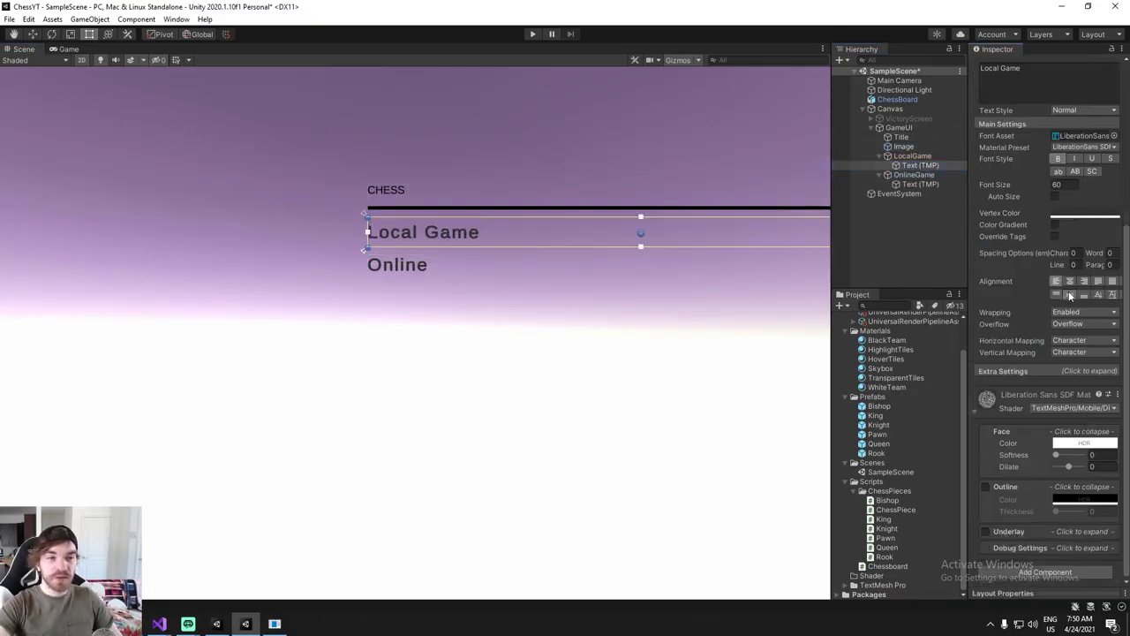
left_click(920, 184)
left_click(1070, 294)
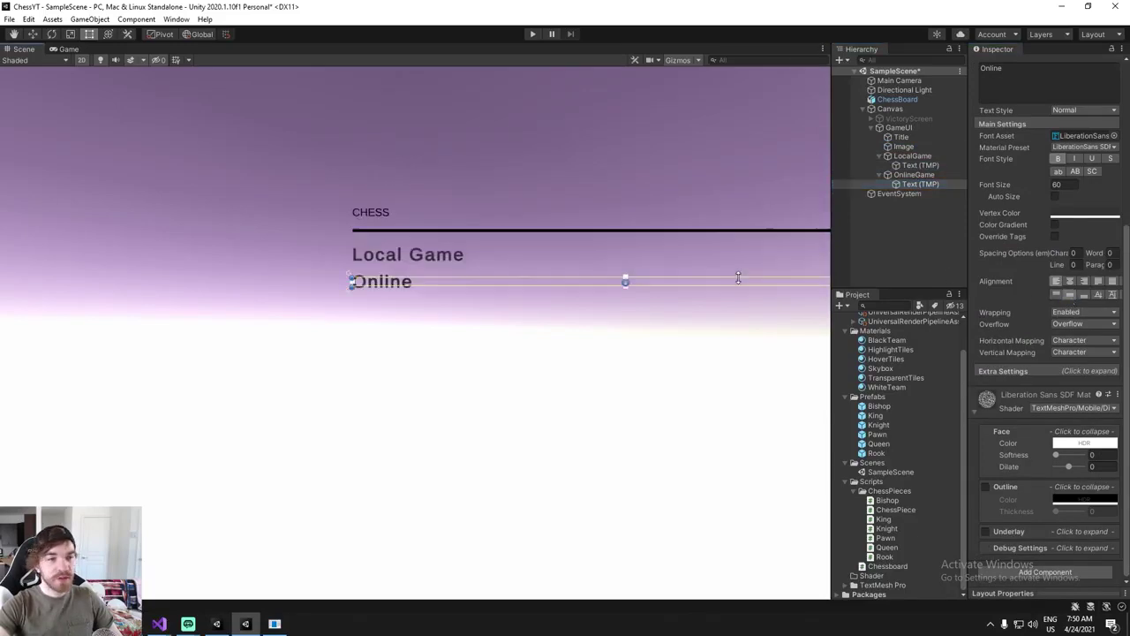
Set the OnlineGame button's height to 100 and extend its child text to "Online Game".
left_click(926, 184)
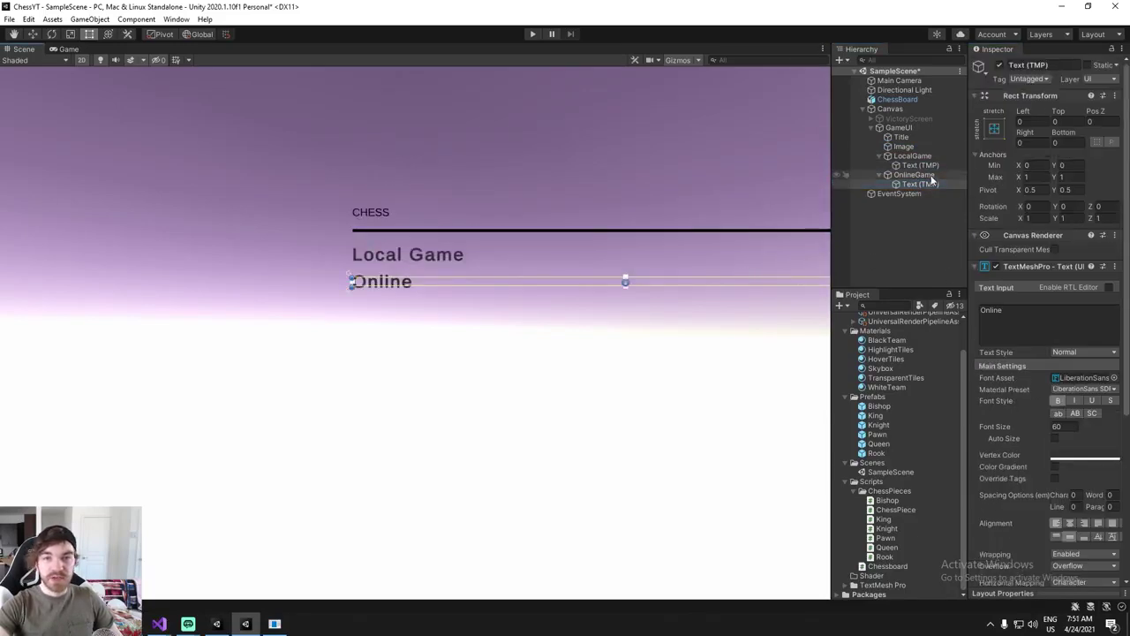
left_click(927, 174)
type("100")
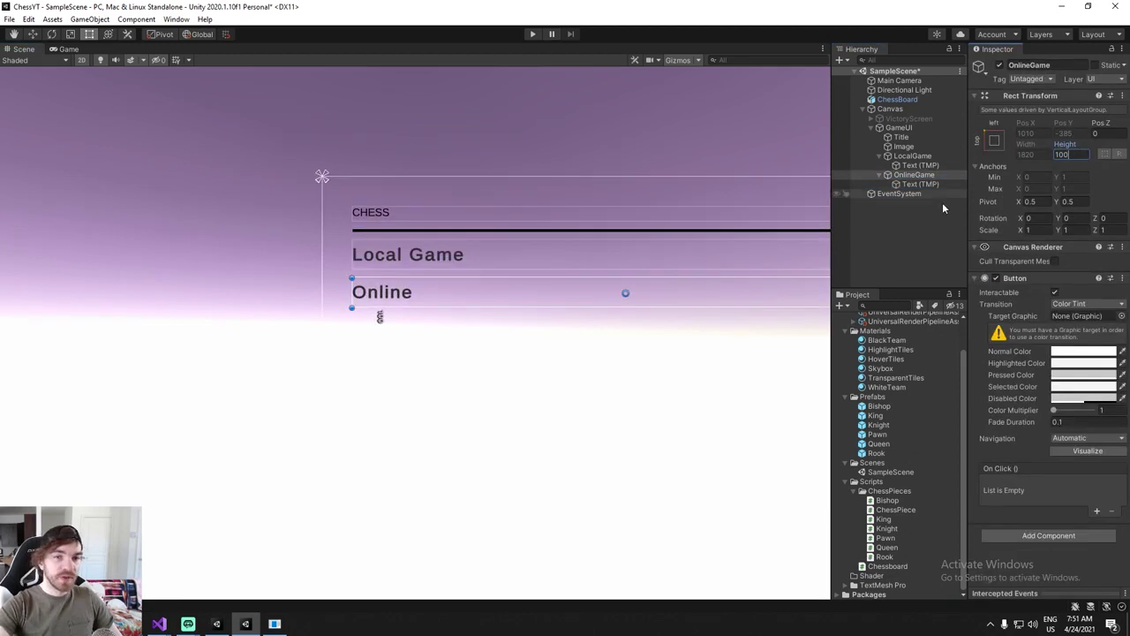
left_click(923, 185)
left_click(1028, 310)
type("Game")
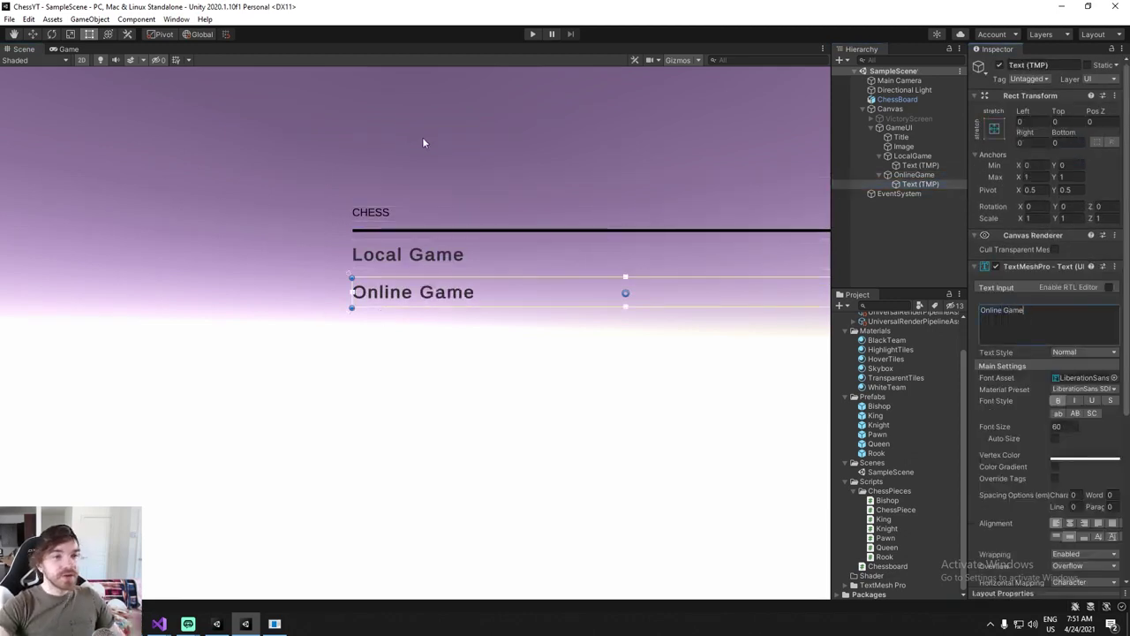
Set the CHESS title's font size to 100 and its height to 100.
left_click(909, 137)
left_click(1064, 438)
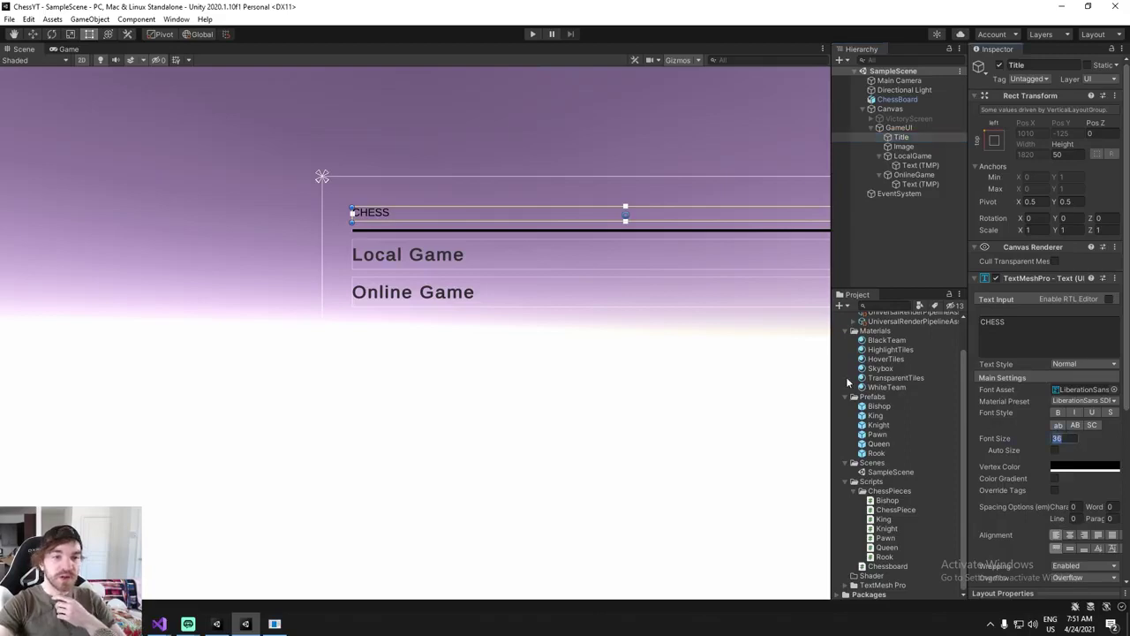
type("100")
left_click(1057, 154)
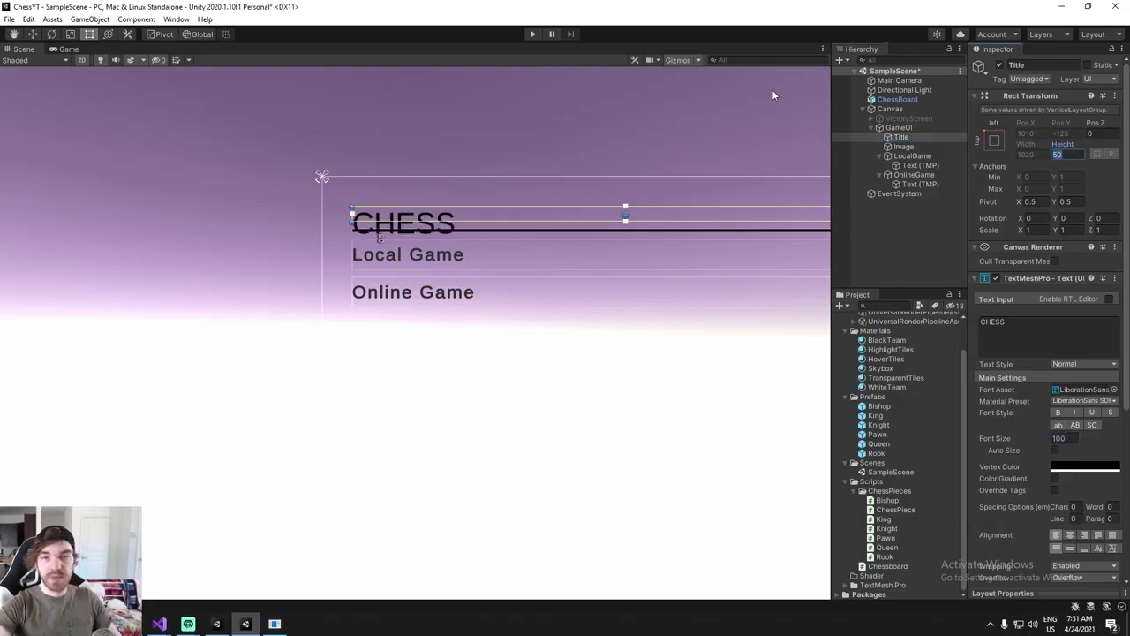
type("100")
left_click(406, 127)
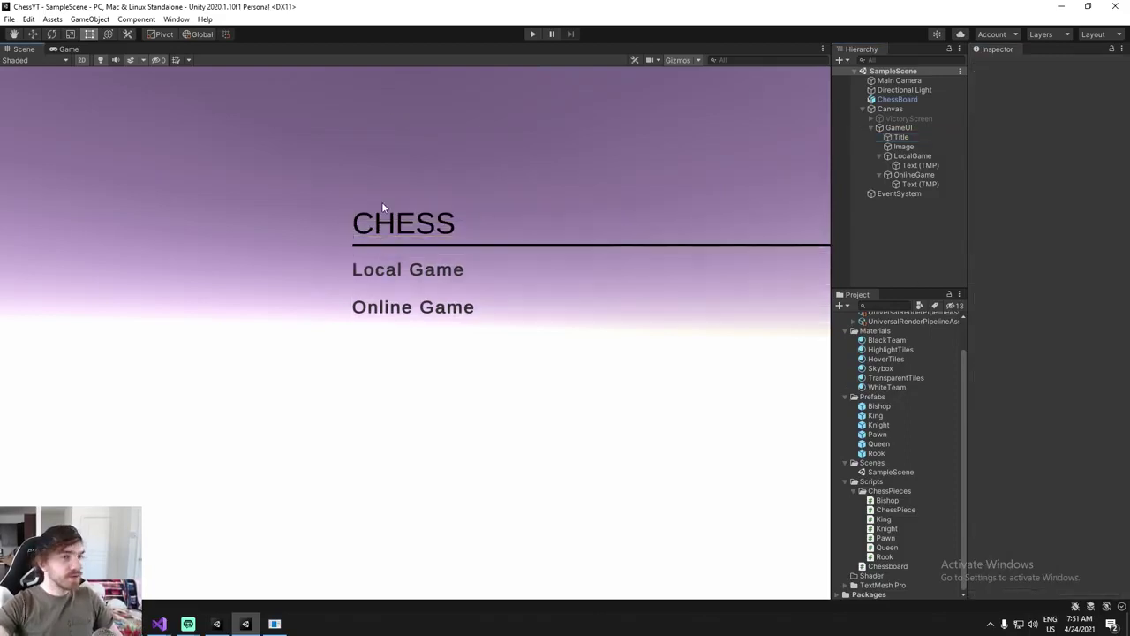
Check the menu in the Game view, return to the Scene view and collapse the OnlineGame button in the hierarchy.
left_click(67, 49)
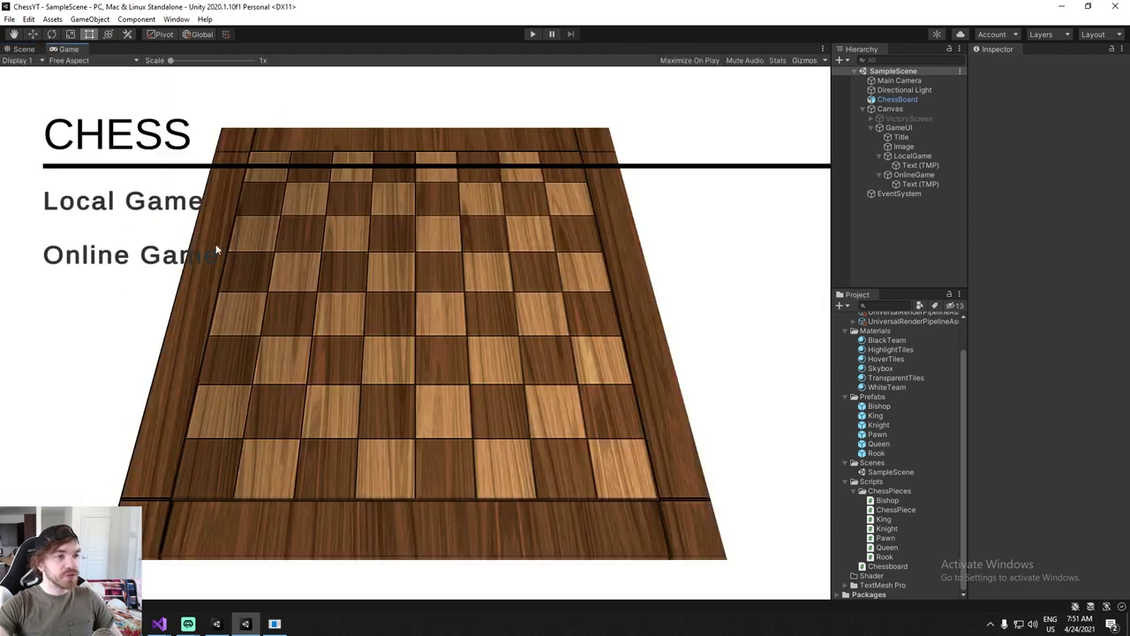
left_click(23, 51)
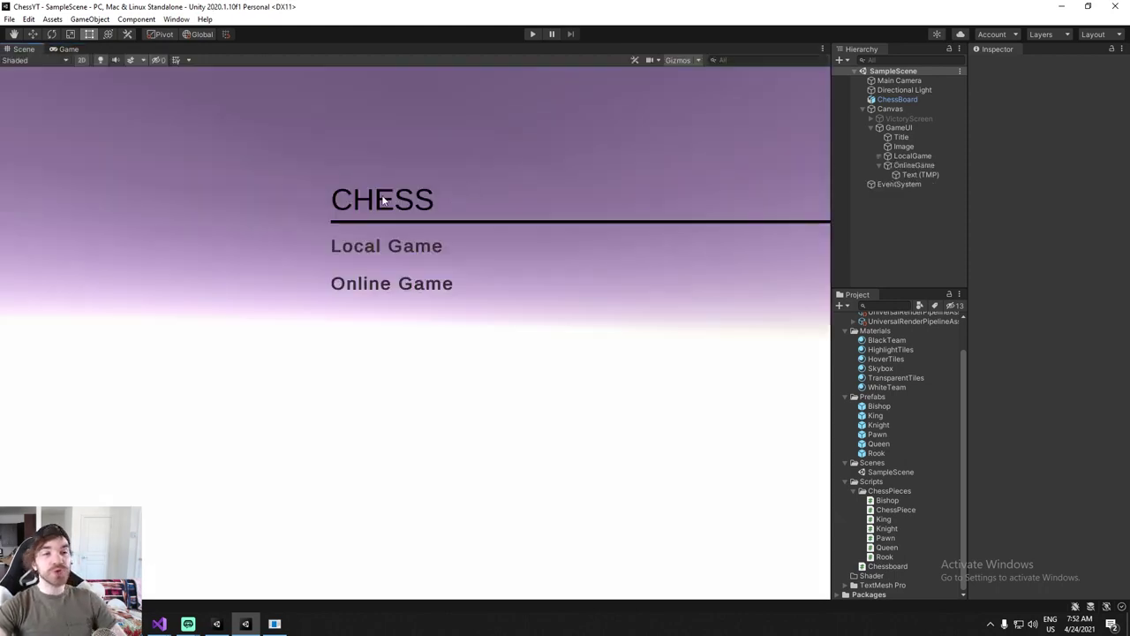
left_click_drag(281, 145, 490, 339)
left_click(878, 166)
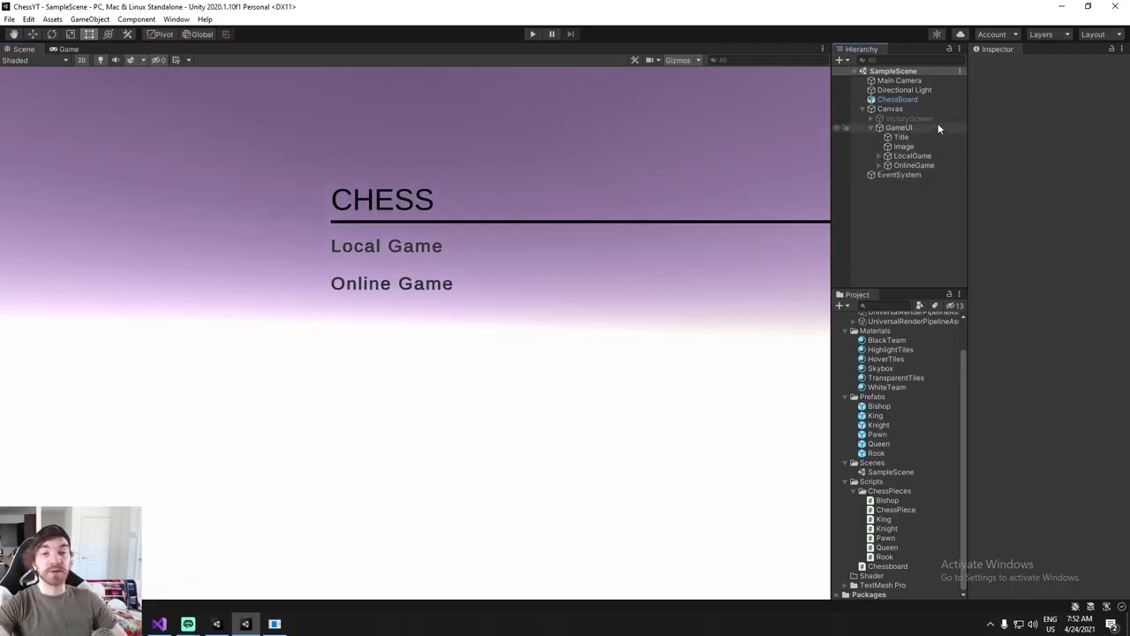
Add a new script component named GameUI to the Canvas and move the script file into the Scripts folder.
left_click(903, 108)
left_click(1068, 382)
type("gAE")
key("BackSpace")
key("BackSpace")
type("ame")
key("Return")
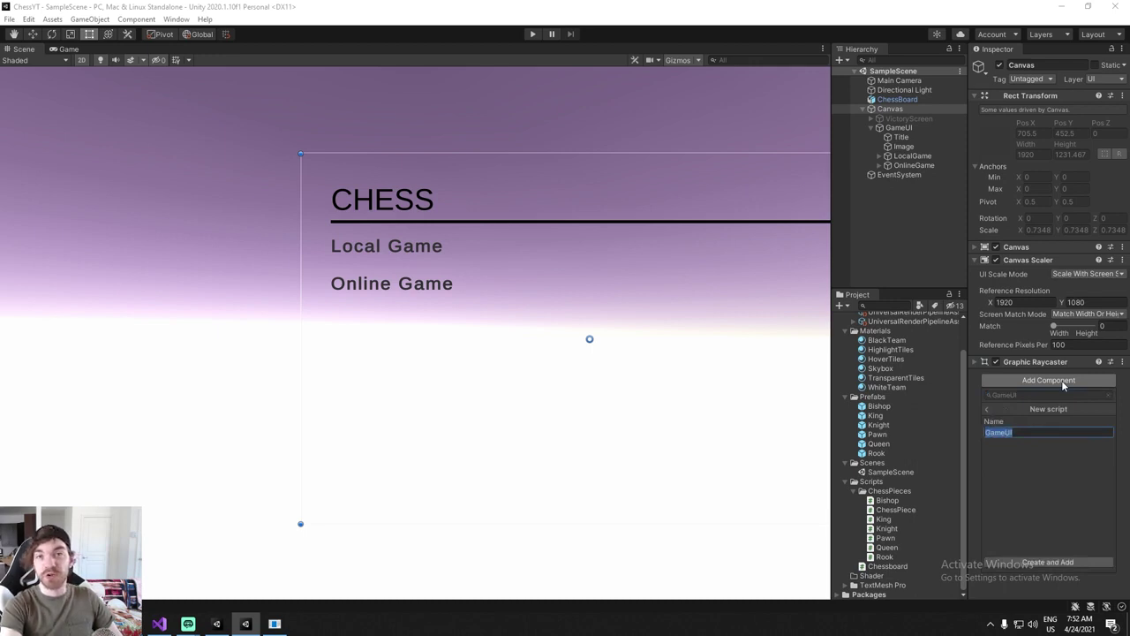
key("Return")
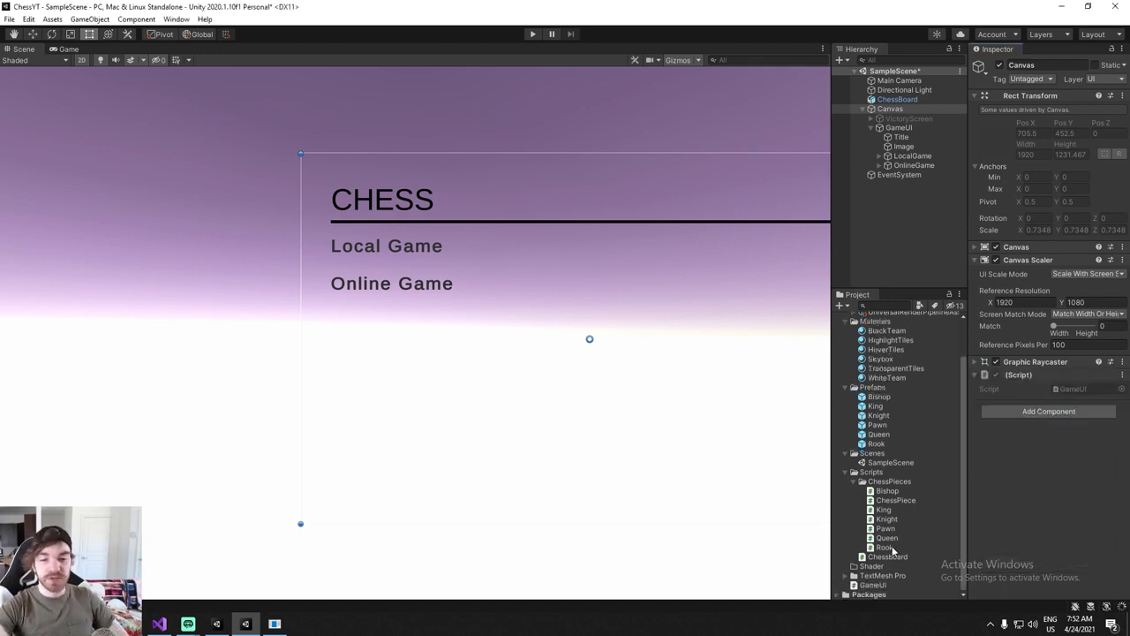
left_click_drag(865, 586, 872, 528)
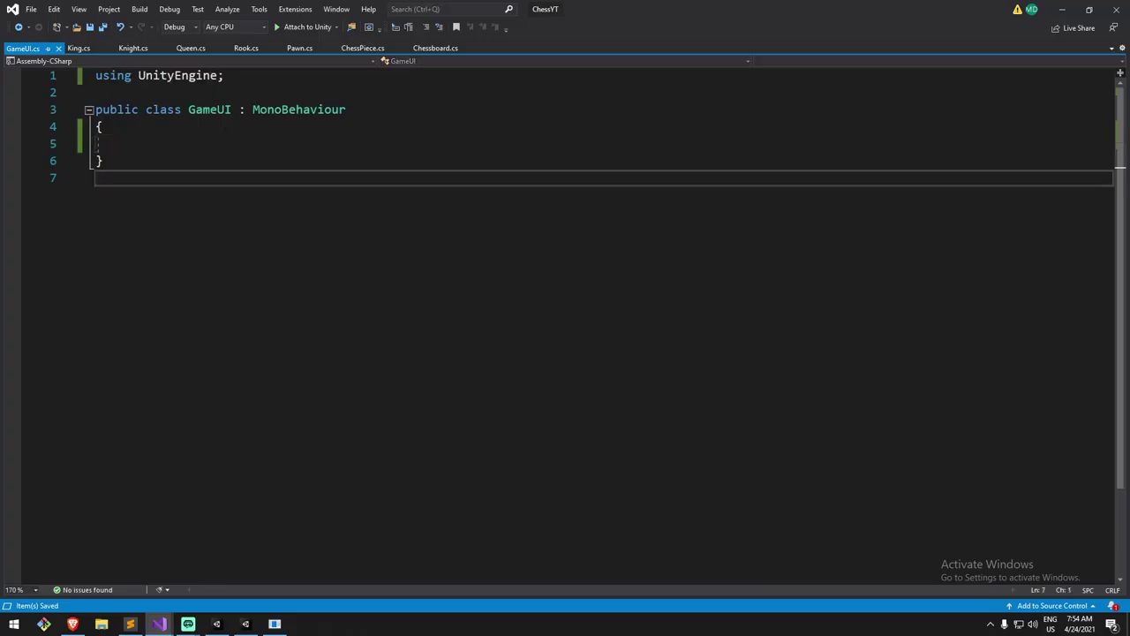
double_click(217, 112)
left_click(226, 159)
left_click(231, 144)
double_click(298, 109)
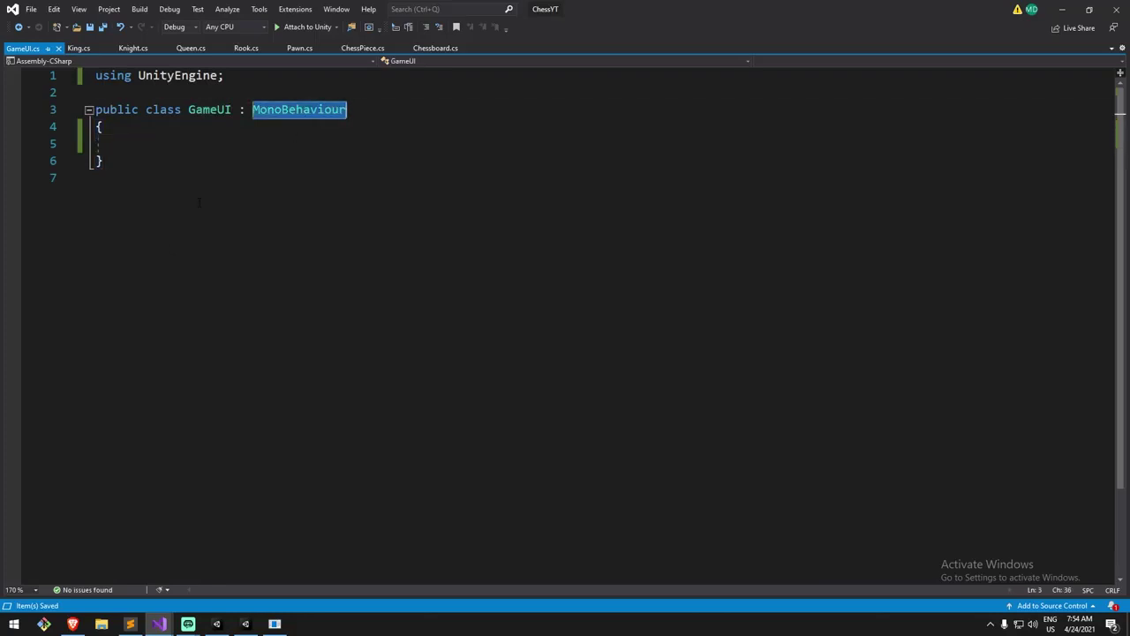
left_click(72, 624)
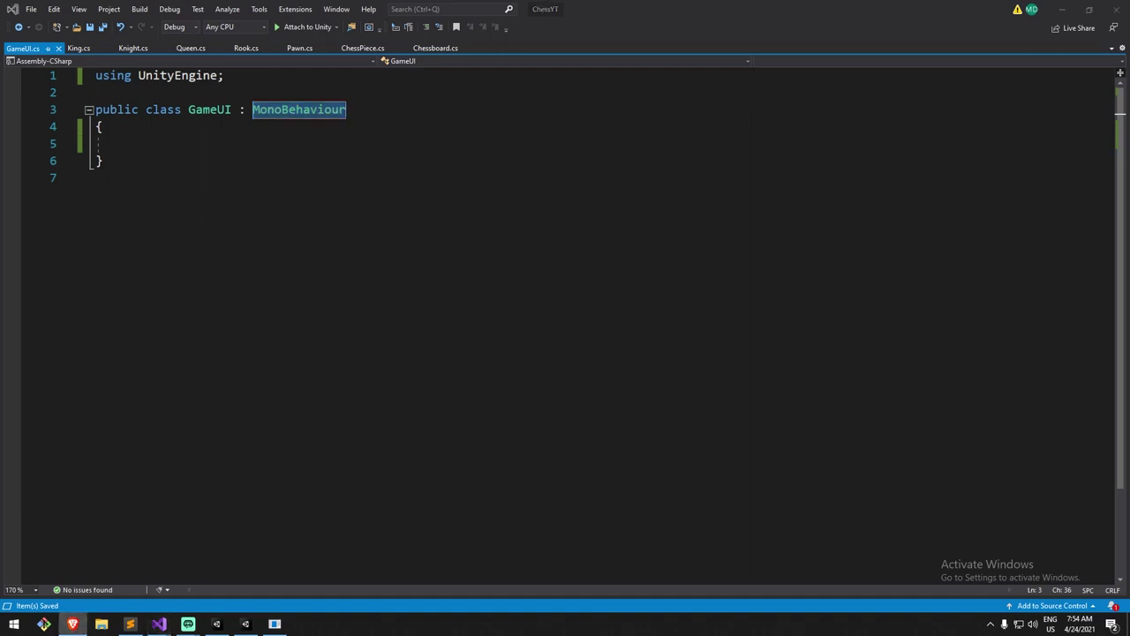
Add a public static GameUI Instance property with set and get plus a private Awake method assigning Instance = this, and save the script.
left_click(328, 146)
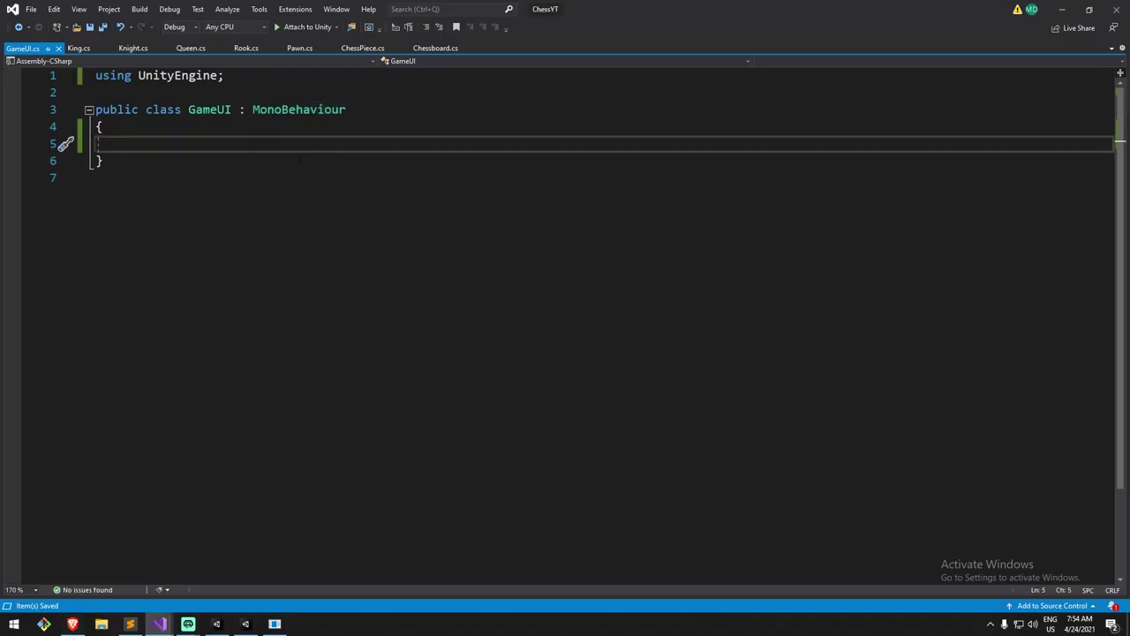
type("public static GameUI Instance { set; get;")
key("End")
key("Return")
key("Return")
type("private void Awa")
key("Tab")
type("Instance = this;")
key("Return")
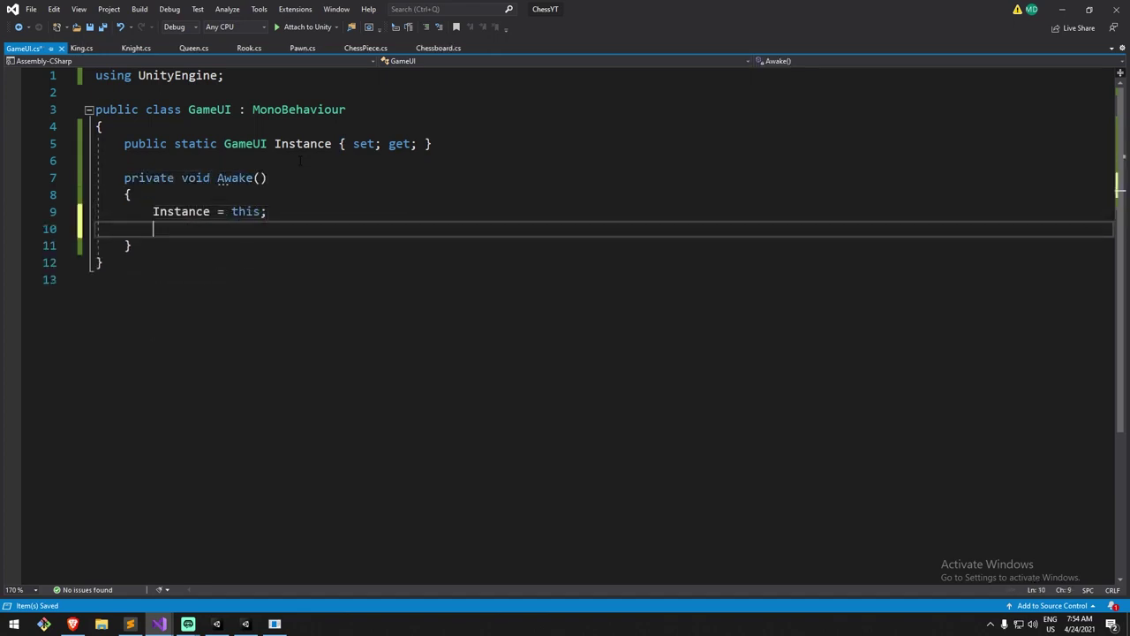
type("Don")
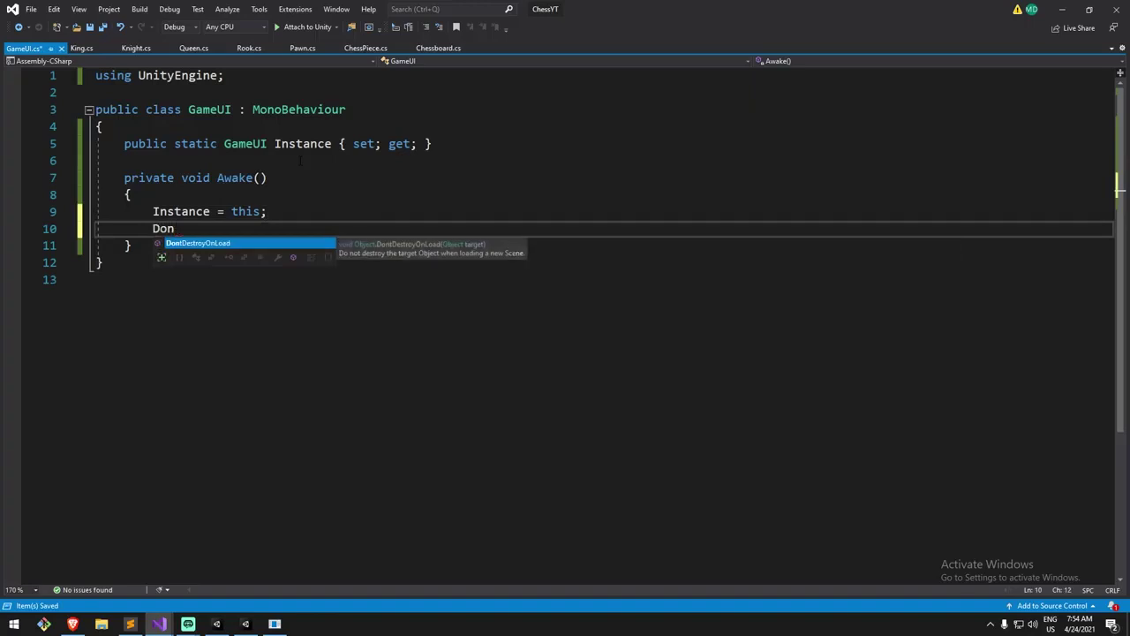
key("ctrl+x")
key("ctrl+s")
Switch back to Unity, select the Canvas and reopen its GameUI script in Visual Studio.
left_click(274, 198)
left_click(565, 380)
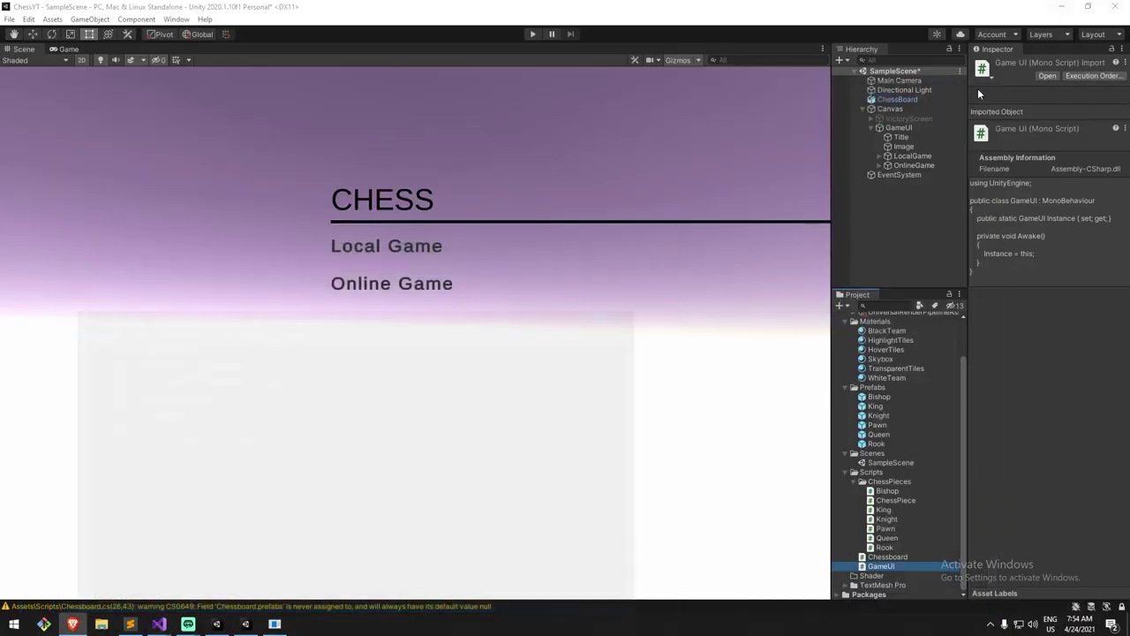
left_click(1062, 9)
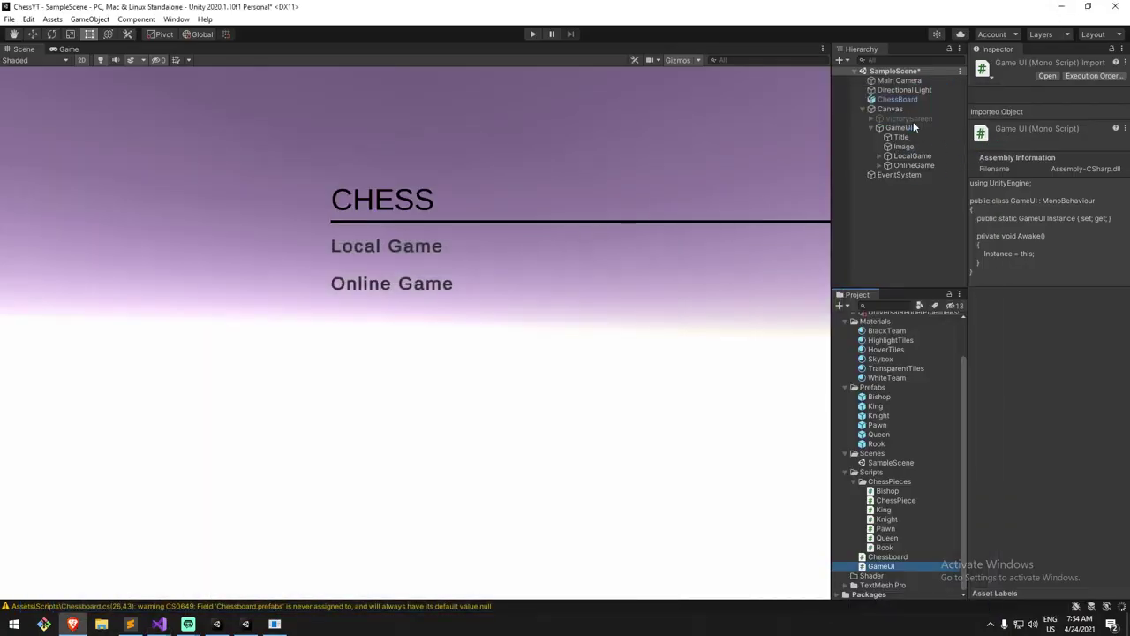
left_click(890, 108)
double_click(1076, 390)
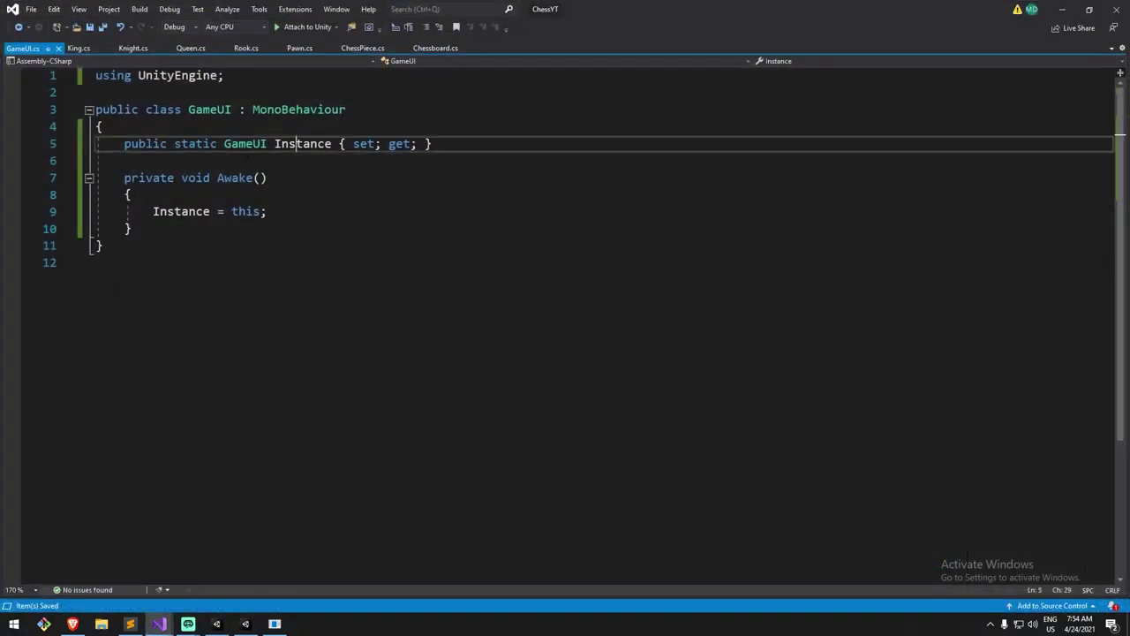
Complete the Debug.Log("OnLocalGameButton"); line in OnLocalGameButton and copy it into the OnOnlineGameButton method.
left_click(251, 177)
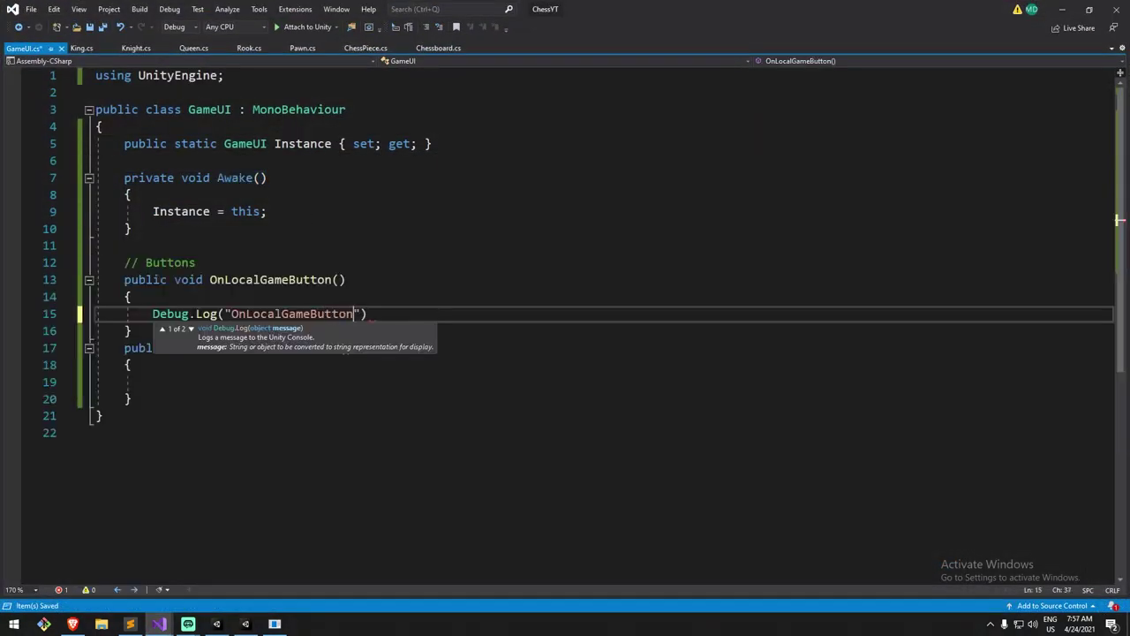
type(";")
key("ctrl+c")
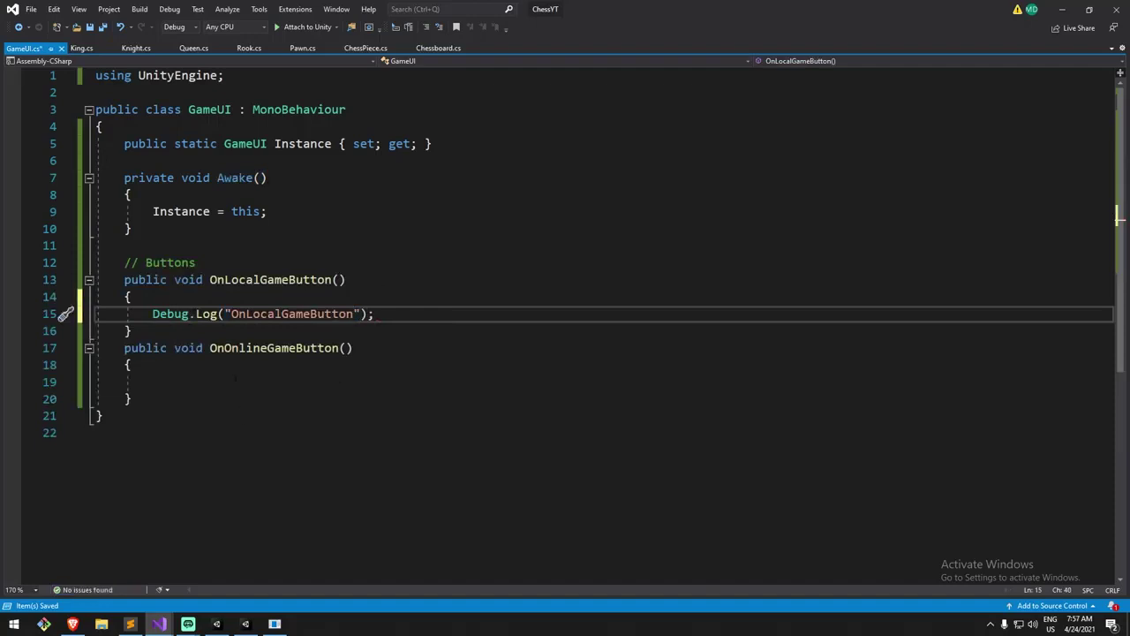
key("Down")
key("Down")
key("Down")
key("Down")
key("ctrl+v")
key("Delete")
Change the log message in the OnOnlineGameButton method to "OnOnlineGameButton" and save the script.
double_click(271, 387)
double_click(240, 349)
left_click(274, 383)
double_click(274, 382)
key("ctrl+v")
key("ctrl+s")
left_click(731, 441)
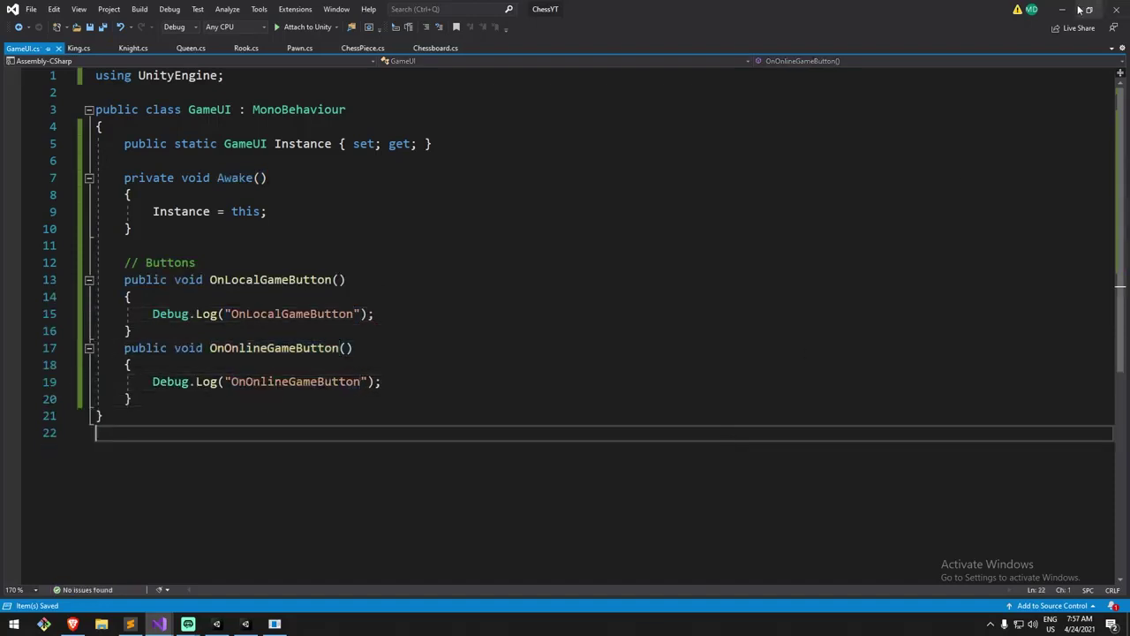
Switch back to Unity and assign the Canvas's GameUI.OnLocalGameButton function to the LocalGame button's On Click event.
left_click(1065, 10)
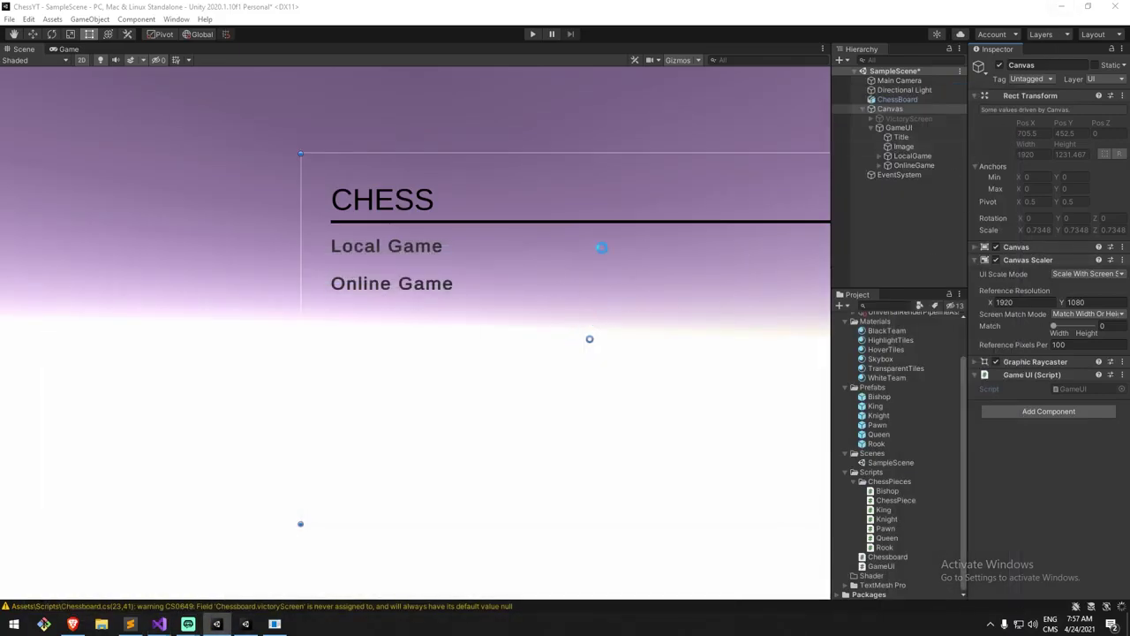
key("f")
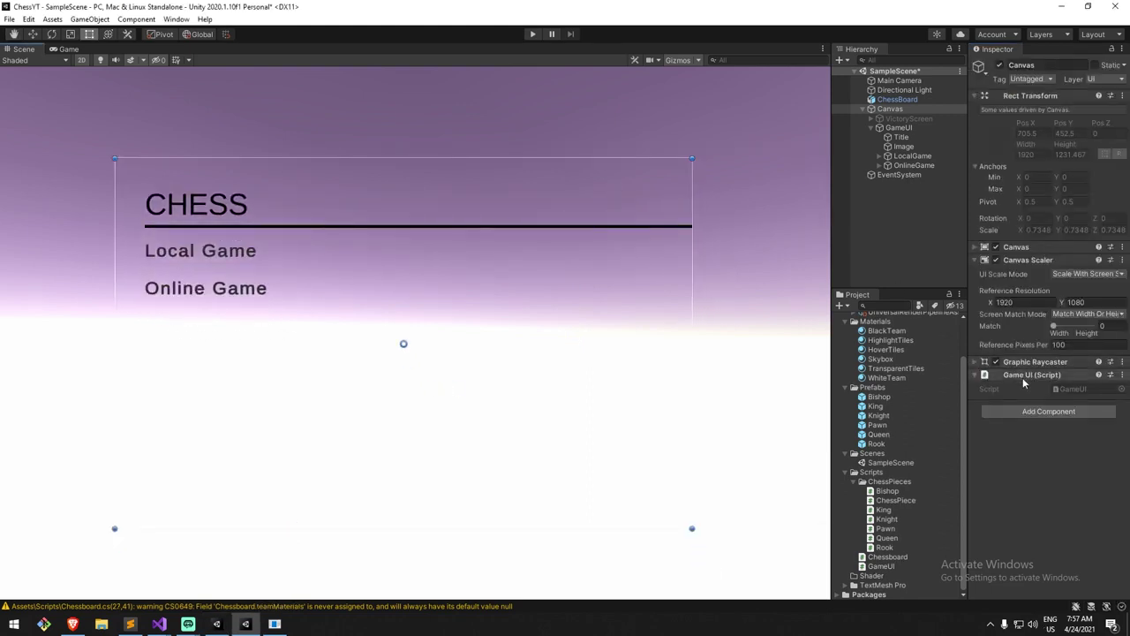
left_click(898, 109)
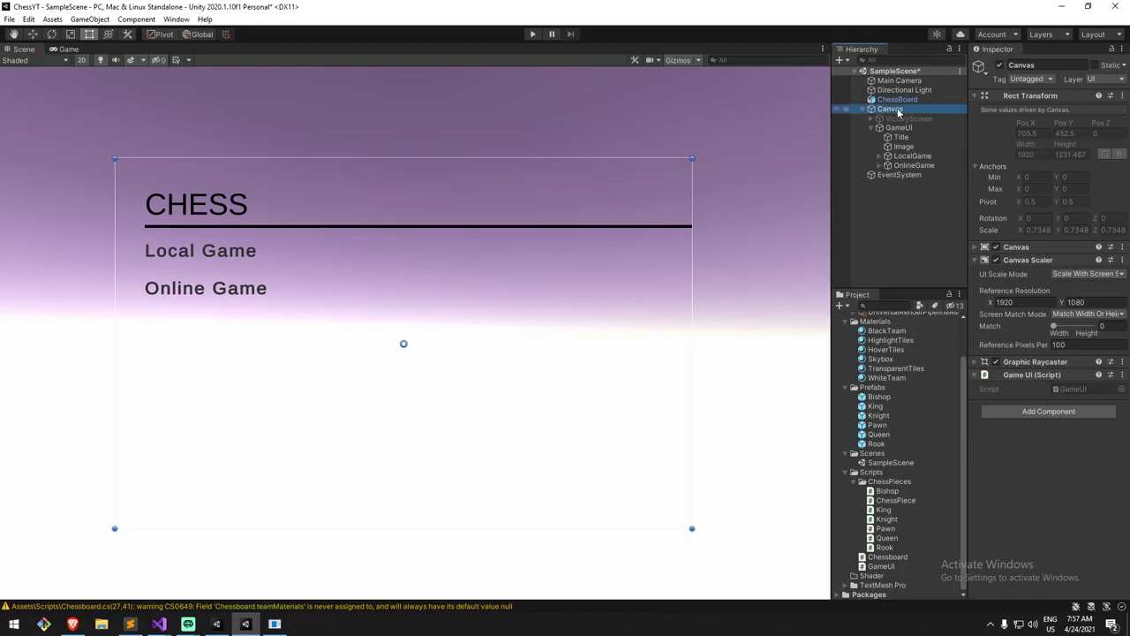
left_click(915, 156)
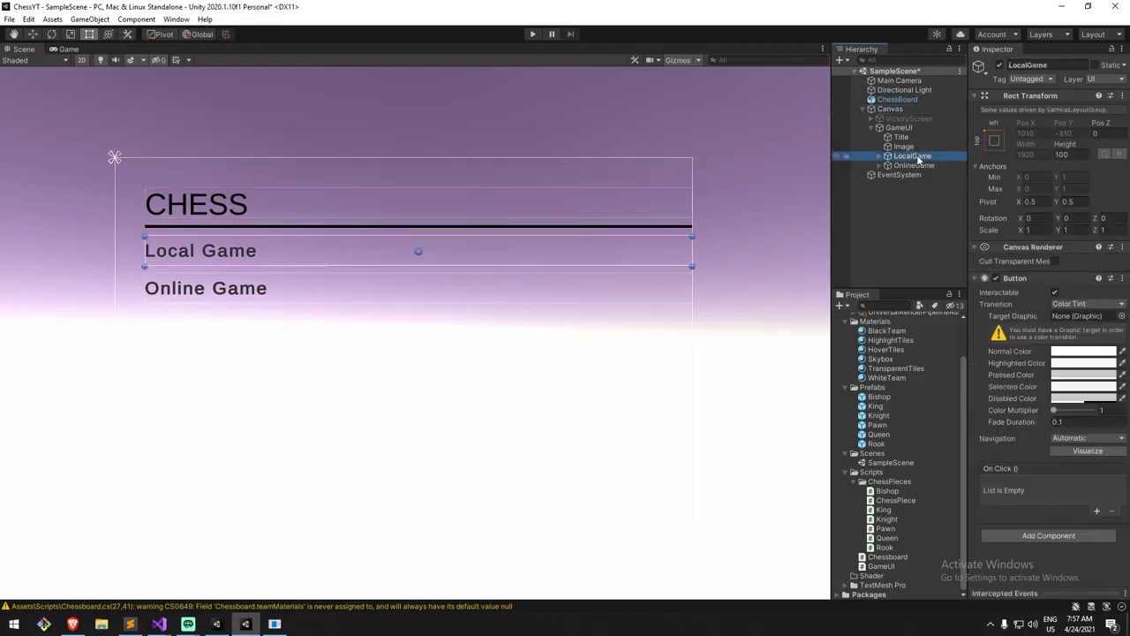
left_click(1099, 513)
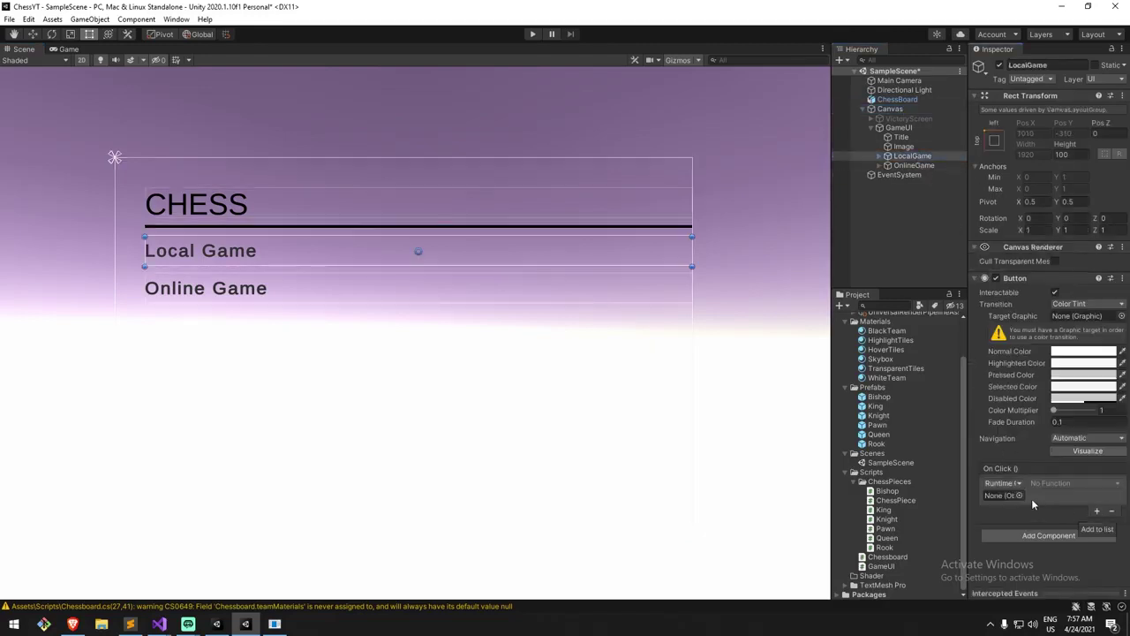
left_click_drag(895, 108, 1001, 494)
left_click(1073, 483)
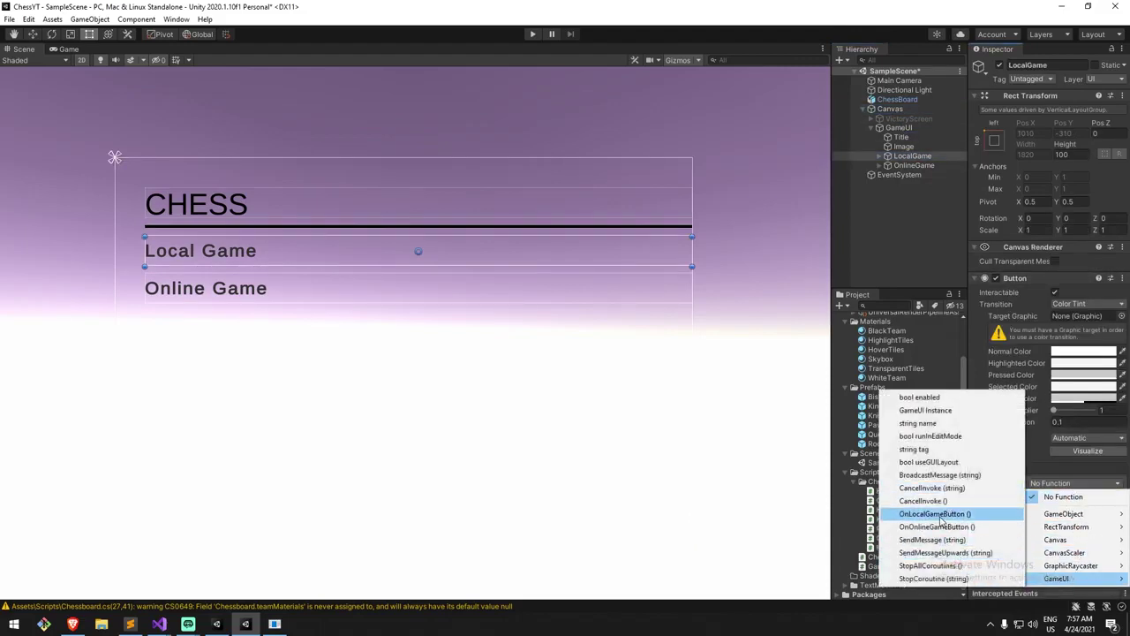
left_click(934, 513)
Add an On Click event to the OnlineGame button that calls the Canvas's GameUI.OnOnlineGameButton function.
left_click(914, 165)
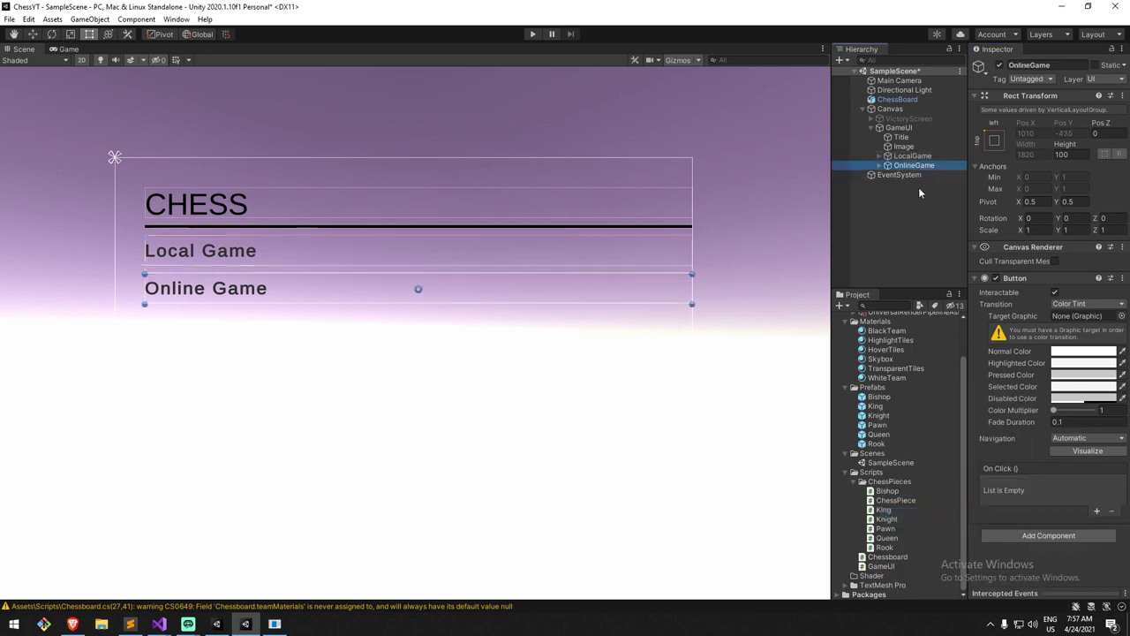
left_click(1095, 512)
left_click_drag(890, 108, 1003, 496)
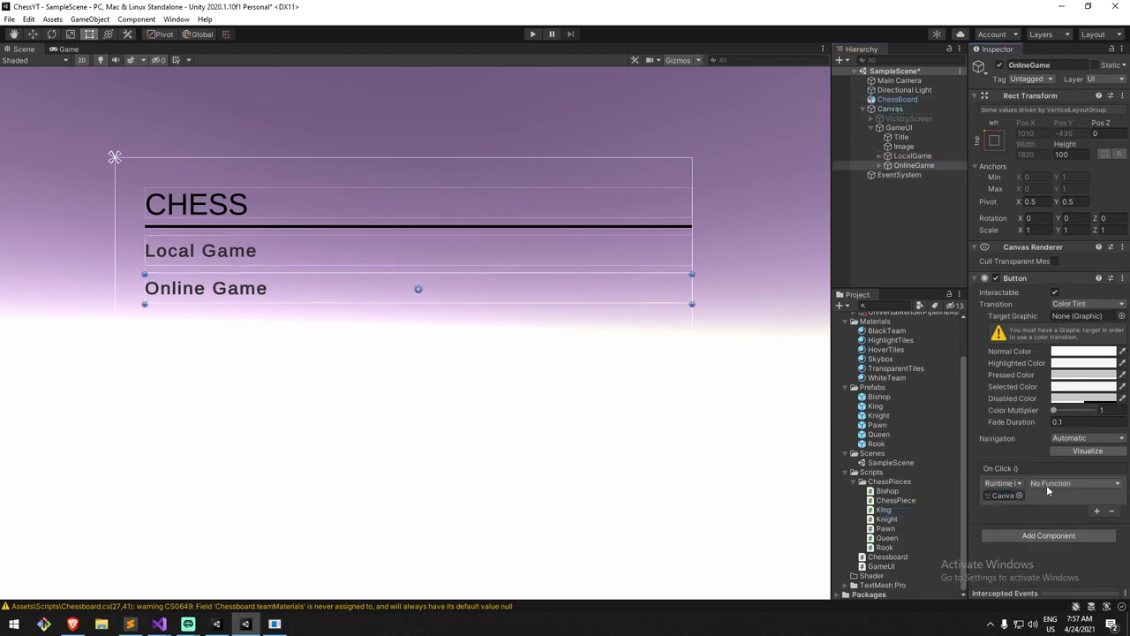
left_click(1048, 491)
mouse_move(1059, 578)
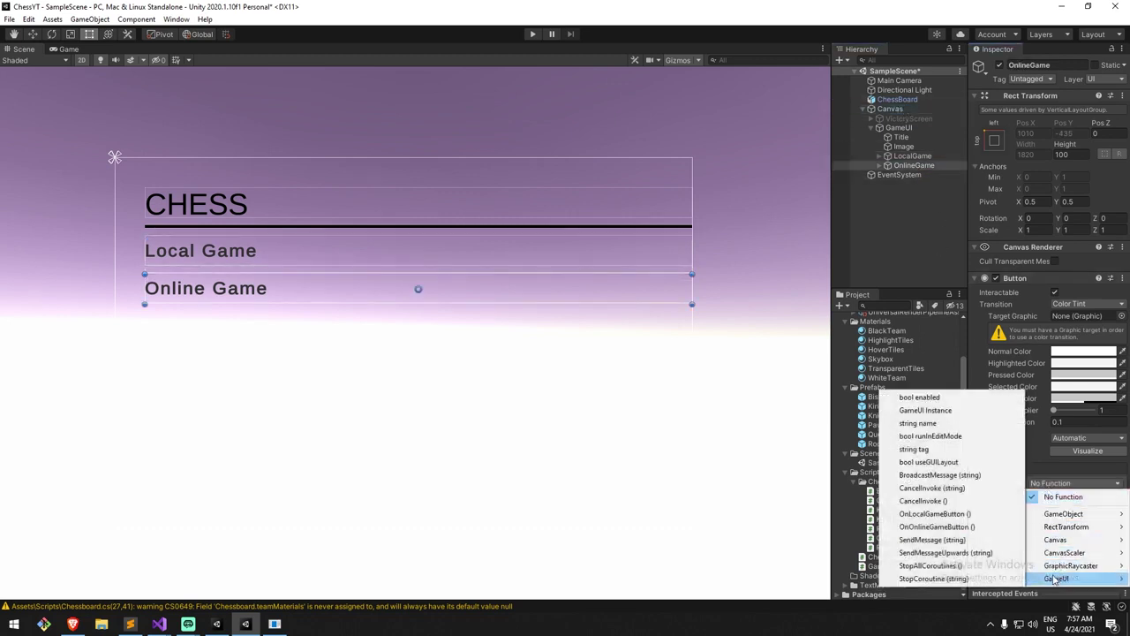
left_click(951, 528)
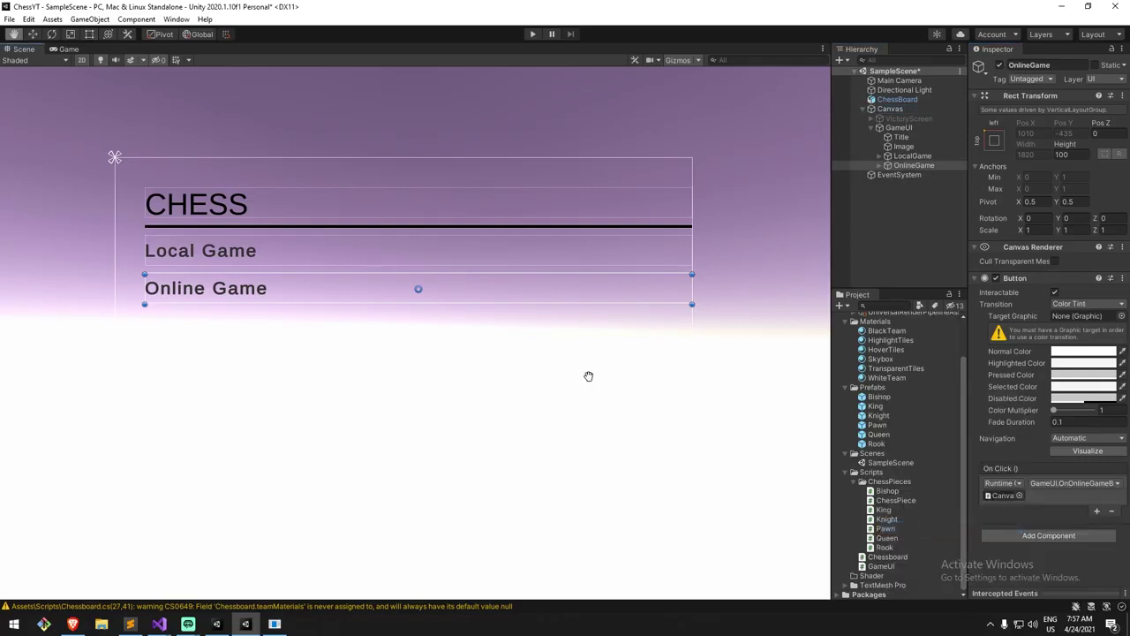
Run the game, test the Online Game and Local Game buttons, check the console log, and stop the game.
left_click(533, 34)
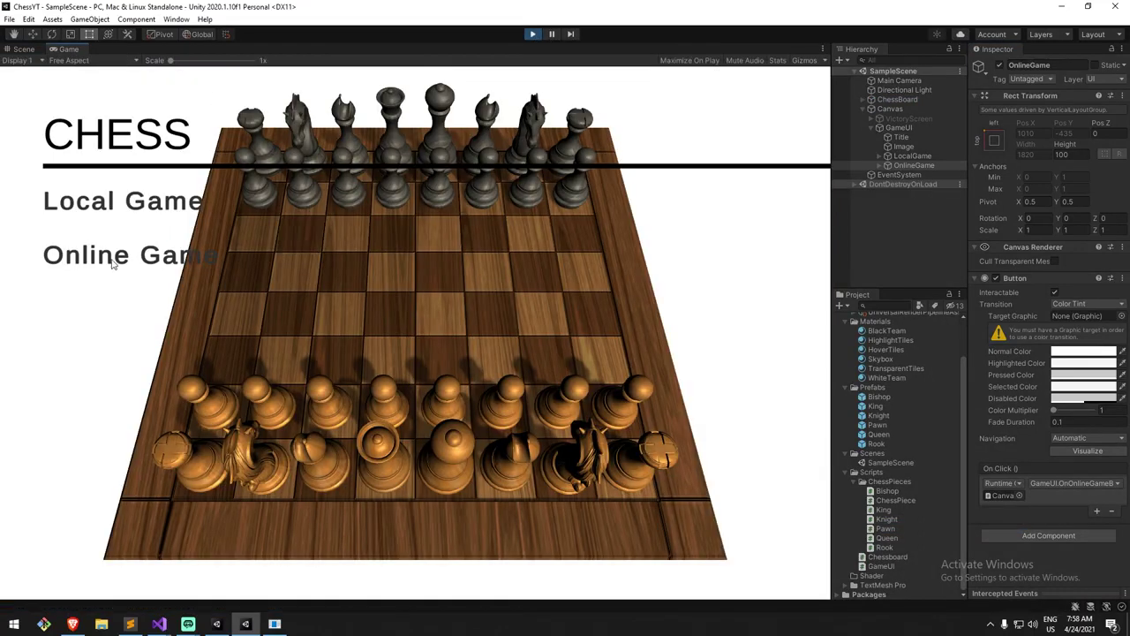
left_click(104, 257)
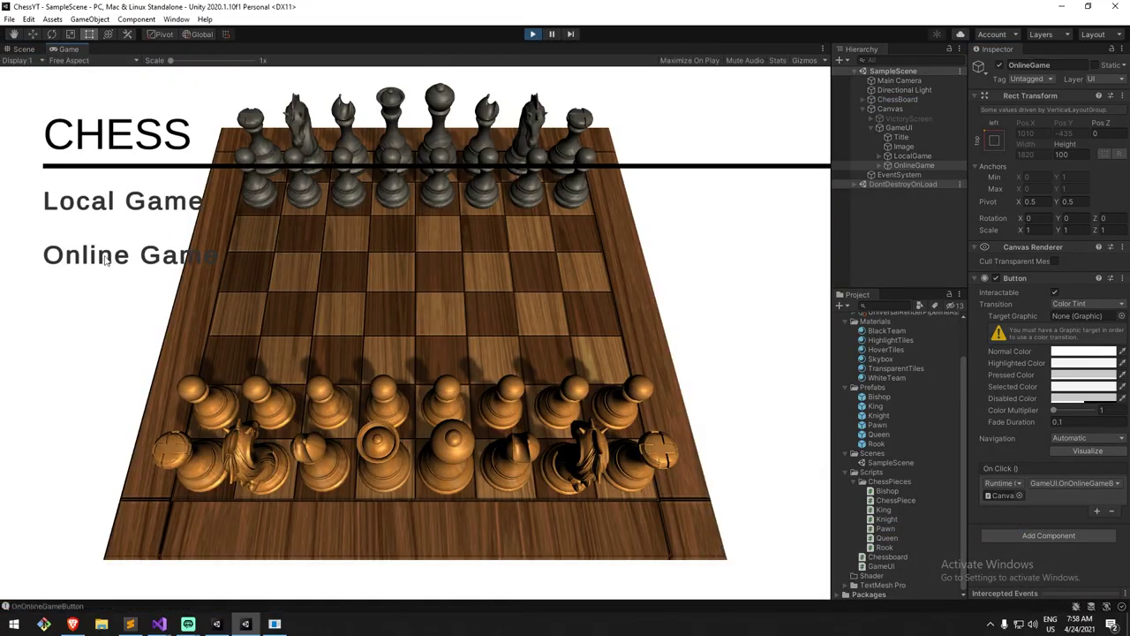
left_click(40, 608)
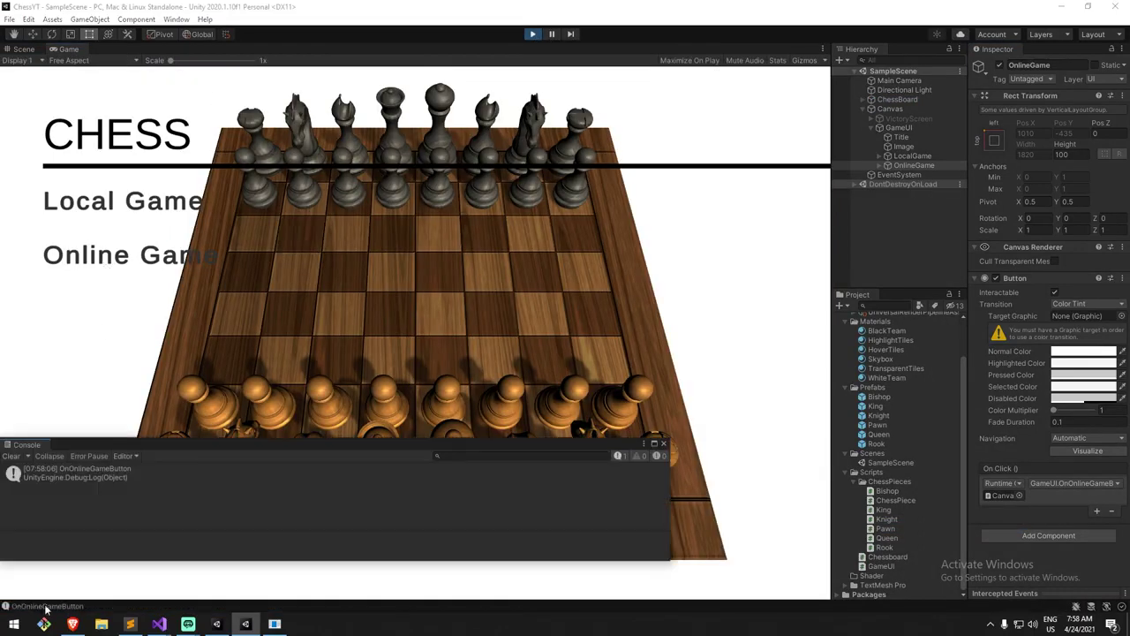
left_click(664, 445)
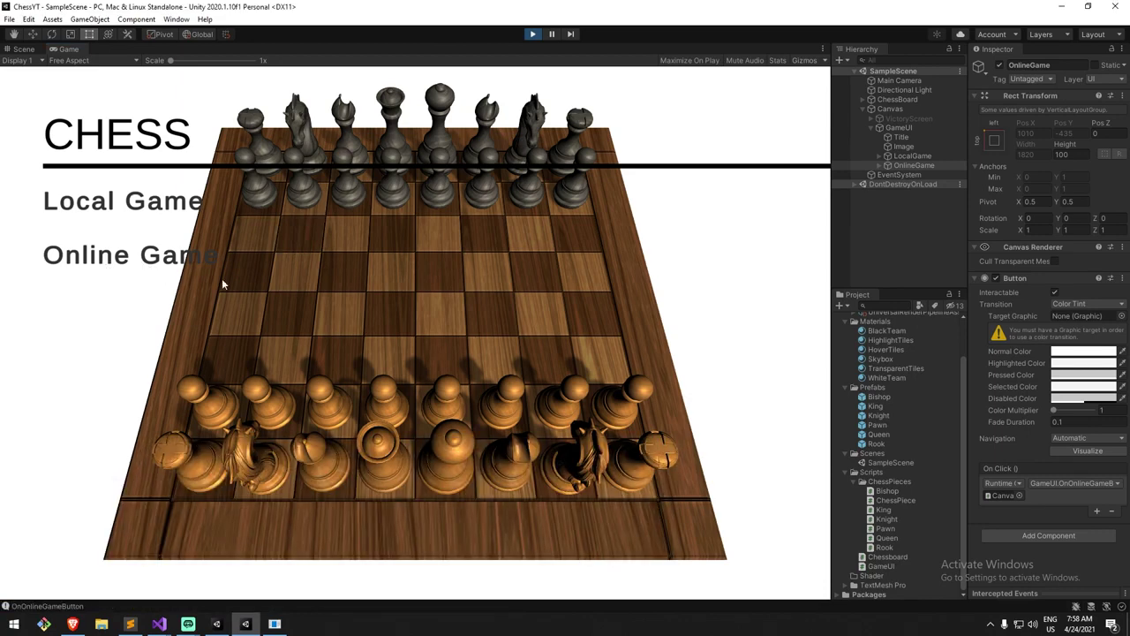
left_click(113, 202)
left_click(532, 34)
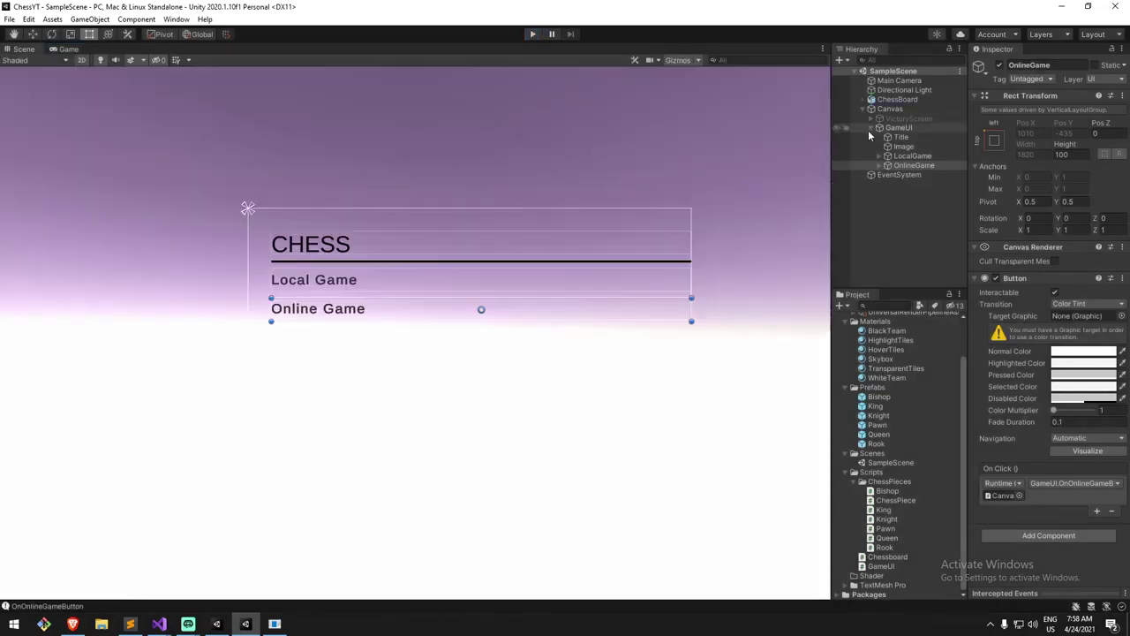
Create an empty child object named OnlineMenu under the Canvas.
left_click(869, 128)
right_click(909, 110)
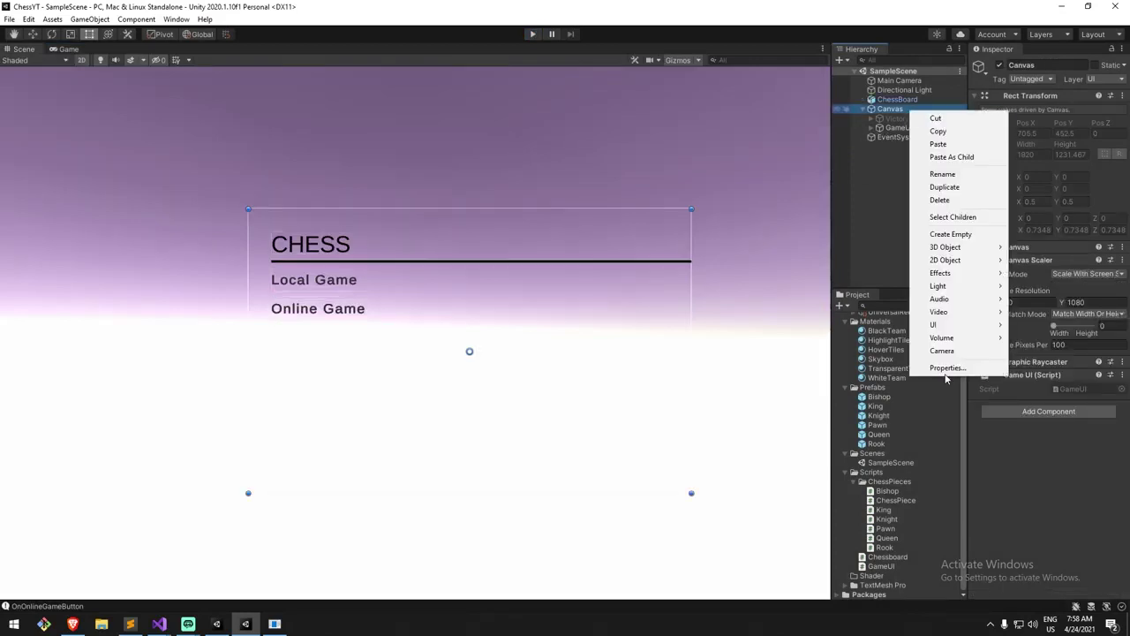
mouse_move(937, 325)
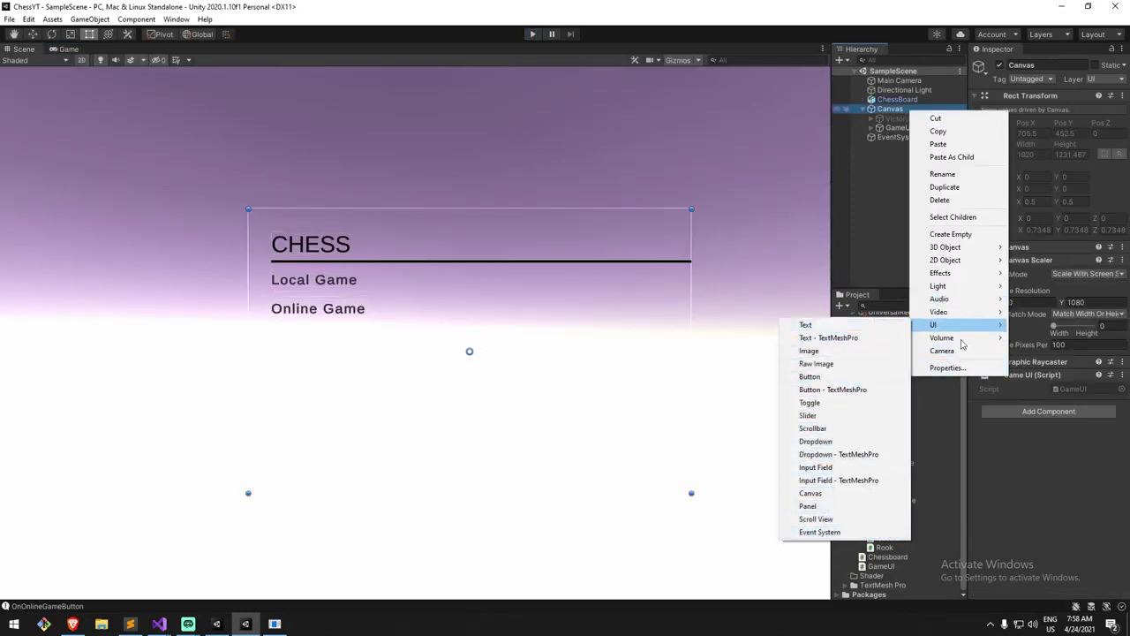
left_click(971, 233)
type("OnlineMenu")
key("Return")
Anchor OnlineMenu to stretch in both directions and set its Left, Top, Right and Bottom offsets to 0.
scroll(502, 288, "down", 3)
left_click(988, 128)
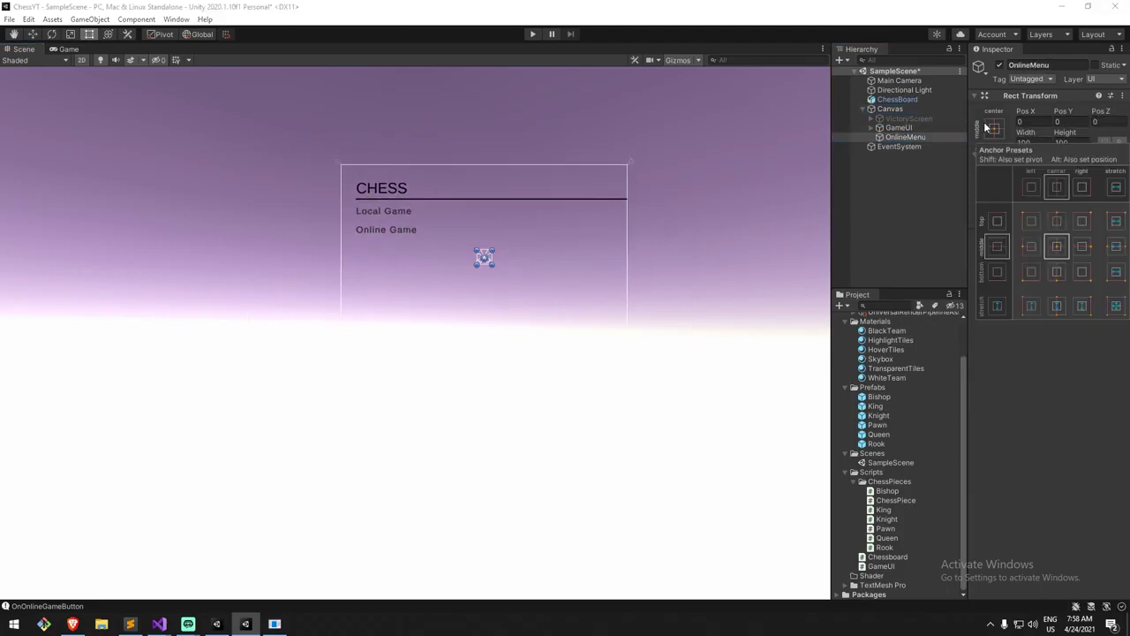
left_click(1118, 307)
left_click(1045, 123)
type("0")
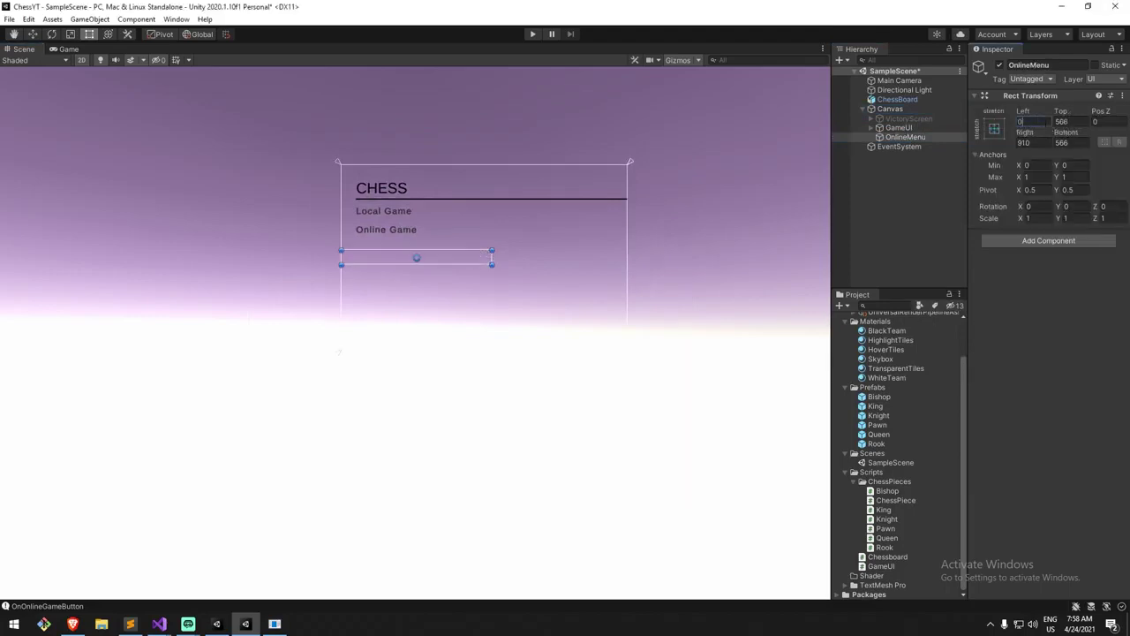
key("Tab")
type("0")
key("Tab")
key("Tab")
type("0")
key("Tab")
type("0")
Move OnlineMenu out to the left of the canvas with a Left offset of -2500 and a Right offset of 2500.
scroll(509, 265, "down", 3)
mouse_move(476, 268)
middle_mouse_down()
mouse_move(508, 264)
mouse_move(471, 261)
middle_mouse_up()
scroll(487, 263, "up", 2)
scroll(483, 266, "up", 3)
scroll(529, 271, "down", 3)
key("w")
left_click_drag(587, 276, 236, 250)
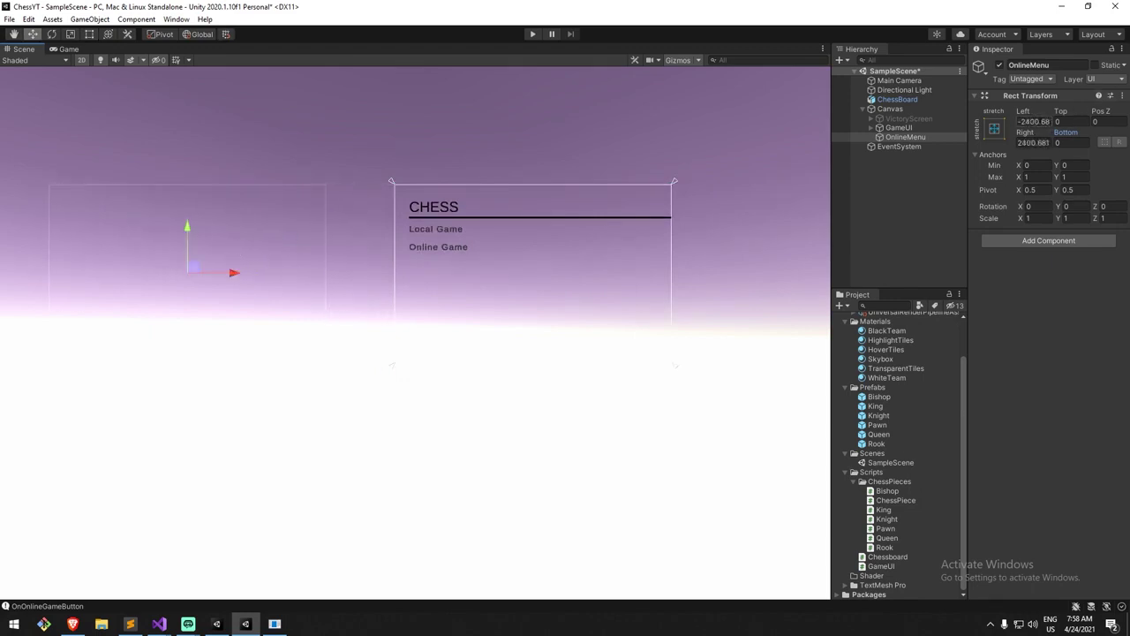
left_click(1033, 121)
type("-2500")
left_click(1031, 142)
type("2500")
Show the menu in the Game view, detach that view from the layout, and set its aspect ratio to 16:9.
middle_click_drag(398, 205, 465, 178)
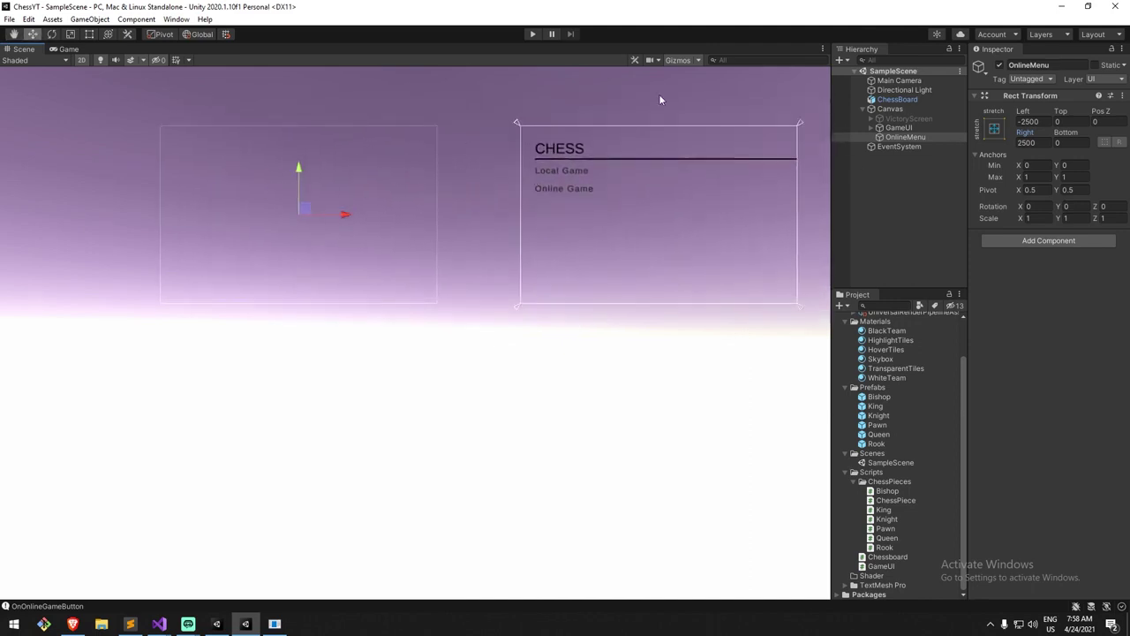
left_click(65, 49)
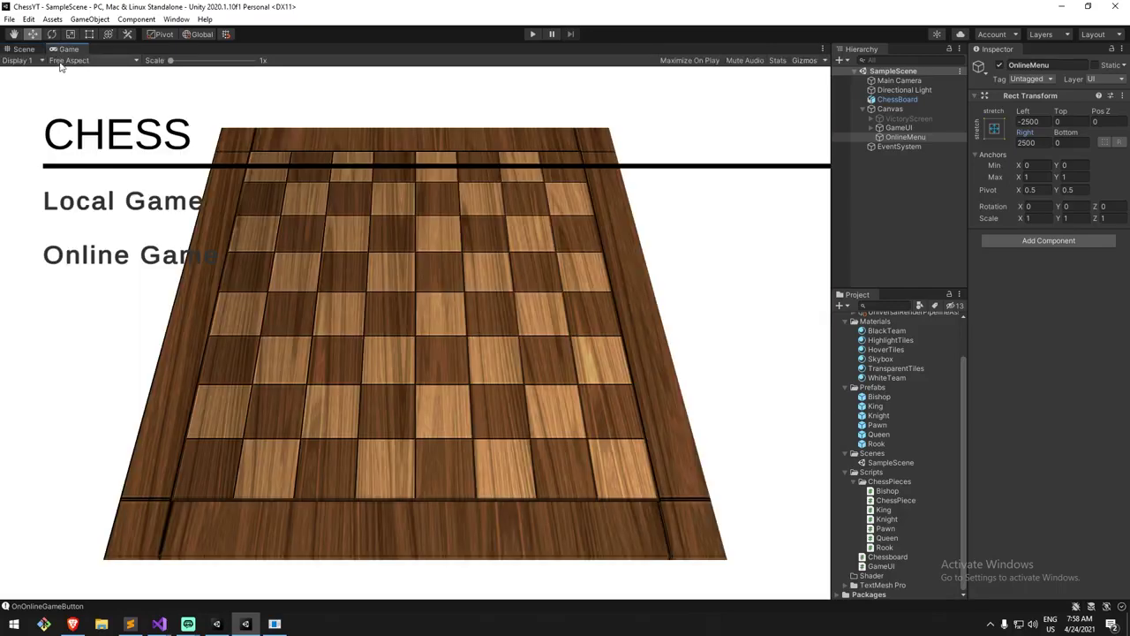
left_click_drag(71, 51, 164, 200)
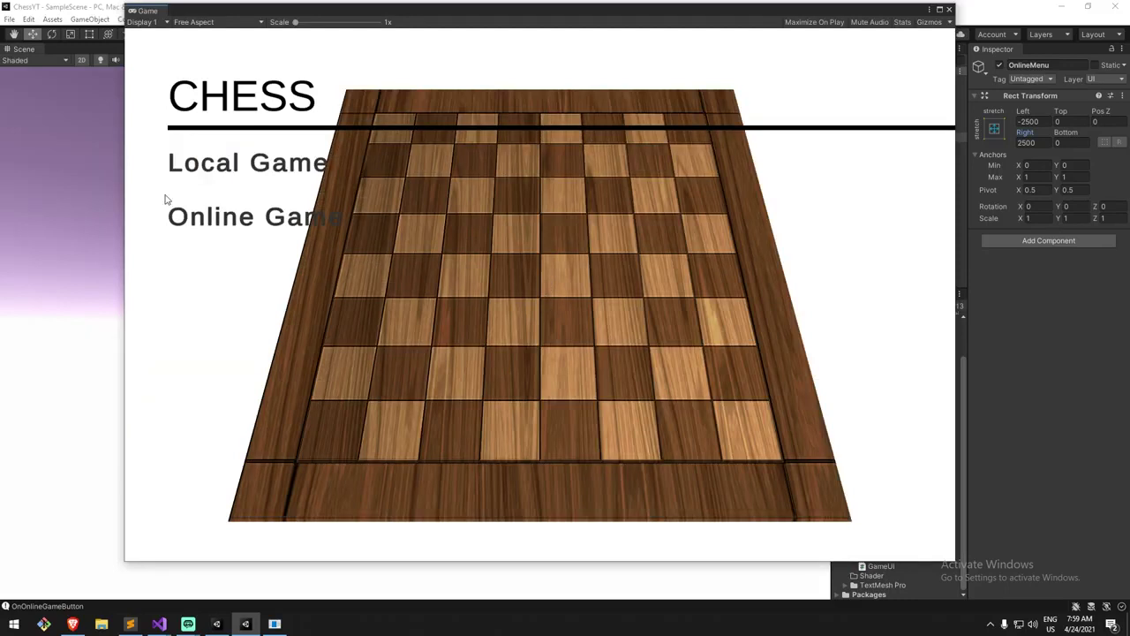
left_click_drag(416, 6, 847, 72)
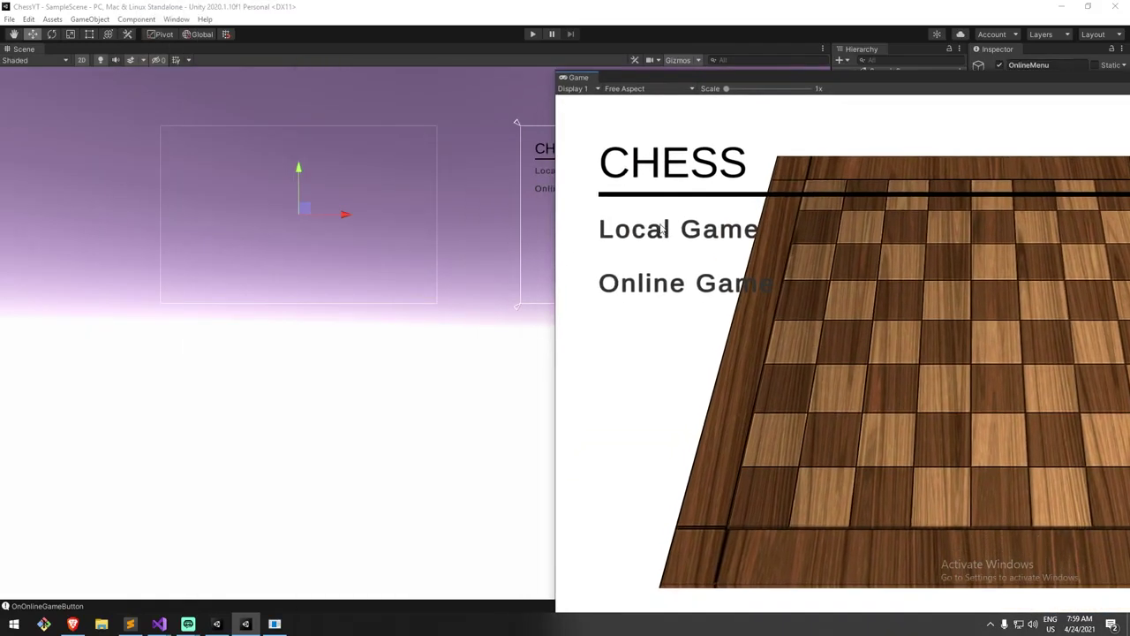
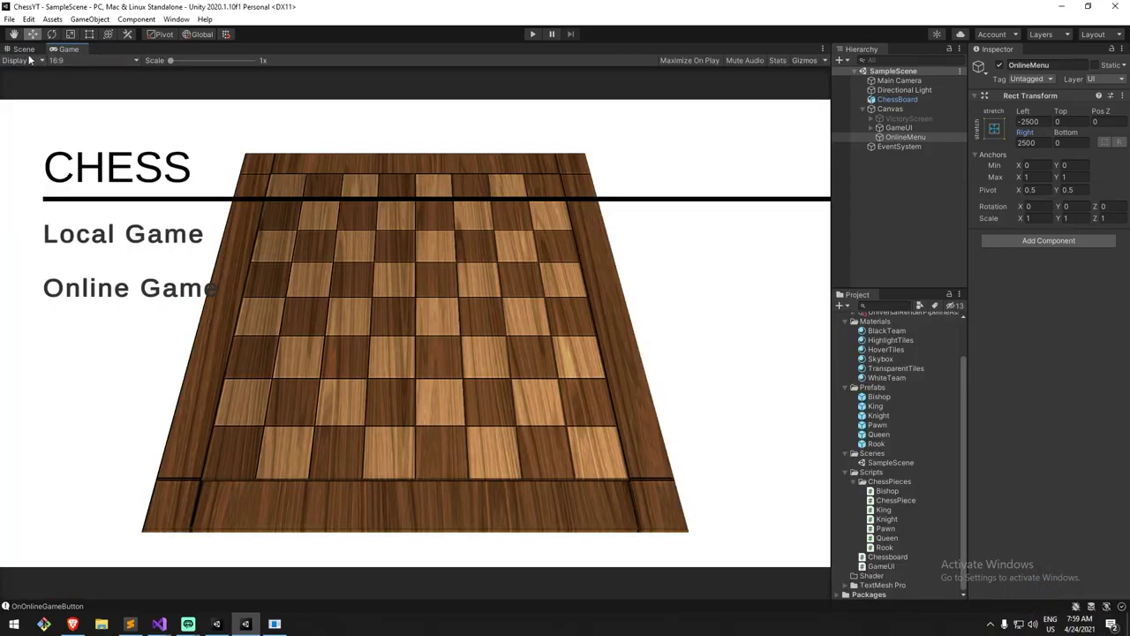
Examine the placement of the OnlineMenu frame beside the canvas in the Scene view.
scroll(304, 179, "down", 3)
middle_click_drag(390, 225, 459, 186)
middle_click_drag(662, 274, 604, 287)
left_click_drag(332, 112, 605, 264)
middle_click_drag(688, 187, 500, 167)
scroll(500, 167, "down", 4)
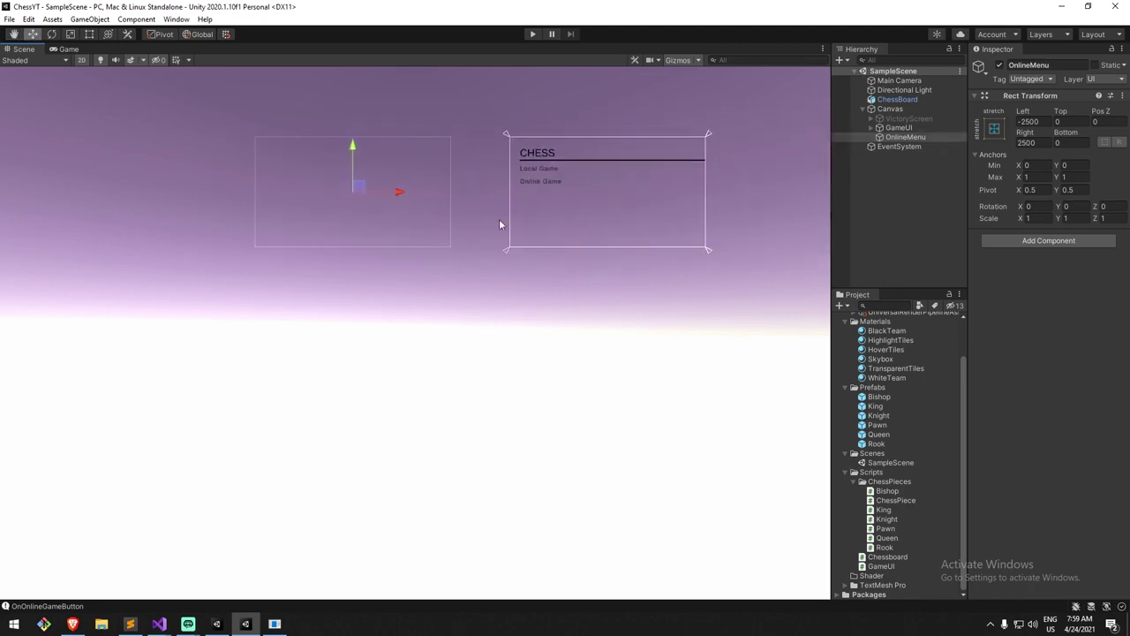
middle_click_drag(559, 168, 572, 162)
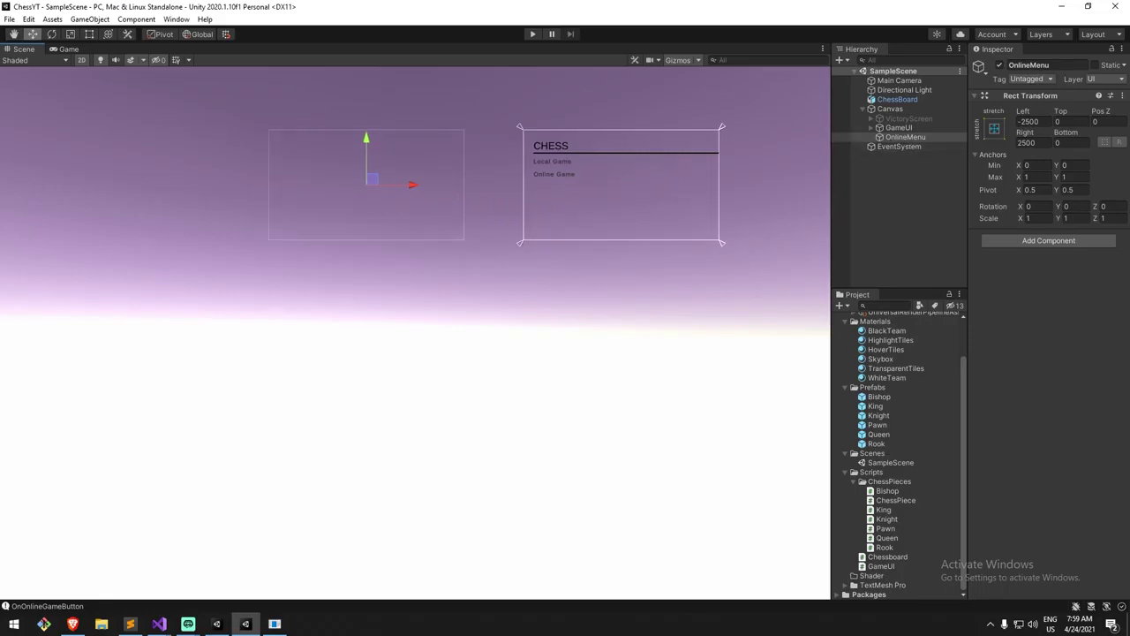
key("alt+Tab")
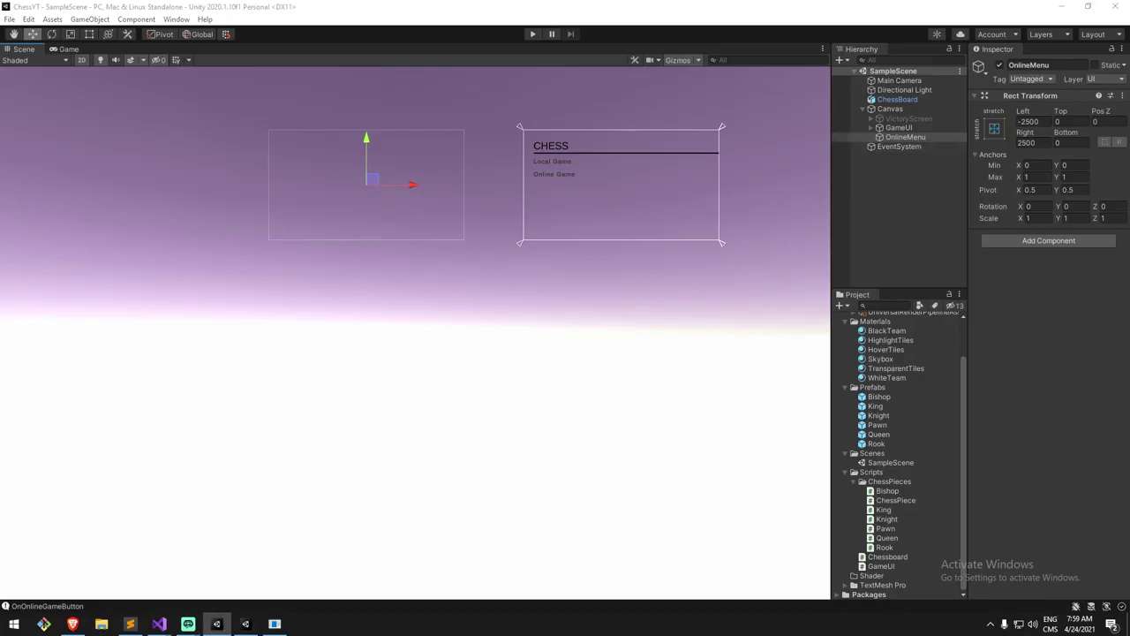
Add a Vertical Layout Group to OnlineMenu with padding of 100 on all four sides and spacing of 25, and save the scene.
left_click(1048, 240)
type("vertical")
key("Return")
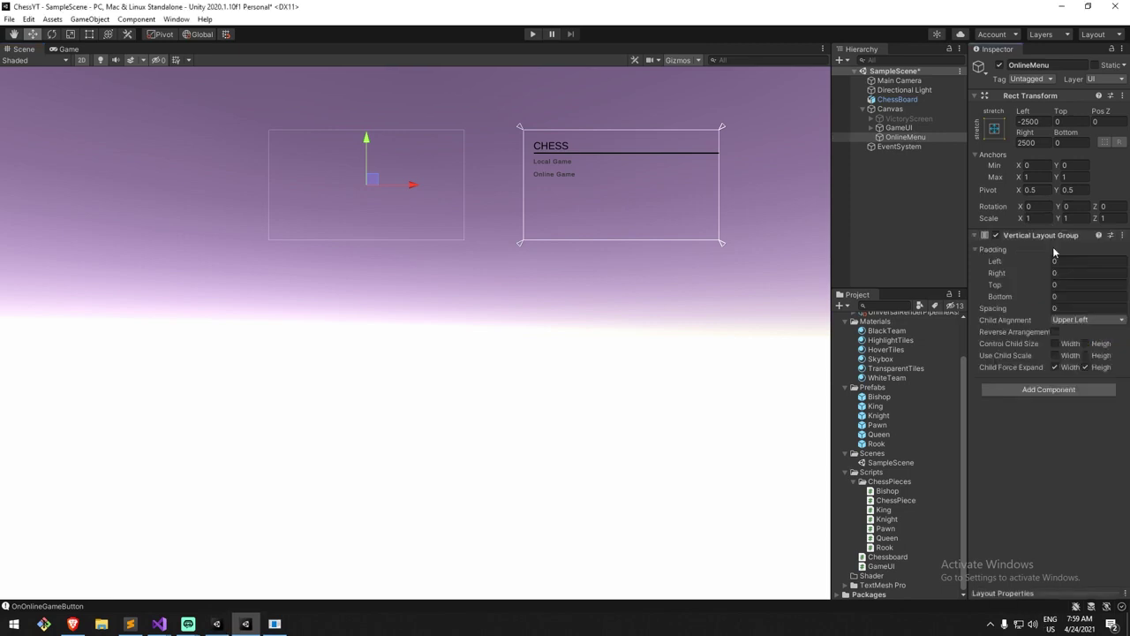
left_click(1066, 262)
type("100")
key("Tab")
type("100")
key("Tab")
type("100")
key("Tab")
key("Tab")
type("3")
key("ctrl+s")
Set OnlineMenu's child alignment to Middle Center and disable Child Force Expand for width and height.
left_click(1091, 321)
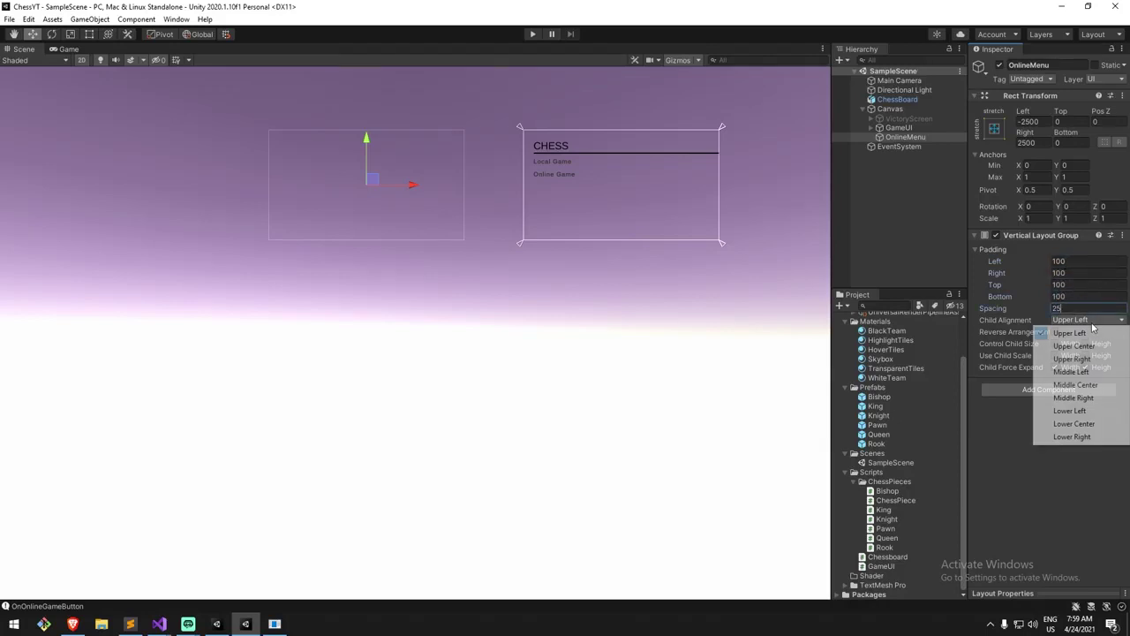
left_click(1089, 388)
scroll(547, 212, "up", 1)
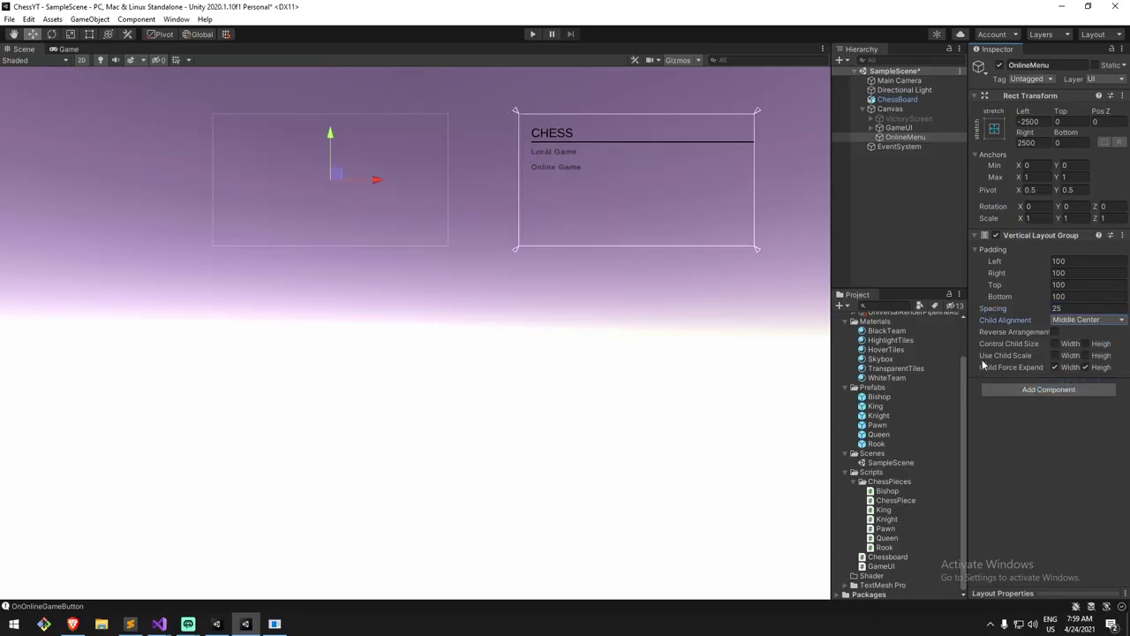
left_click(1087, 368)
left_click(1055, 367)
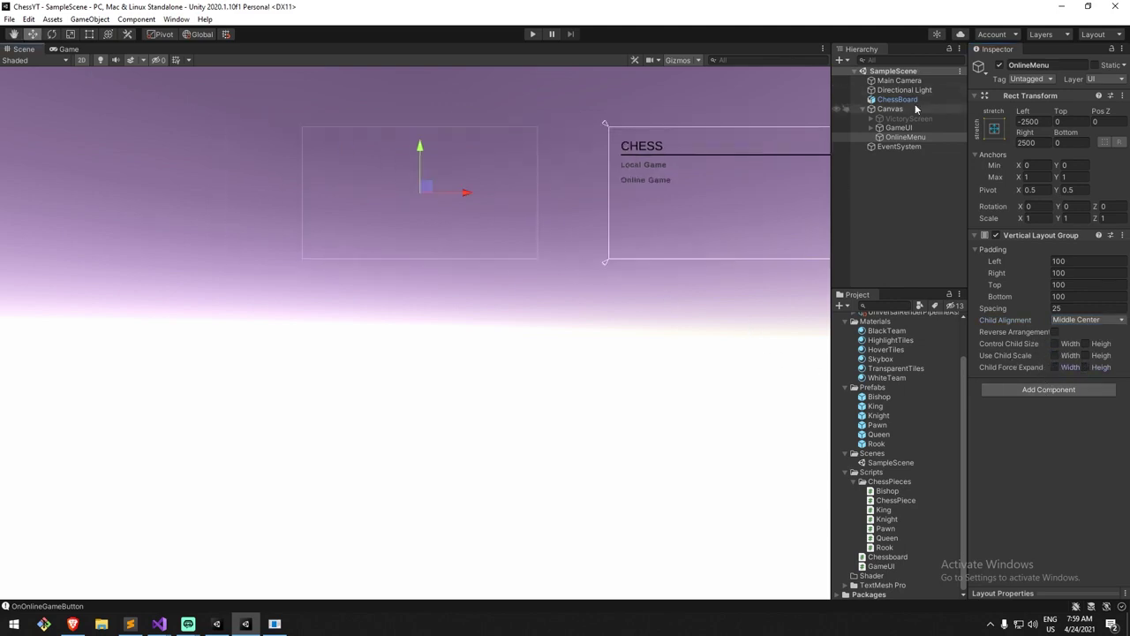
Add a standard UI Button as a child of OnlineMenu.
right_click(915, 139)
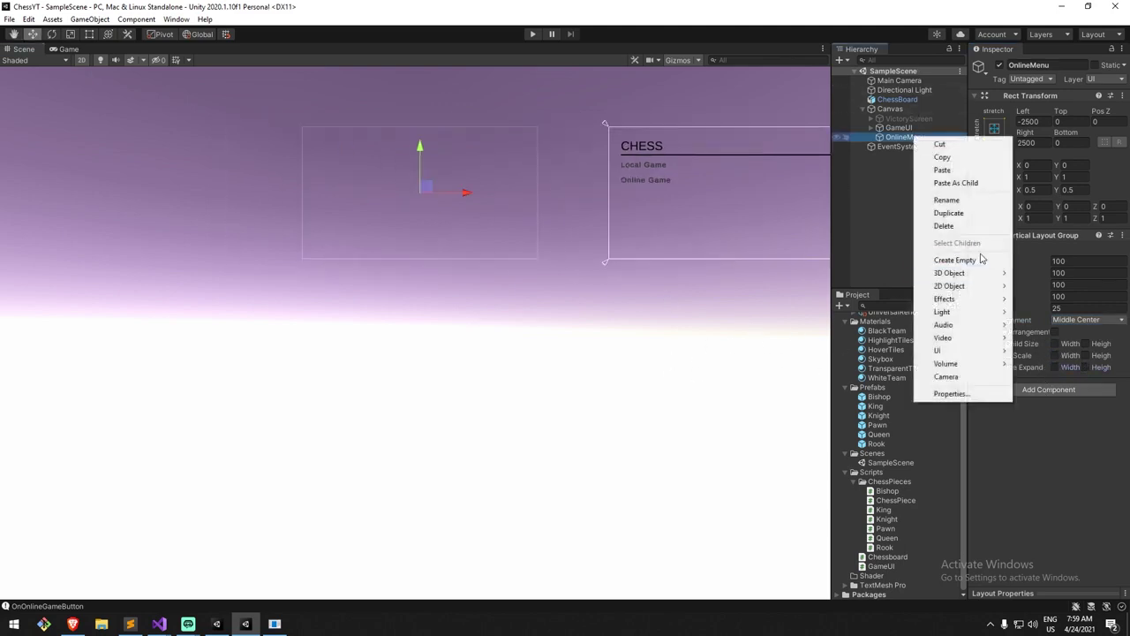
mouse_move(941, 353)
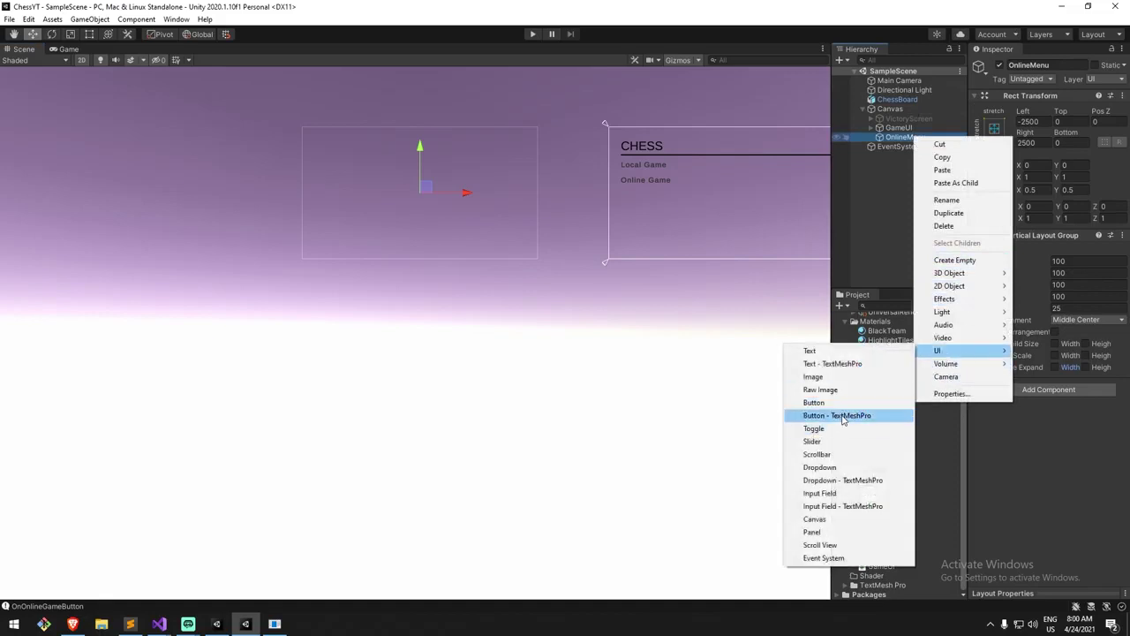
left_click(847, 403)
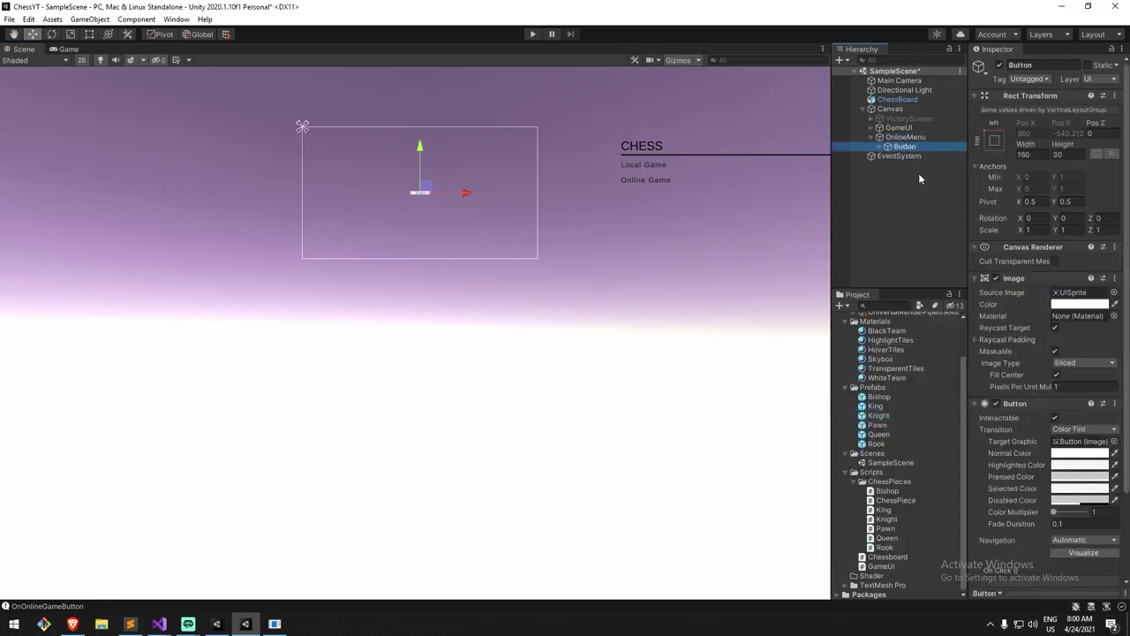
Rename the new button as Host and set its child text to "Host".
type("Host")
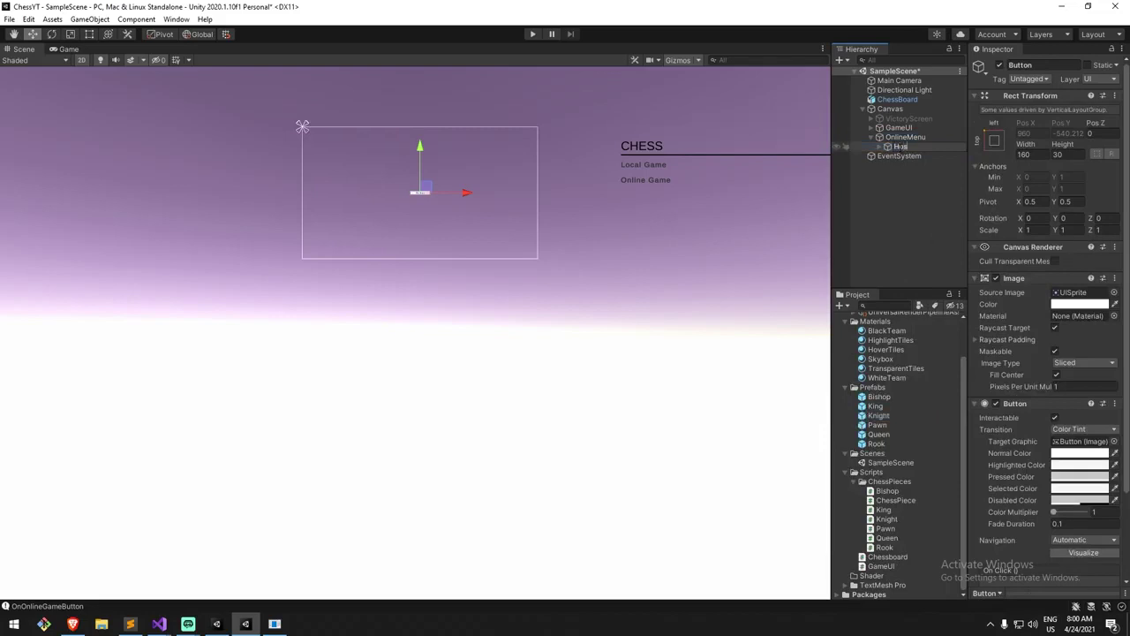
key("Return")
key("f")
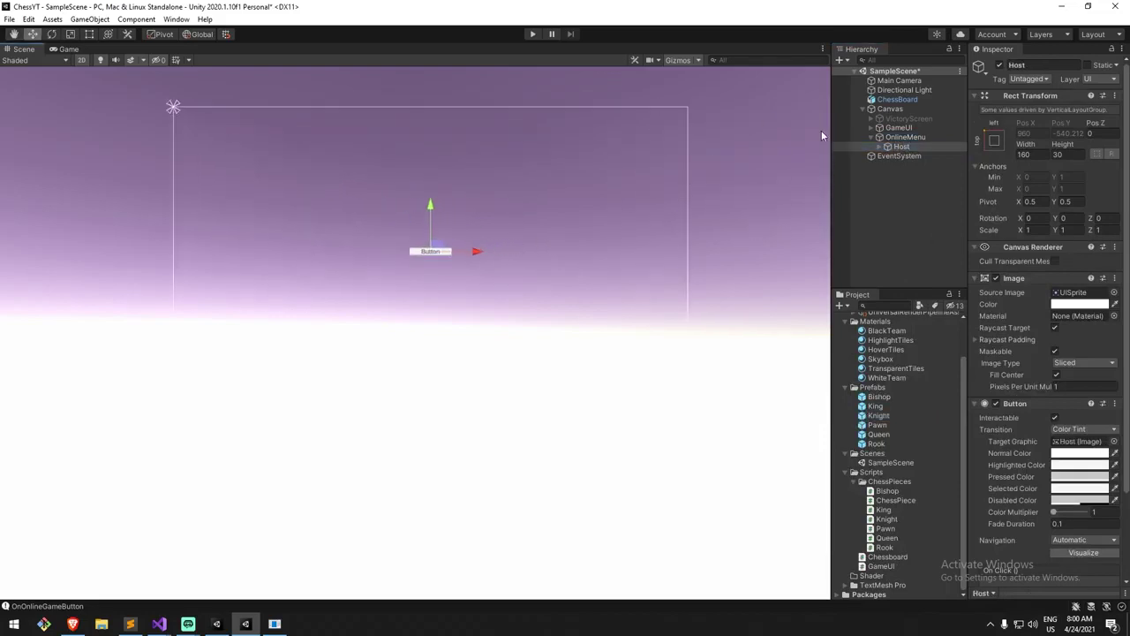
left_click(879, 147)
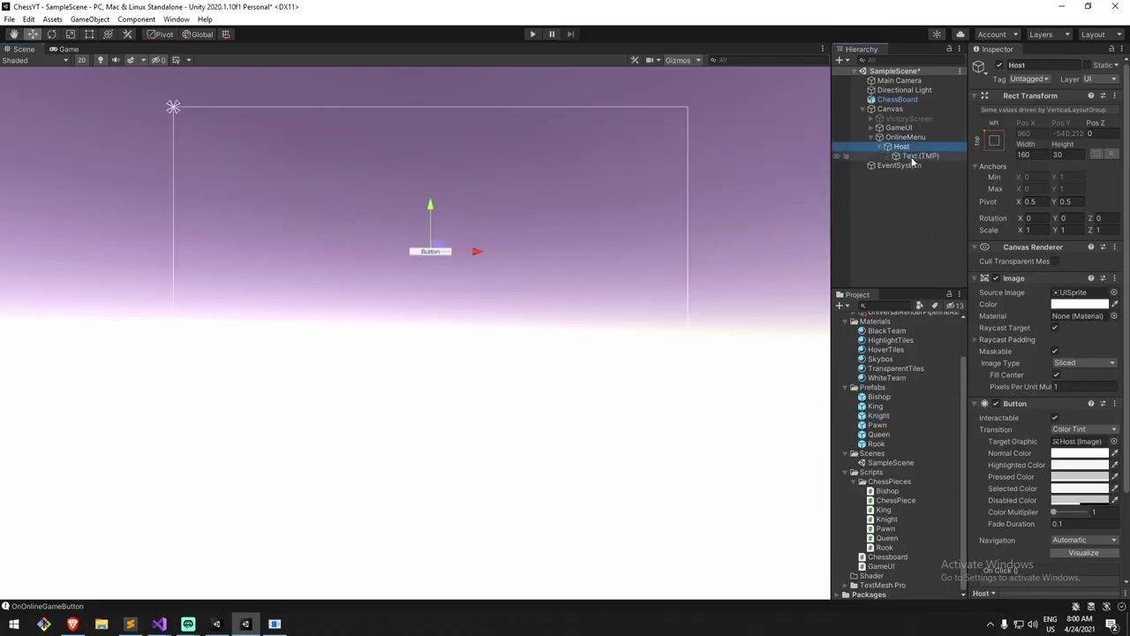
left_click(914, 156)
key("F2")
type("H")
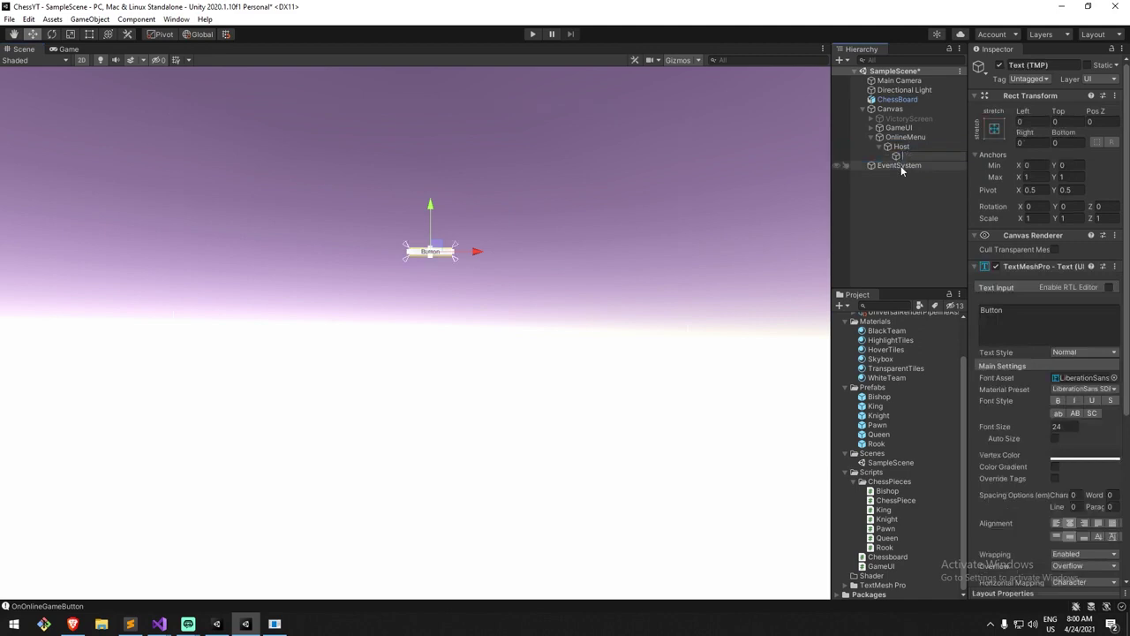
left_click(1098, 326)
type("h")
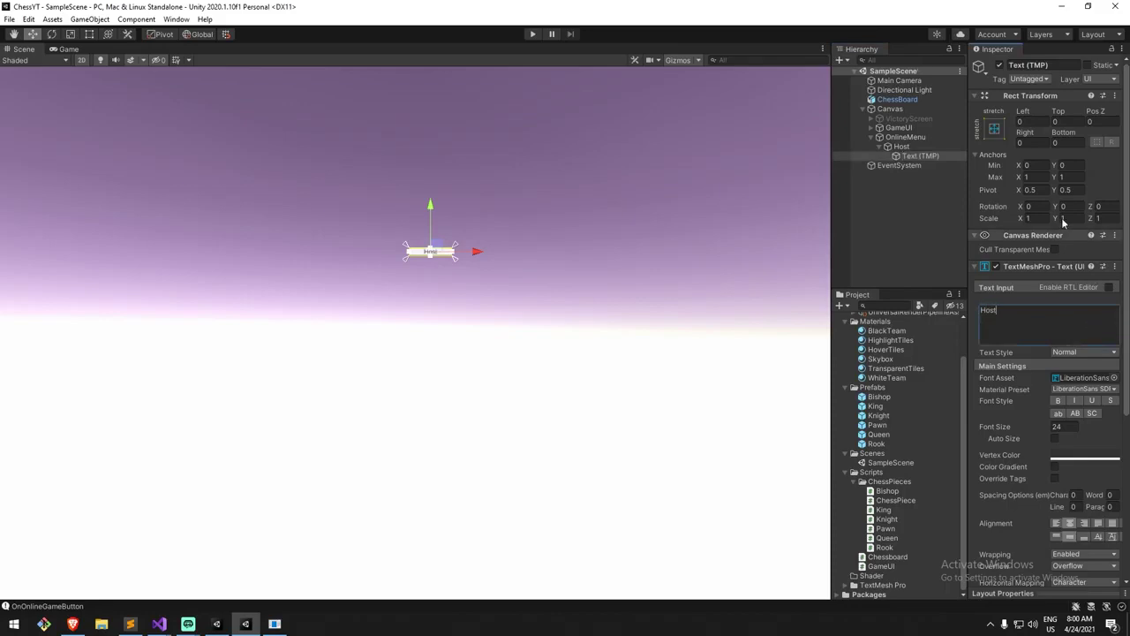
Duplicate the Host button, name the copy Spacer, and delete its child text object.
left_click(877, 146)
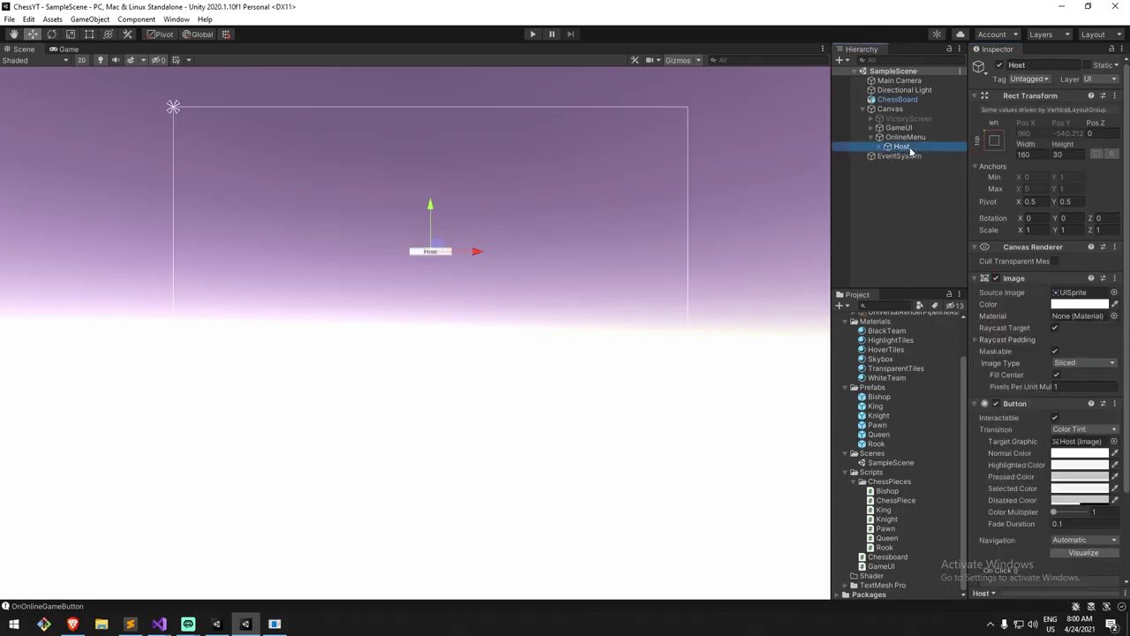
key("ctrl+d")
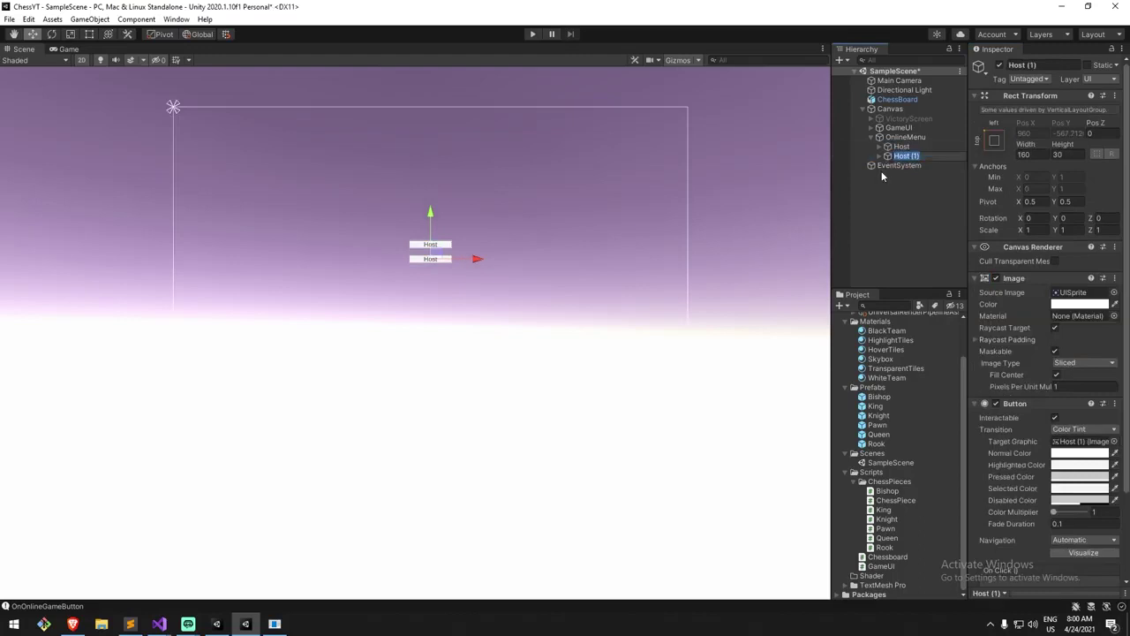
type("Spacer")
key("Return")
left_click(879, 156)
left_click(913, 166)
key("Delete")
Remove Spacer's original Image and Button components and give it a new plain Image component.
left_click(913, 159)
right_click(1059, 275)
left_click(980, 303)
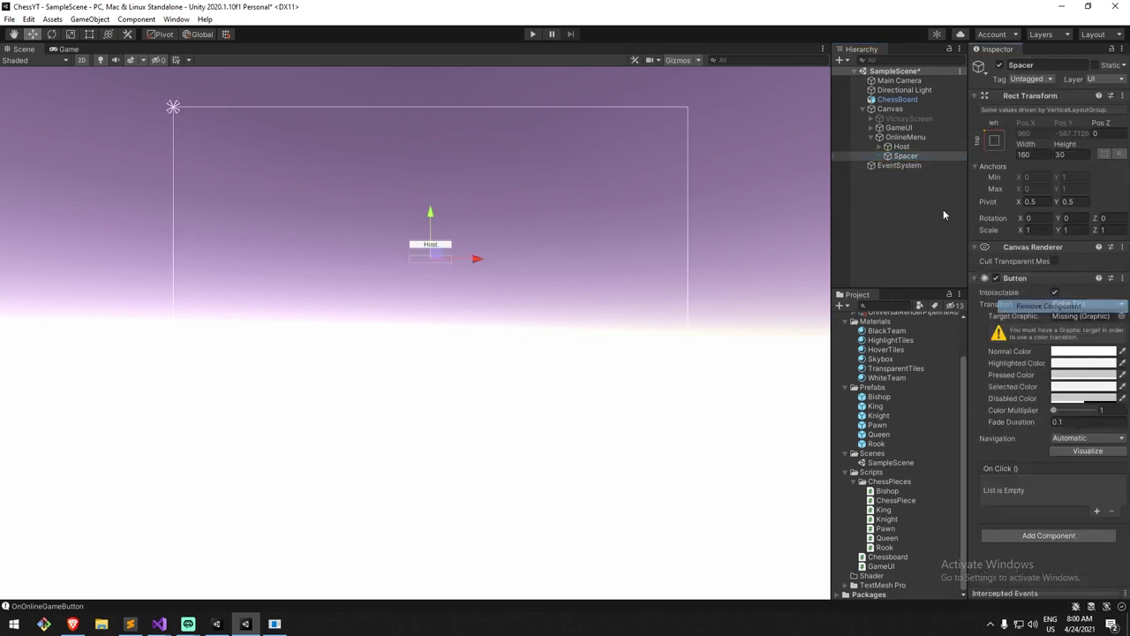
left_click_drag(1060, 149, 575, 230)
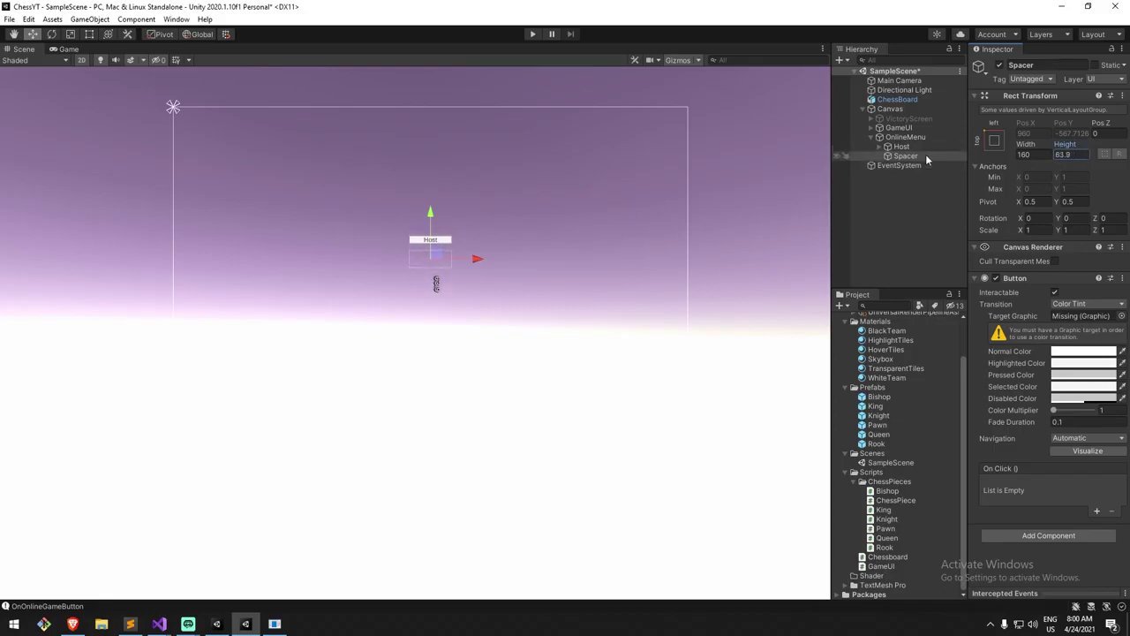
left_click(1044, 534)
type("ima")
key("Return")
right_click(1020, 280)
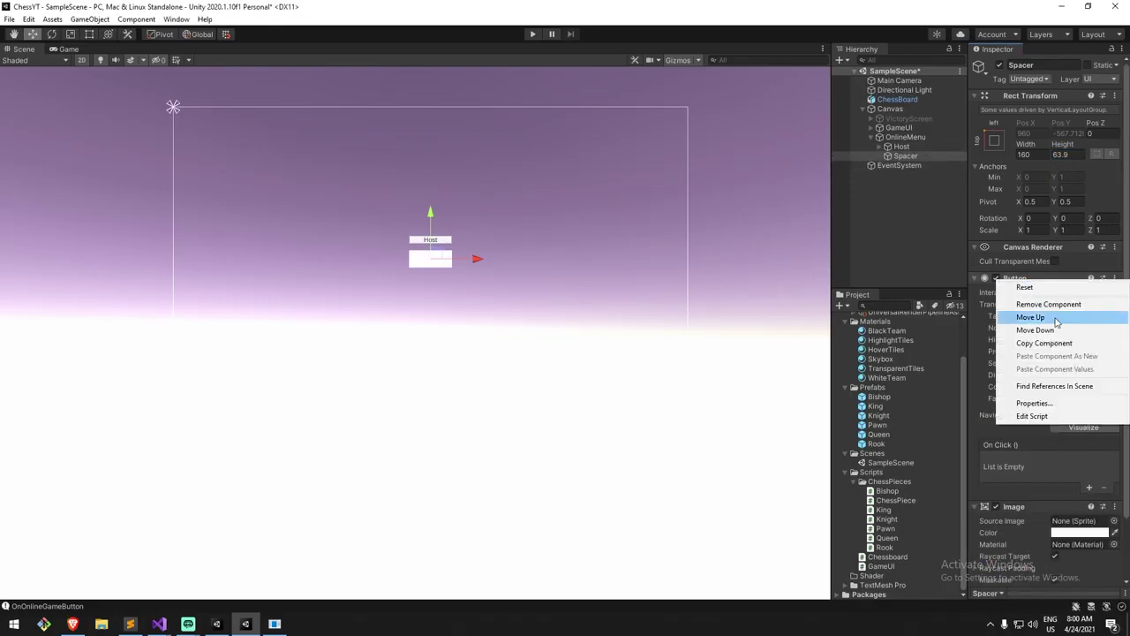
left_click(1054, 304)
Set Spacer's width to 1000 and its height to 10, forming a thin divider bar.
left_click(1027, 154)
type("405.4")
key("Return")
left_click_drag(580, 335, 169, 411)
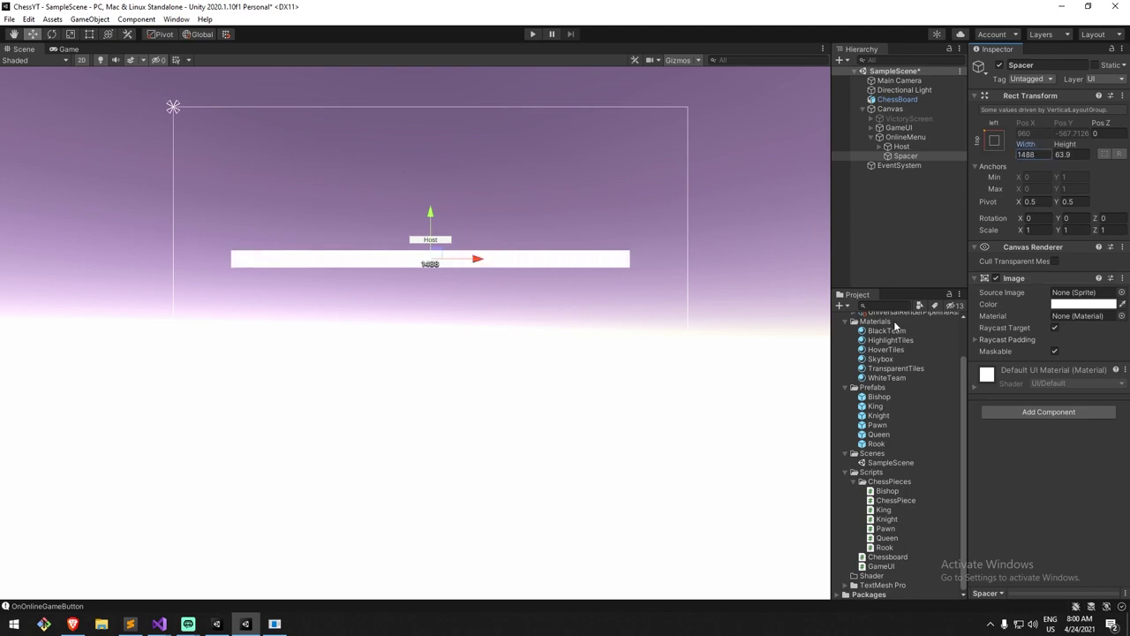
double_click(1027, 155)
type("1000")
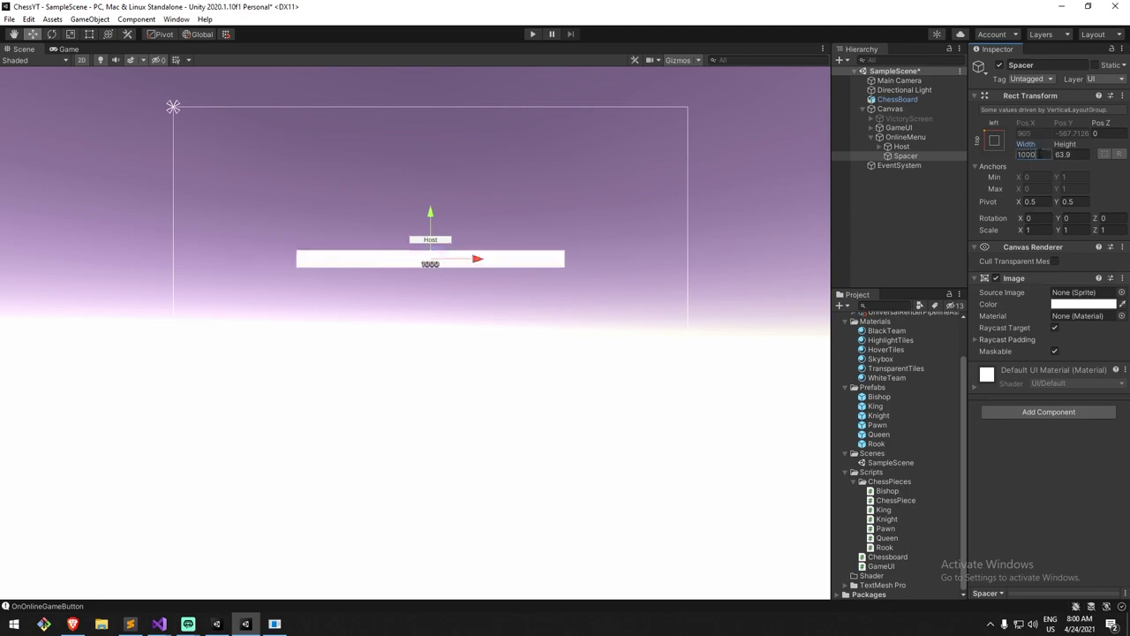
key("Tab")
type("10")
middle_click_drag(452, 228, 477, 207)
scroll(490, 207, "up", 2)
Add a TextMeshPro input field as a child of OnlineMenu and name it IPAddress.
left_click(905, 137)
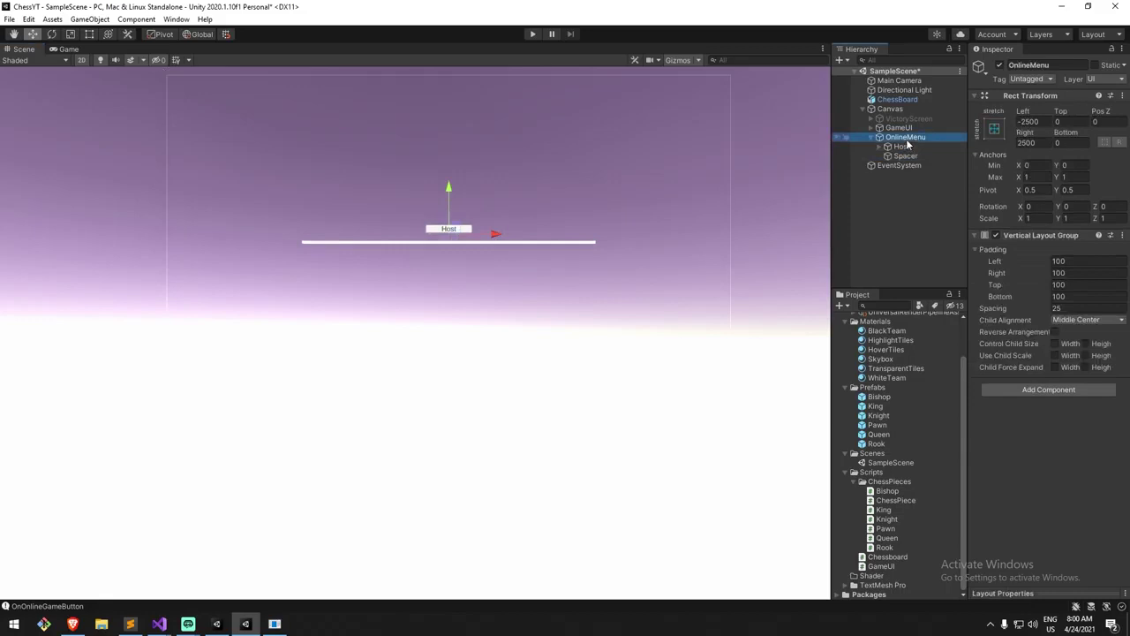
right_click(915, 142)
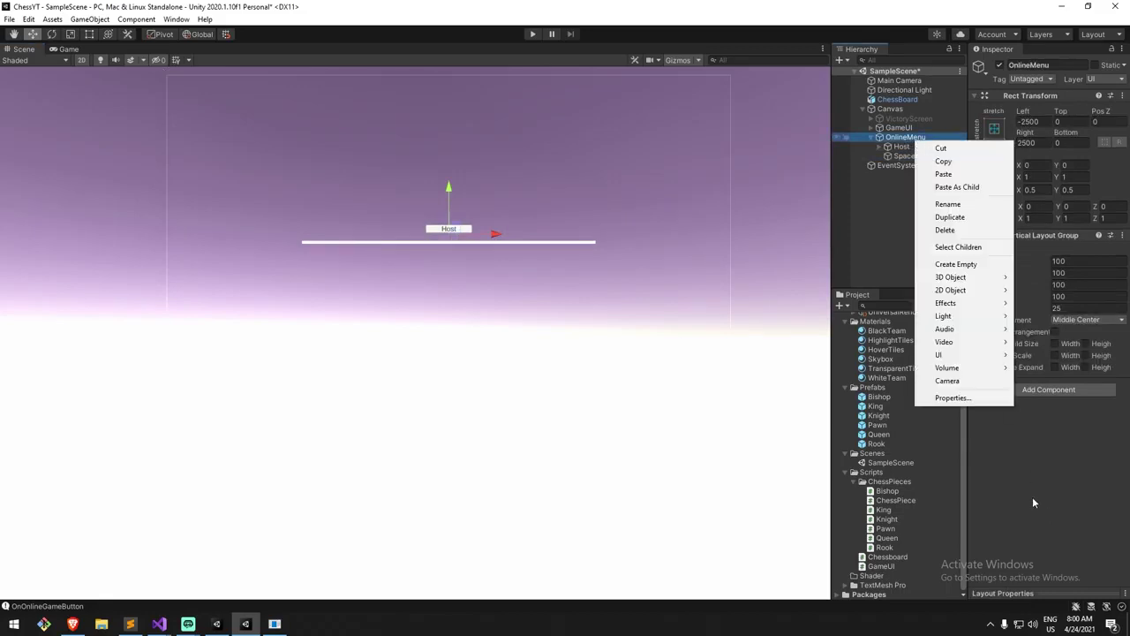
mouse_move(992, 362)
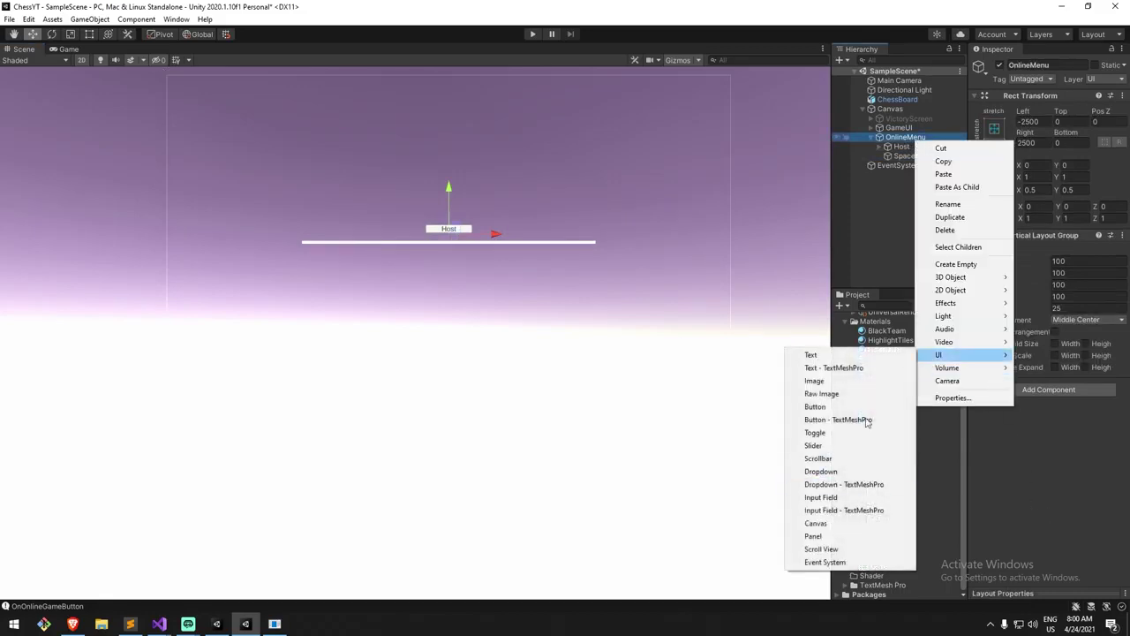
left_click(843, 510)
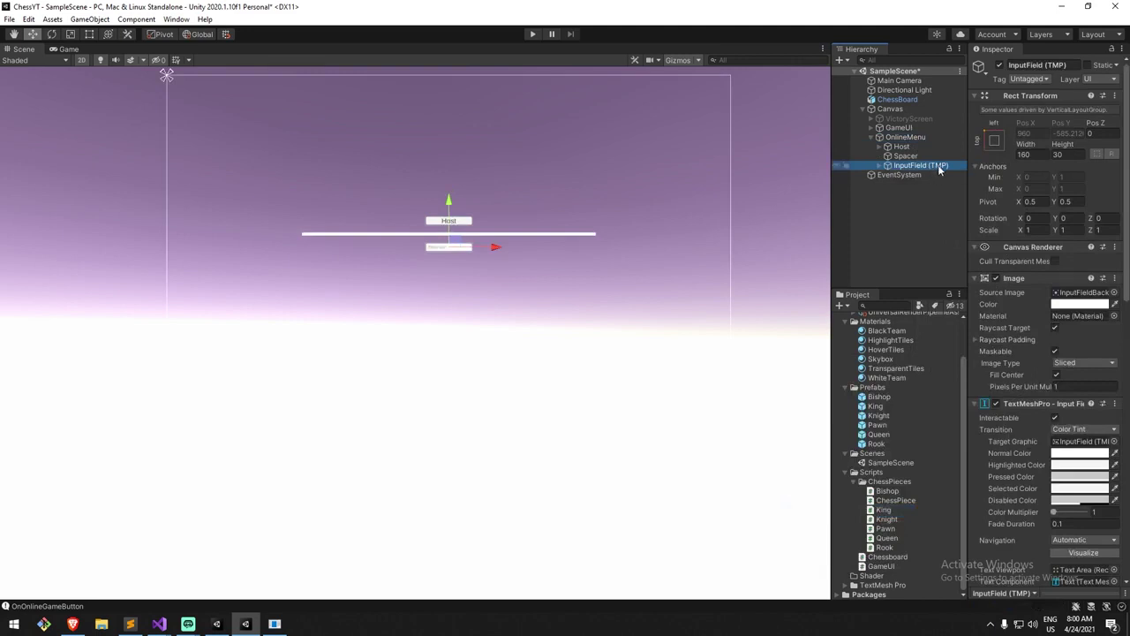
key("F2")
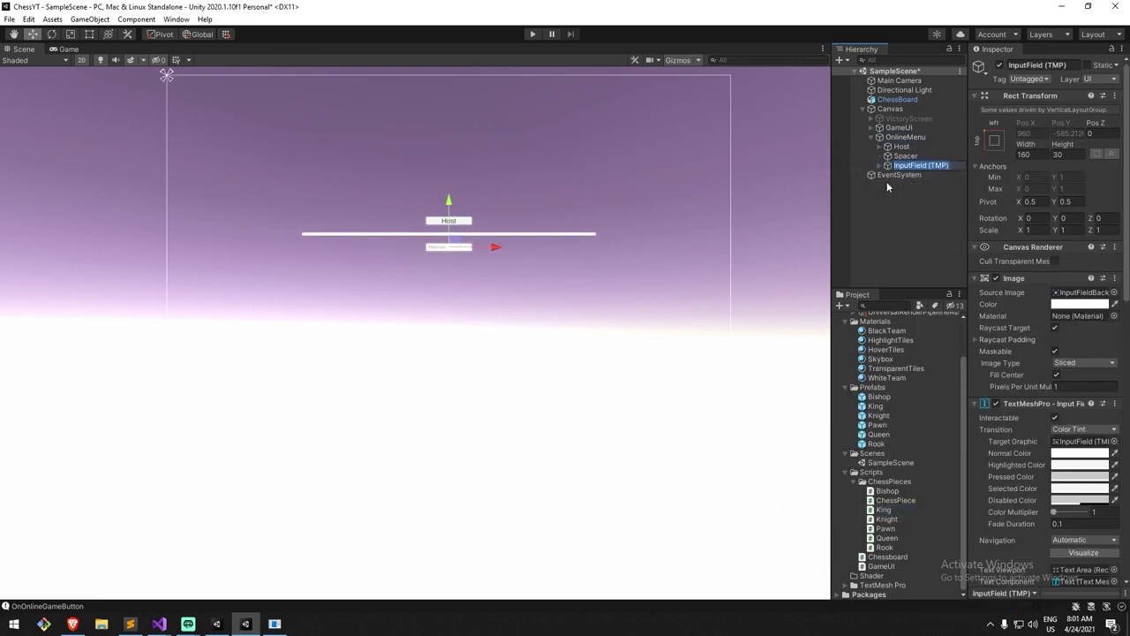
type("IPAddress")
key("Return")
scroll(378, 210, "up", 2)
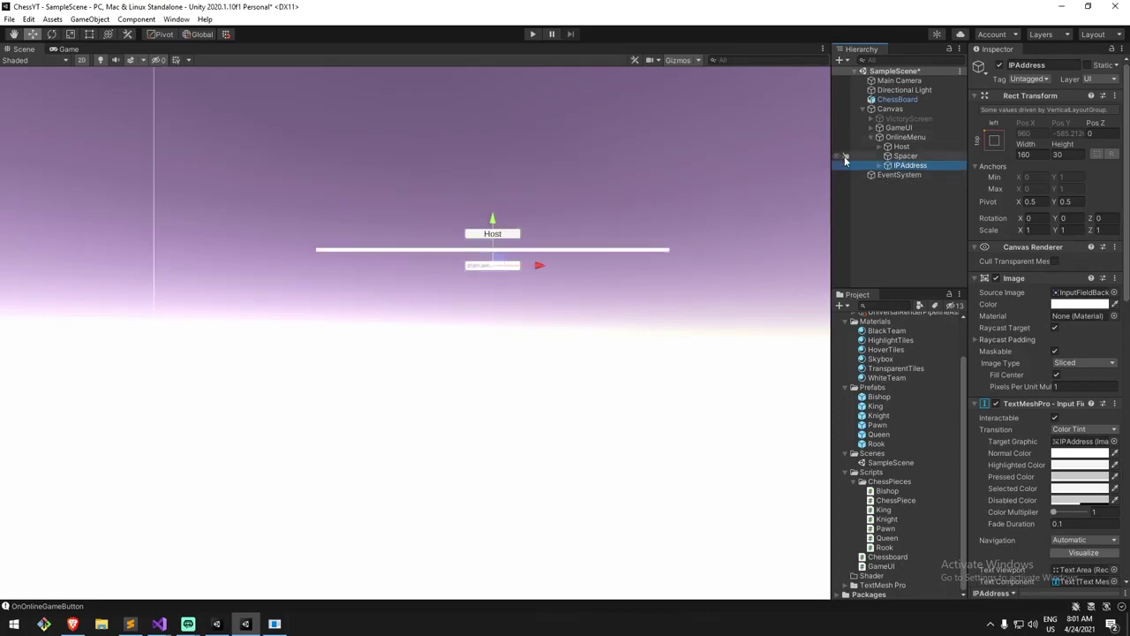
Add a TextMeshPro button named Connect under OnlineMenu and set its label text to "Connect".
right_click(911, 140)
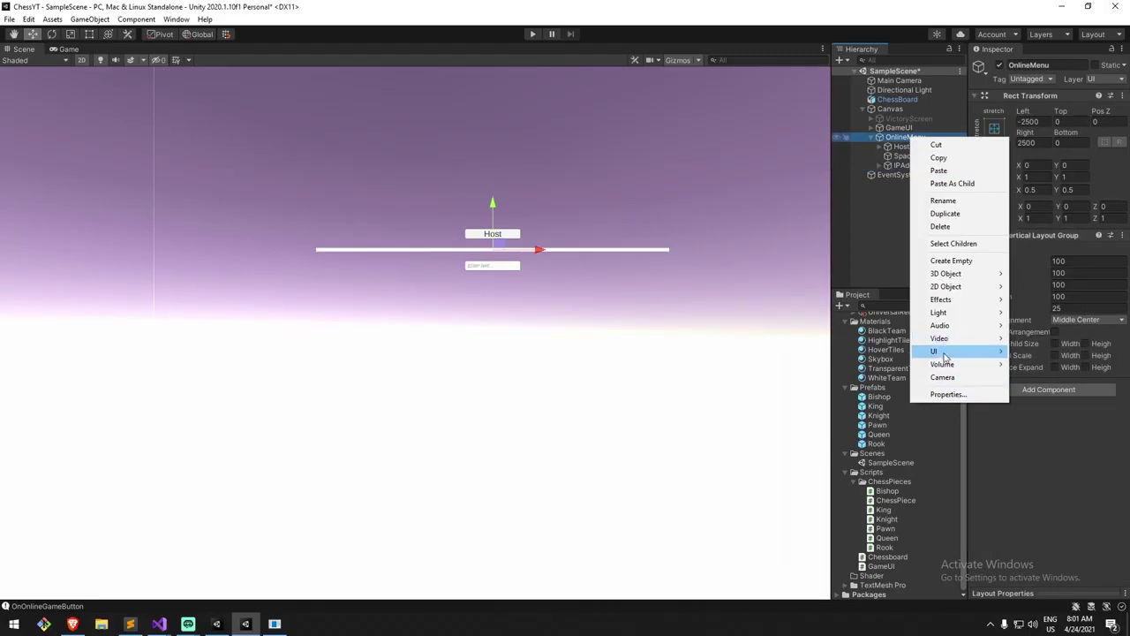
mouse_move(936, 351)
left_click(830, 402)
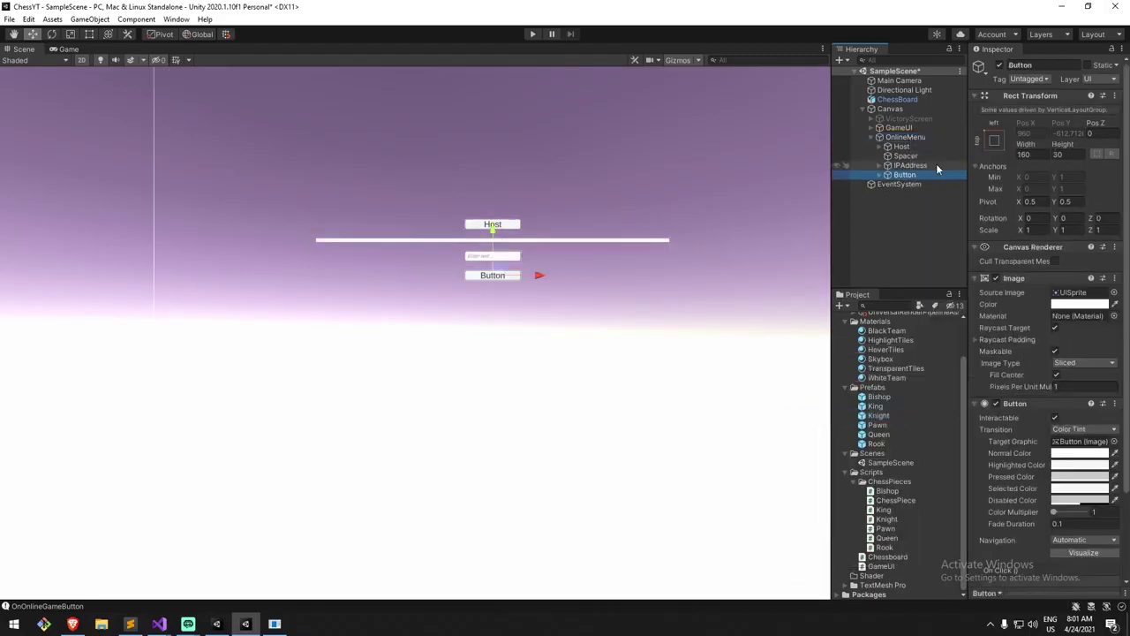
type("Con")
key("Return")
key("Right")
key("Down")
left_click_drag(1028, 316, 506, 254)
type("Connect")
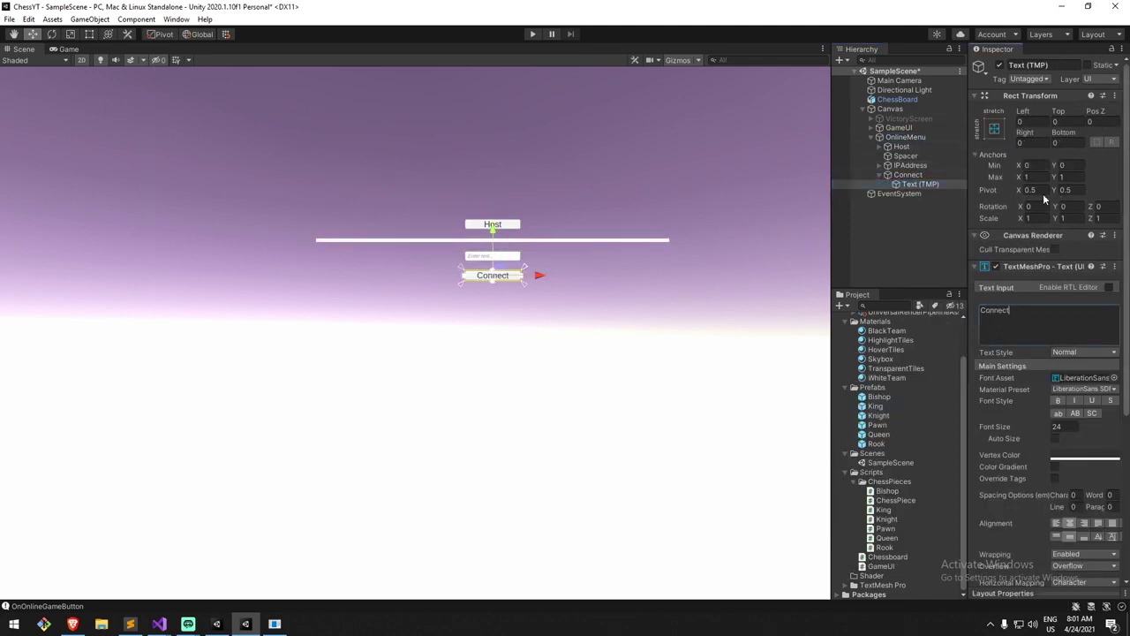
Duplicate the Connect button and name the copy Back.
left_click(947, 217)
left_click(915, 176)
key("ctrl+d")
left_click(897, 193)
type("Ex")
type("ck")
key("Return")
left_click(910, 202)
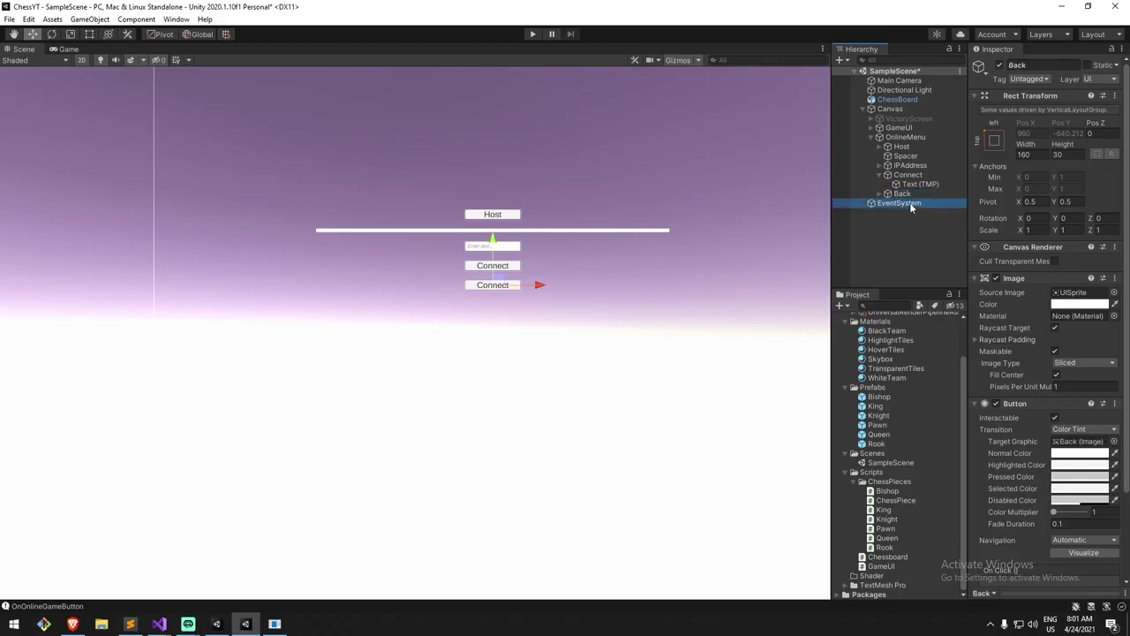
Rename the Back button's child text object as Back.
left_click(878, 194)
left_click(910, 204)
key("F2")
type("Bac")
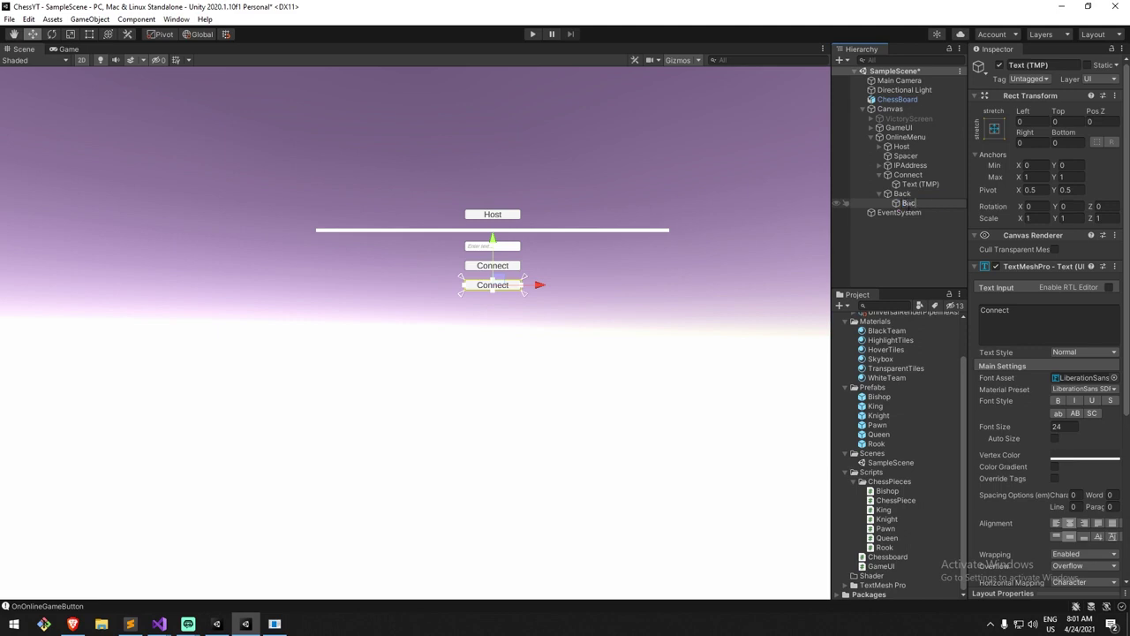
type("k")
key("Return")
scroll(211, 248, "down", 2)
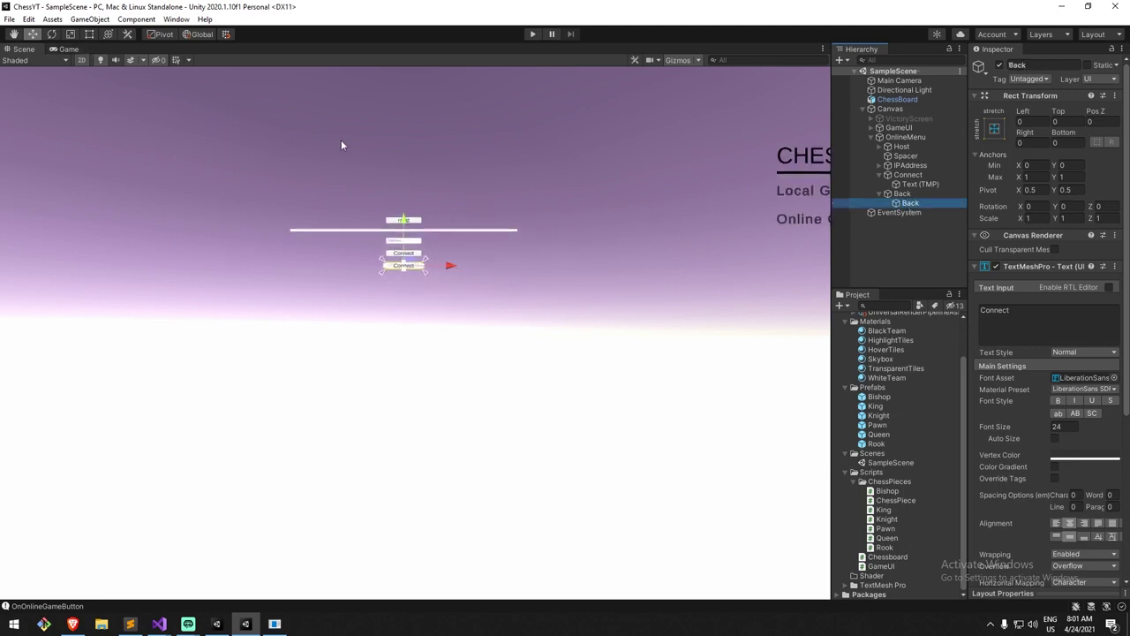
scroll(371, 159, "down", 2)
scroll(412, 177, "up", 1)
Set the Host button's width to 250 and its height to 50.
left_click(920, 137)
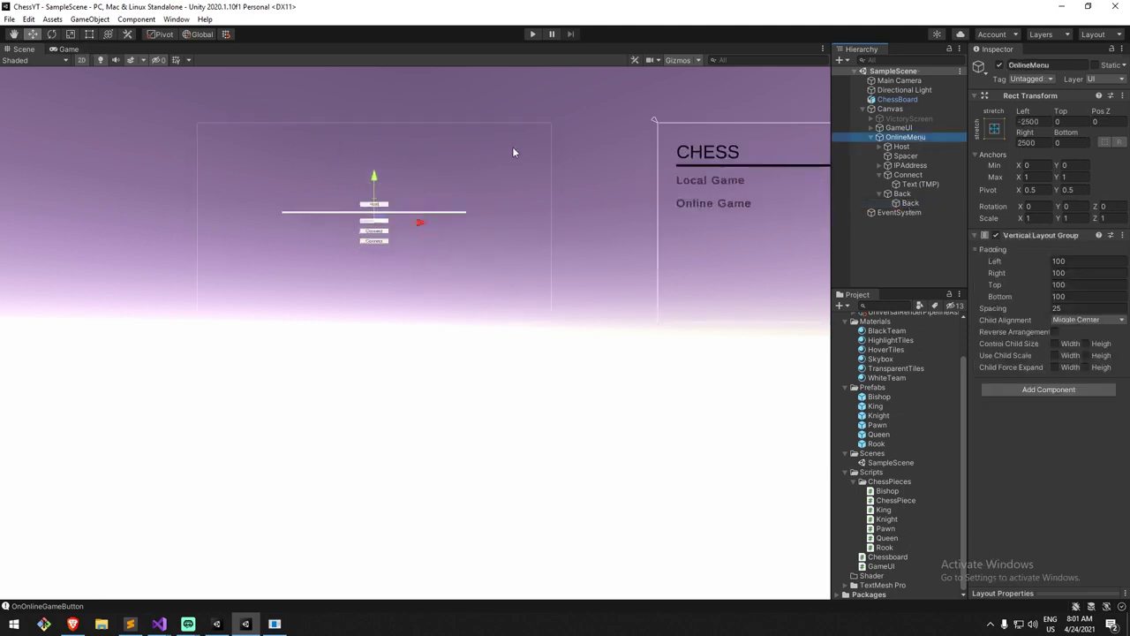
key("f")
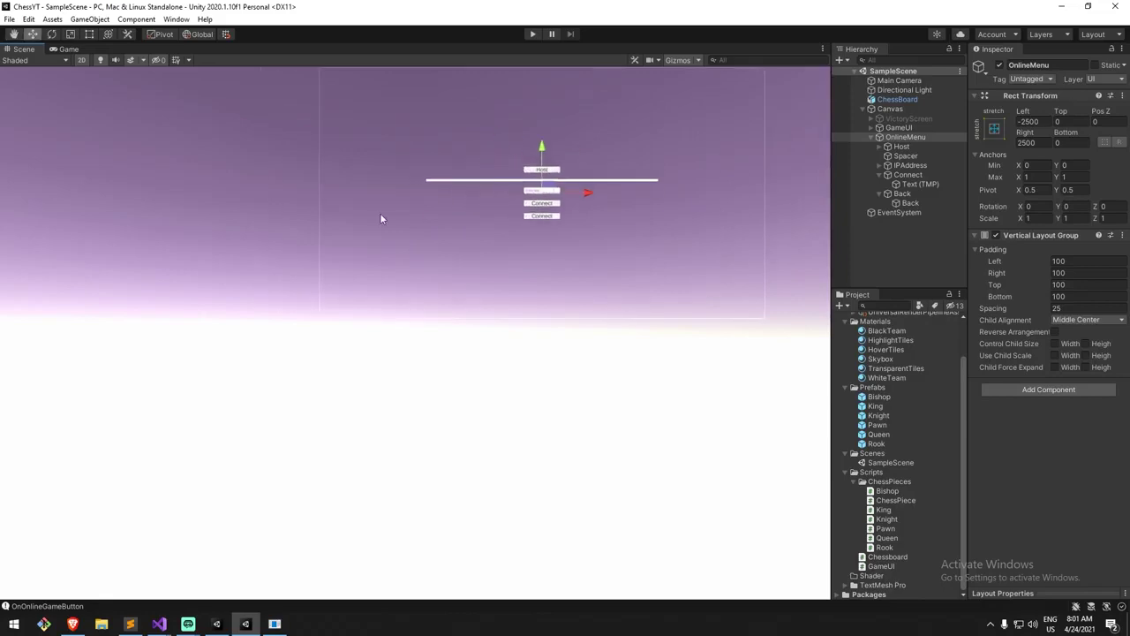
scroll(606, 156, "up", 3)
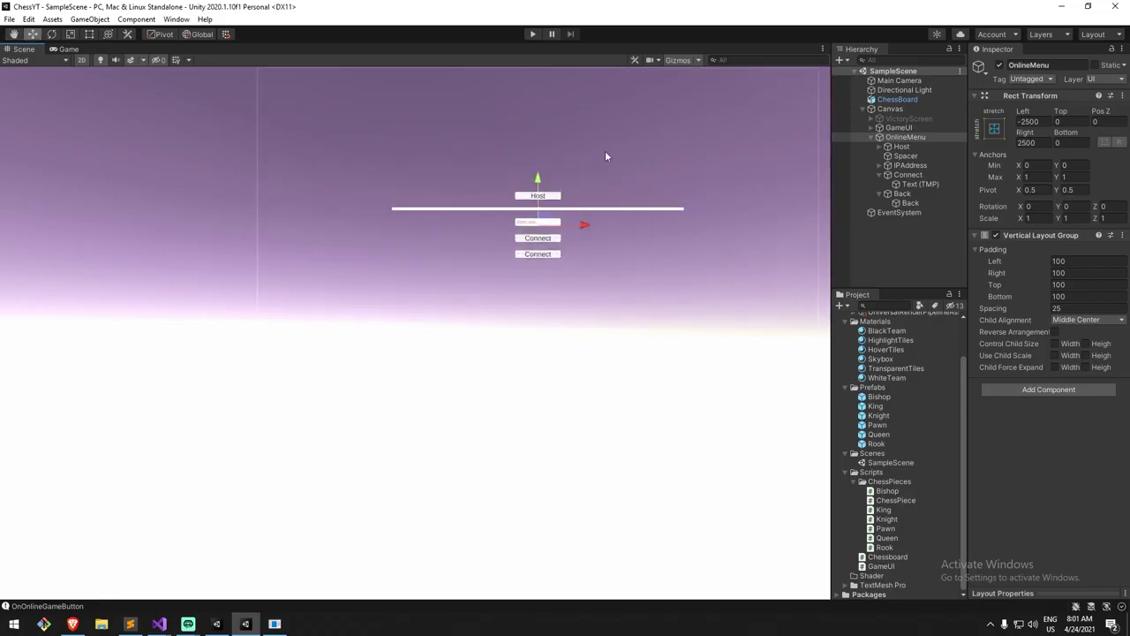
scroll(553, 196, "up", 2)
left_click(549, 203)
left_click(1024, 155)
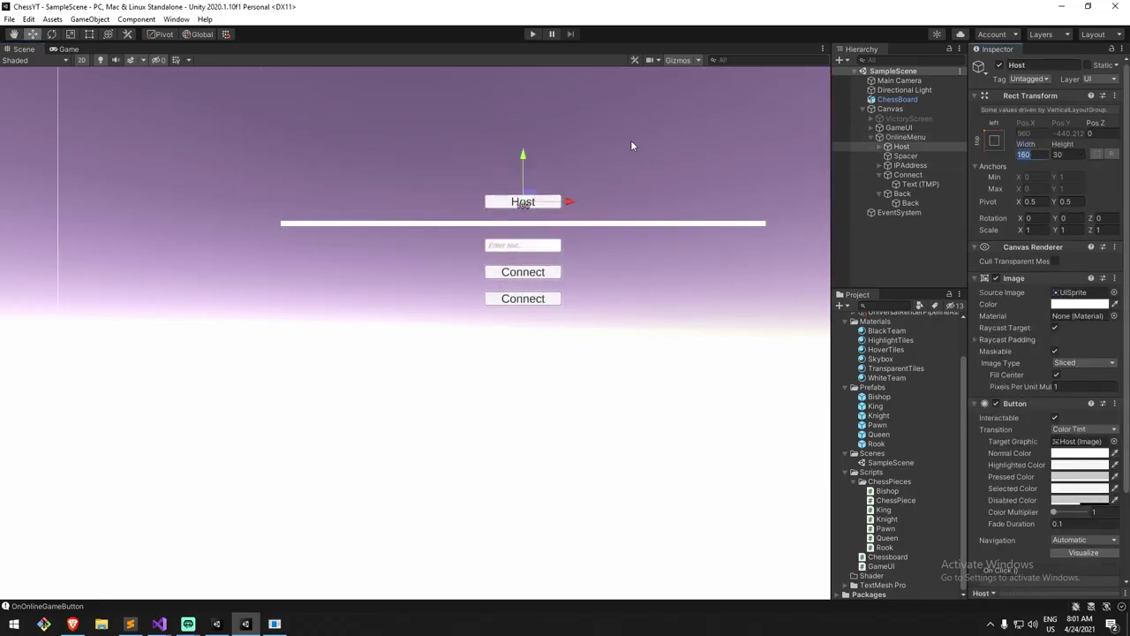
type("250")
key("Tab")
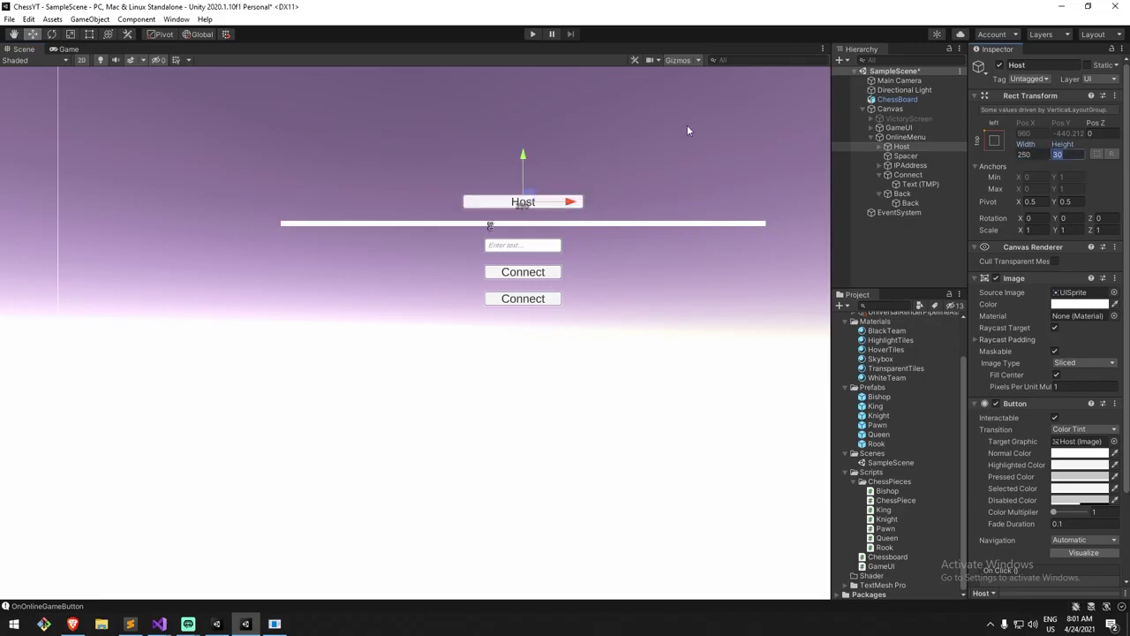
type("55")
key("BackSpace")
key("BackSpace")
type("0")
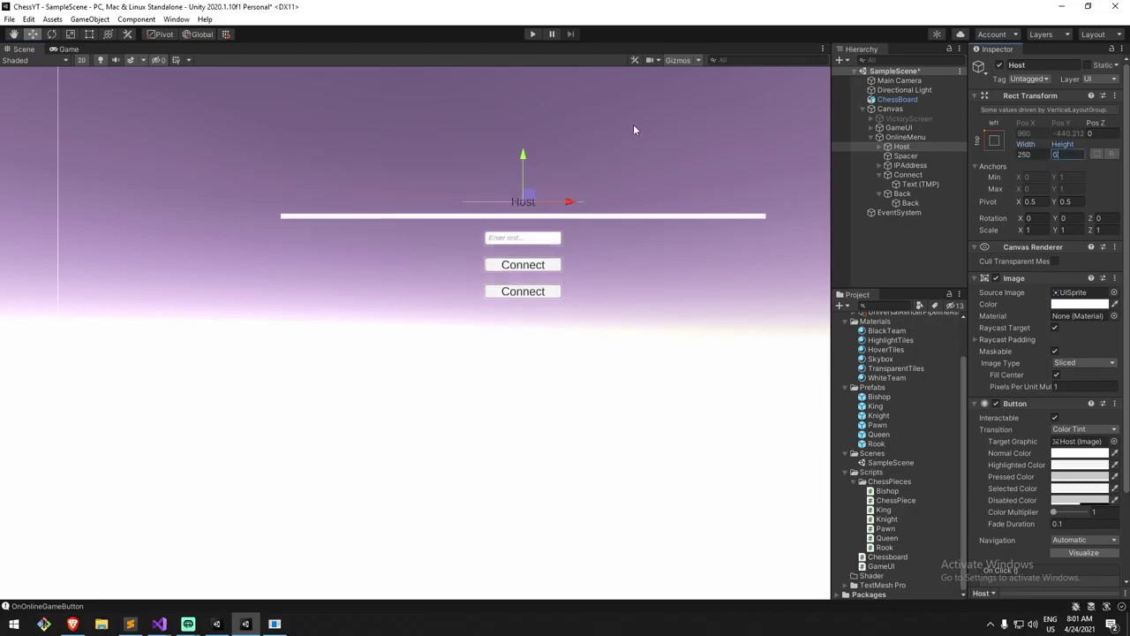
type("50")
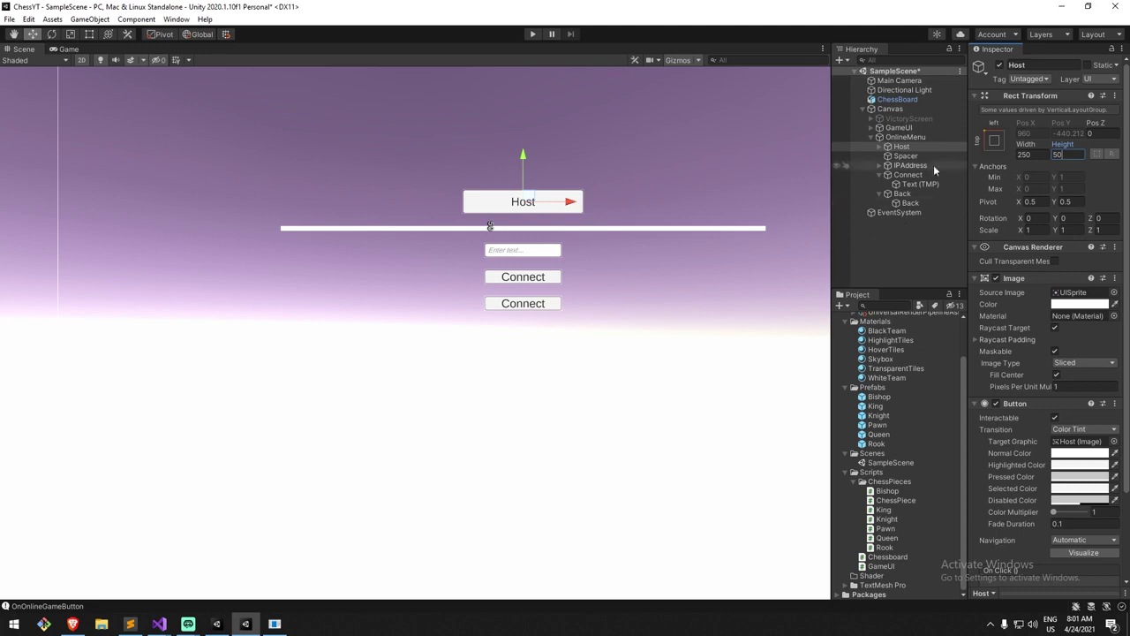
Make the Host button's label text bold.
left_click(879, 147)
left_click(918, 155)
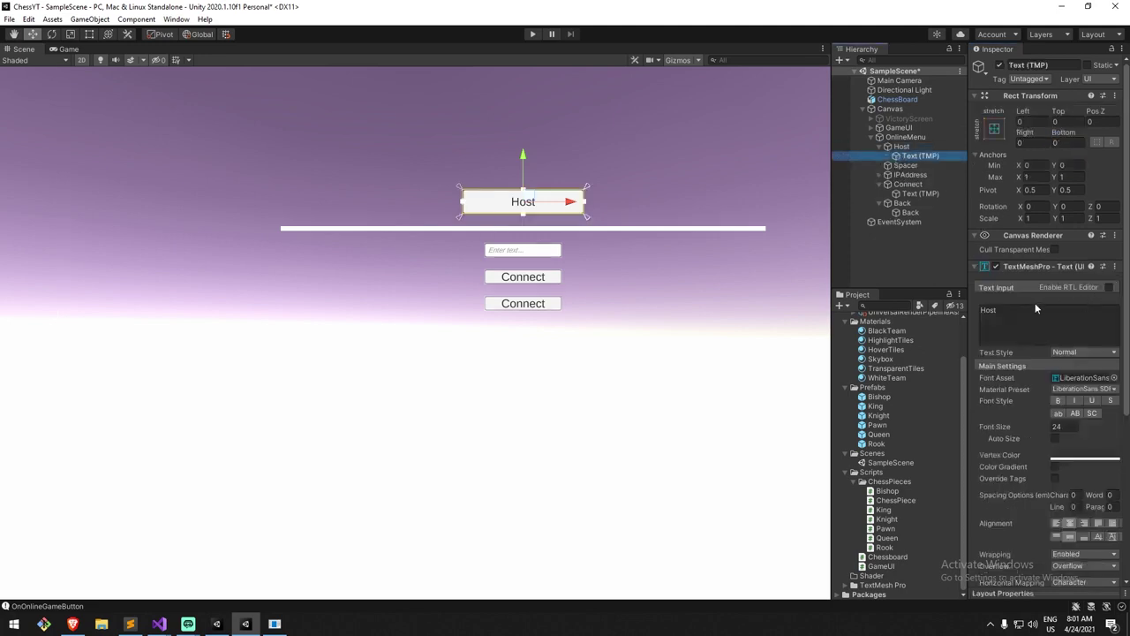
left_click(1058, 401)
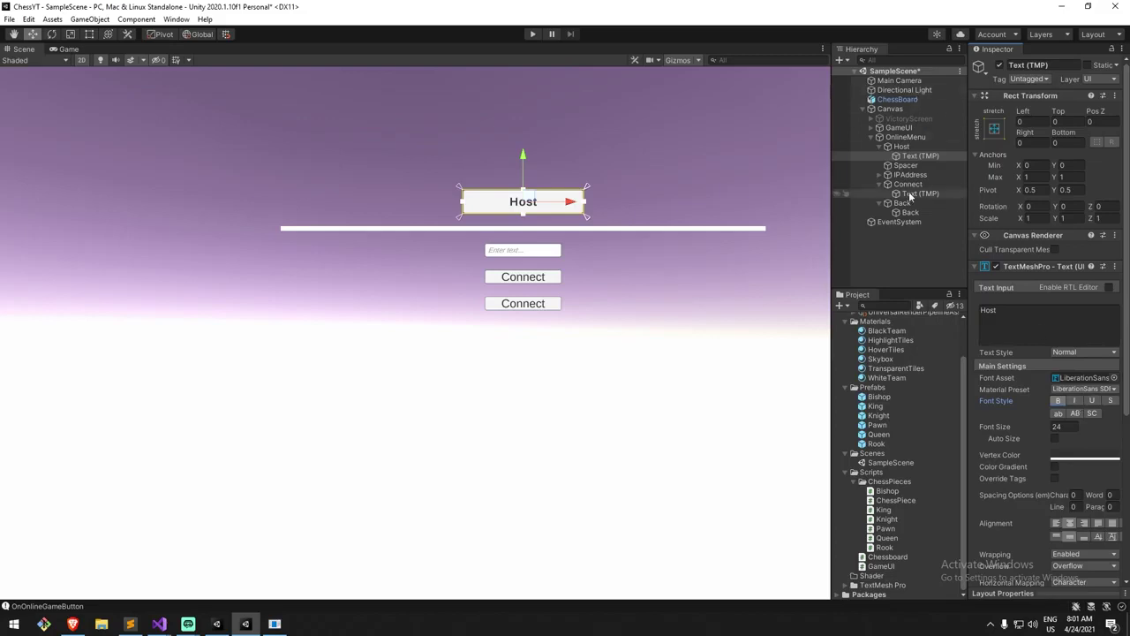
Copy the Host button's Rect Transform component values and paste them onto the Connect and Back buttons.
left_click(909, 146)
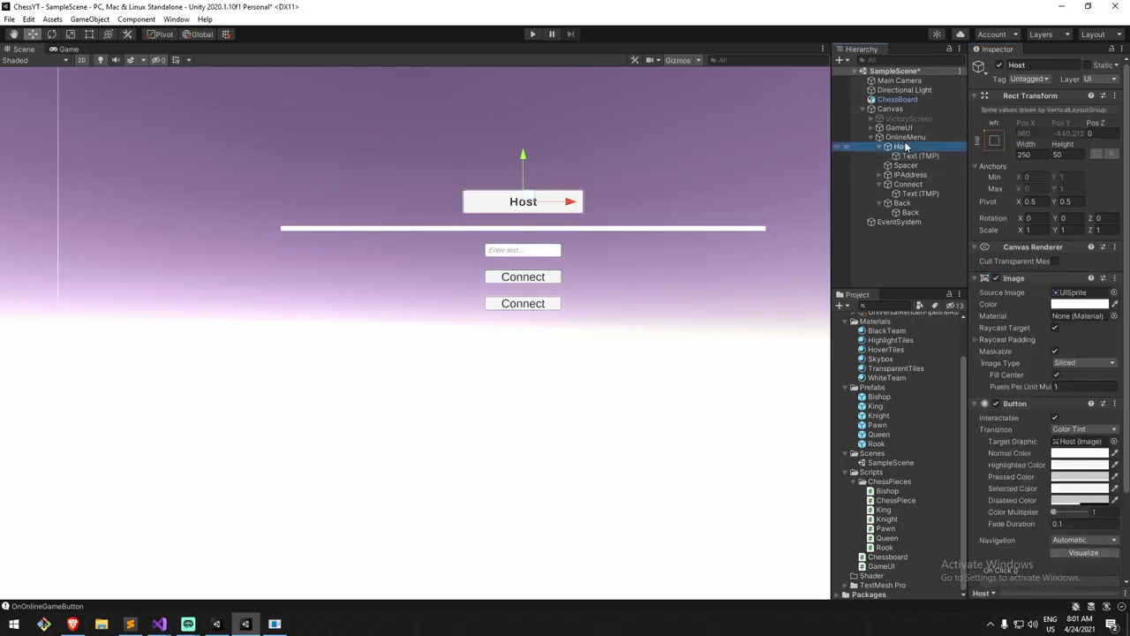
right_click(1025, 101)
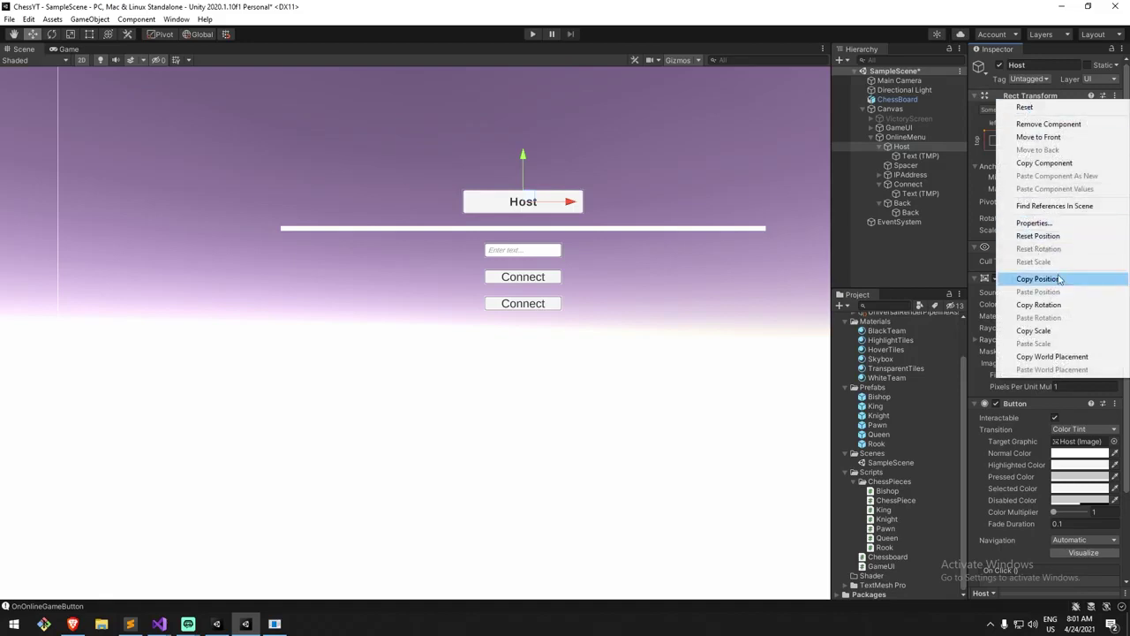
left_click(1005, 99)
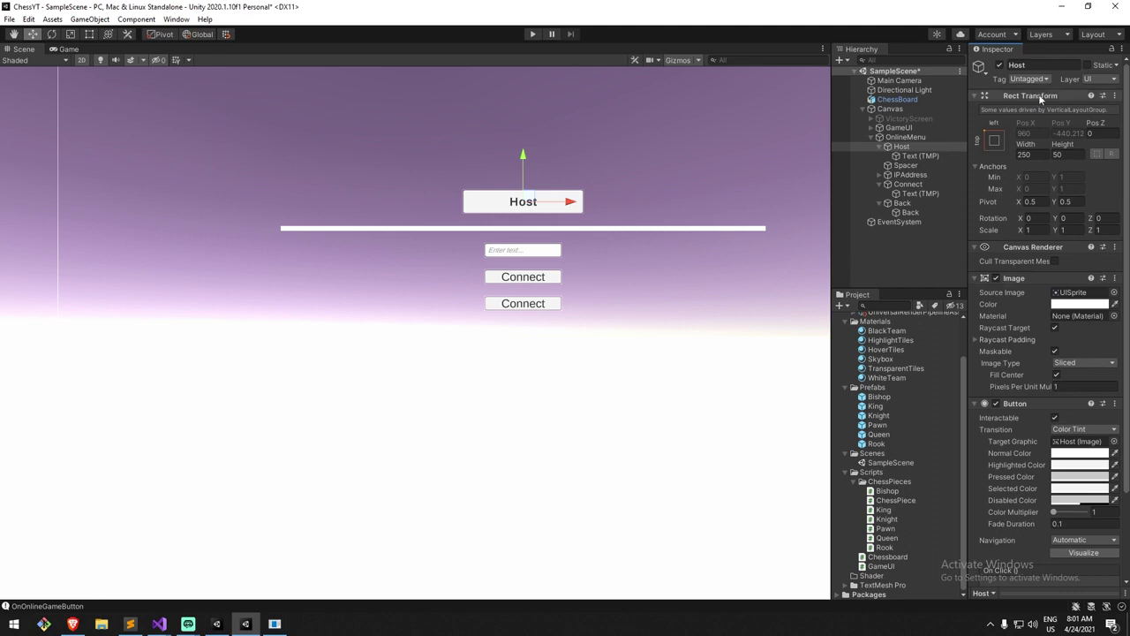
right_click(1038, 94)
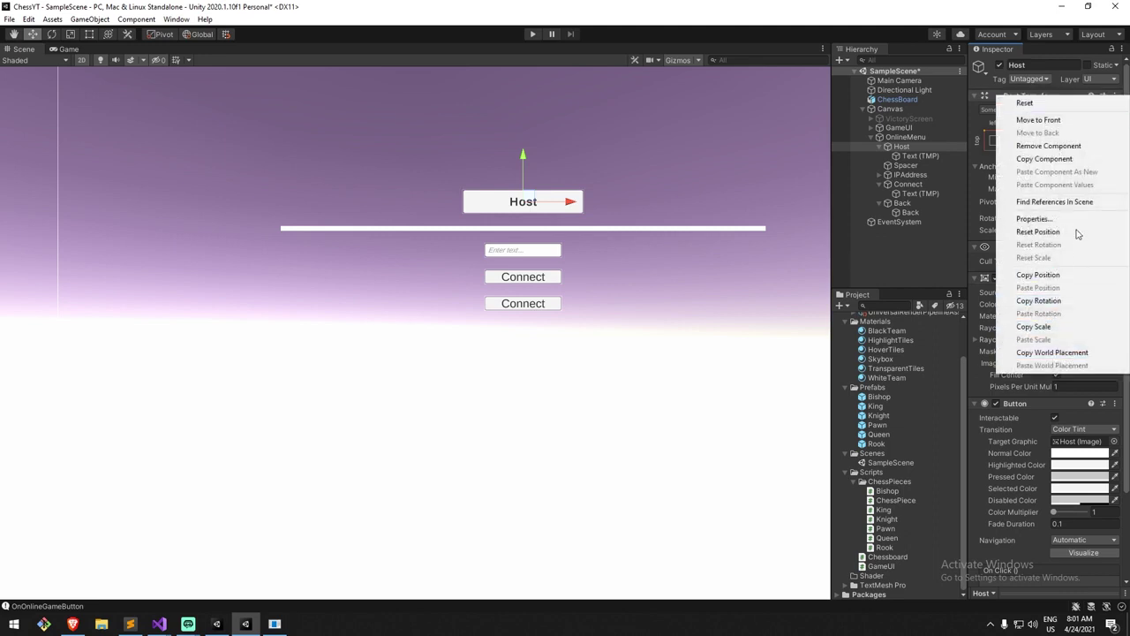
left_click(1052, 159)
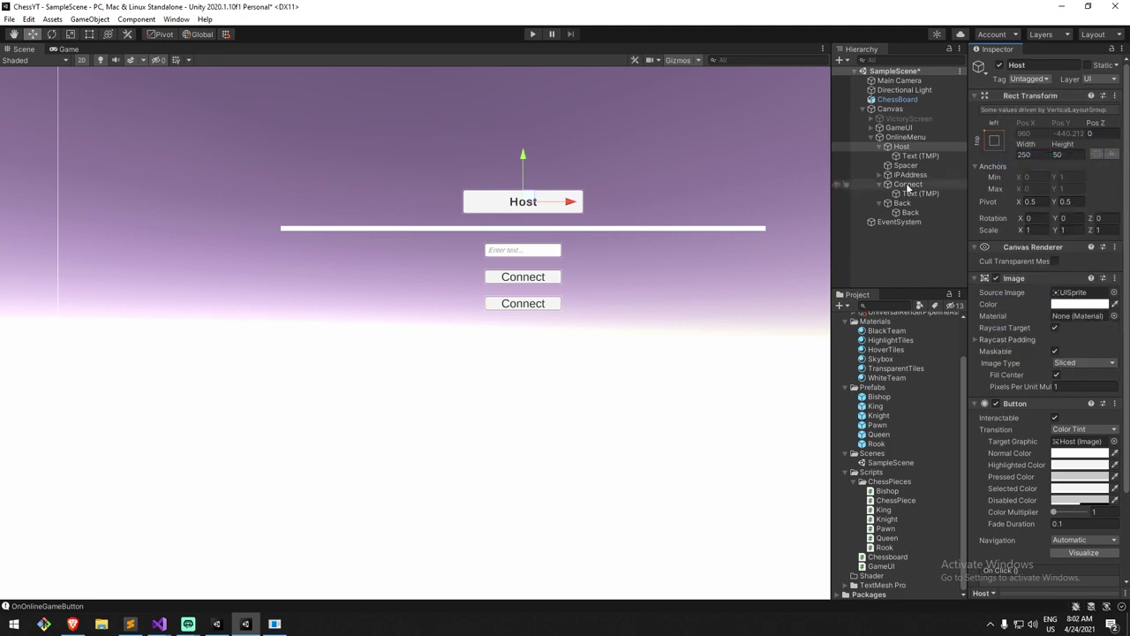
left_click(910, 184)
left_click(936, 202, "ctrl")
right_click(1020, 103)
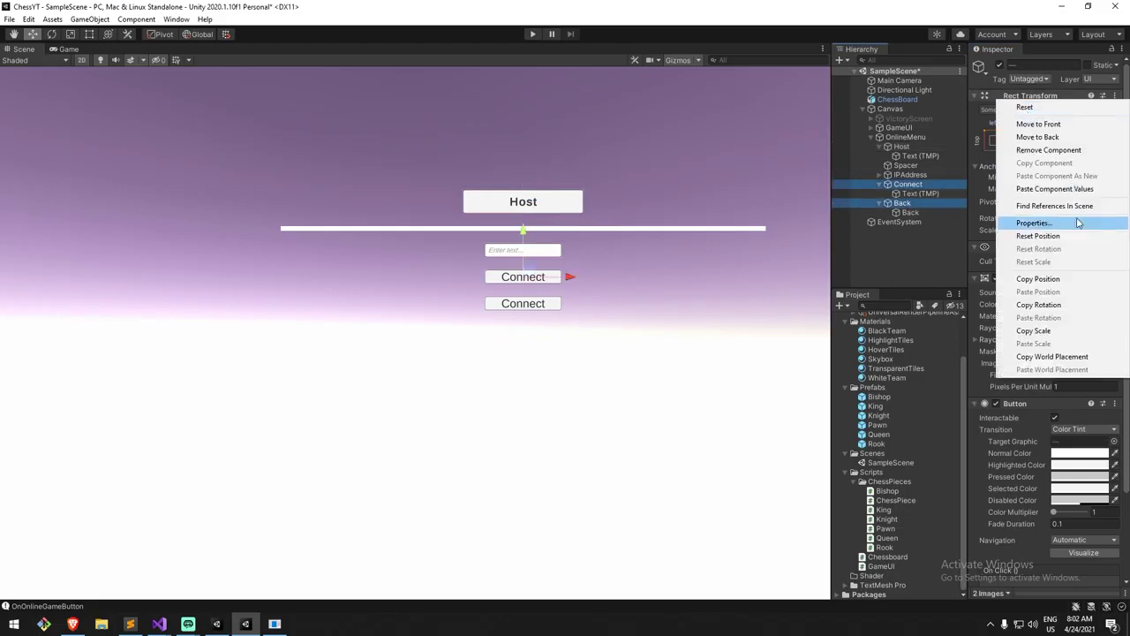
left_click(1064, 192)
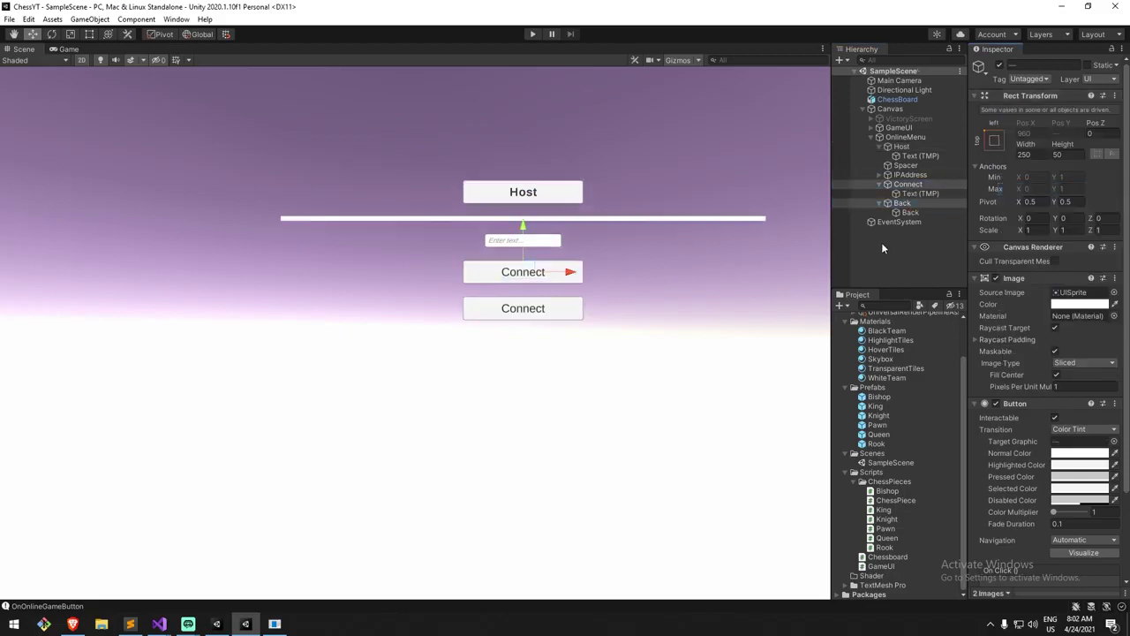
Change the Back button's label text to Back.
left_click(918, 212)
left_click(1059, 314)
key("ctrl+a")
type("Back")
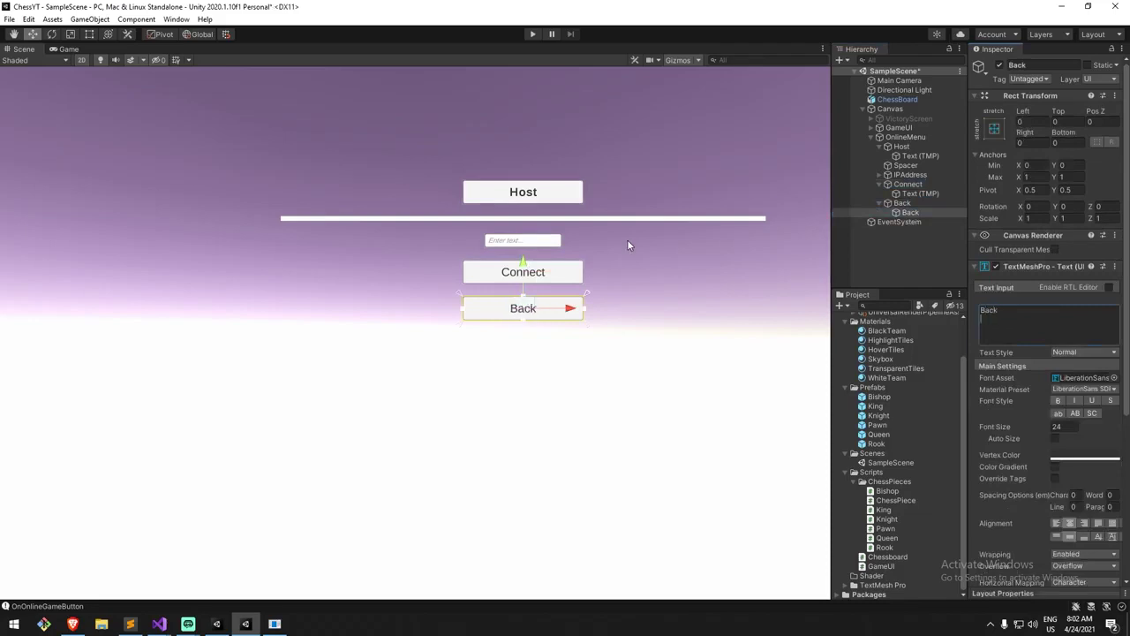
Rename the Back button's child text object as Text (TMP) and save the scene.
left_click(908, 195)
key("F2")
left_click(916, 213)
key("F2")
key("ctrl+v")
key("Return")
middle_click_drag(769, 206, 774, 212)
key("ctrl+s")
Make the label text of both the Connect and Back buttons bold.
left_click(933, 197)
left_click(933, 202)
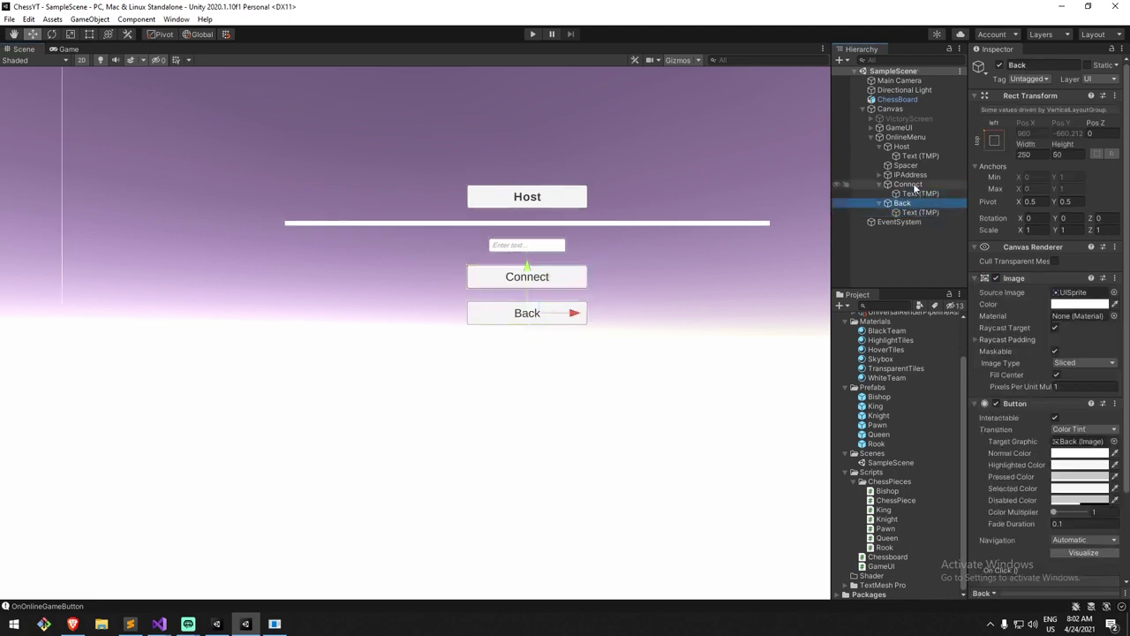
left_click(920, 212)
left_click(920, 194, "ctrl")
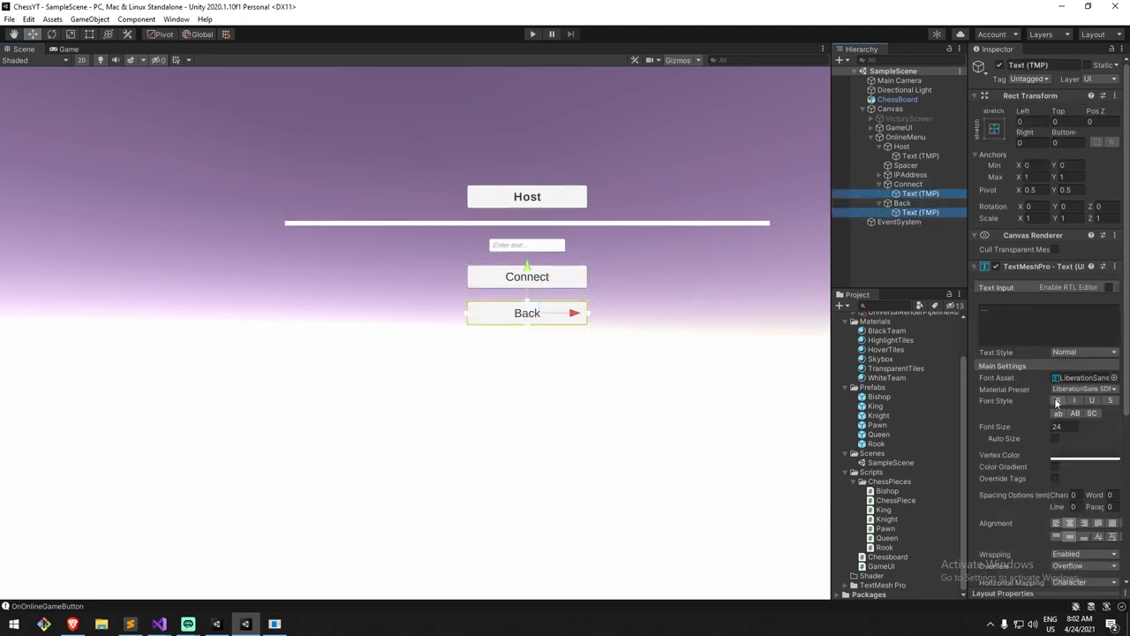
scroll(689, 252, "up", 3)
left_click(627, 275)
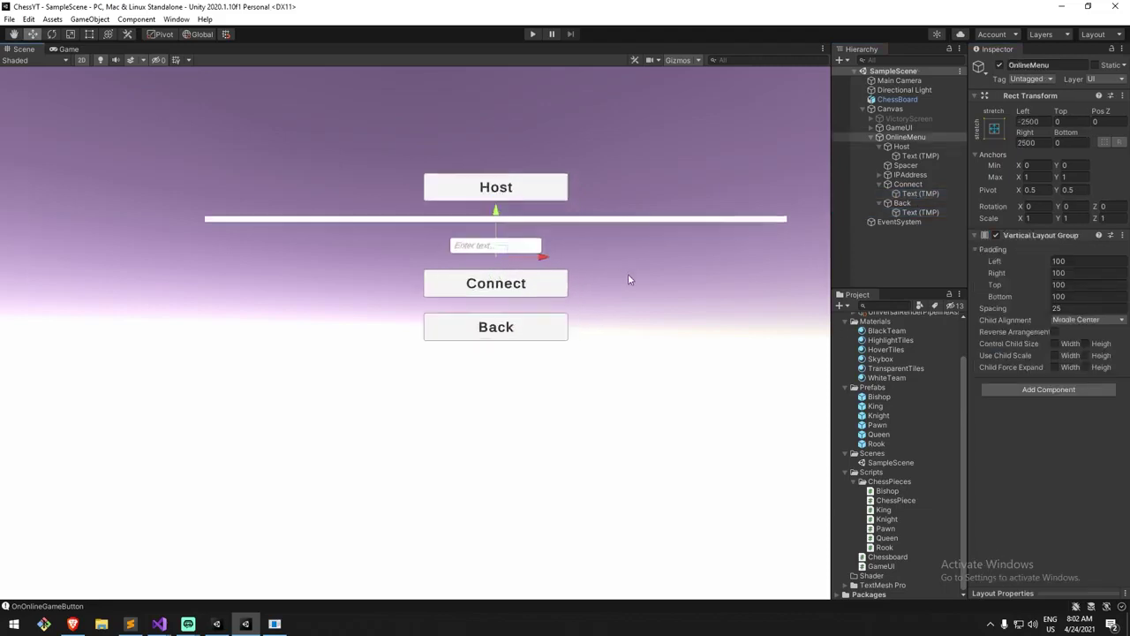
Set the IPAddress input field's height to 50 and its width to 500.
left_click(909, 166)
left_click(879, 175)
left_click(921, 185)
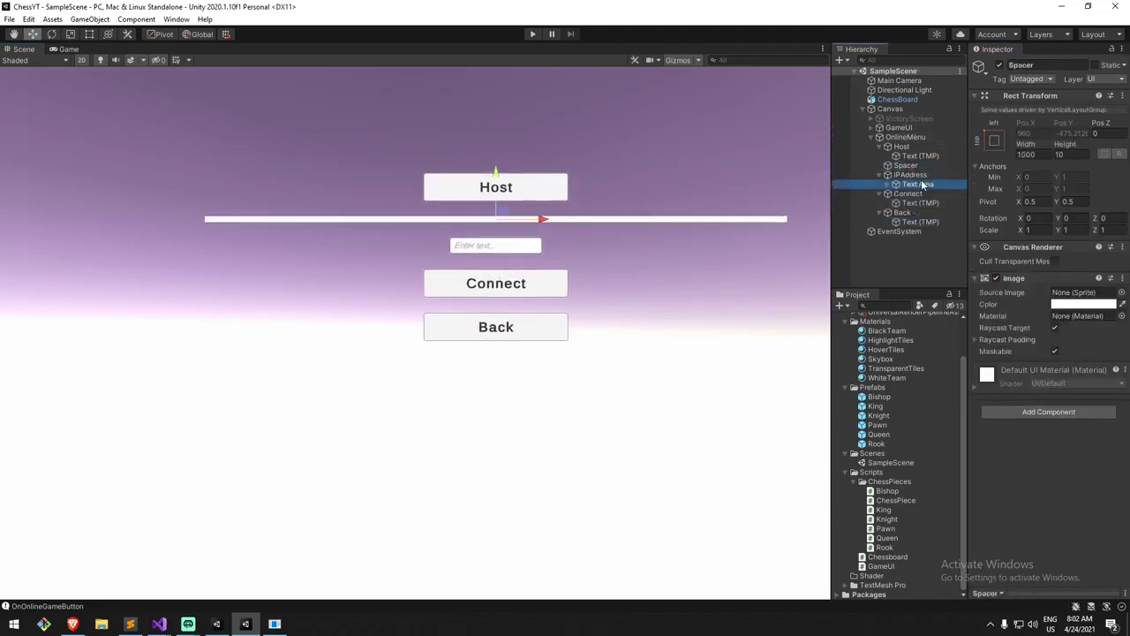
left_click(910, 175)
left_click(1060, 154)
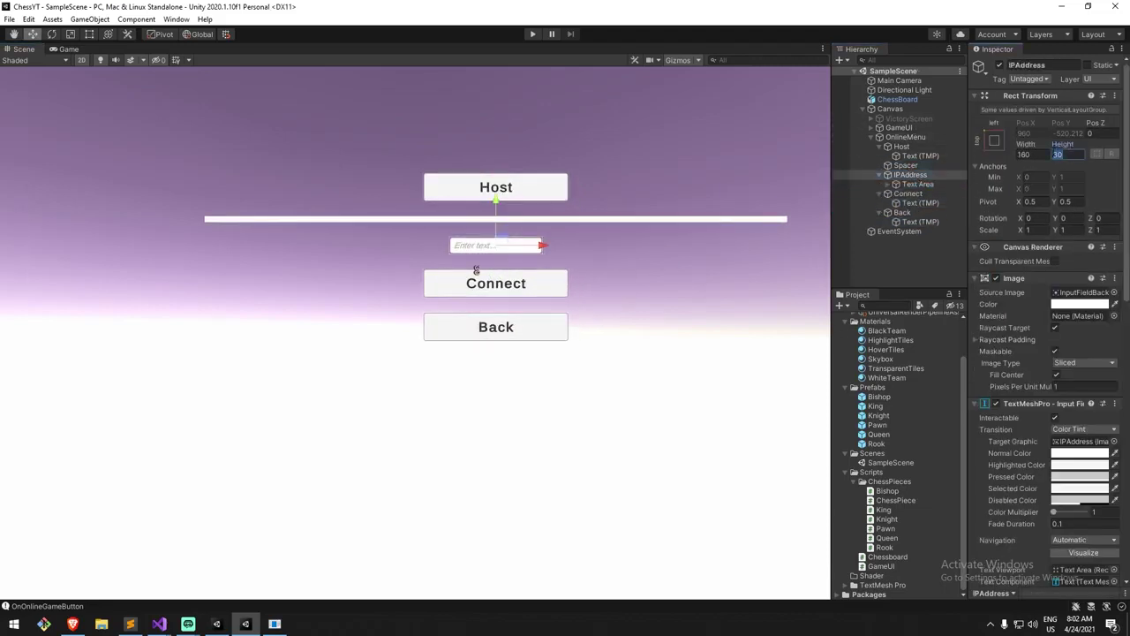
type("50")
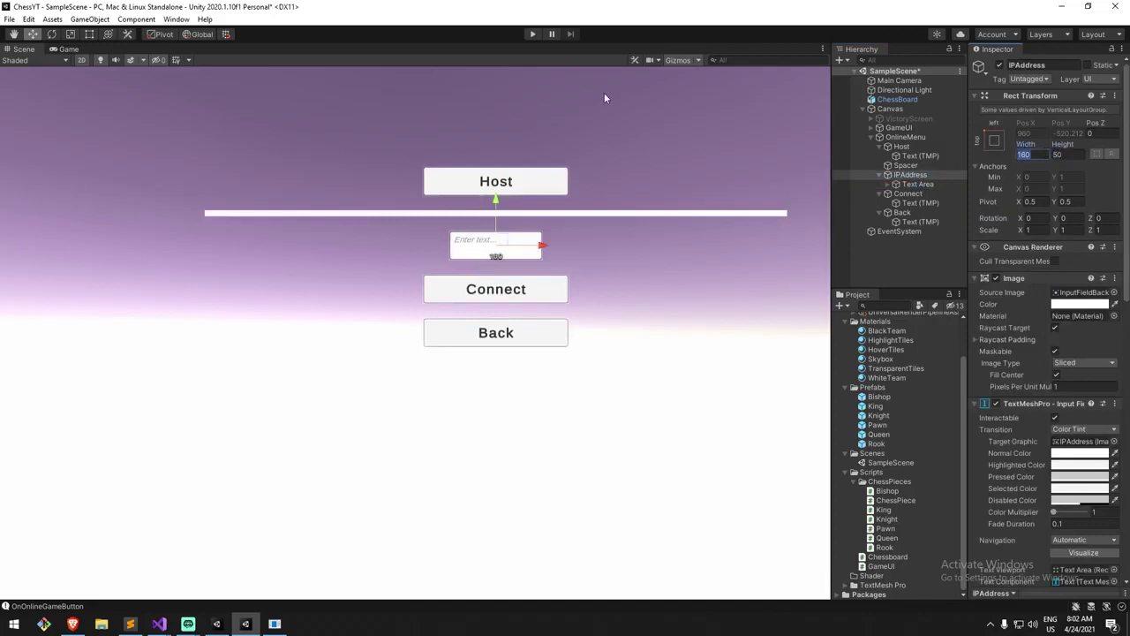
type("200")
key("Return")
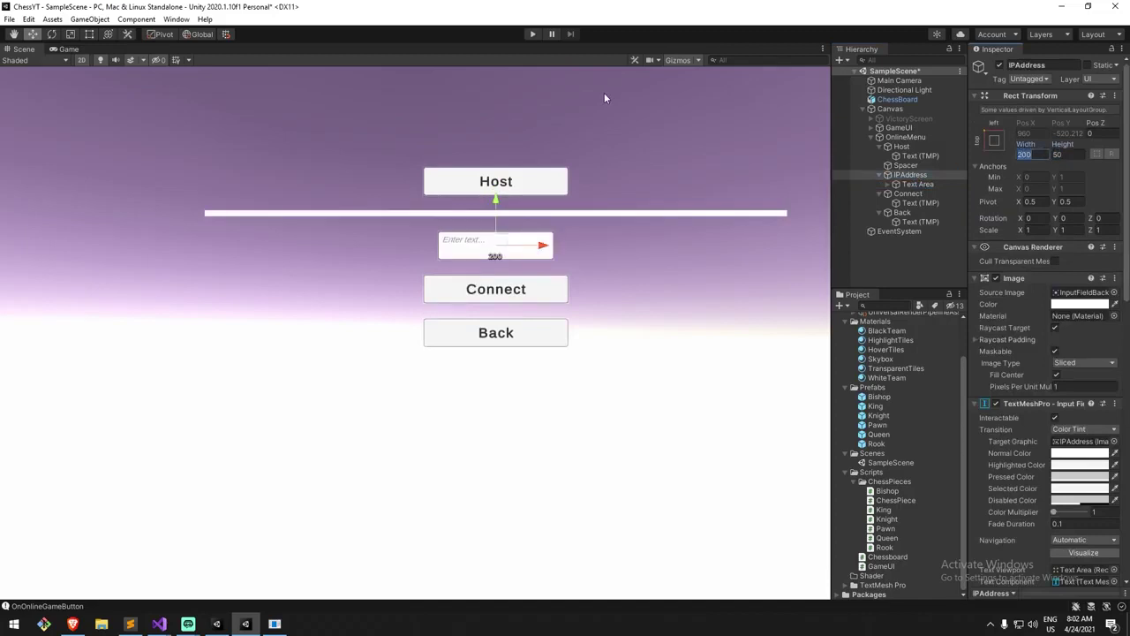
type("500")
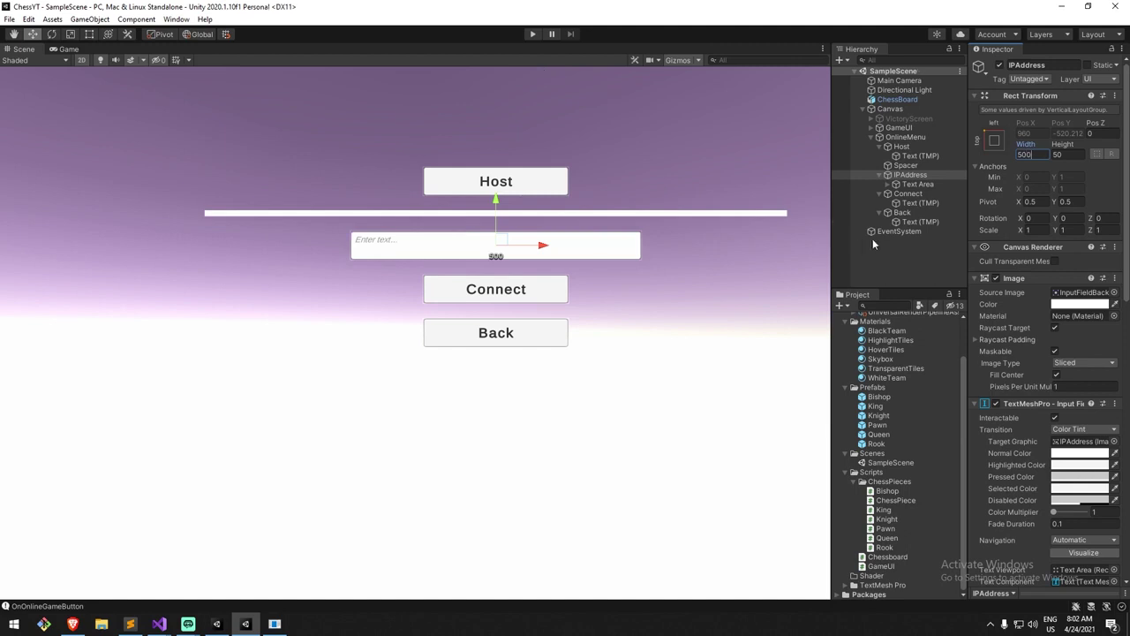
Centre the IPAddress placeholder horizontally and vertically and set its text to 127.0.0.1.
left_click(918, 184)
left_click(887, 184)
left_click(928, 194)
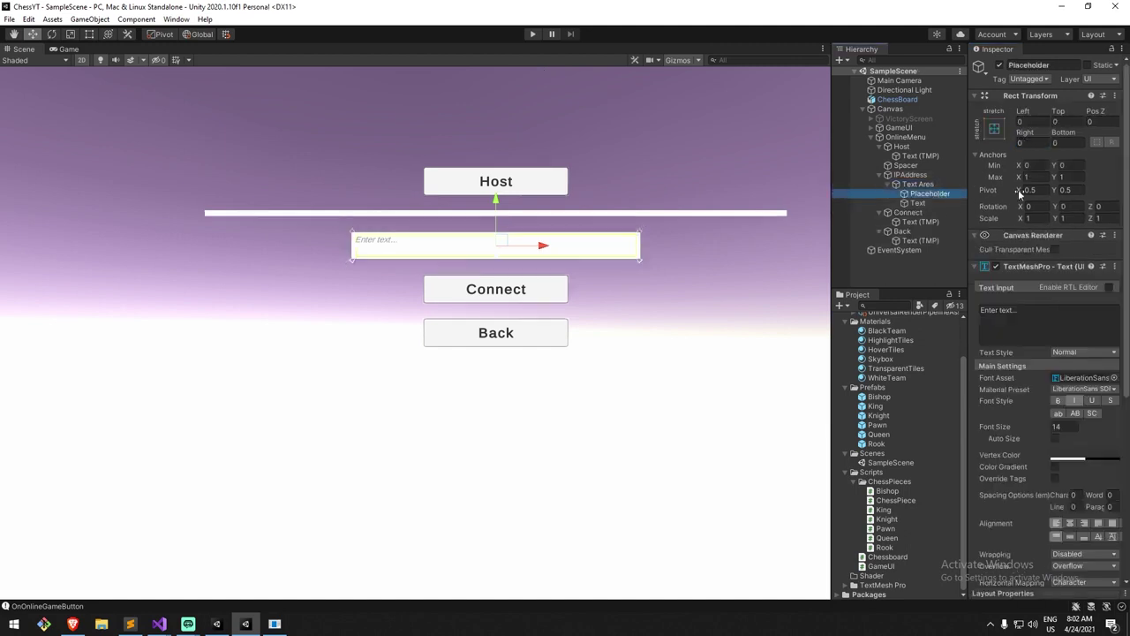
scroll(1044, 320, "down", 3)
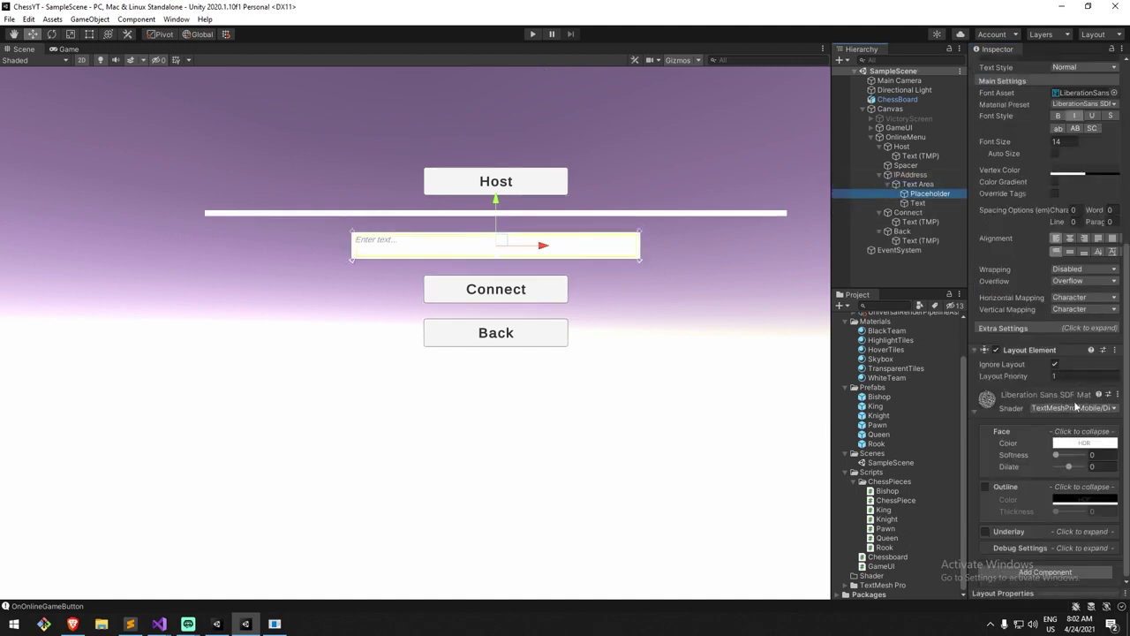
left_click(1070, 345)
left_click(1015, 133)
type("127.0.0.1")
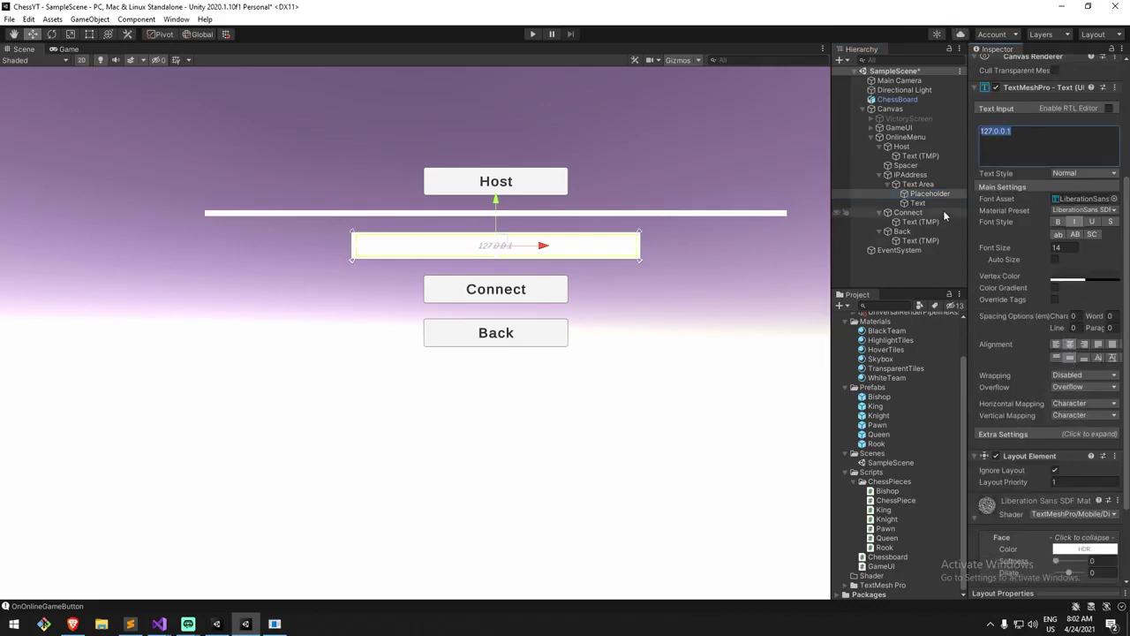
Set the IPAddress placeholder's font size to 32.
left_click(918, 202)
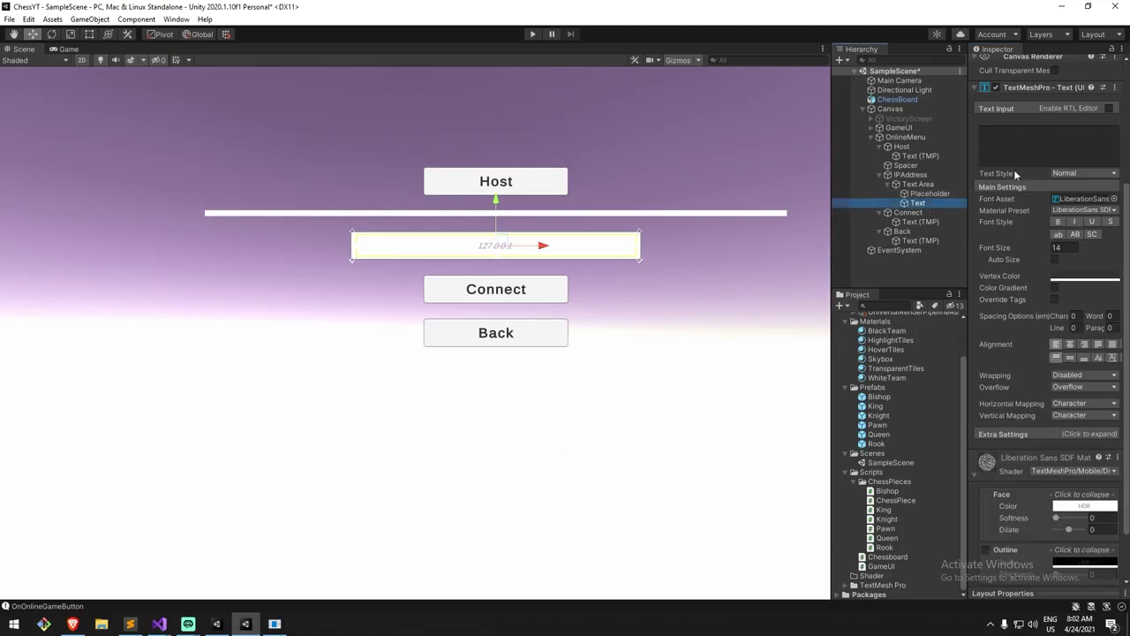
left_click(927, 194)
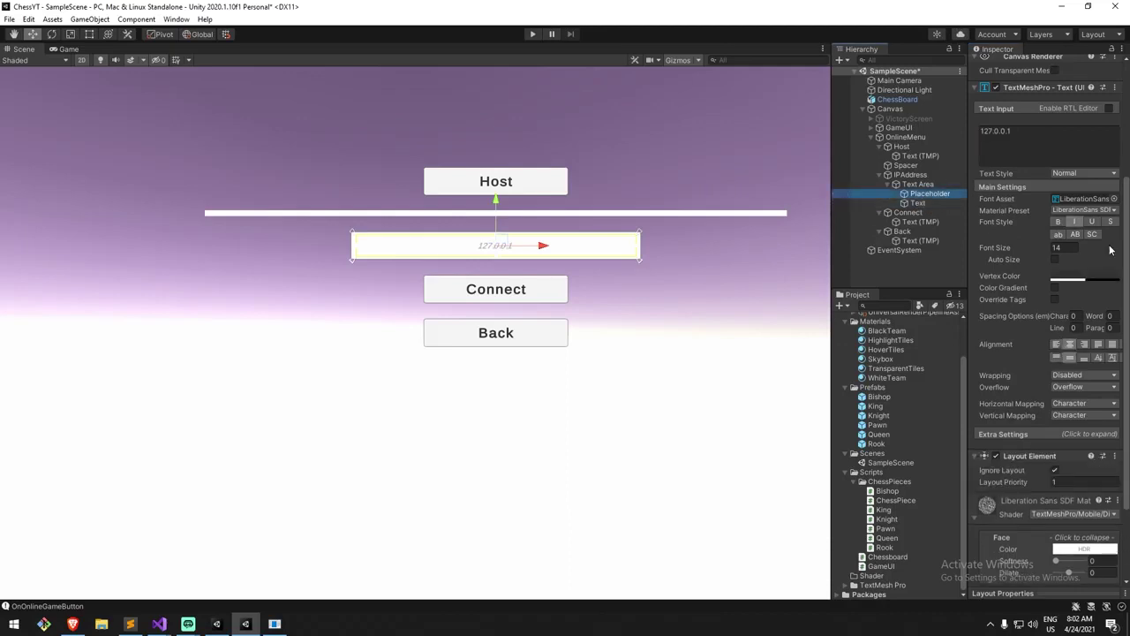
left_click(1063, 247)
type("32")
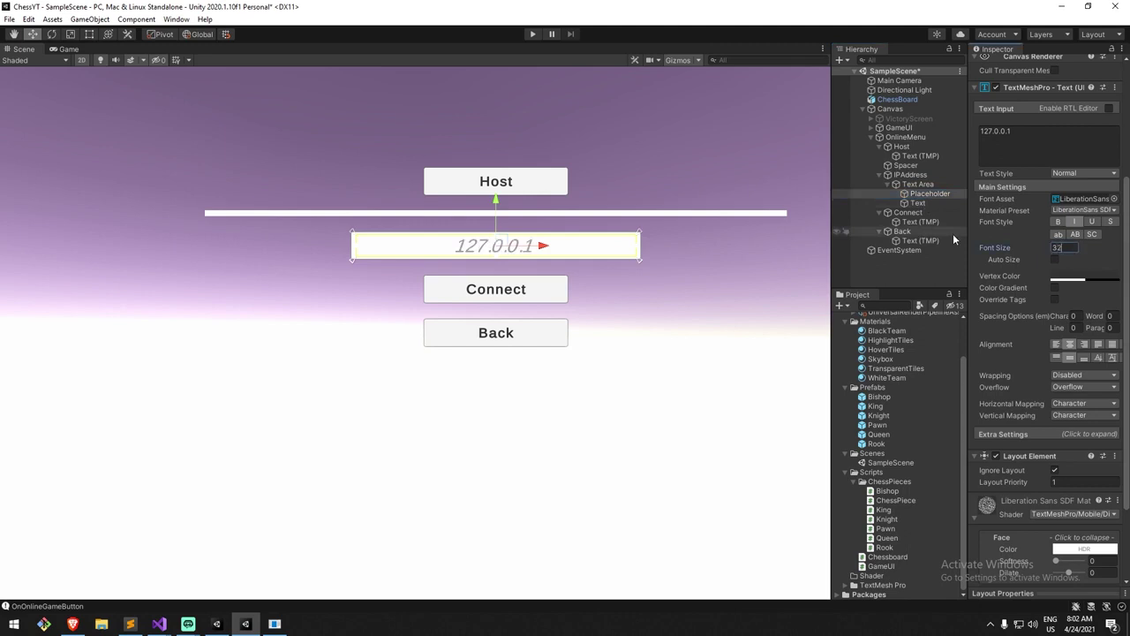
key("Return")
Paste the Placeholder's TextMeshPro component values onto the input field's Text object and clear that object's text.
left_click(927, 194)
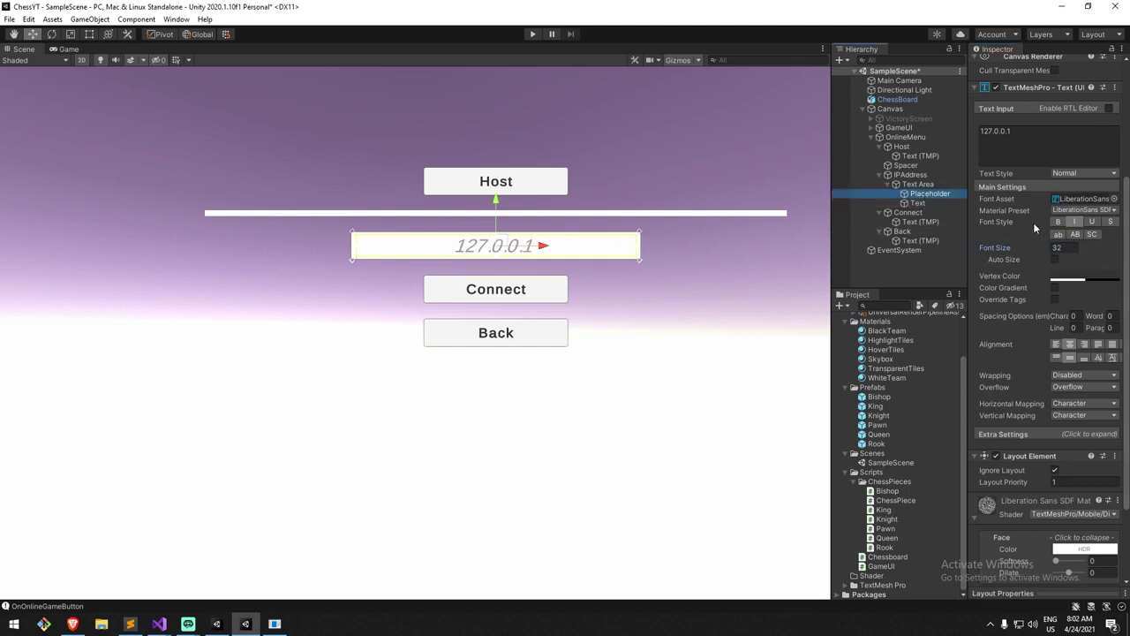
left_click(1114, 266)
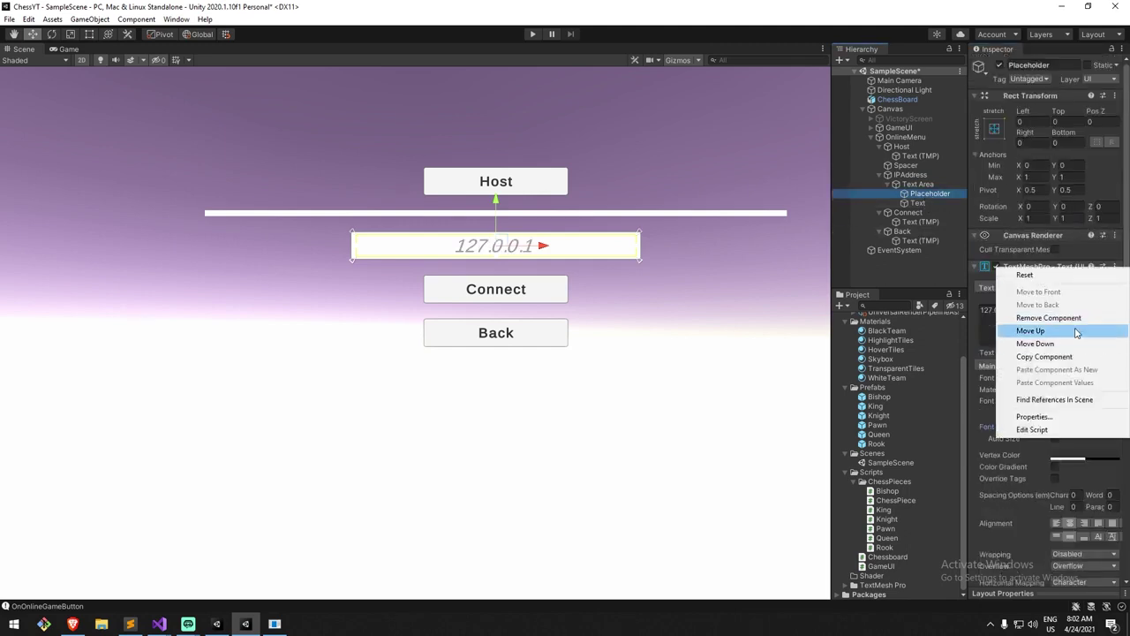
left_click(1049, 356)
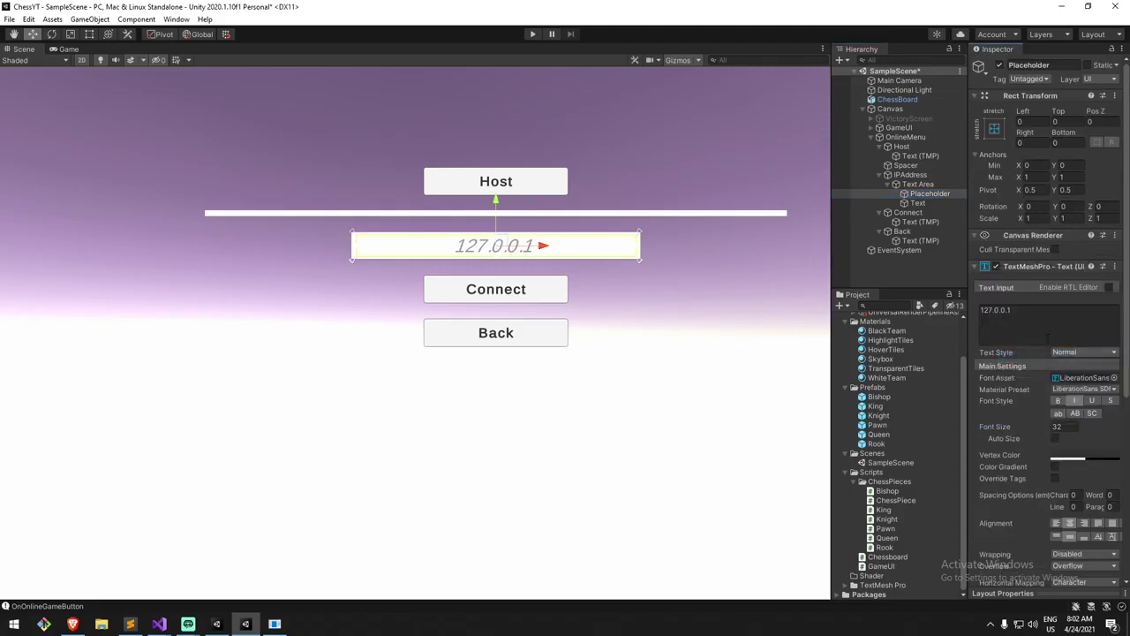
left_click(918, 203)
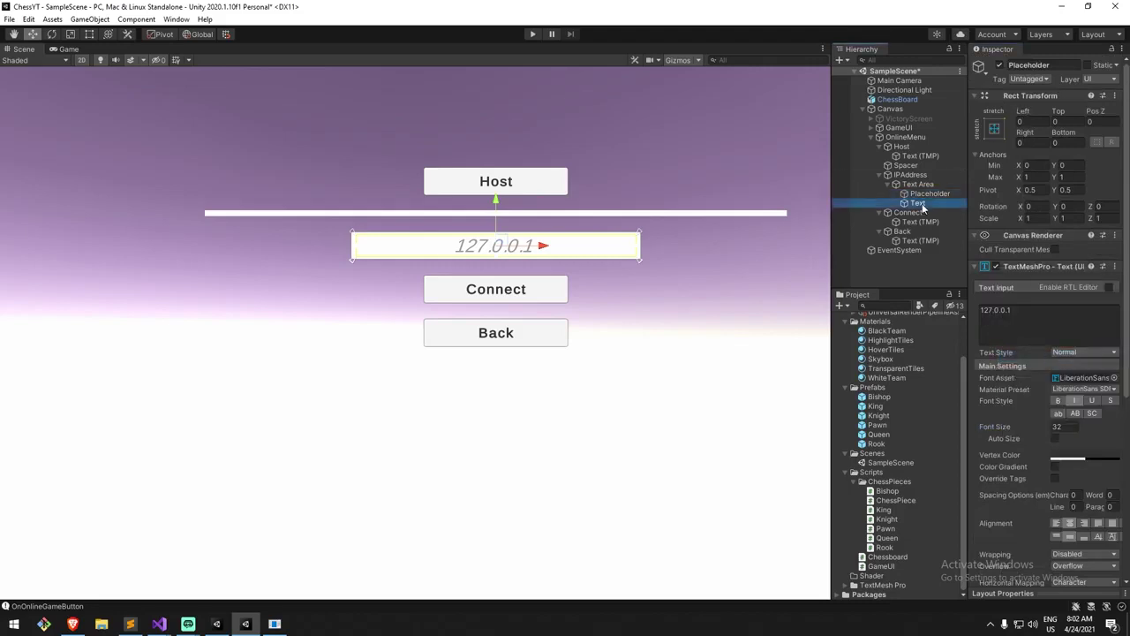
right_click(1033, 268)
left_click(1073, 379)
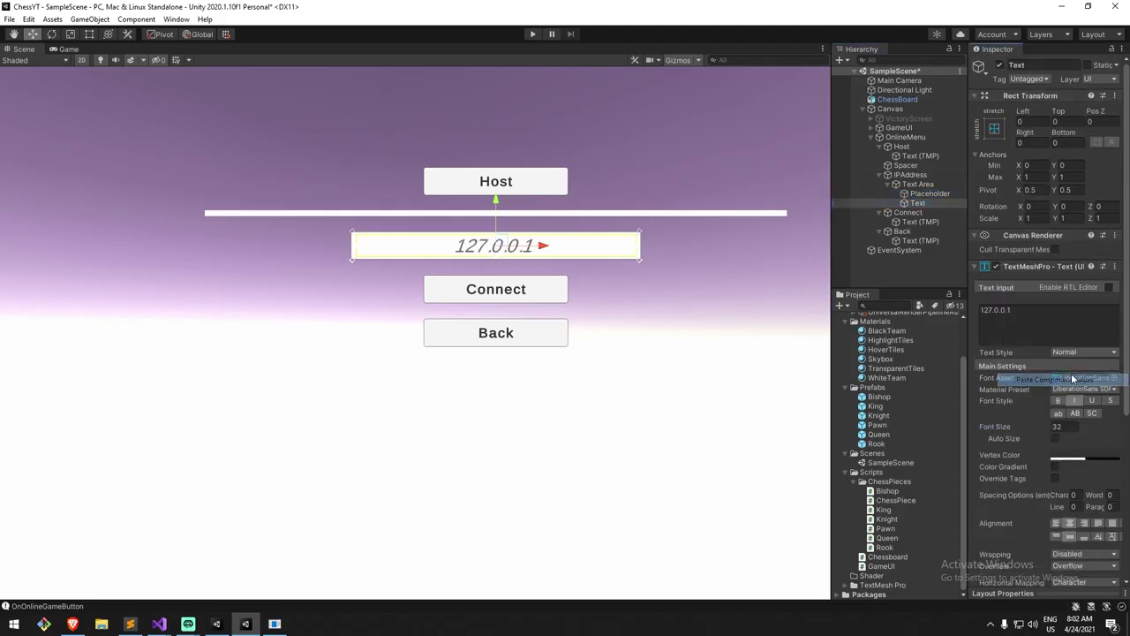
left_click_drag(1034, 317, 831, 286)
key("BackSpace")
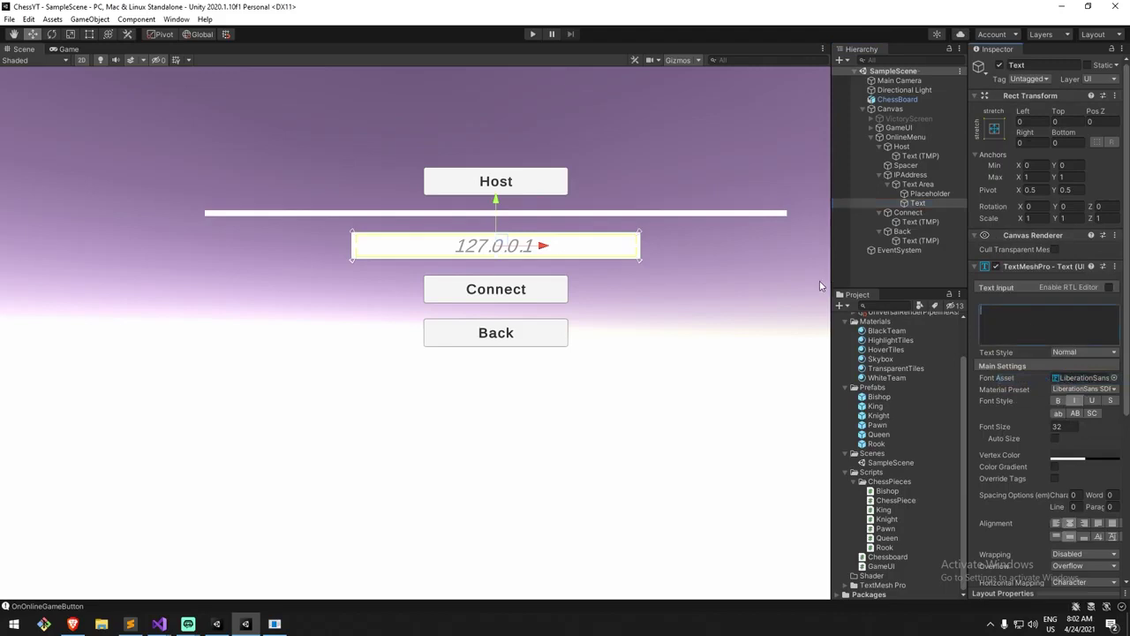
Examine the overall OnlineMenu layout in the scene.
scroll(577, 277, "down", 2)
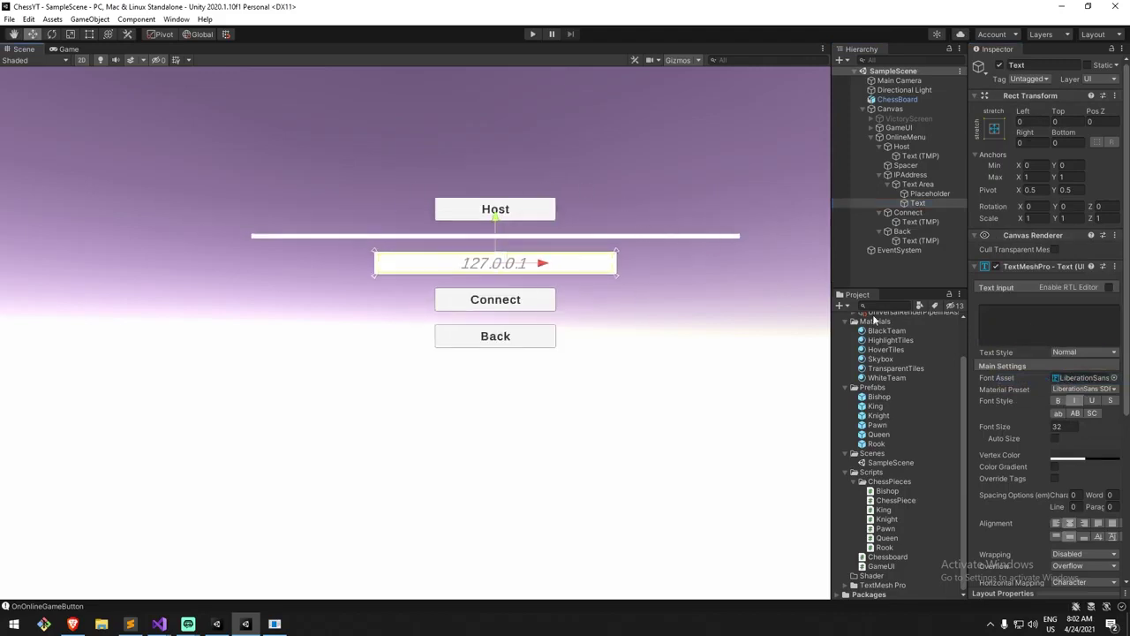
scroll(1062, 458, "down", 3)
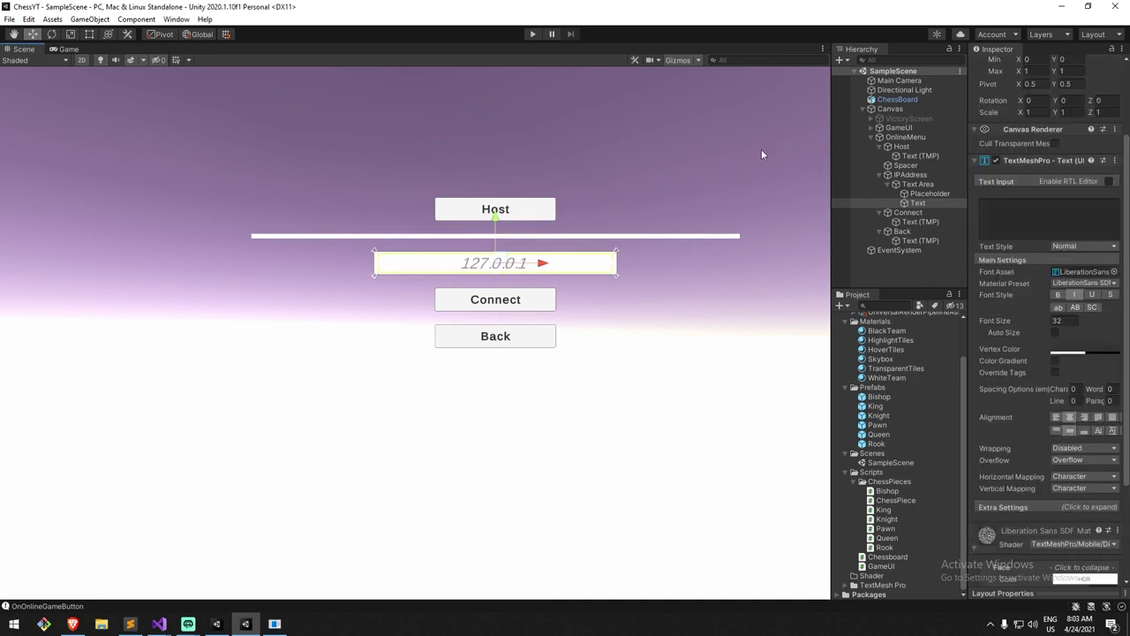
left_click(676, 163)
scroll(676, 164, "down", 2)
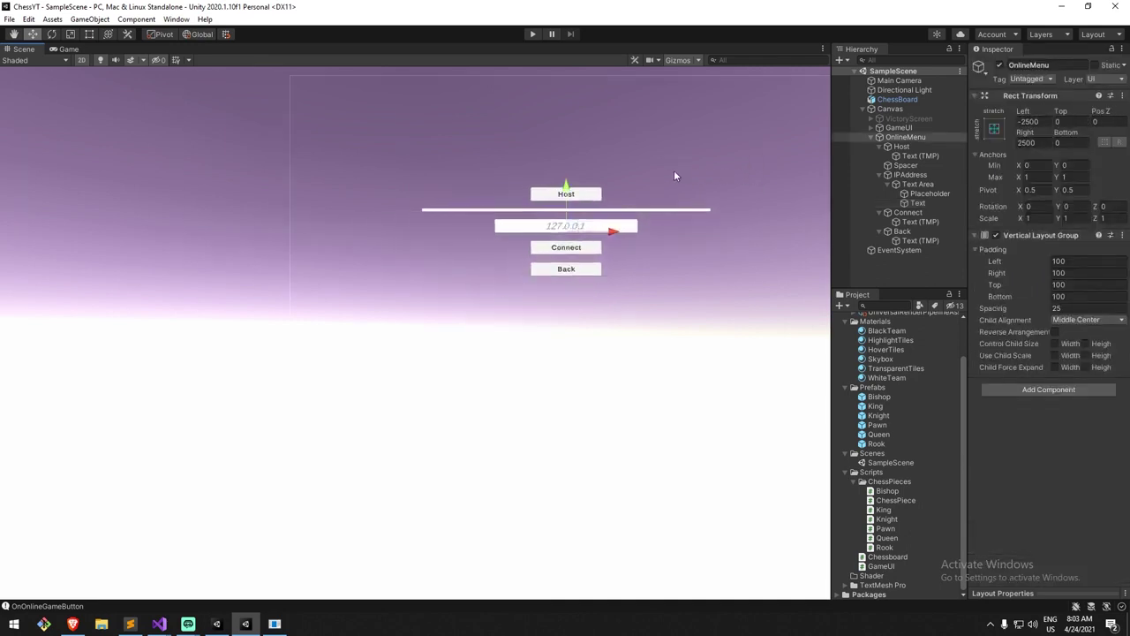
scroll(674, 171, "down", 1)
middle_click_drag(675, 171, 577, 175)
middle_click_drag(738, 218, 719, 206)
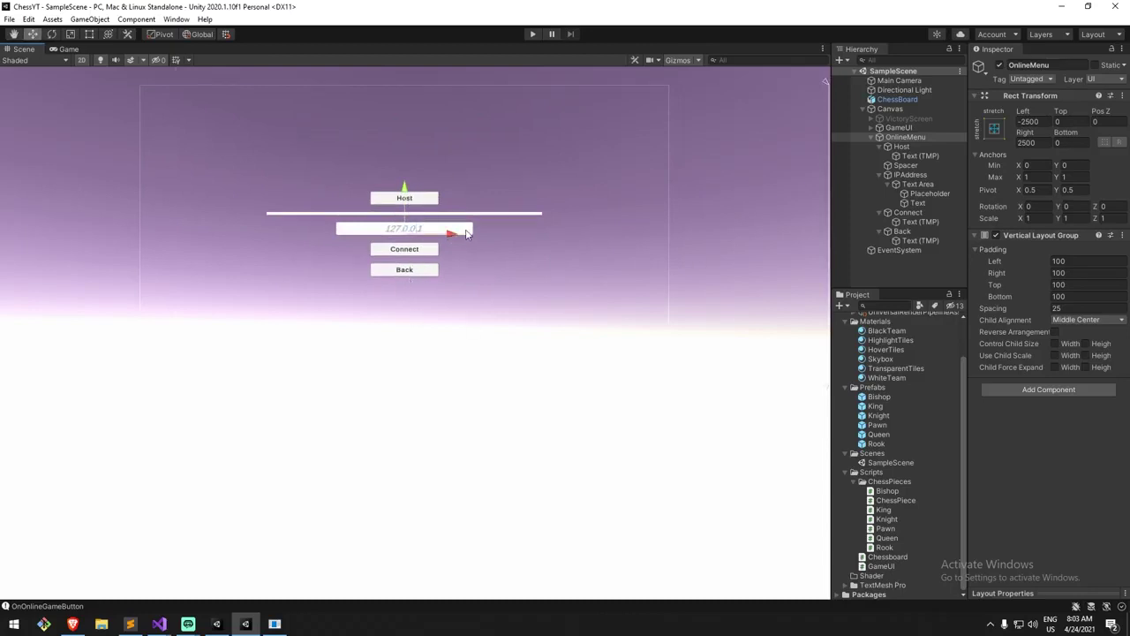
left_click(785, 162)
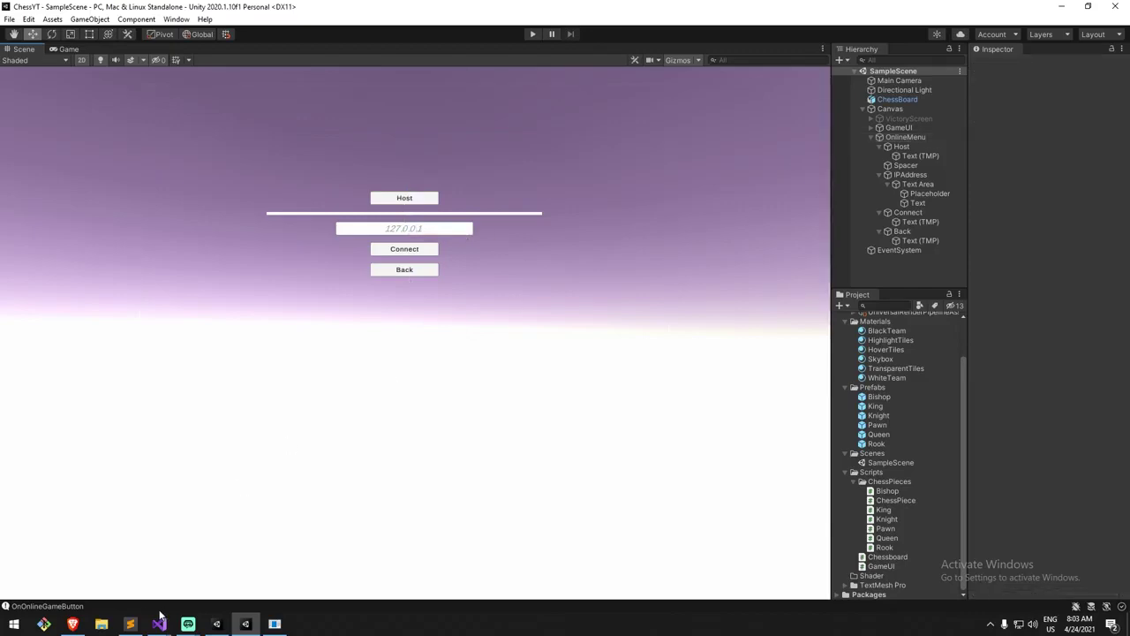
Open GameUI.cs in Visual Studio and add an empty public void OnOnlineHostButton() method below OnOnlineGameButton.
mouse_move(163, 610)
left_click(100, 581)
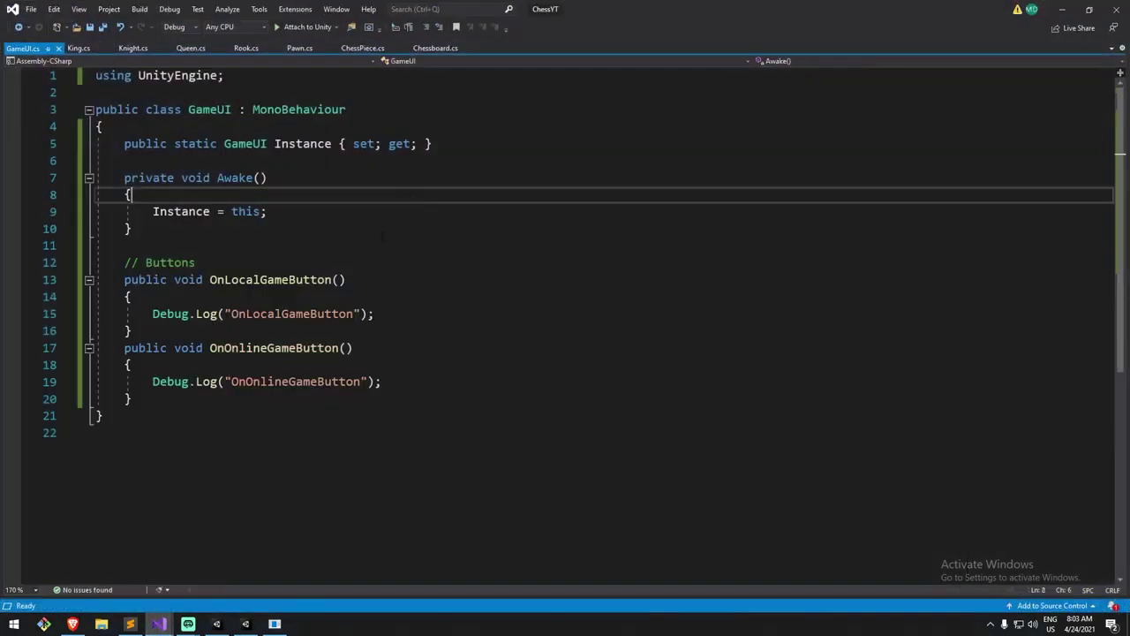
left_click(132, 399)
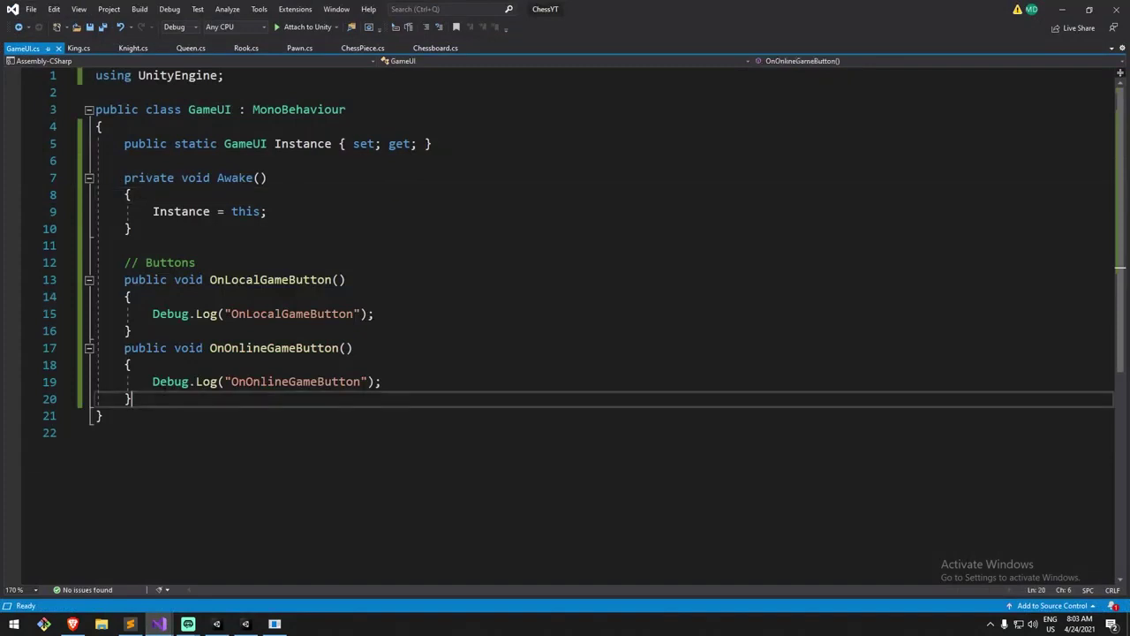
key("Return")
key("Return")
type("public void")
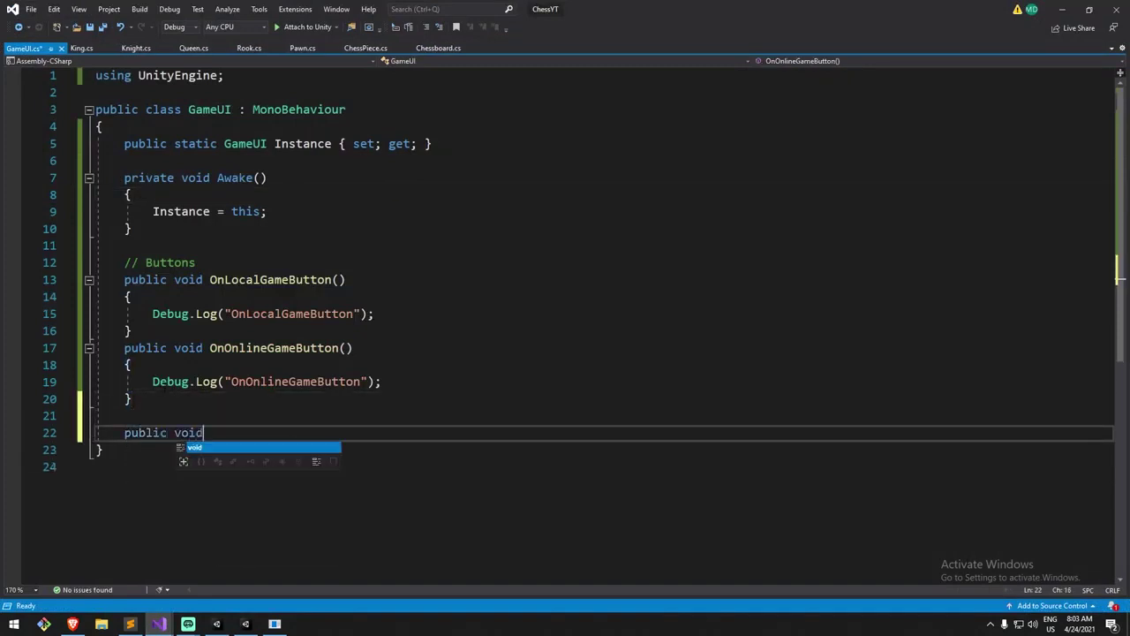
type(" OnHost")
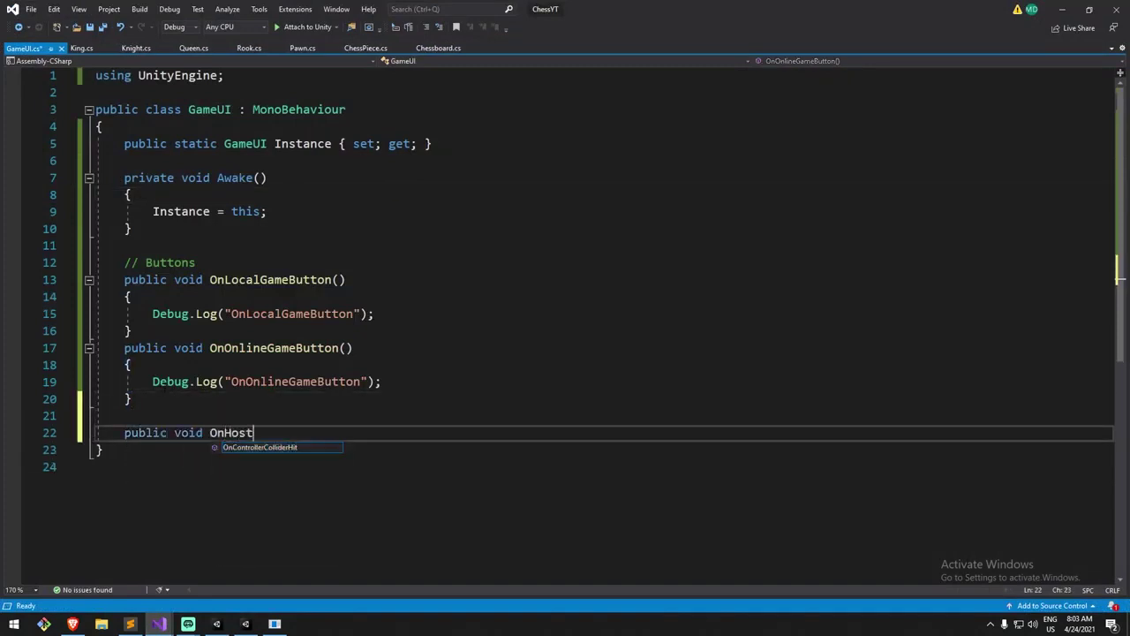
key("BackSpace")
key("BackSpace")
key("BackSpace")
key("BackSpace")
type("Lo")
key("BackSpace")
key("BackSpace")
type("Online")
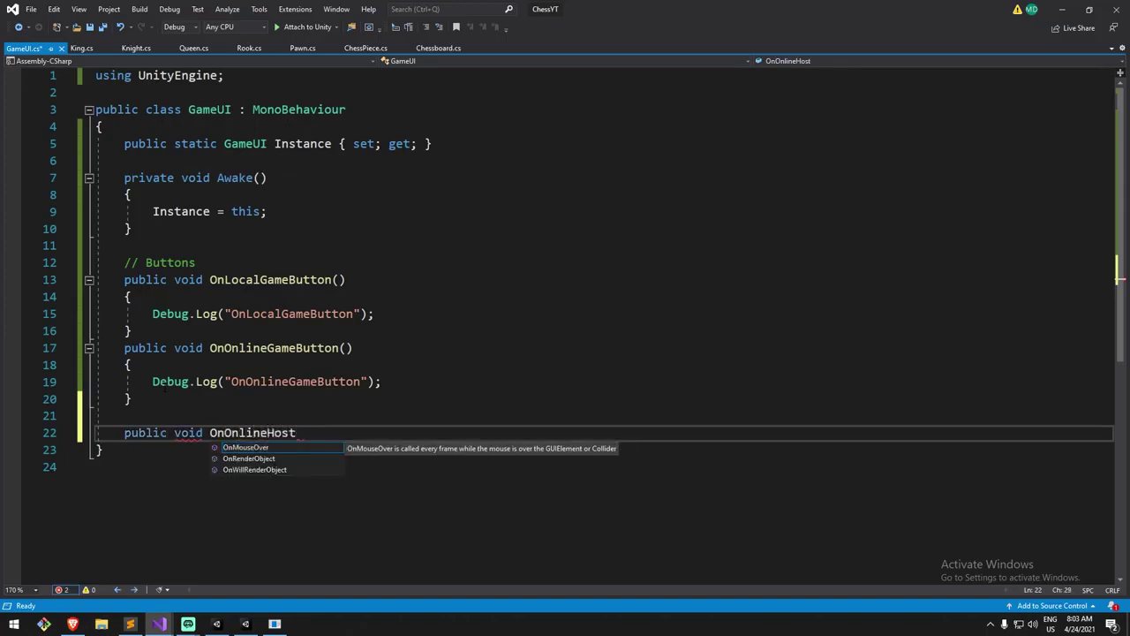
type("HostButton()")
key("Return")
type("{ }")
key("Return")
key("ctrl+z")
key("Return")
key("Down")
key("End")
Add an empty public void OnOnlineConnectButton() method below OnOnlineHostButton.
key("Return")
type("public v")
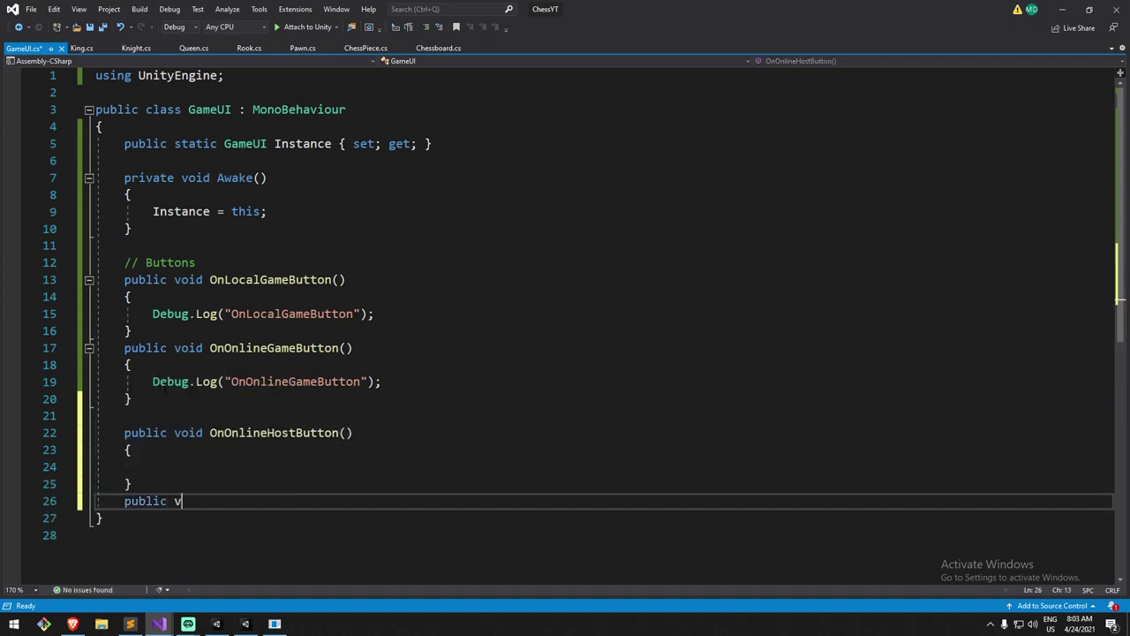
type("oid OnOnlineConnectButton()")
key("Return")
type("{")
key("Return")
key("Return")
type("}")
key("Return")
Add an empty public void OnOnlineBackButton() method below OnOnlineConnectButton and save the script.
scroll(148, 362, "down", 3)
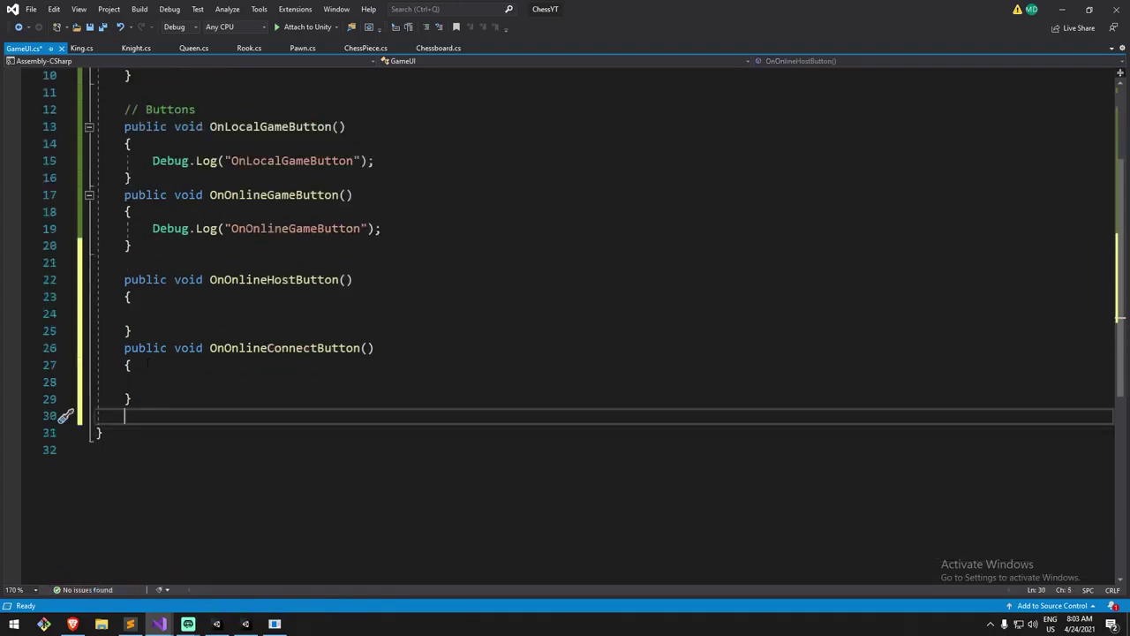
type("public void OnO")
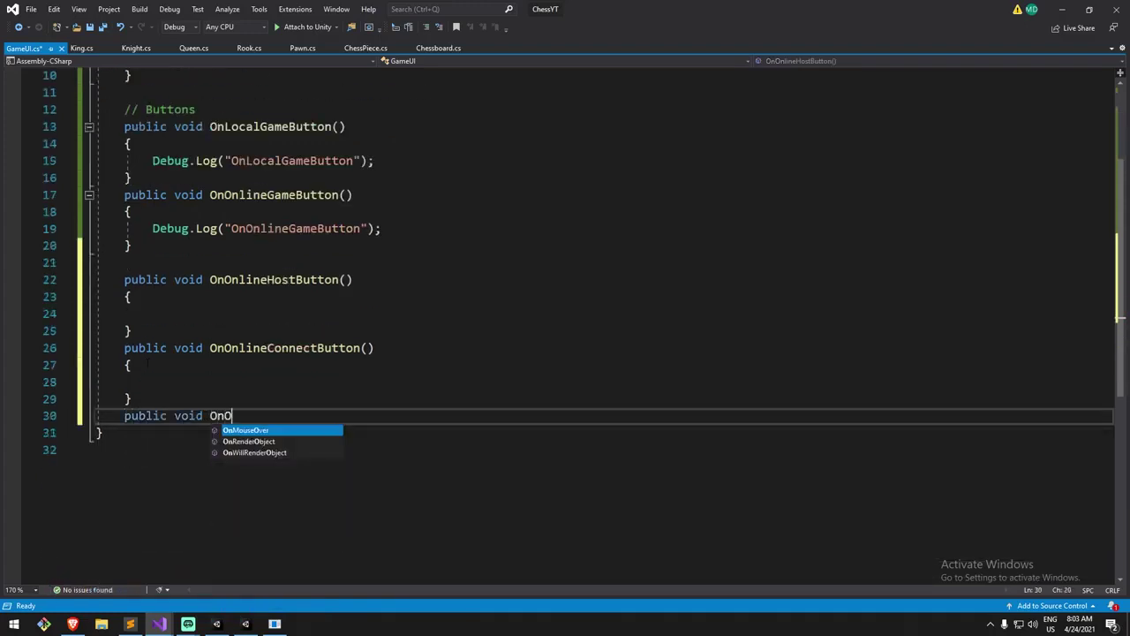
type("nlineBackButton()")
key("Return")
type("{")
key("Return")
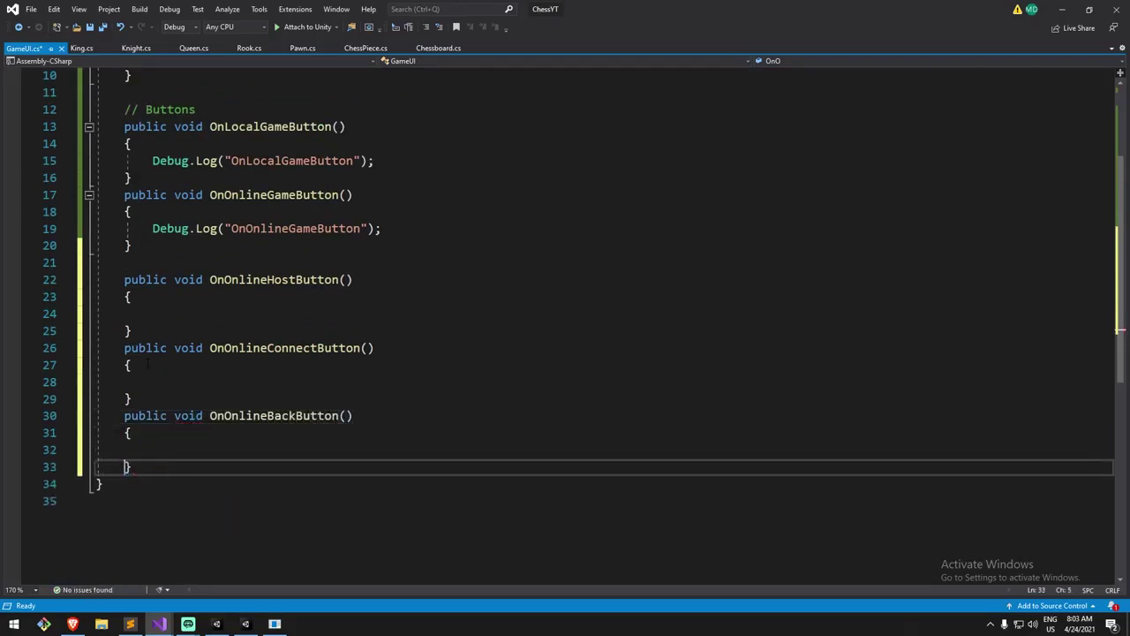
key("Down")
key("ctrl+s")
Copy the Debug.Log line from OnOnlineGameButton into OnOnlineHostButton and change its message to "OnOnlineHostButton".
left_click(411, 212)
left_click(406, 228)
key("ctrl+c")
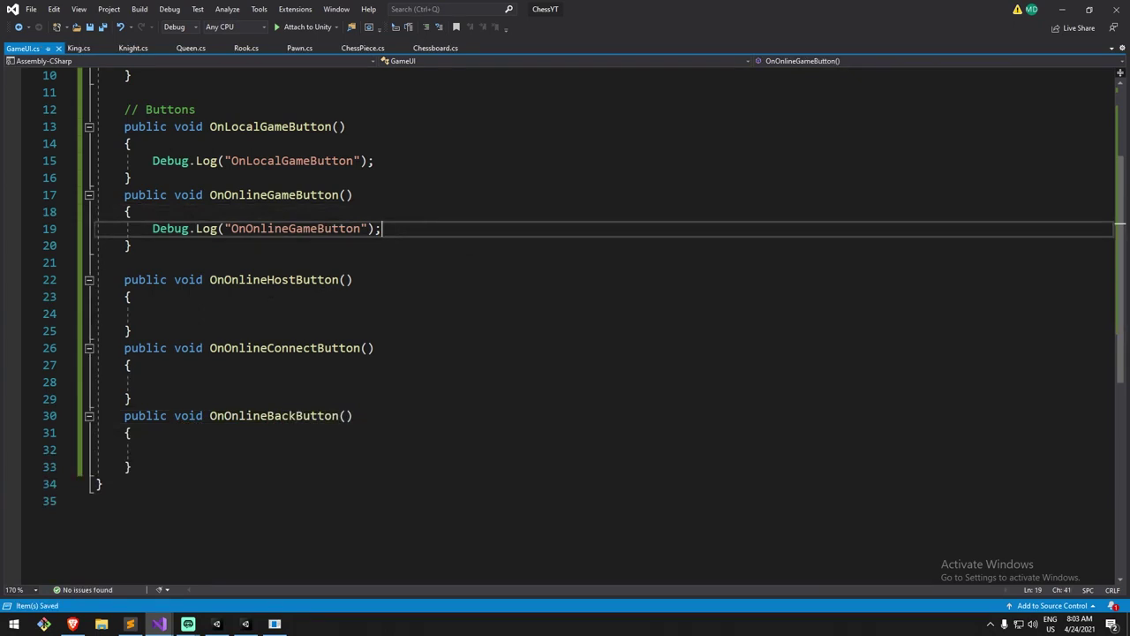
left_click(350, 313)
key("ctrl+v")
key("Delete")
double_click(274, 279)
key("ctrl+c")
double_click(295, 313)
key("ctrl+v")
Copy the host Debug.Log line into OnOnlineConnectButton and OnOnlineBackButton, removing the surplus blank lines.
key("ctrl+c")
key("Down")
key("Down")
key("Down")
key("Down")
key("ctrl+v")
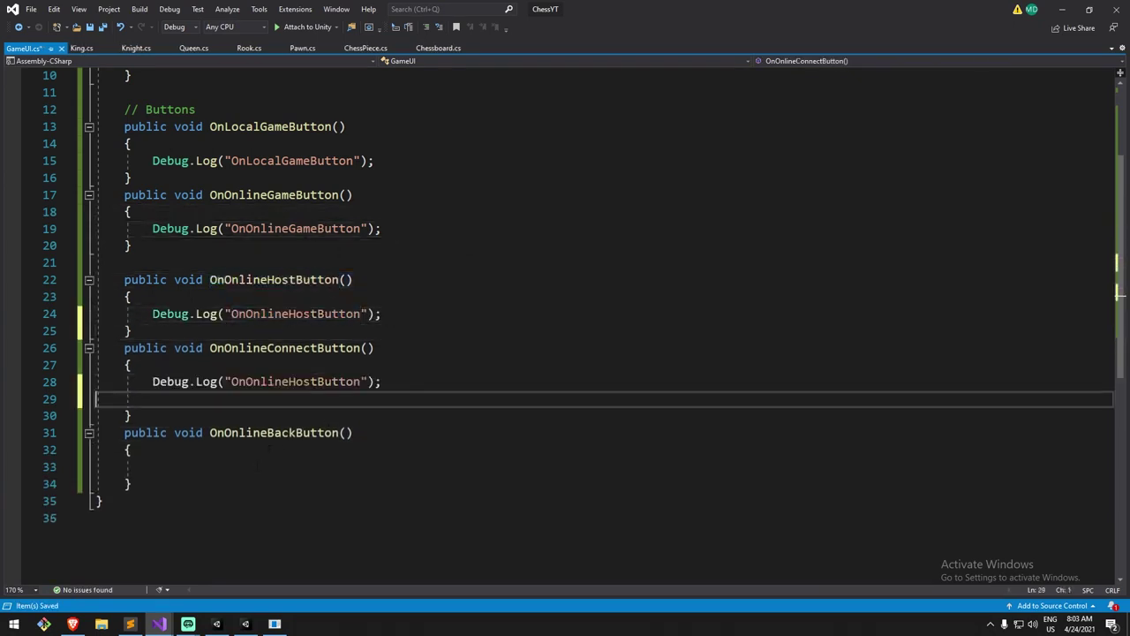
key("Down")
key("Down")
key("Down")
key("Down")
key("ctrl+v")
key("Up")
key("Up")
key("Up")
key("Up")
key("Up")
key("Delete")
key("Down")
key("Down")
key("Down")
key("Down")
key("Delete")
Change the copied log messages to "OnOnlineBackButton" and "OnOnlineConnectButton" to match their methods, and save the script.
double_click(251, 415)
key("ctrl+c")
double_click(295, 449)
key("ctrl+v")
double_click(284, 348)
key("ctrl+c")
double_click(277, 382)
key("ctrl+v")
key("Up")
key("Up")
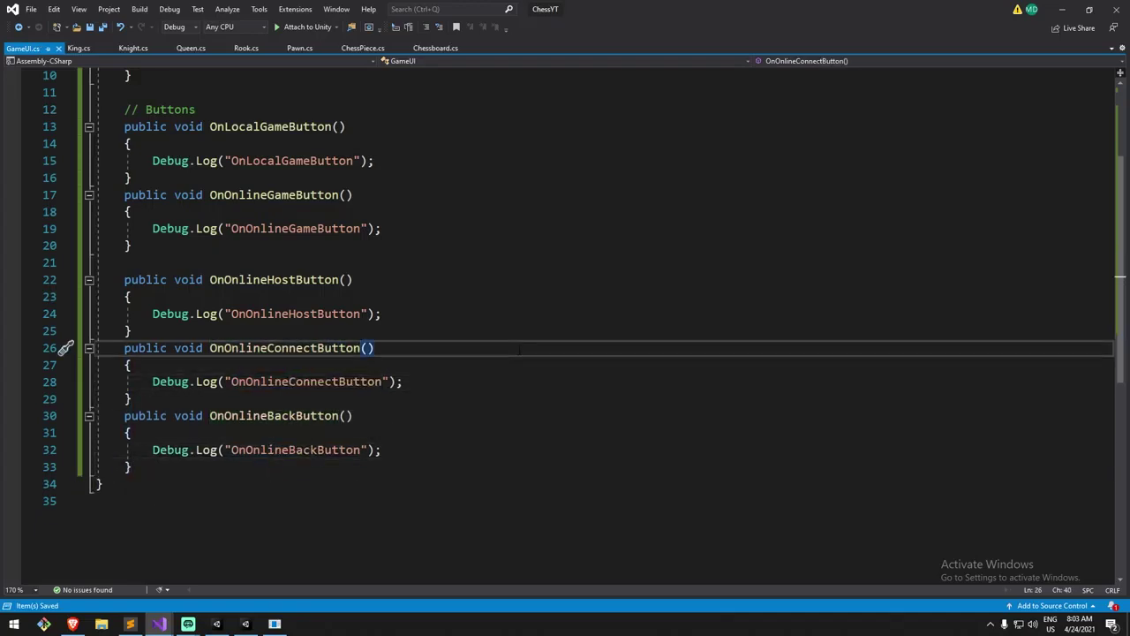
Switch to Unity and examine the OnlineMenu screen beside the start menu in the scene.
key("alt+Tab")
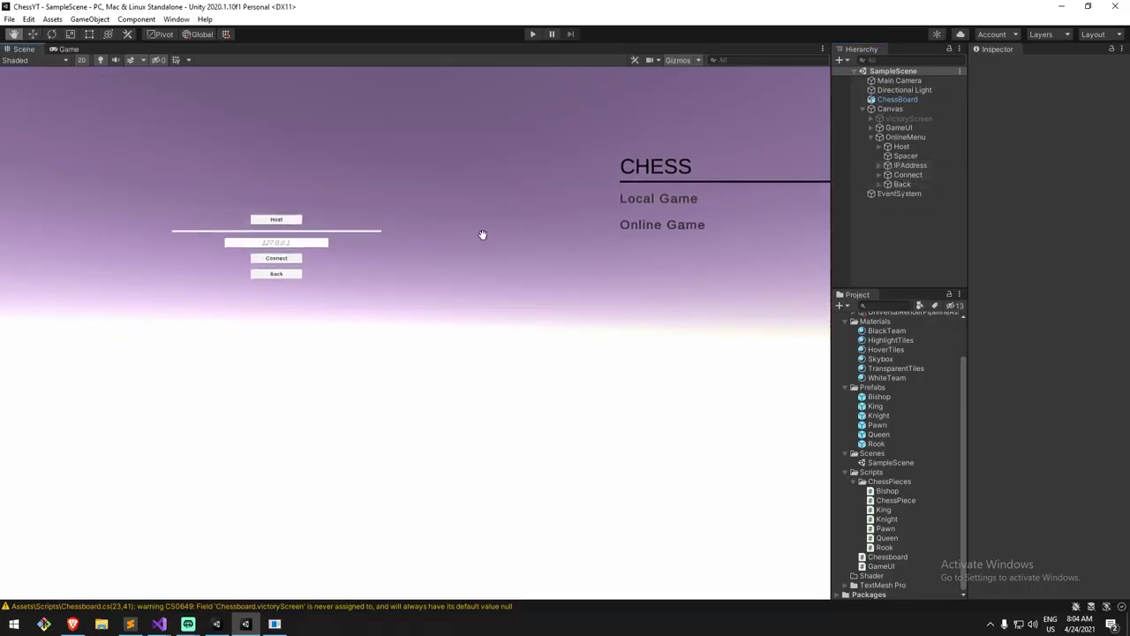
left_click_drag(298, 193, 428, 287)
scroll(475, 205, "down", 1)
left_click(477, 205)
middle_click_drag(476, 208, 476, 326)
left_click(506, 293)
left_click_drag(293, 365, 438, 456)
left_click(491, 358)
middle_click_drag(501, 347, 530, 154)
scroll(563, 251, "up", 1)
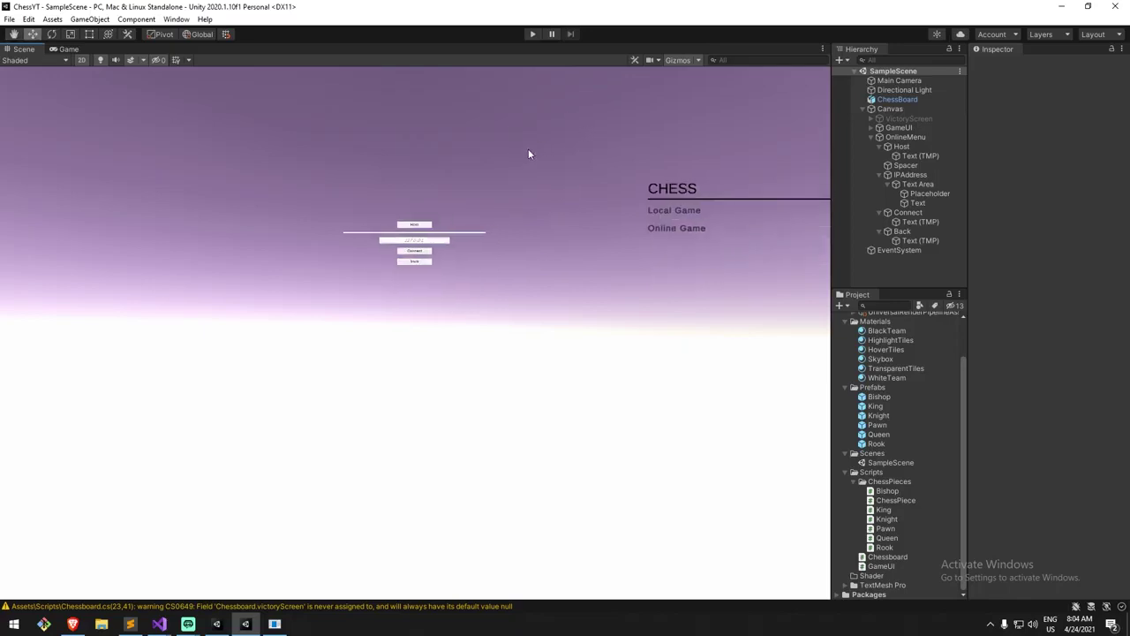
Select GameUI, OnlineMenu and their contents in turn to compare where the two screens sit.
left_click(871, 137)
left_click(910, 138)
left_click(899, 127)
left_click(905, 137)
left_click(899, 127)
left_click_drag(744, 159, 727, 172)
left_click(905, 137)
left_click_drag(609, 204, 559, 204)
middle_click_drag(558, 204, 466, 172)
scroll(466, 171, "down", 5)
left_click_drag(457, 113, 781, 279)
left_click_drag(175, 119, 402, 278)
middle_click_drag(402, 278, 548, 277)
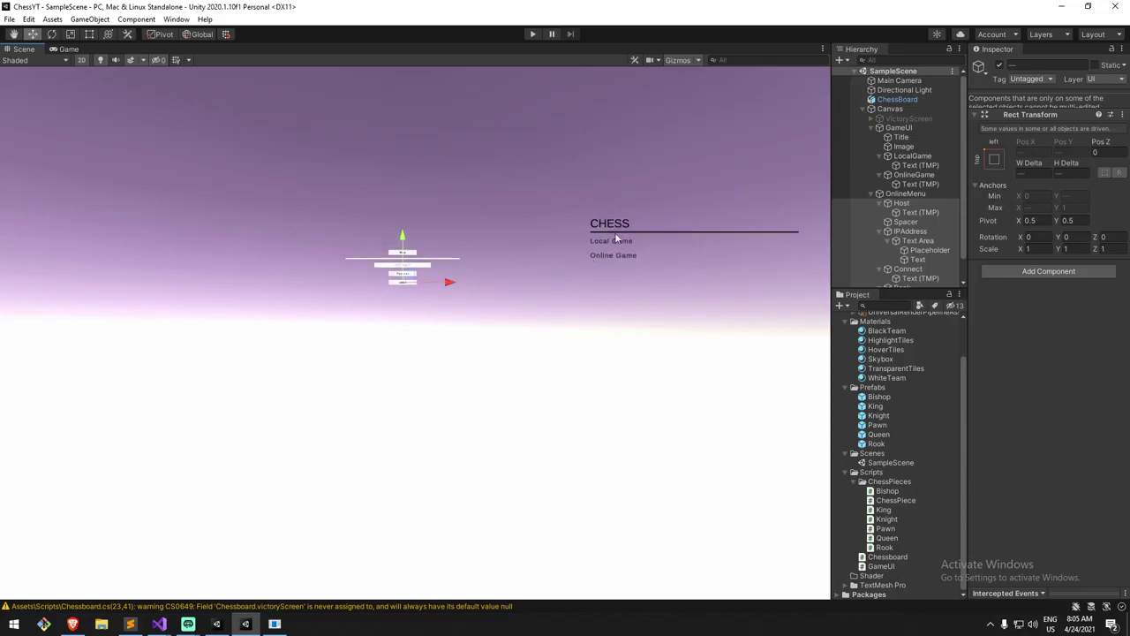
Collapse GameUI, OnlineMenu and OnlineMenu's child objects in the scene hierarchy.
left_click(492, 148)
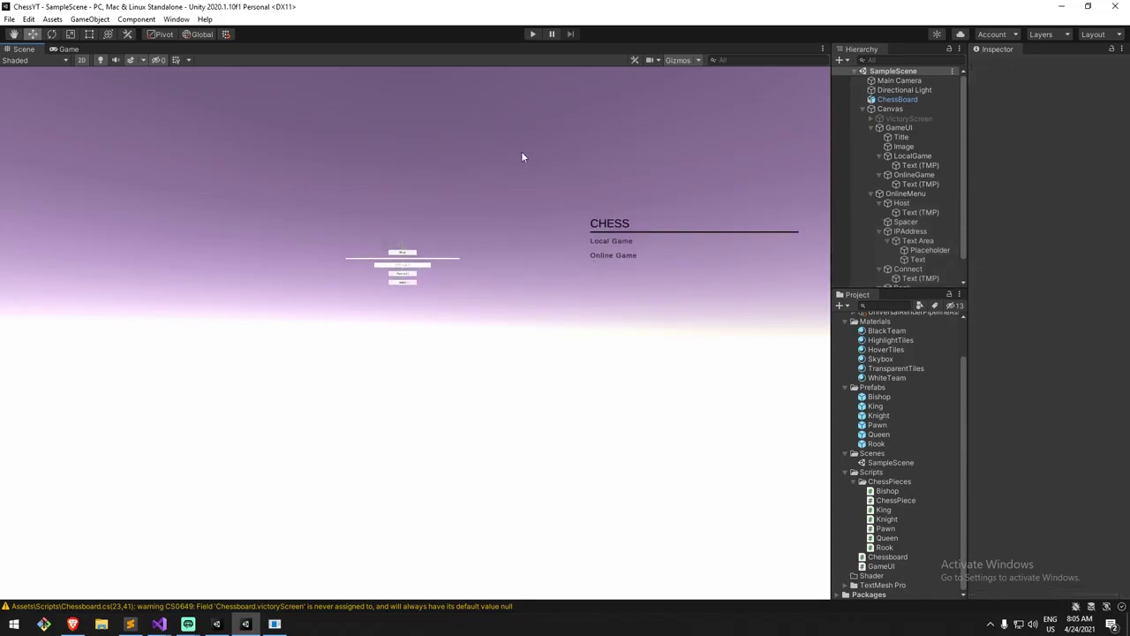
left_click(870, 194)
left_click(871, 127)
left_click(891, 128)
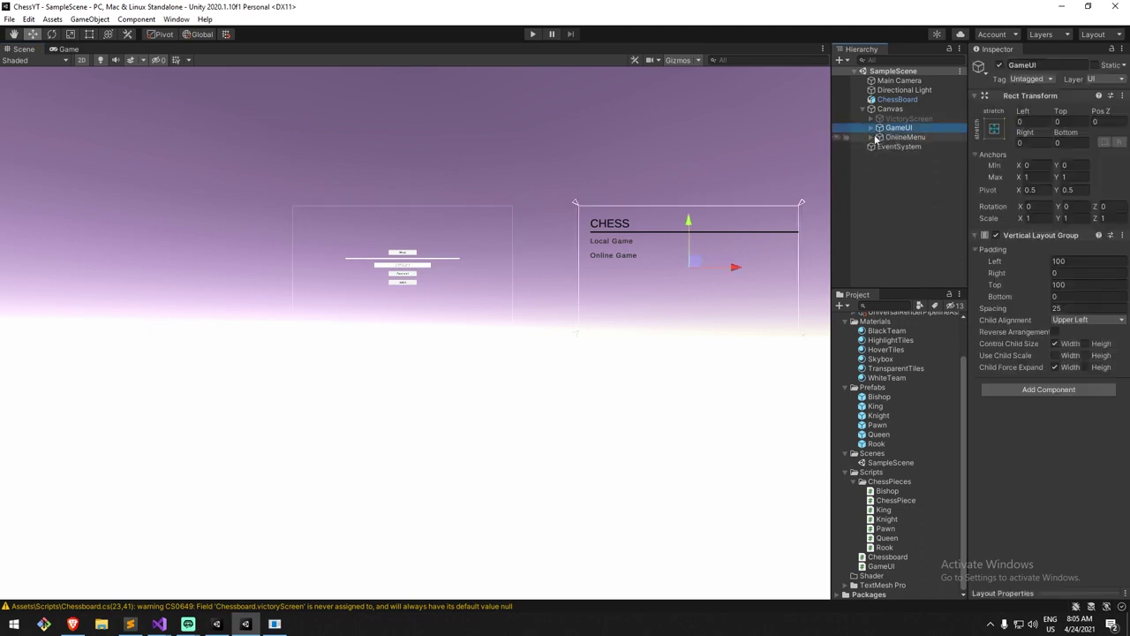
left_click(871, 137)
left_click(878, 146)
left_click(879, 165)
left_click(878, 175)
left_click(879, 184)
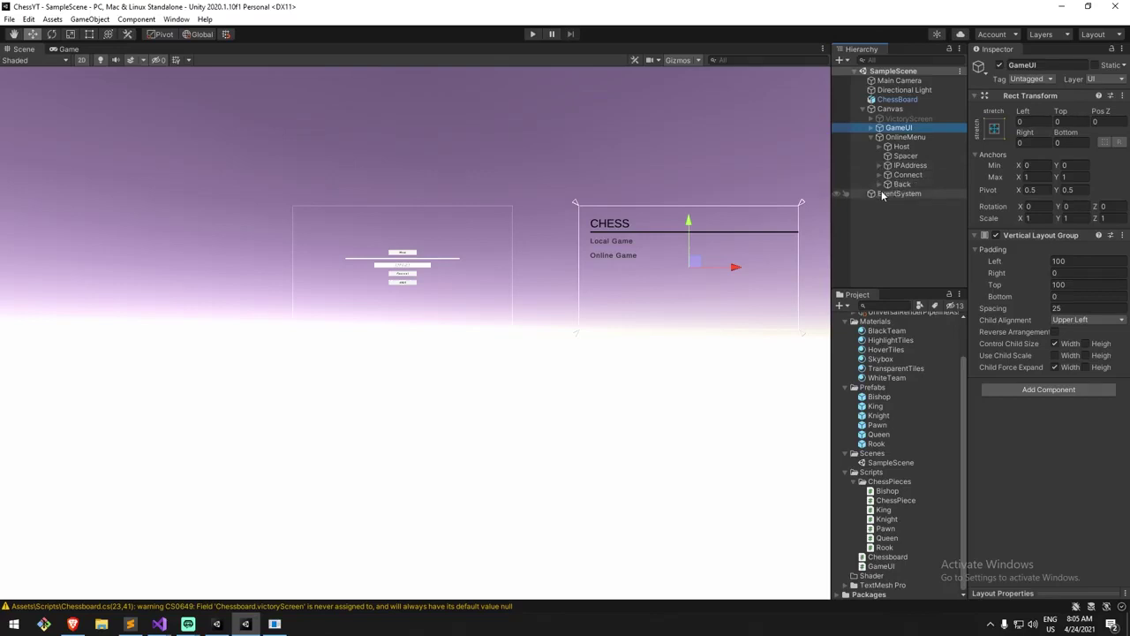
left_click(909, 137)
left_click(873, 138)
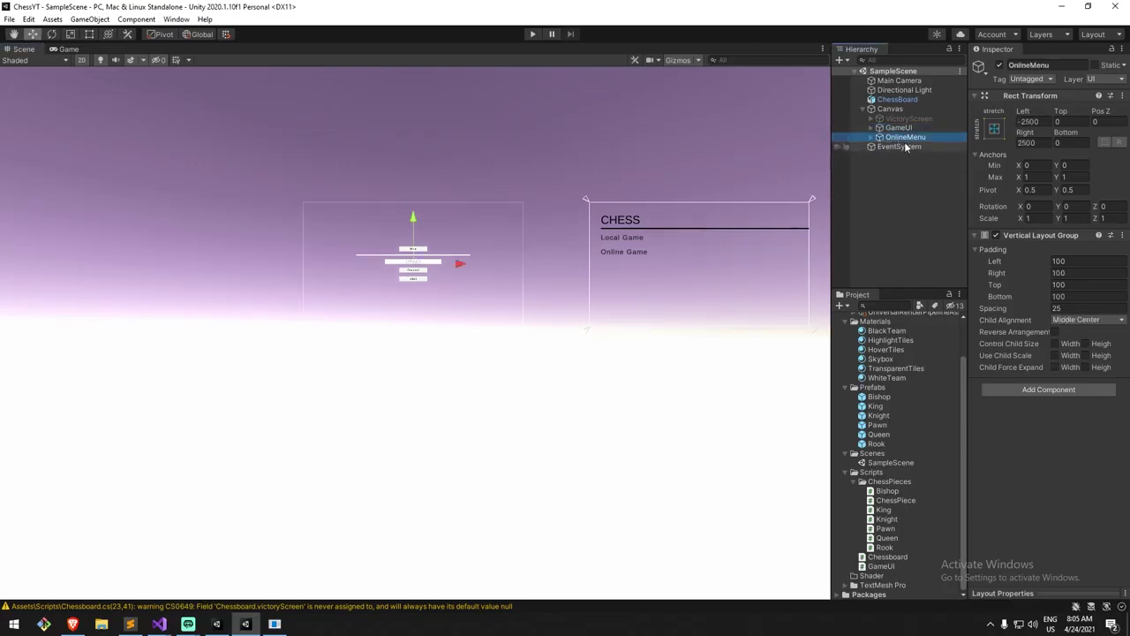
Duplicate OnlineMenu and move the copy about 1524 units straight up, above the original screen.
left_click(916, 173)
left_click(899, 140)
key("ctrl+d")
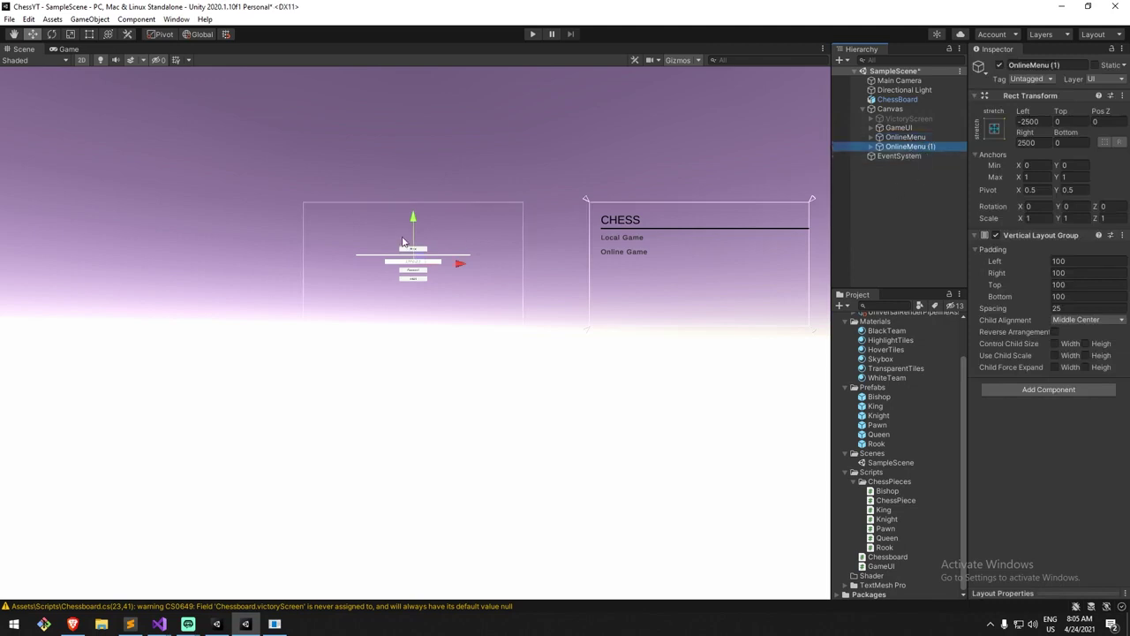
middle_click_drag(472, 223, 507, 229)
scroll(583, 269, "down", 5)
middle_click_drag(581, 269, 585, 272)
left_click_drag(444, 237, 448, 100)
scroll(618, 231, "up", 1)
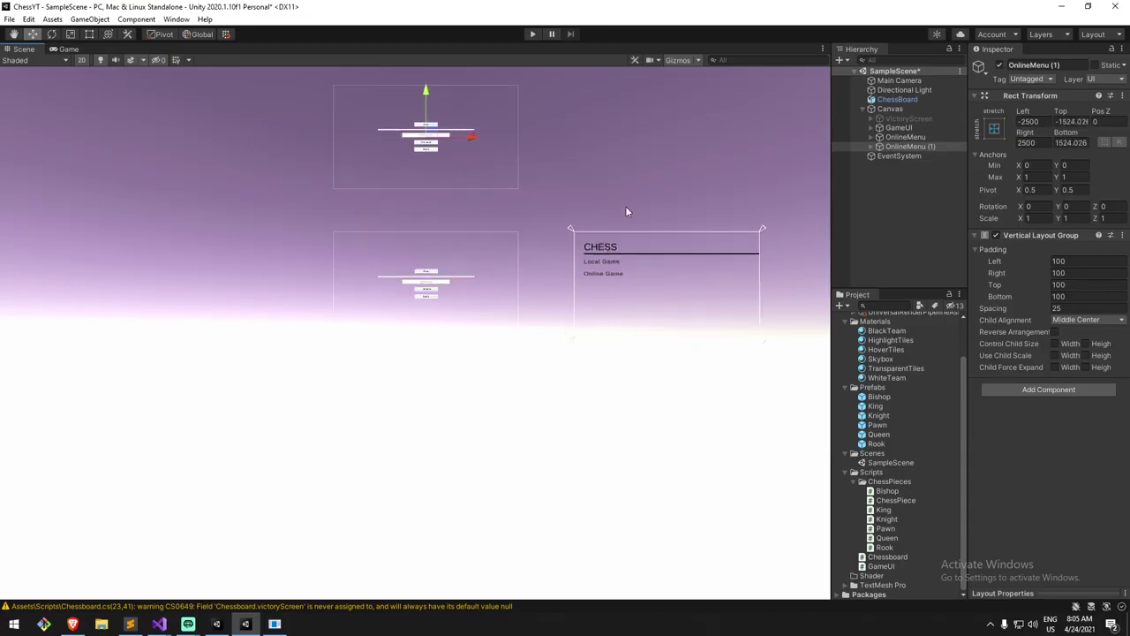
Examine the arrangement of the start menu, OnlineMenu and its duplicate by selecting each group in the scene.
middle_click_drag(627, 212, 527, 180)
left_click_drag(455, 176, 705, 331)
left_click_drag(470, 199, 762, 332)
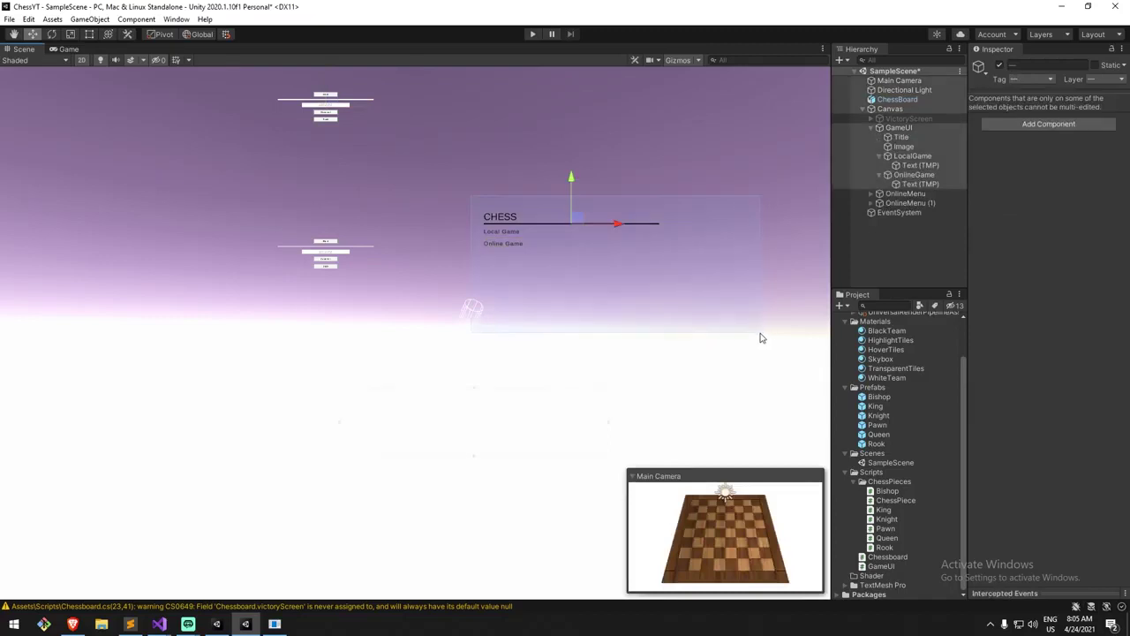
left_click(572, 243)
left_click_drag(210, 184, 422, 328)
middle_click_drag(408, 270, 477, 290)
key("w")
left_click_drag(323, 316, 503, 347)
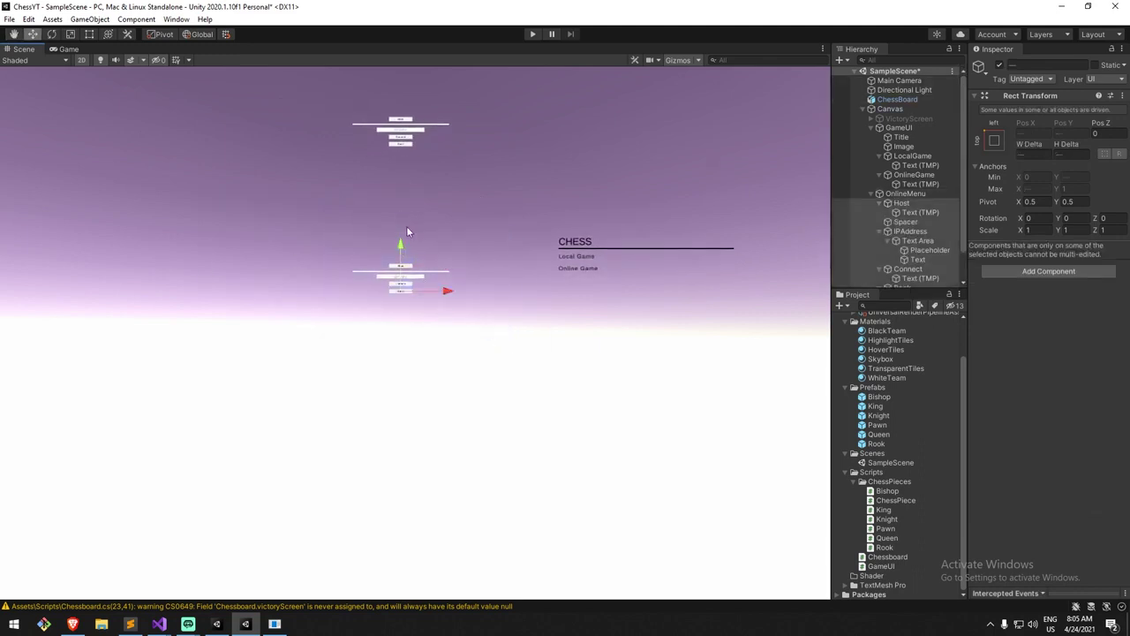
left_click_drag(432, 208, 375, 113)
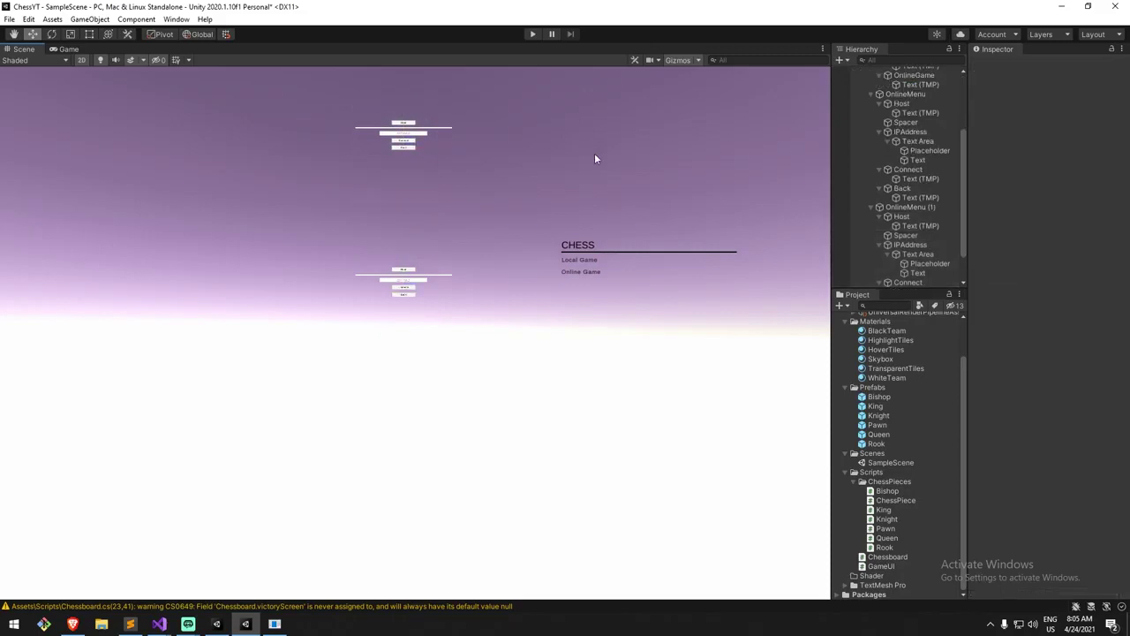
Select the duplicated OnlineMenu (1) and collapse GameUI and the original OnlineMenu in the hierarchy.
left_click(914, 206)
scroll(883, 159, "up", 3)
left_click(871, 127)
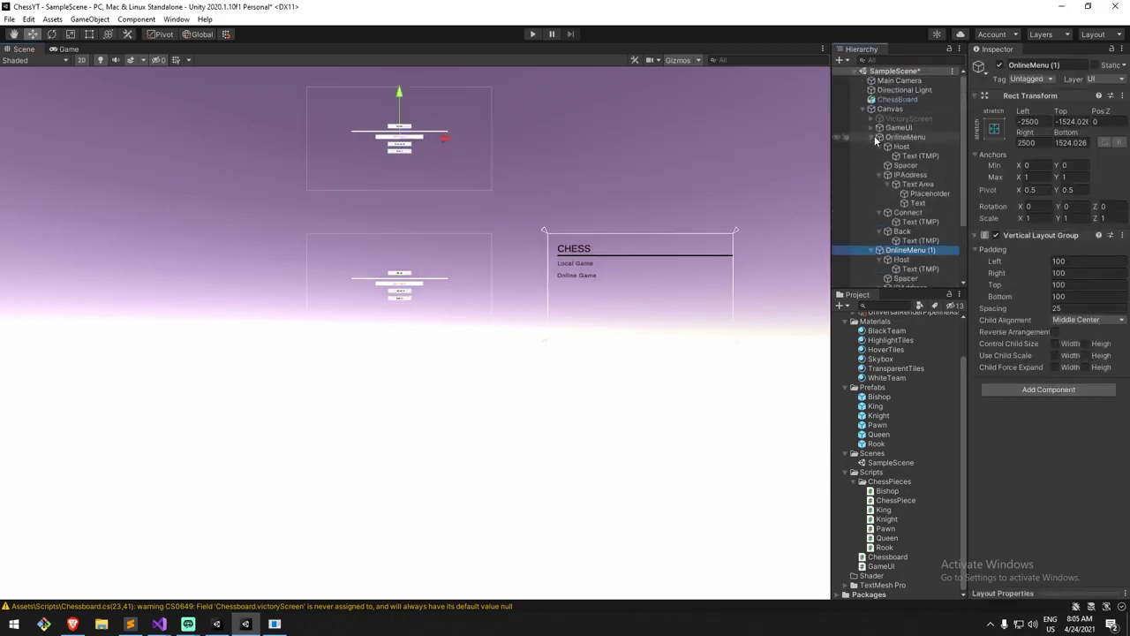
left_click(871, 137)
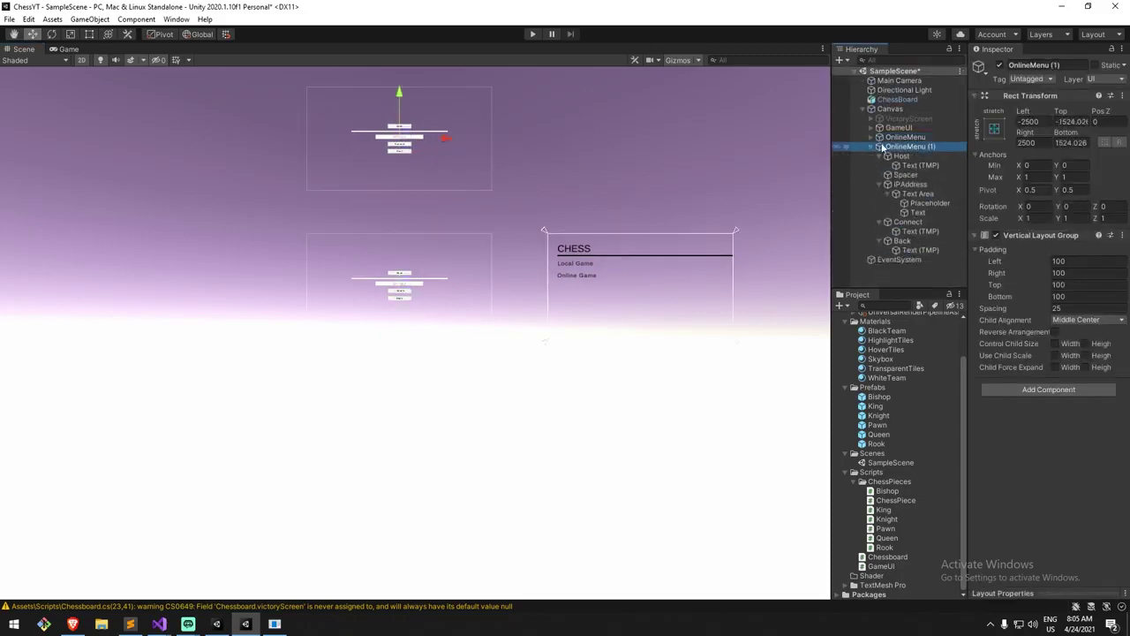
Rename the duplicated OnlineMenu (1) object as HostMenu.
key("F2")
type("HHostMenu")
key("Return")
Delete the Connect, IPAddress and Spacer objects from HostMenu.
left_click(879, 183)
left_click(876, 194)
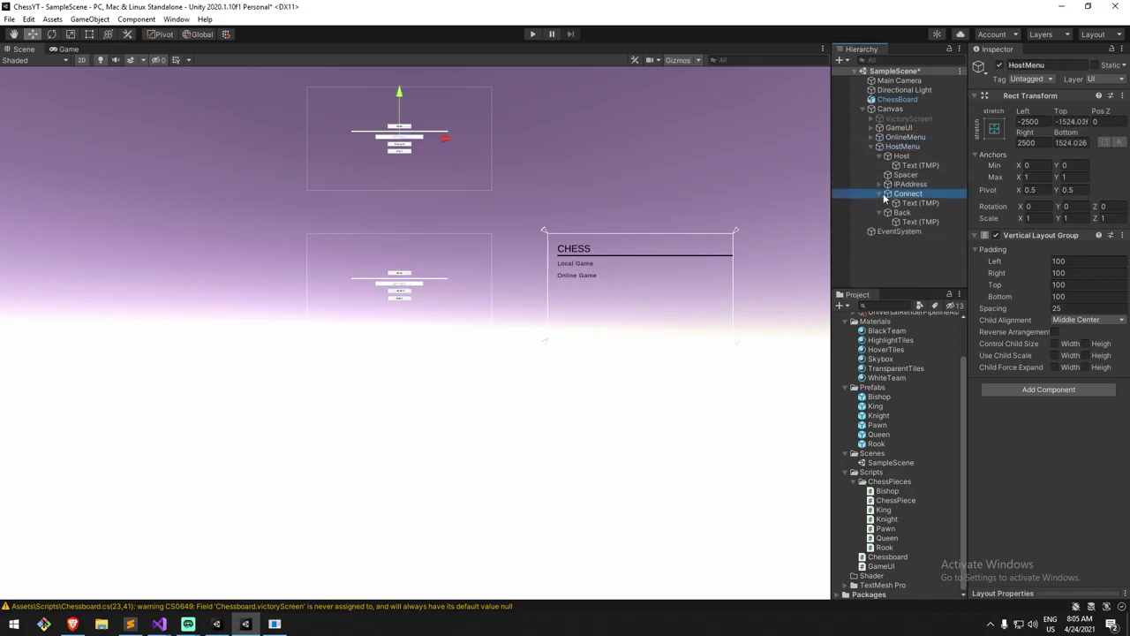
left_click(878, 194)
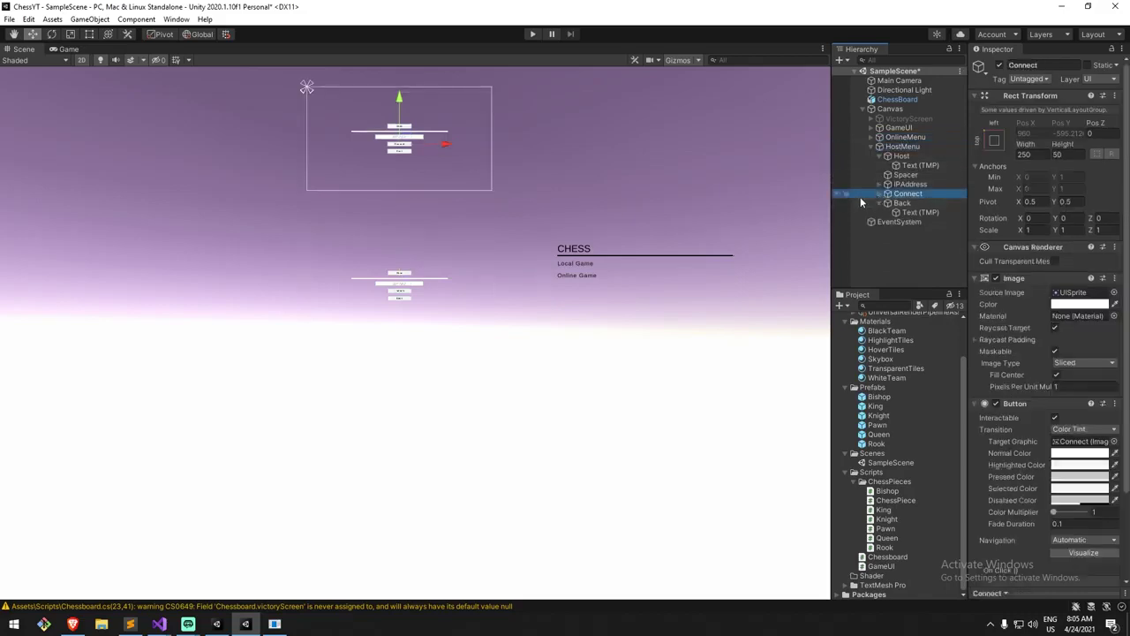
key("f")
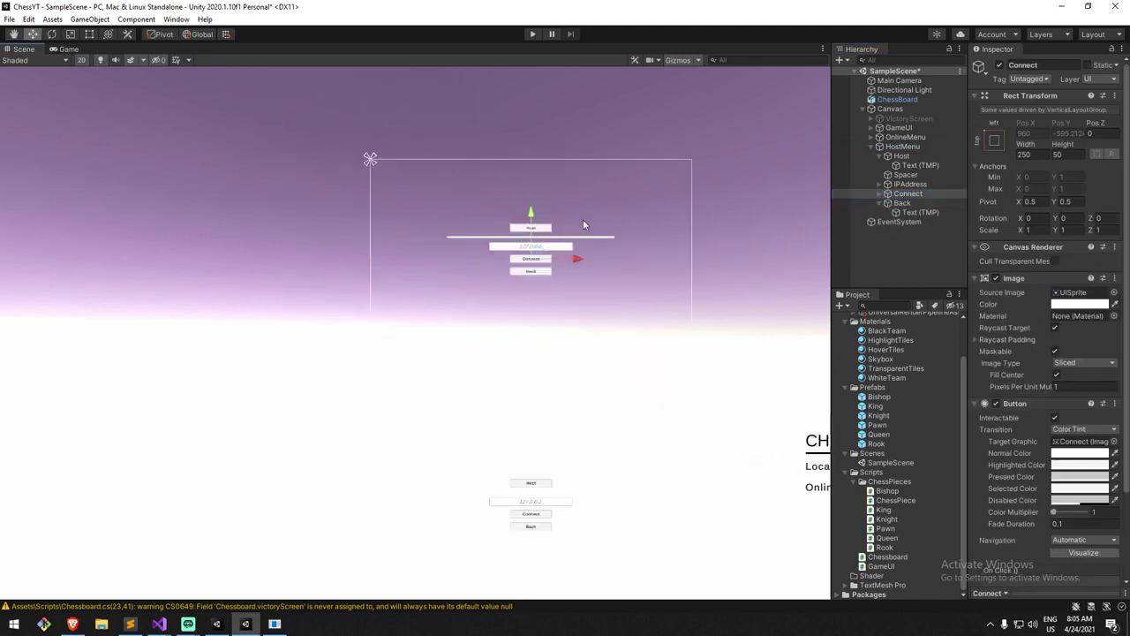
key("Delete")
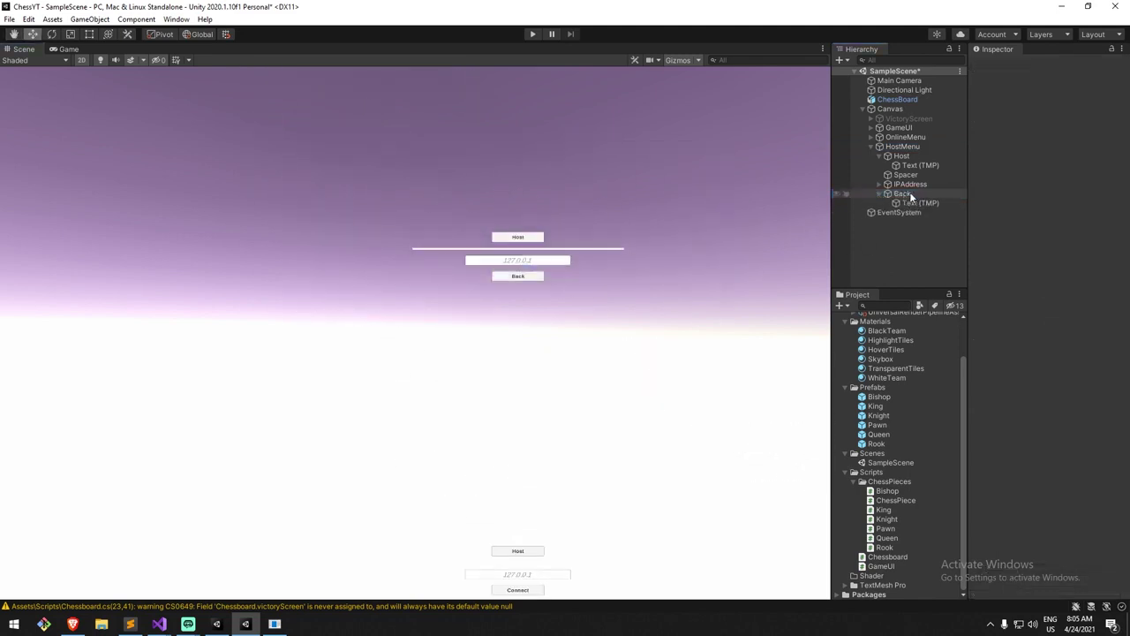
left_click(918, 185)
key("Delete")
left_click(912, 174)
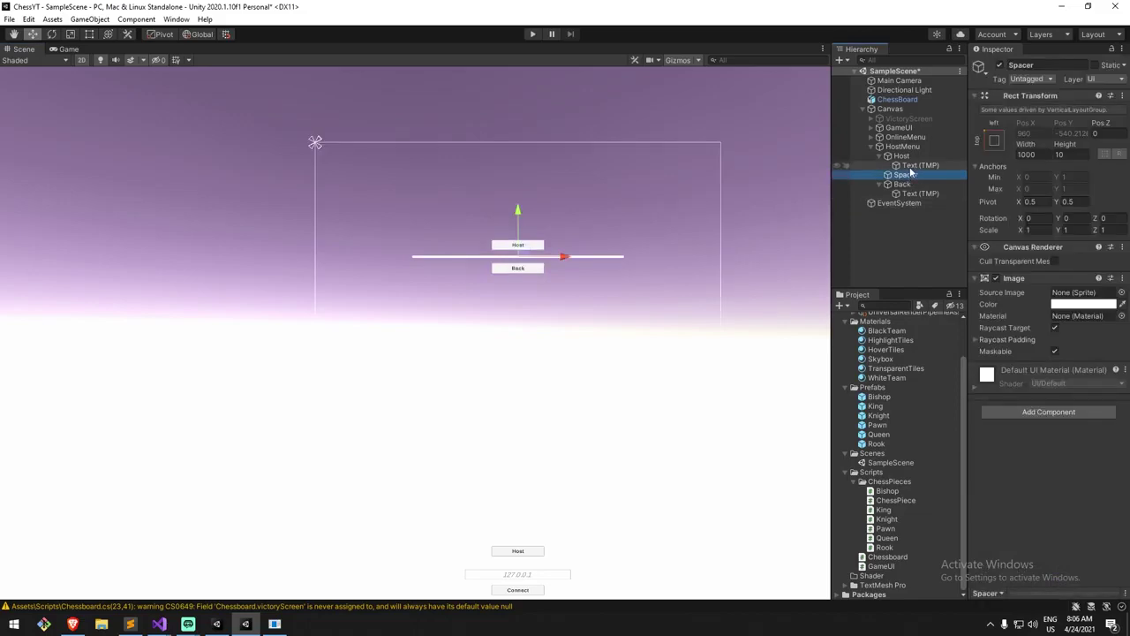
key("Delete")
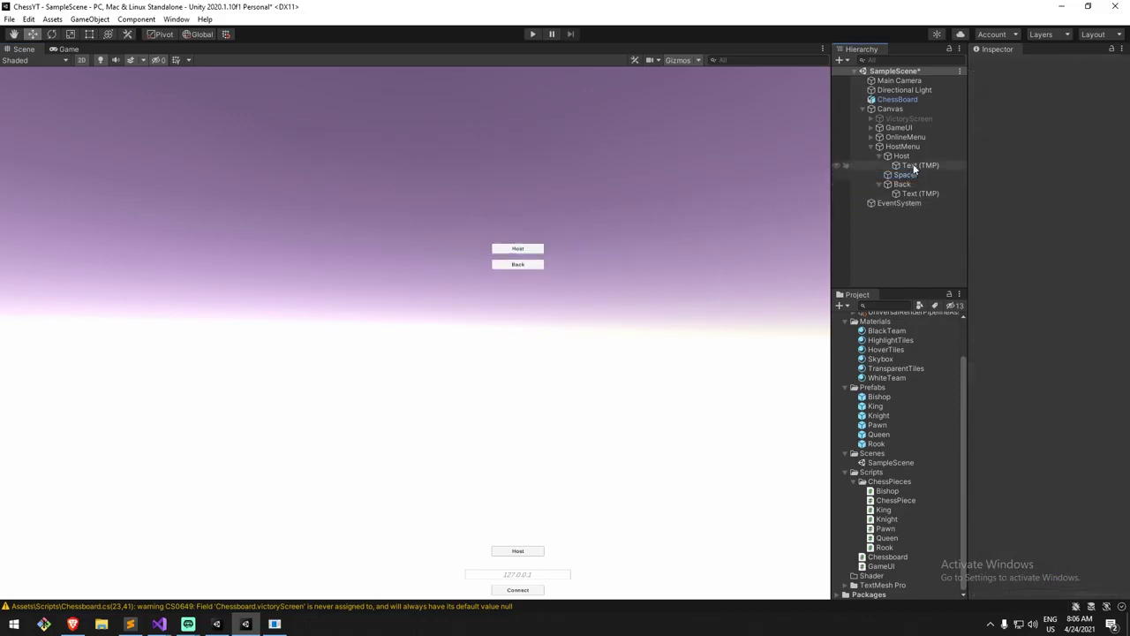
Delete the Host button together with its text from HostMenu, leaving only the Back button.
left_click_drag(911, 165, 910, 151)
left_click(910, 166)
key("Delete")
left_click(910, 166)
left_click(911, 157, "shift")
middle_click_drag(752, 163, 717, 172)
key("Delete")
left_click(904, 147)
left_click(902, 156)
right_click(901, 147)
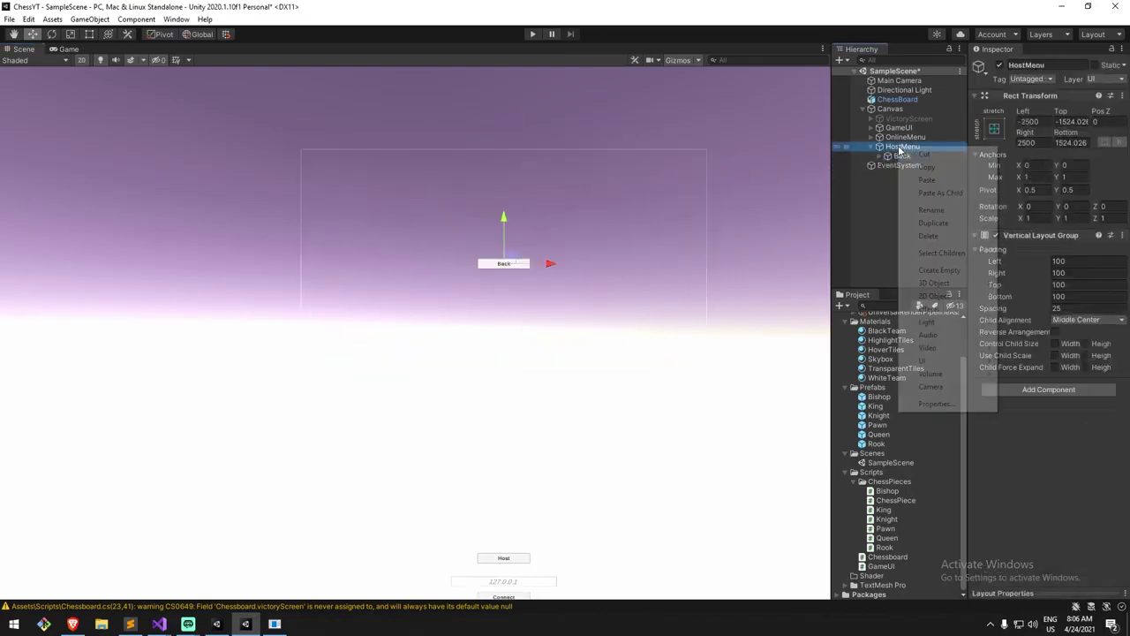
mouse_move(922, 360)
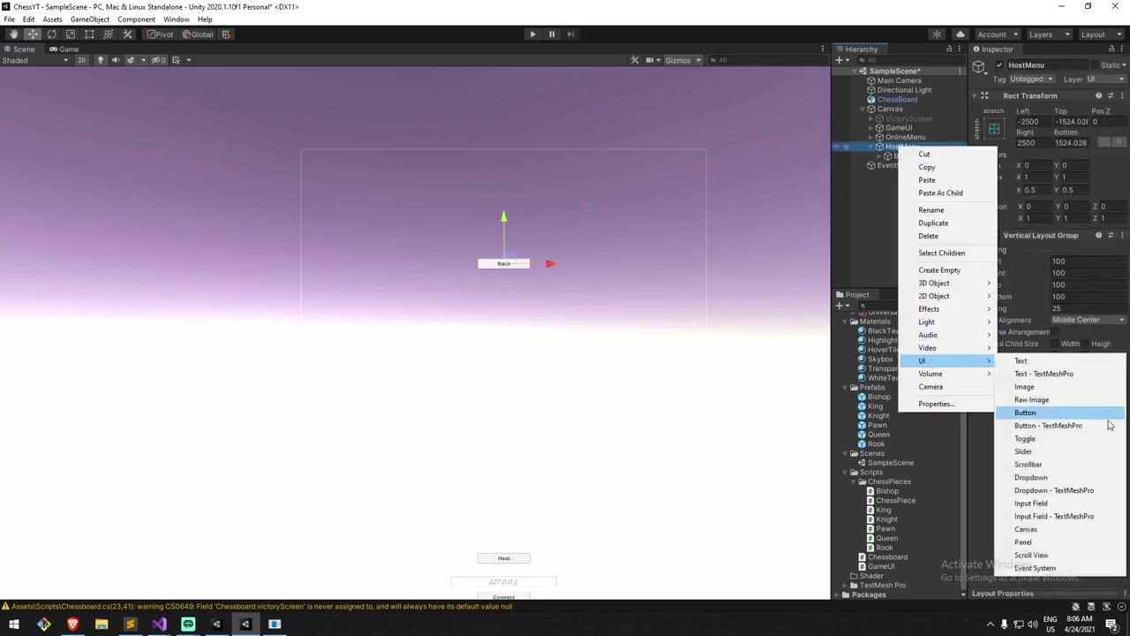
left_click(1059, 425)
key("ctrl+z")
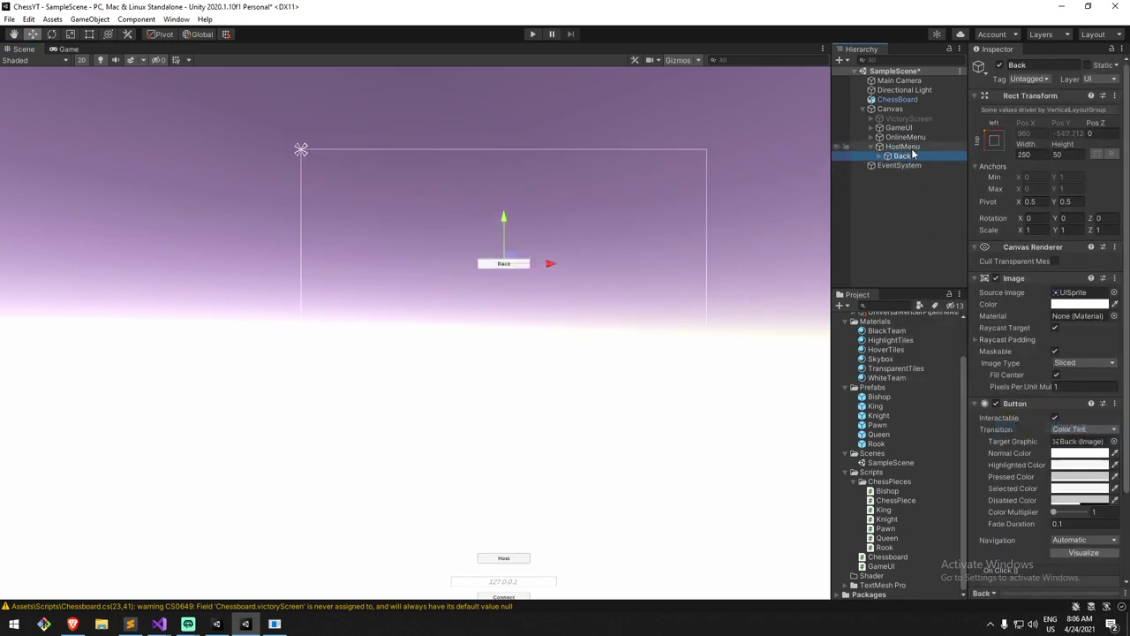
Add a TextMeshPro text object under HostMenu and name it WaitingForOponnent.
right_click(912, 147)
mouse_move(976, 291)
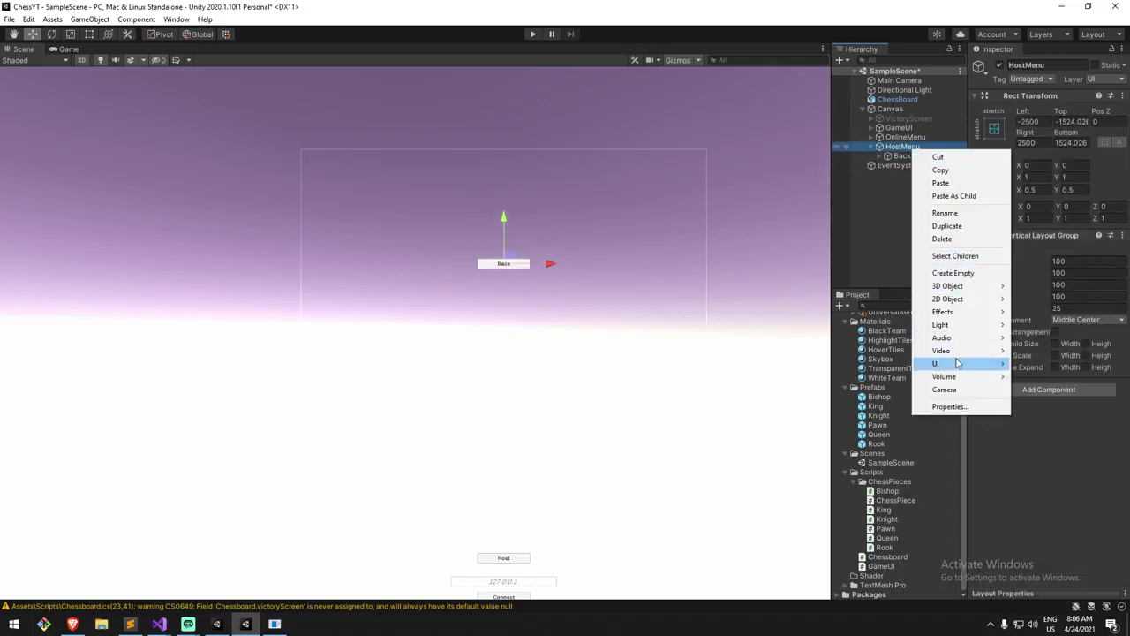
mouse_move(972, 364)
left_click(830, 376)
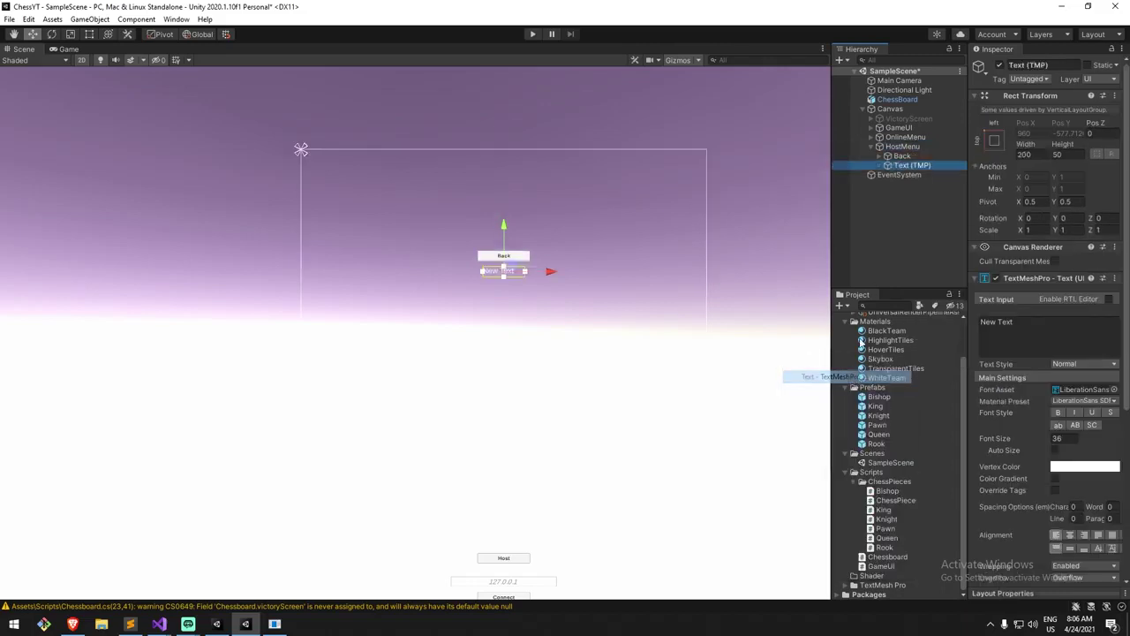
type("Wa")
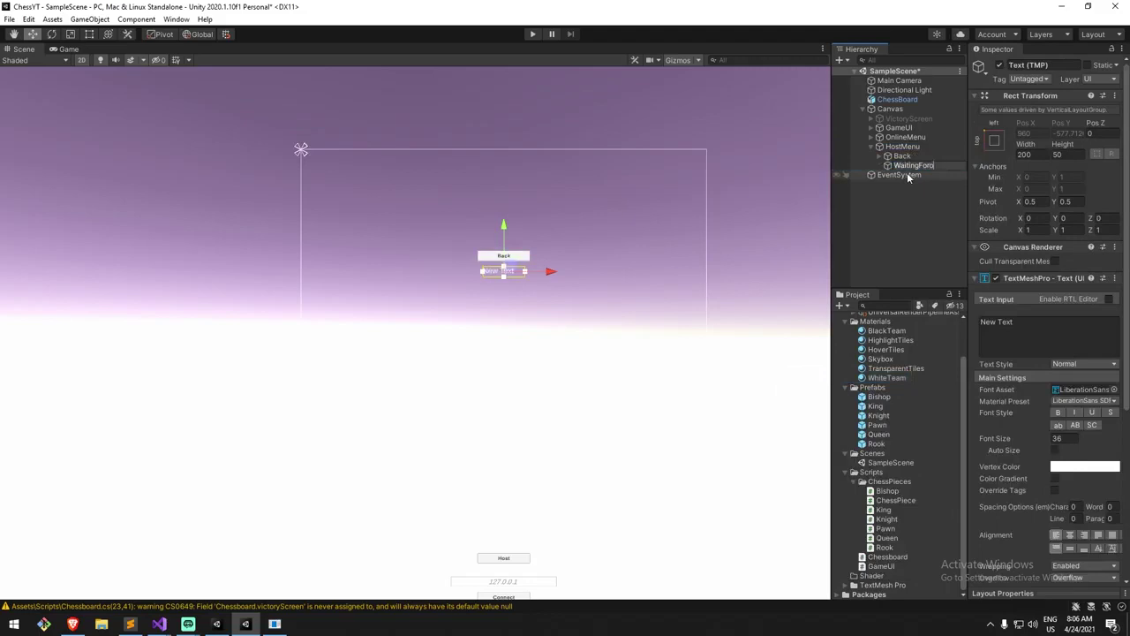
type("itingForOpponnet")
key("Return")
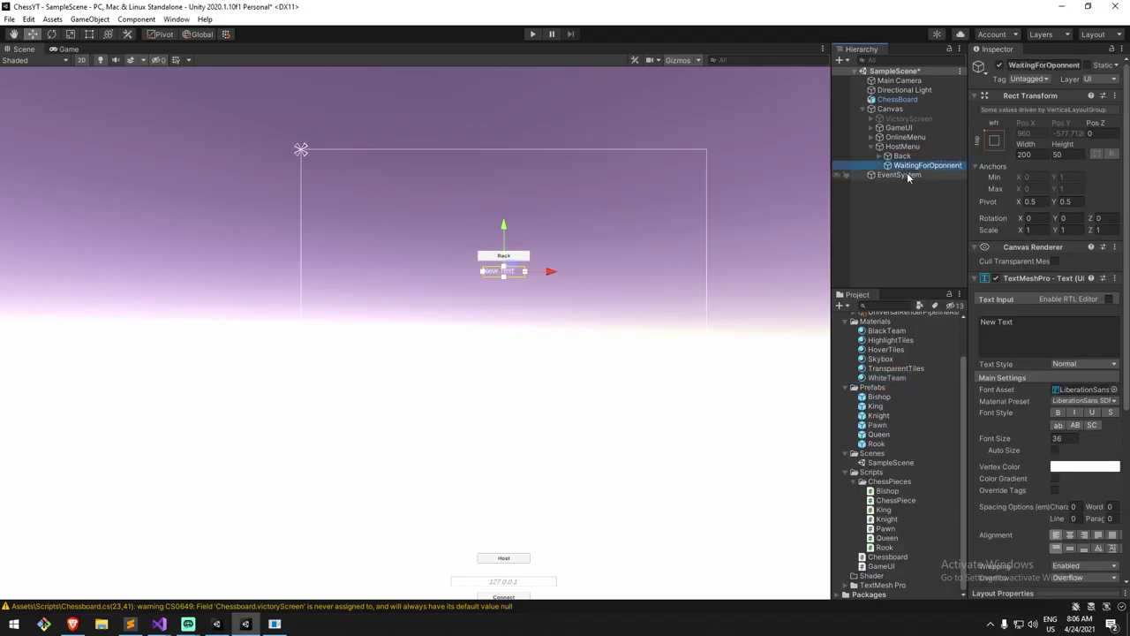
Place WaitingForOponnent above Back in HostMenu and set its text to "Waiting for connection...".
left_click_drag(925, 167, 915, 157)
scroll(590, 238, "up", 3)
left_click(1022, 315)
key("alt+Tab")
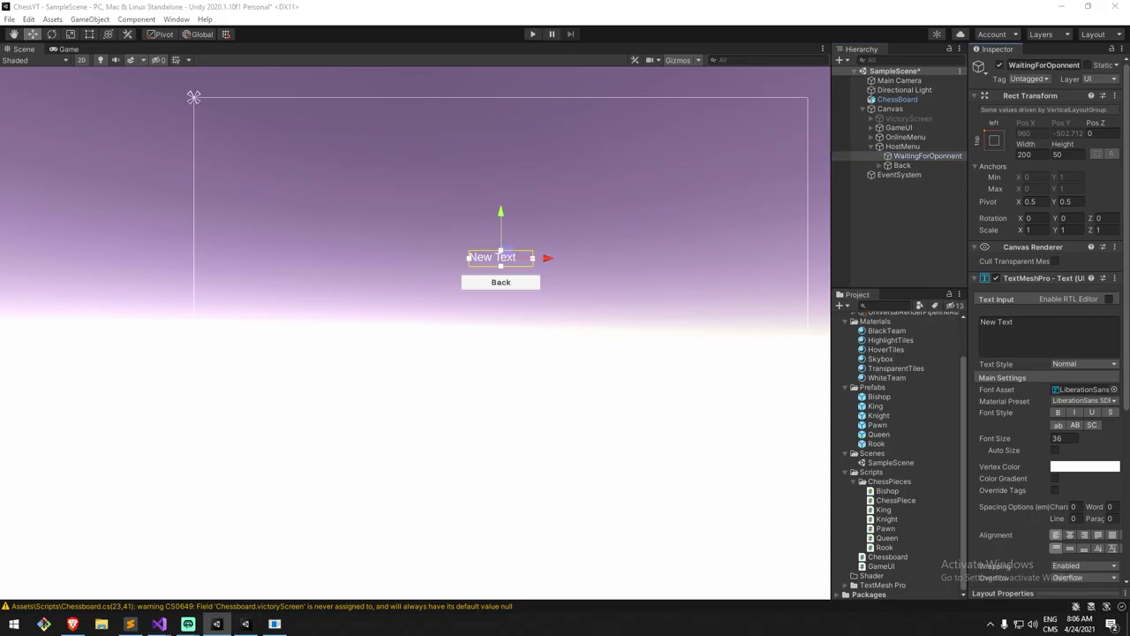
left_click(1008, 334)
type("Waiting for connection...")
Set the WaitingForOponnent text box to a width of 1000 and a height of 100.
scroll(506, 229, "up", 5)
middle_click_drag(705, 230, 713, 202)
scroll(712, 203, "down", 5)
left_click_drag(1040, 154, 476, 94)
type("600")
type("1000")
key("Tab")
type("100")
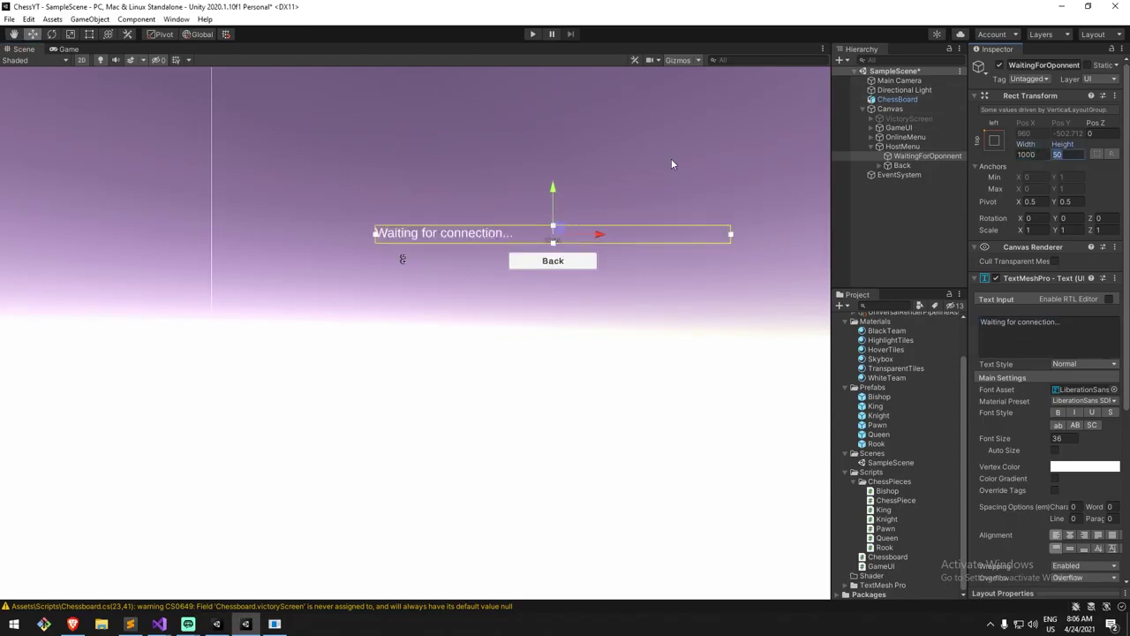
Centre the waiting text horizontally and vertically in its box and make it italic.
scroll(1077, 490, "down", 5)
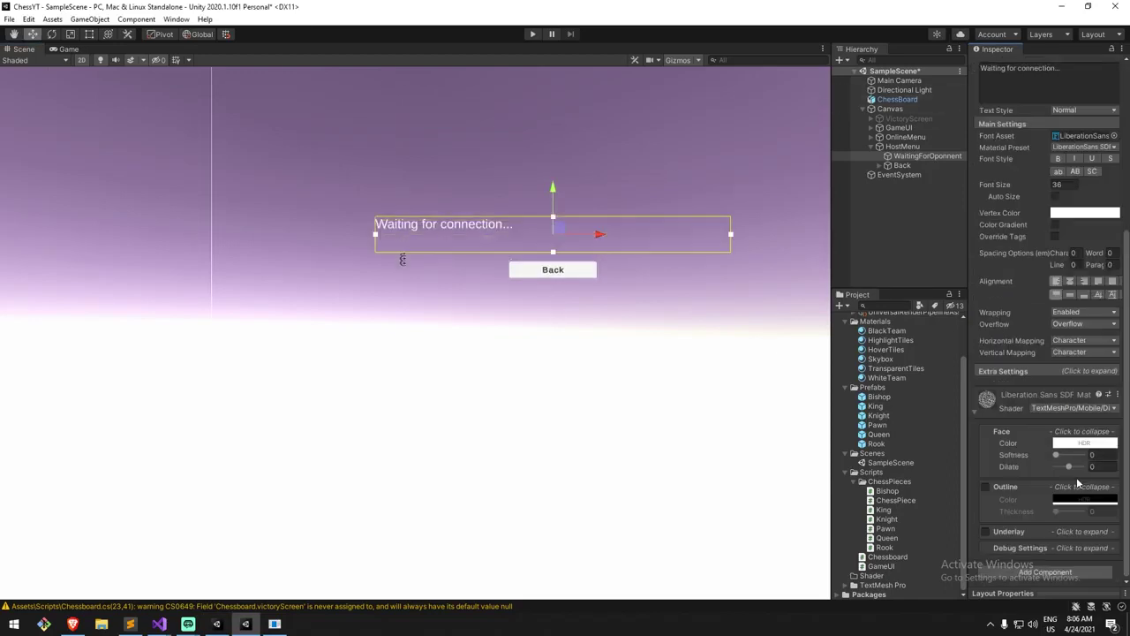
left_click(1069, 280)
left_click(1074, 158)
scroll(674, 188, "up", 2)
Set the waiting text's font size to 32.
left_click(1058, 184)
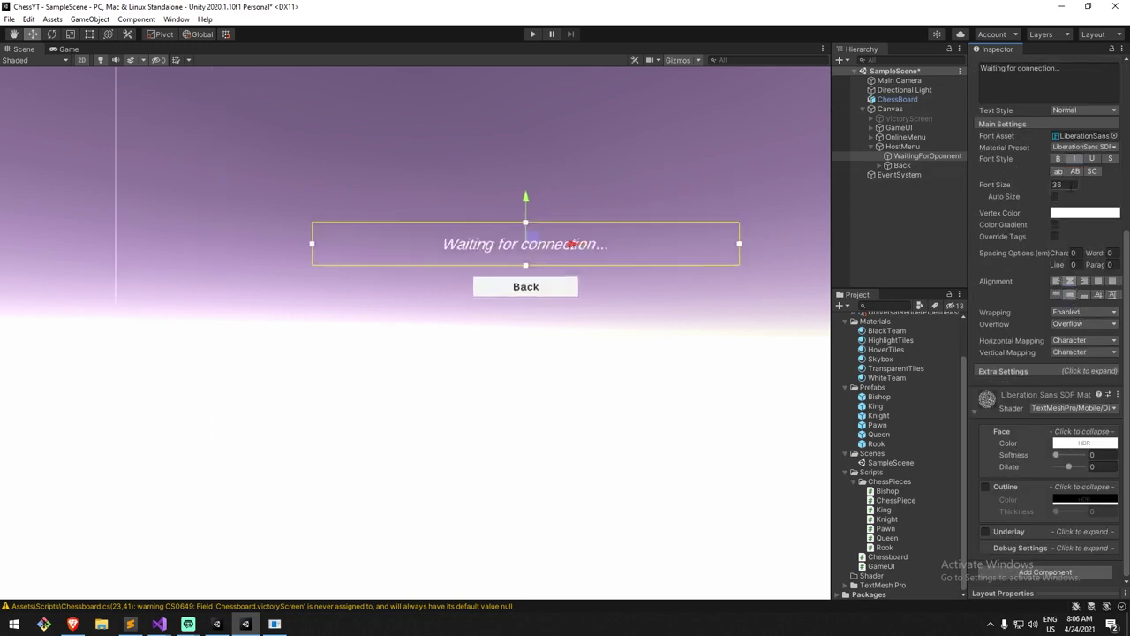
type("52")
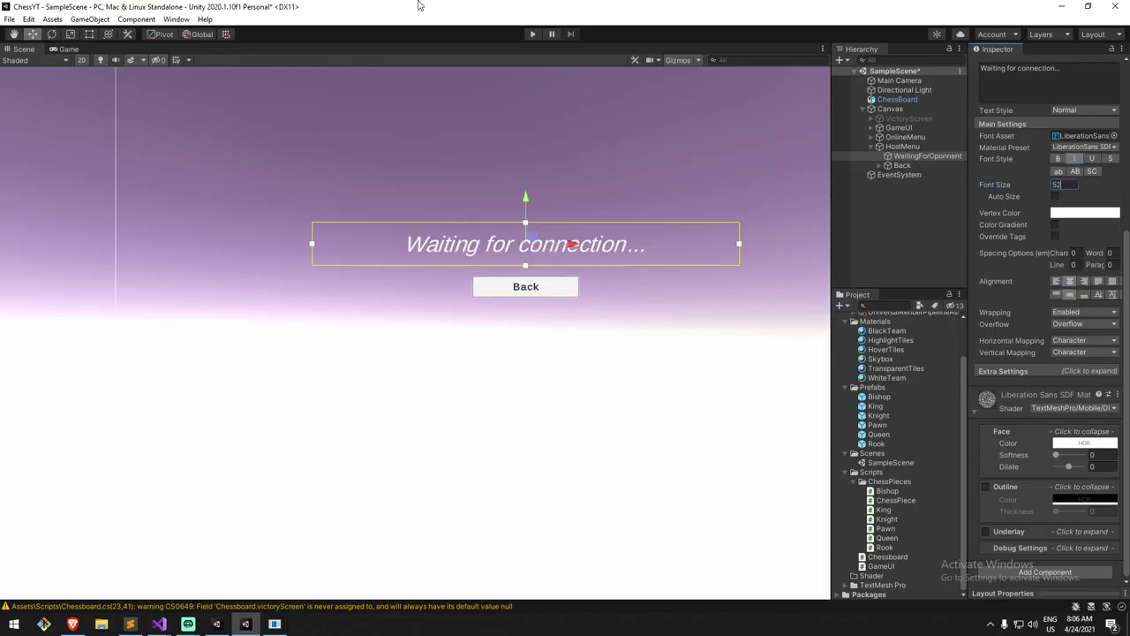
type("32")
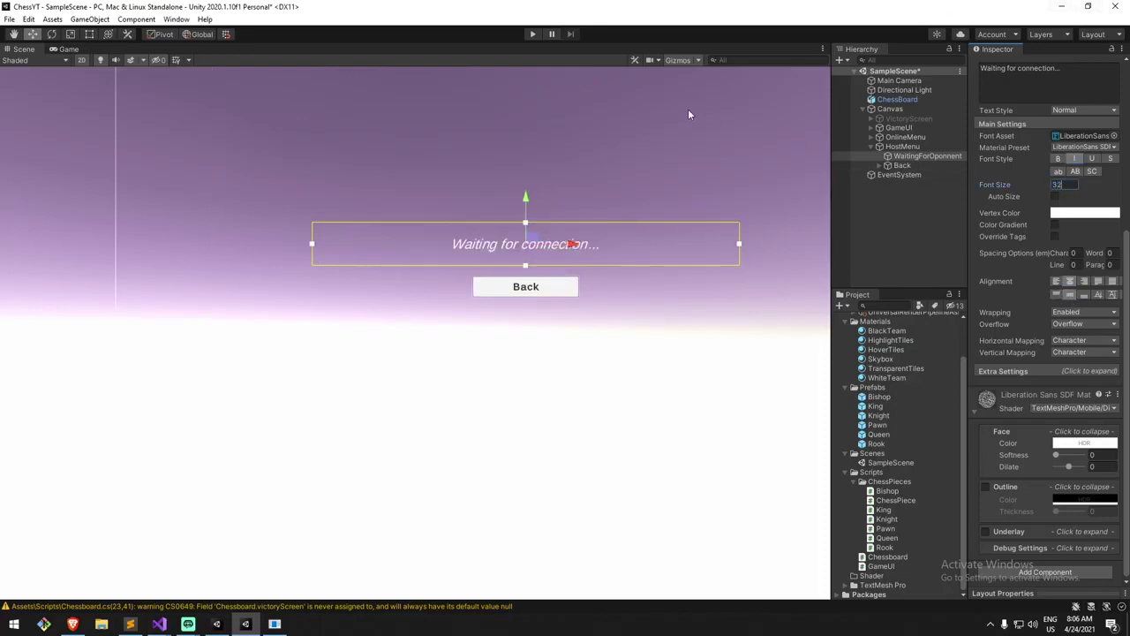
Set the waiting text's vertex color to black with an alpha of 200.
scroll(1099, 224, "up", 5)
left_click(1084, 468)
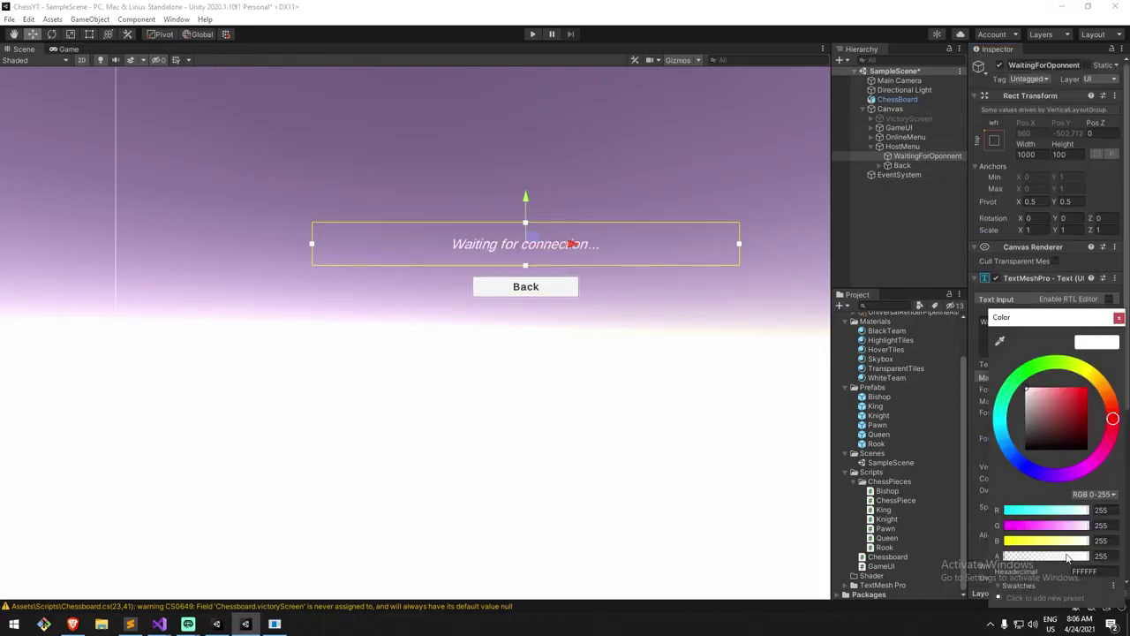
left_click(1101, 556)
type("200")
left_click(1118, 317)
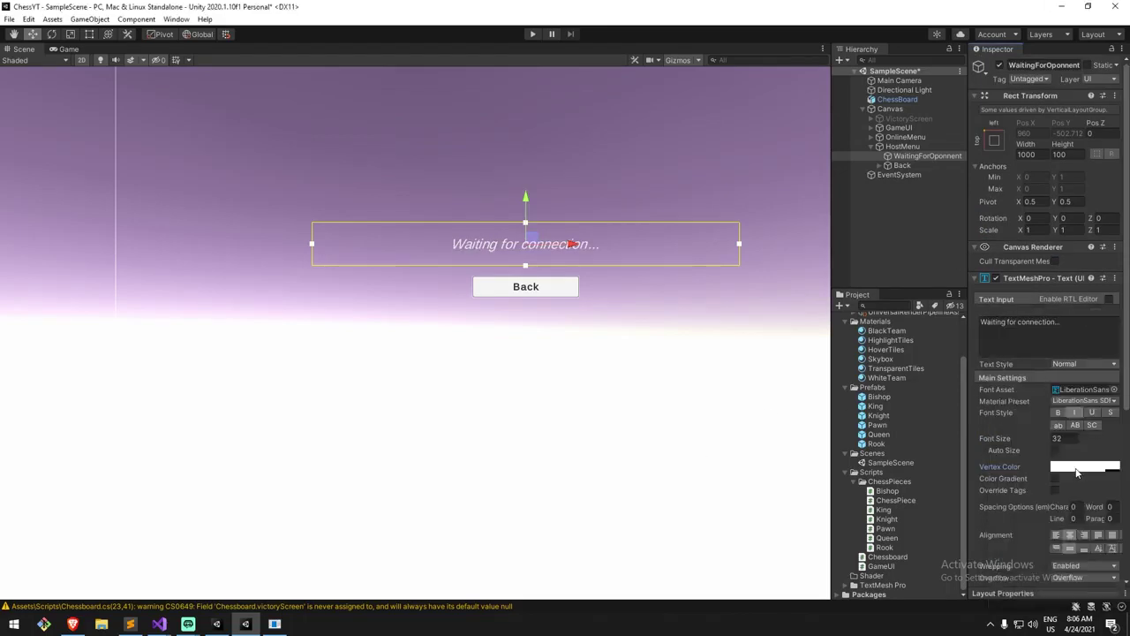
left_click(1076, 472)
left_click_drag(1064, 419, 905, 515)
left_click(1119, 319)
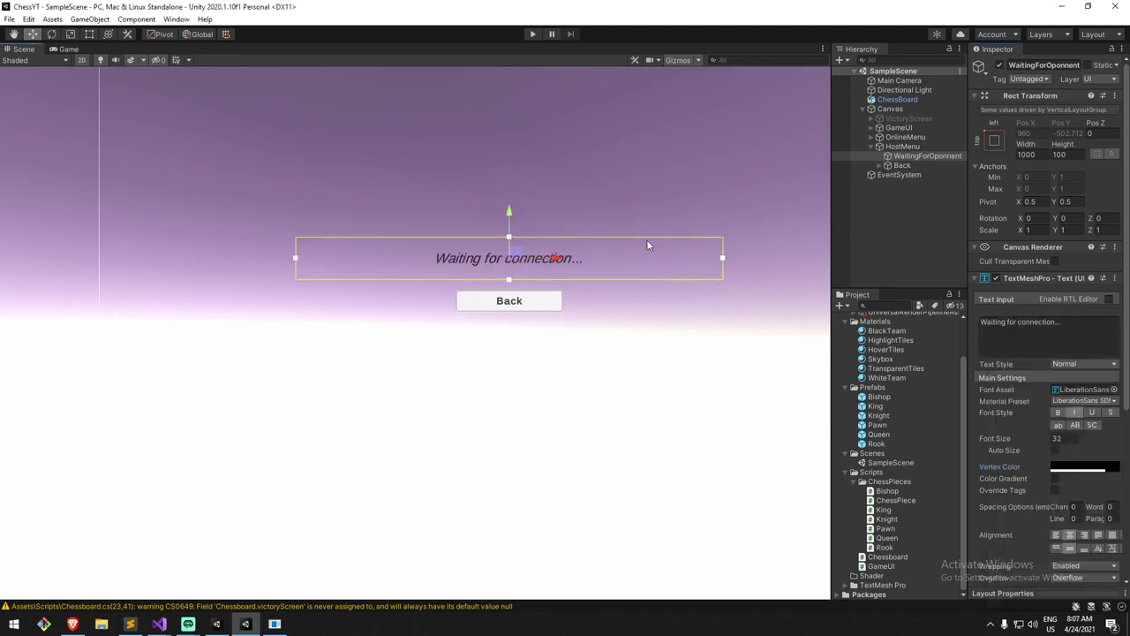
Change the image color of HostMenu's Back button to black.
scroll(649, 243, "down", 2)
left_click(566, 292)
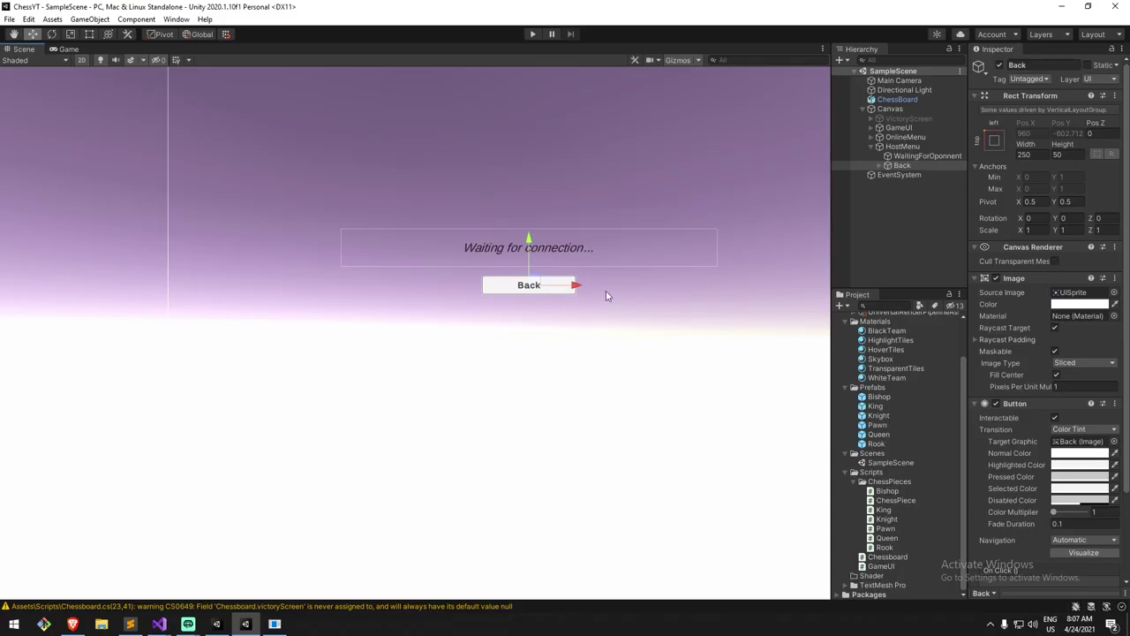
left_click(1075, 305)
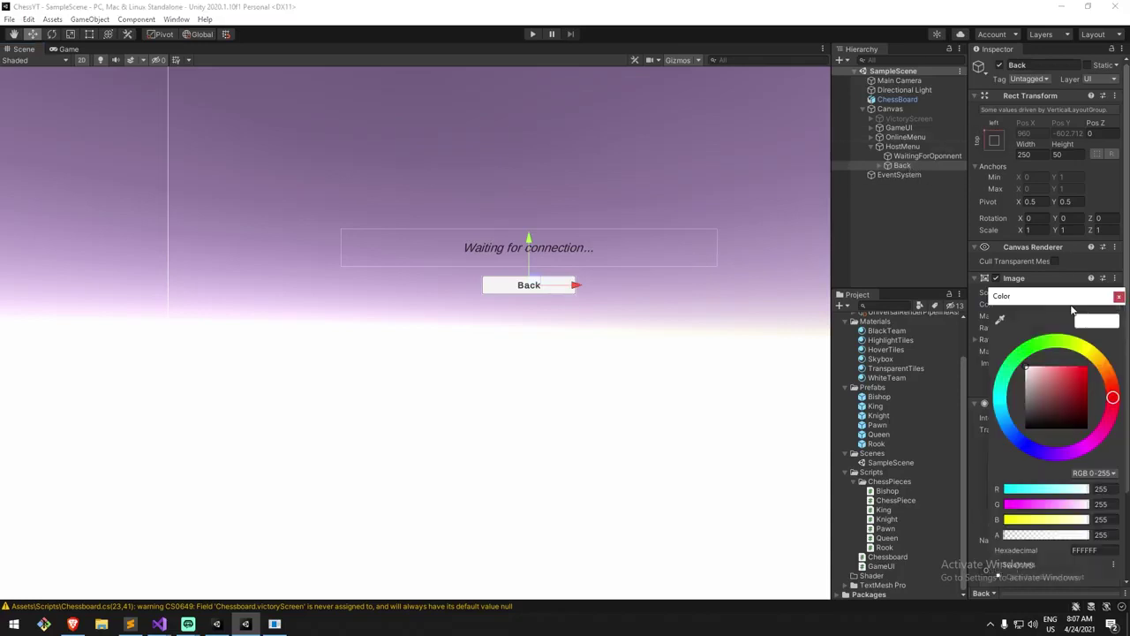
left_click_drag(1062, 430, 1088, 429)
left_click(1119, 296)
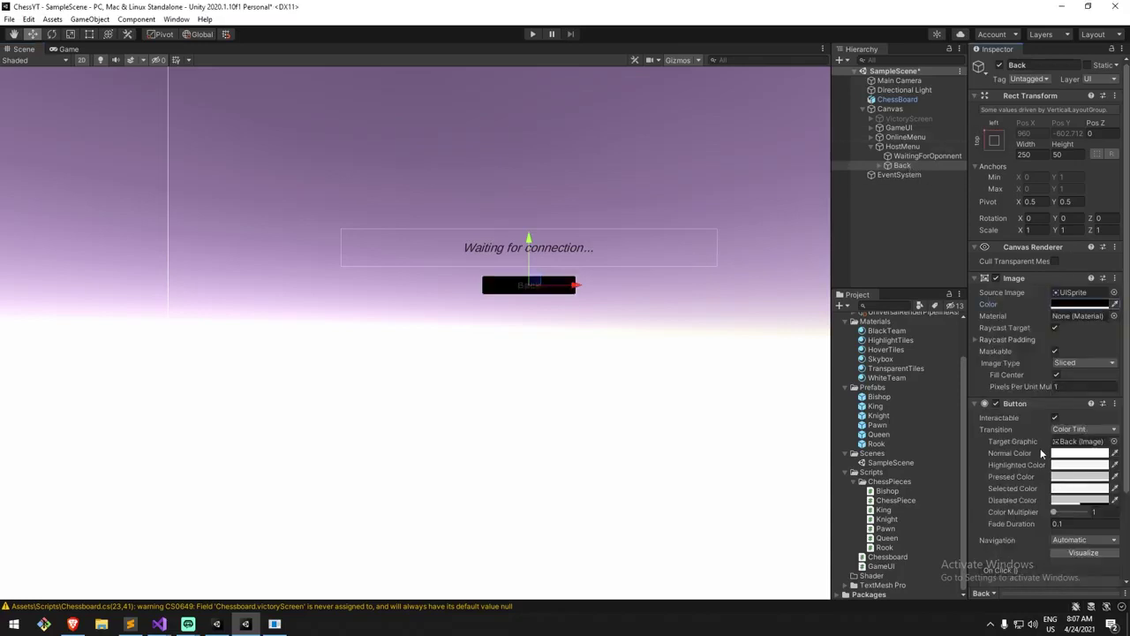
Copy the Image component of HostMenu's Back button.
scroll(1033, 397, "down", 3)
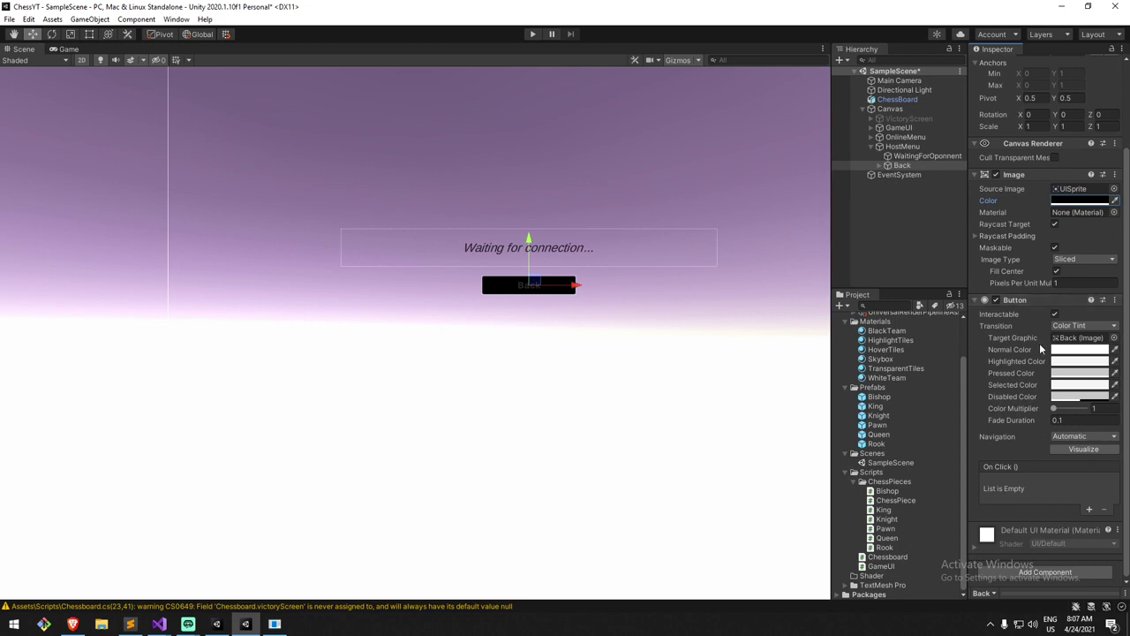
left_click(887, 166)
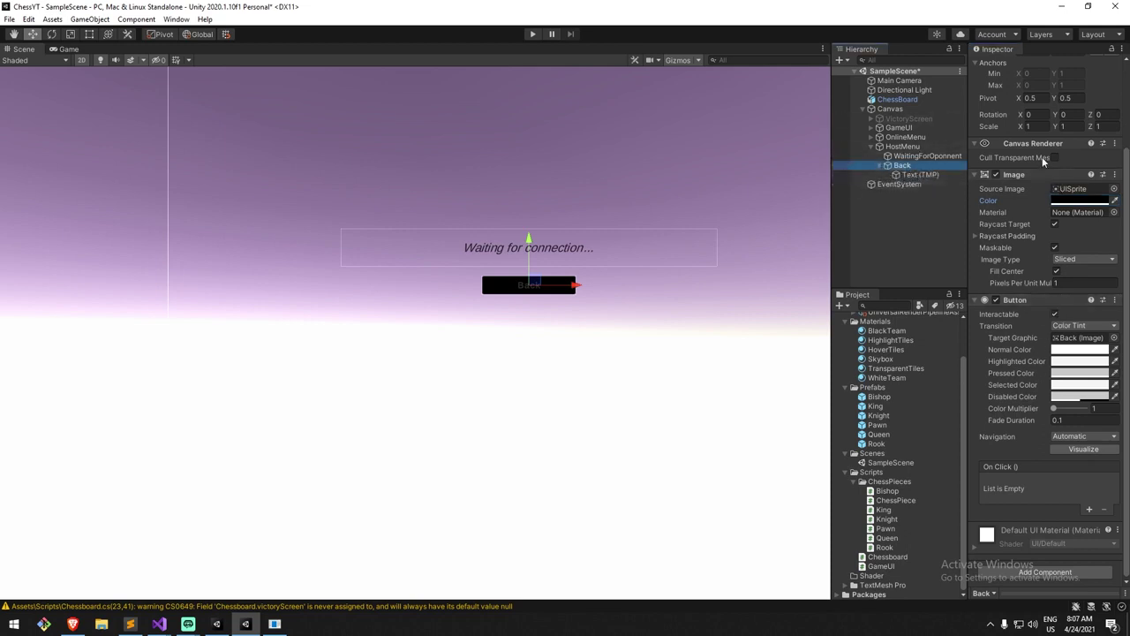
right_click(1028, 174)
left_click(1042, 265)
Paste the copied Image component values onto the Host, Connect and Back buttons of OnlineMenu.
double_click(905, 137)
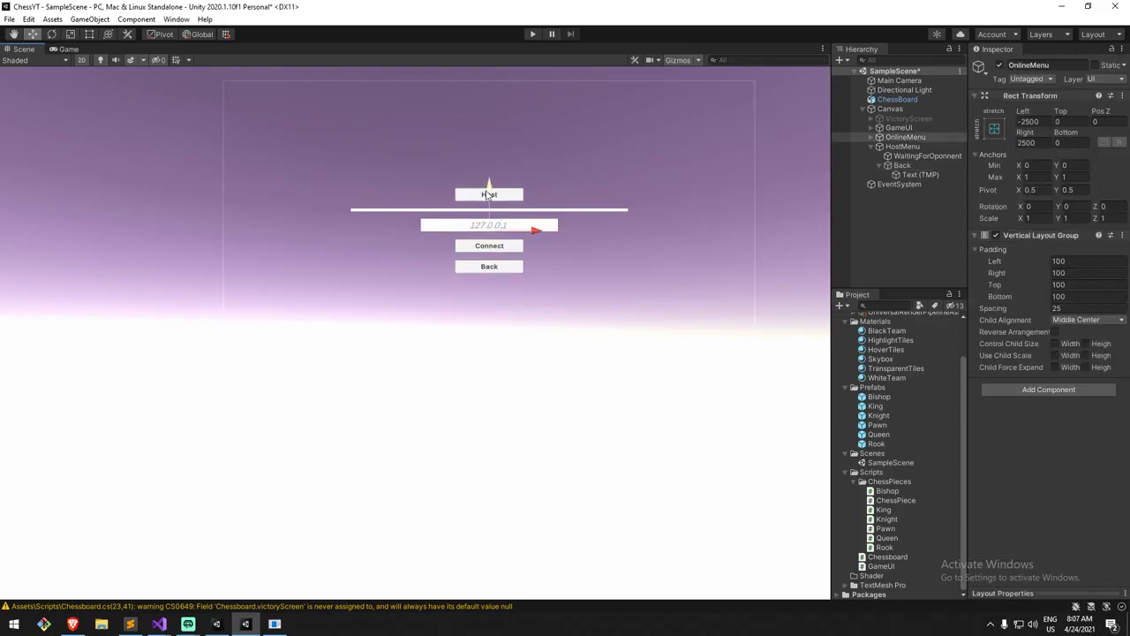
left_click(484, 193)
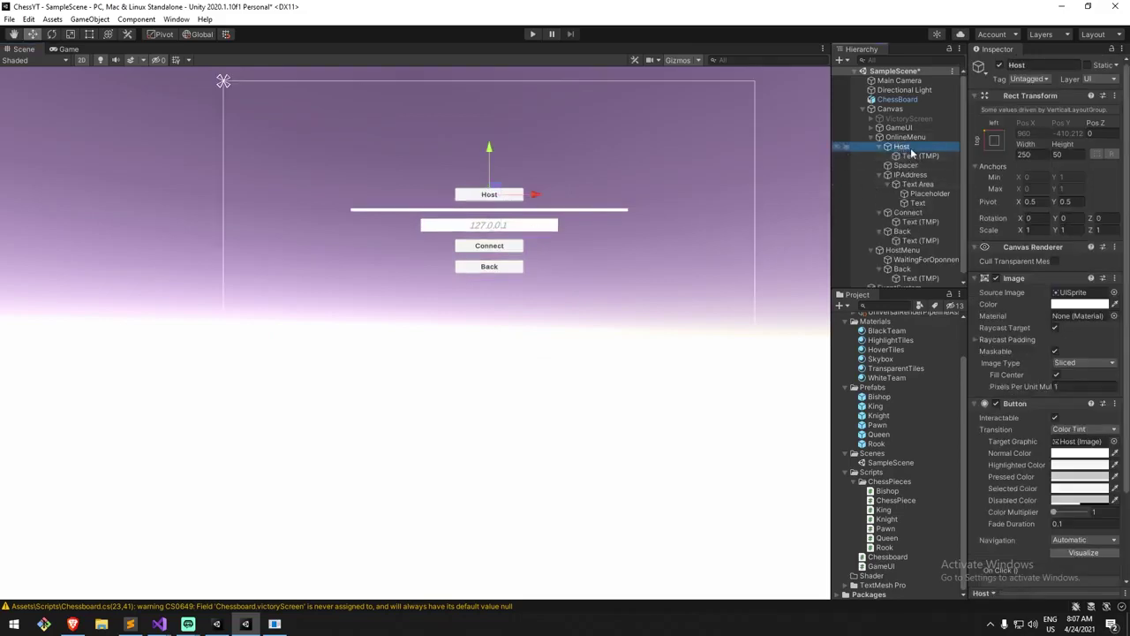
left_click(918, 213, "ctrl")
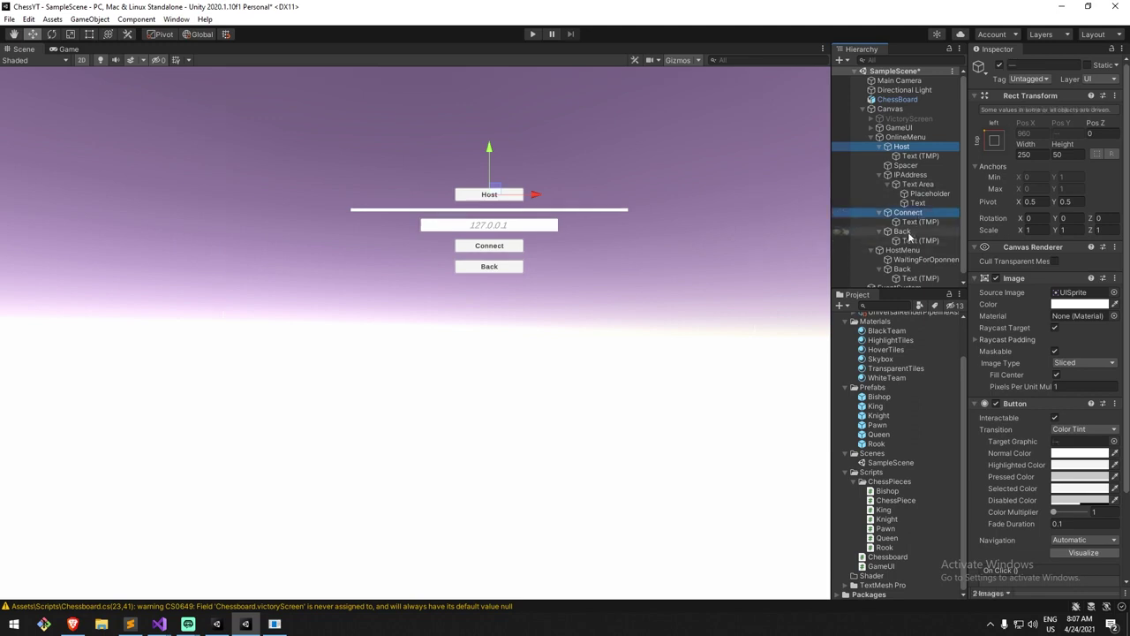
left_click(903, 230, "ctrl")
right_click(1005, 280)
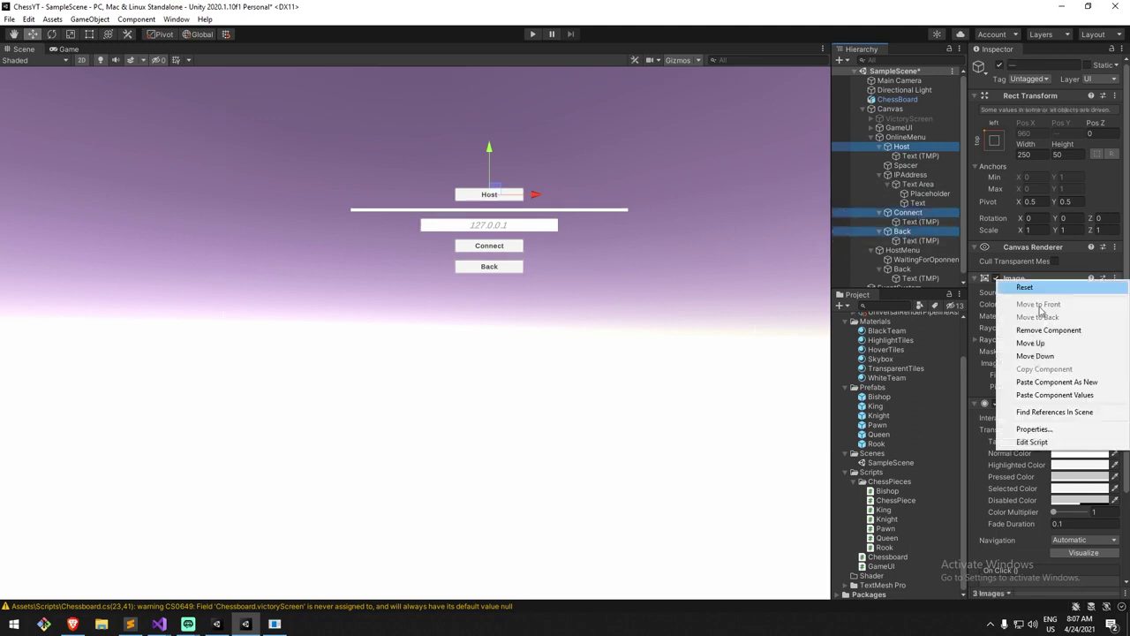
left_click(1087, 399)
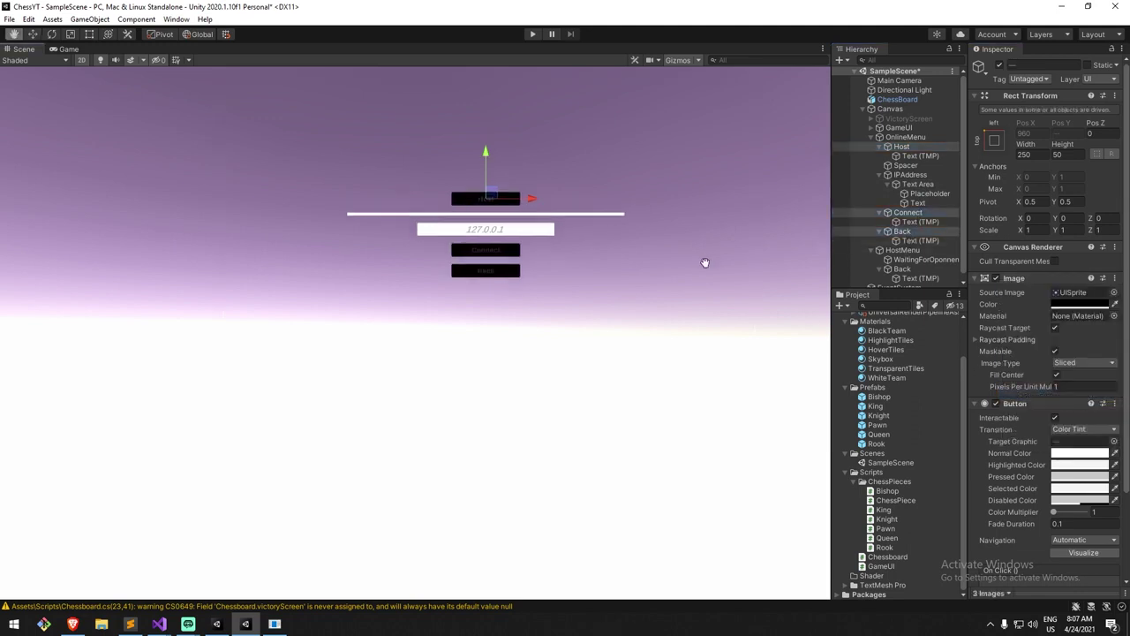
Set the vertex color of the Host button's text in OnlineMenu to white.
middle_click_drag(704, 262, 690, 280)
left_click(918, 155)
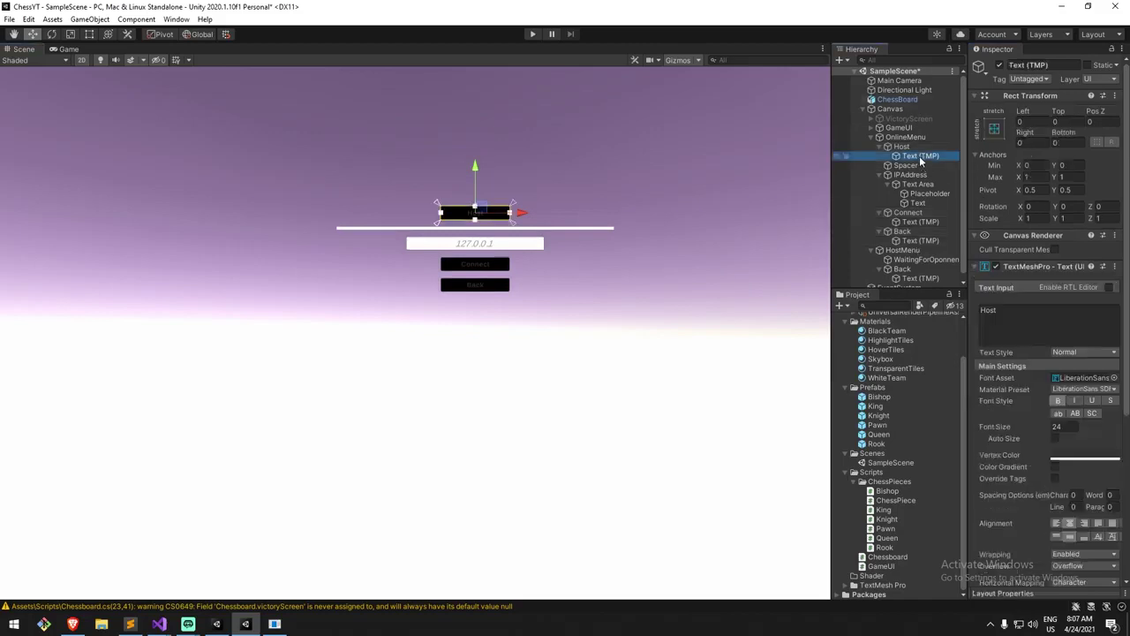
left_click(1042, 331)
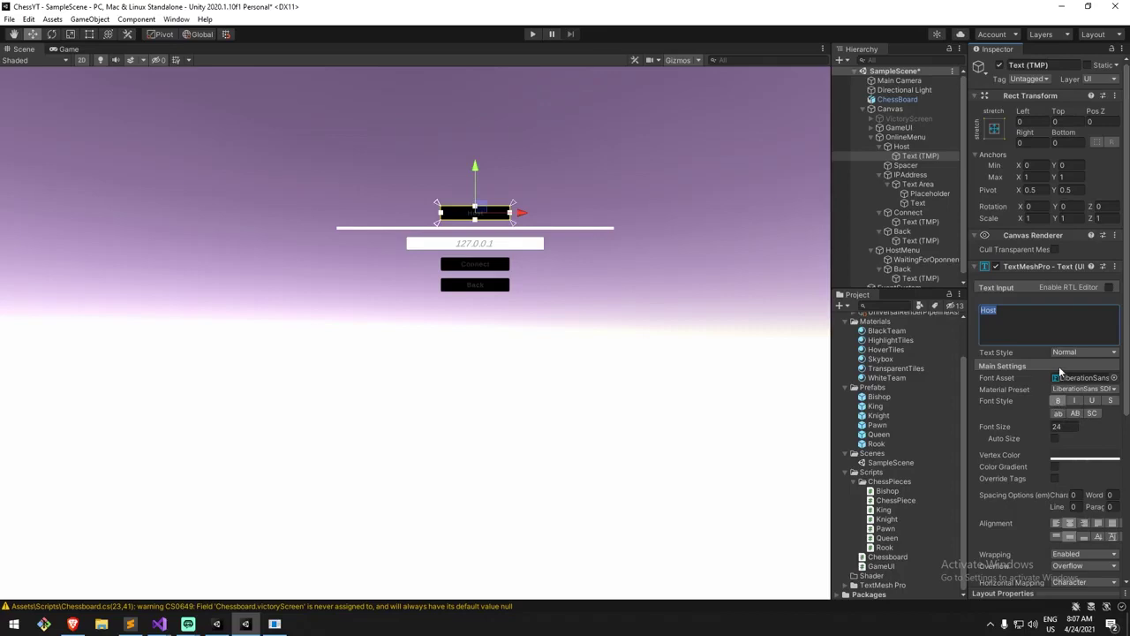
scroll(1059, 367, "down", 2)
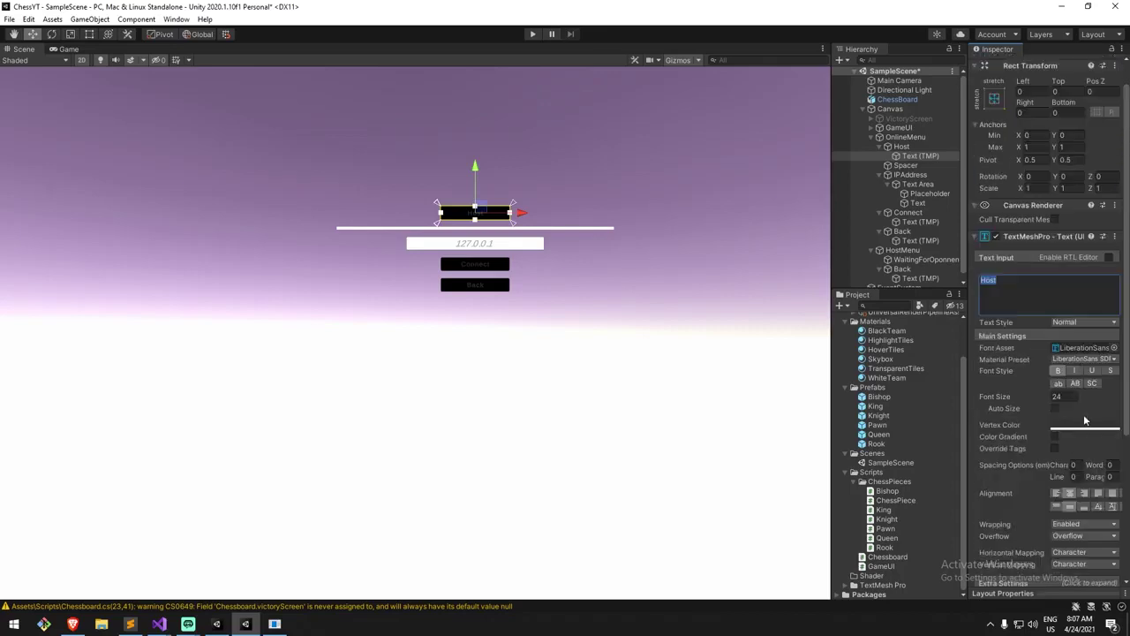
left_click(1085, 427)
left_click_drag(1057, 423, 843, 284)
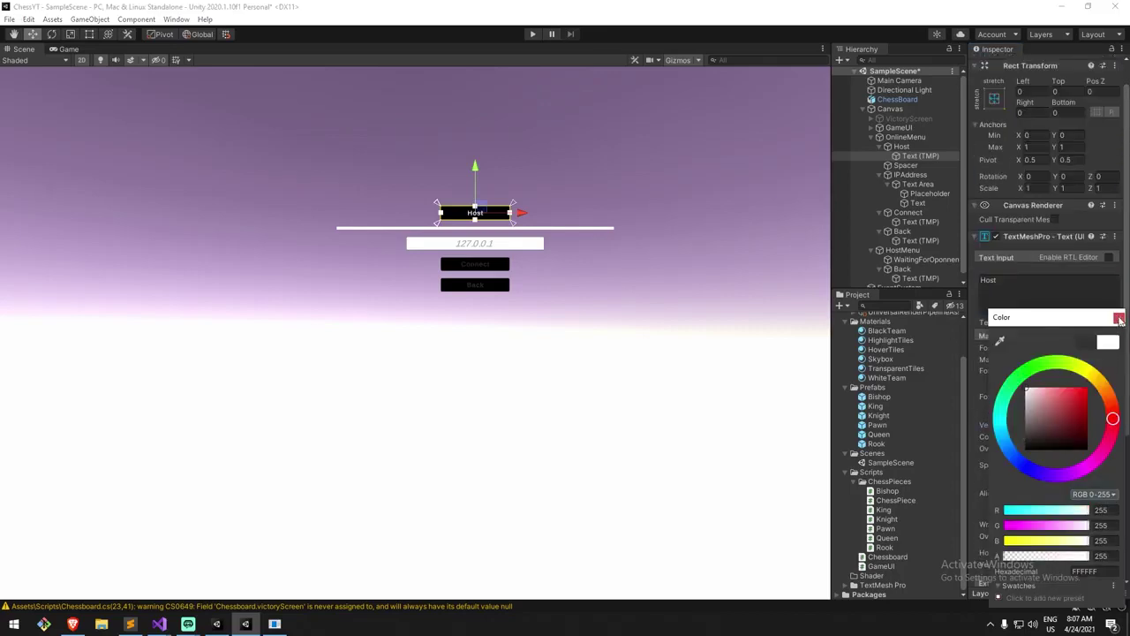
left_click(1119, 318)
Copy the Host label's TextMeshPro component and paste its values onto the IPAddress text and OnlineMenu's Connect and Back labels.
right_click(1018, 247)
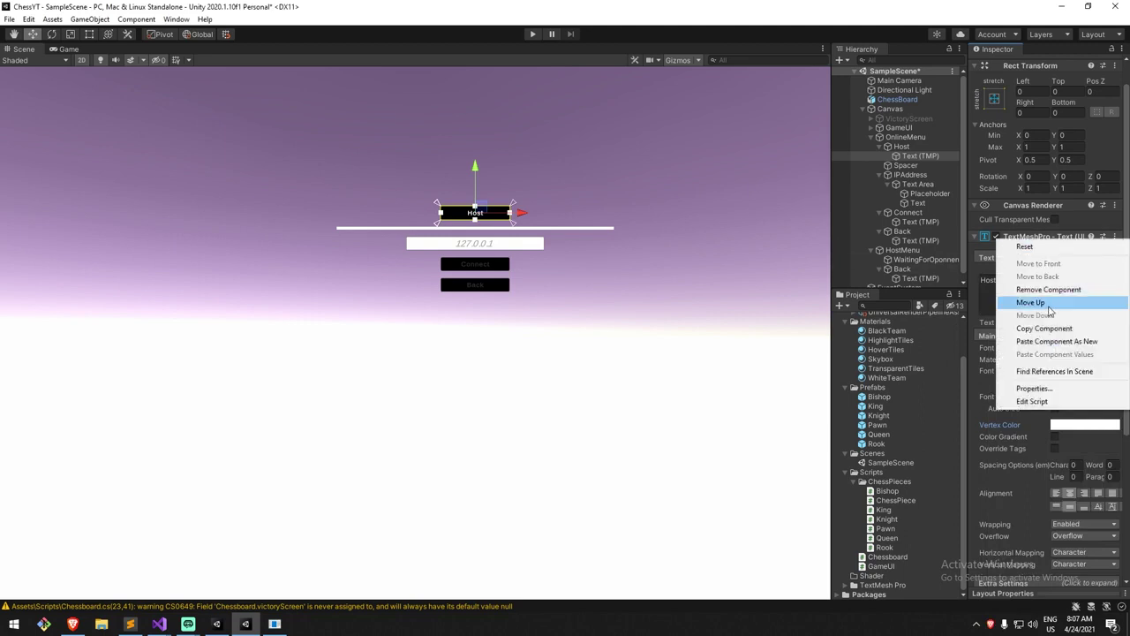
left_click(1016, 319)
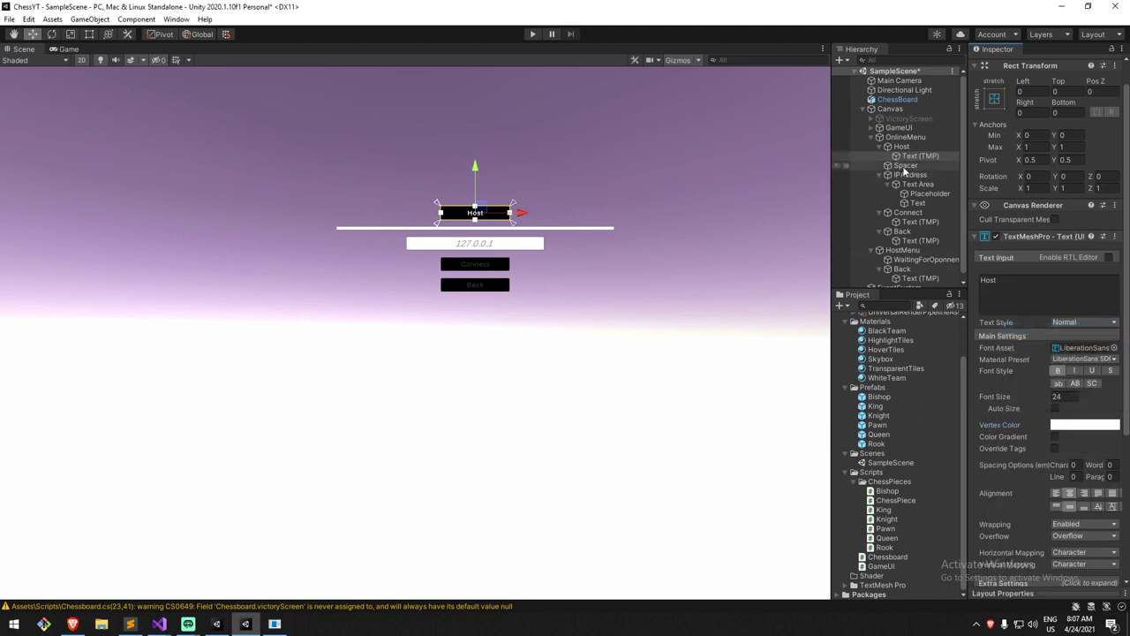
left_click(926, 201, "ctrl")
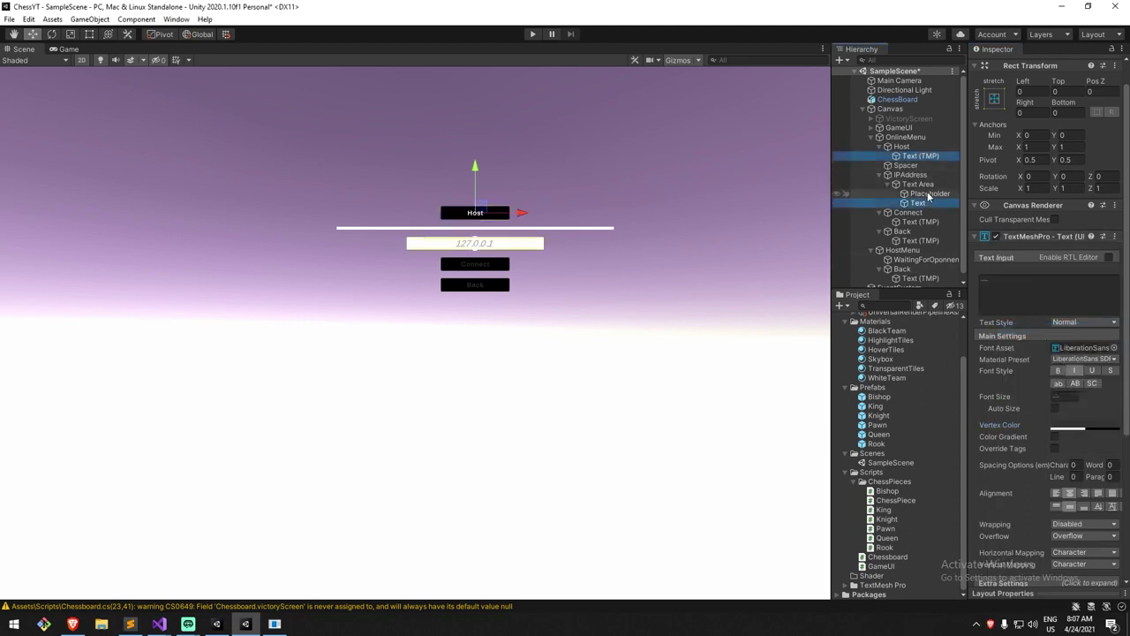
left_click(928, 194)
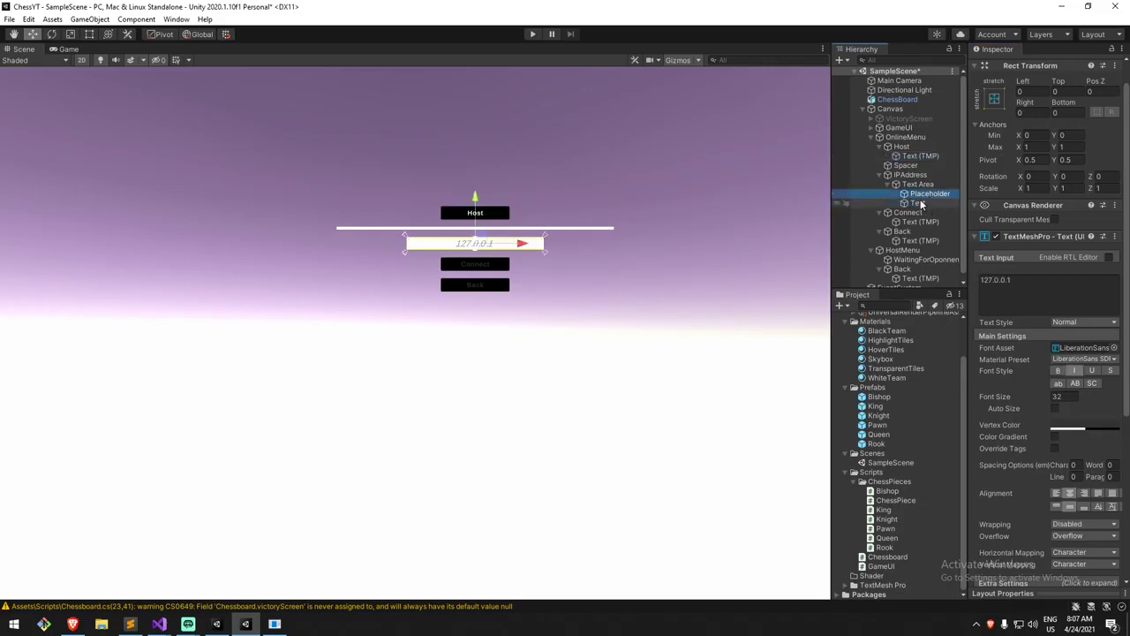
left_click(920, 200)
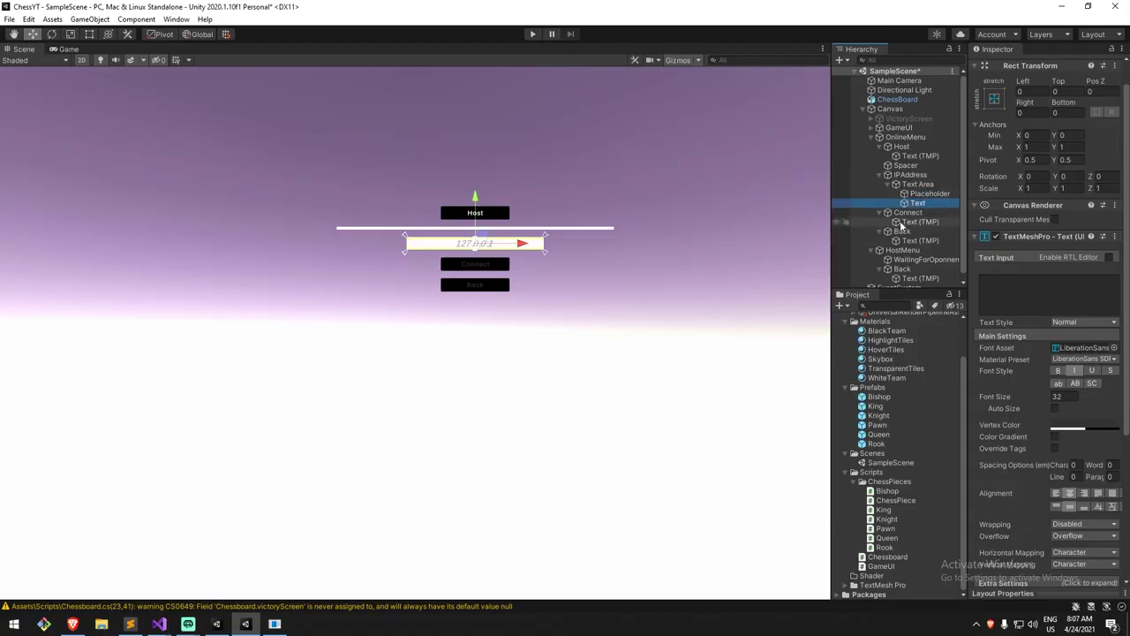
left_click(916, 223, "ctrl")
left_click(919, 240, "ctrl")
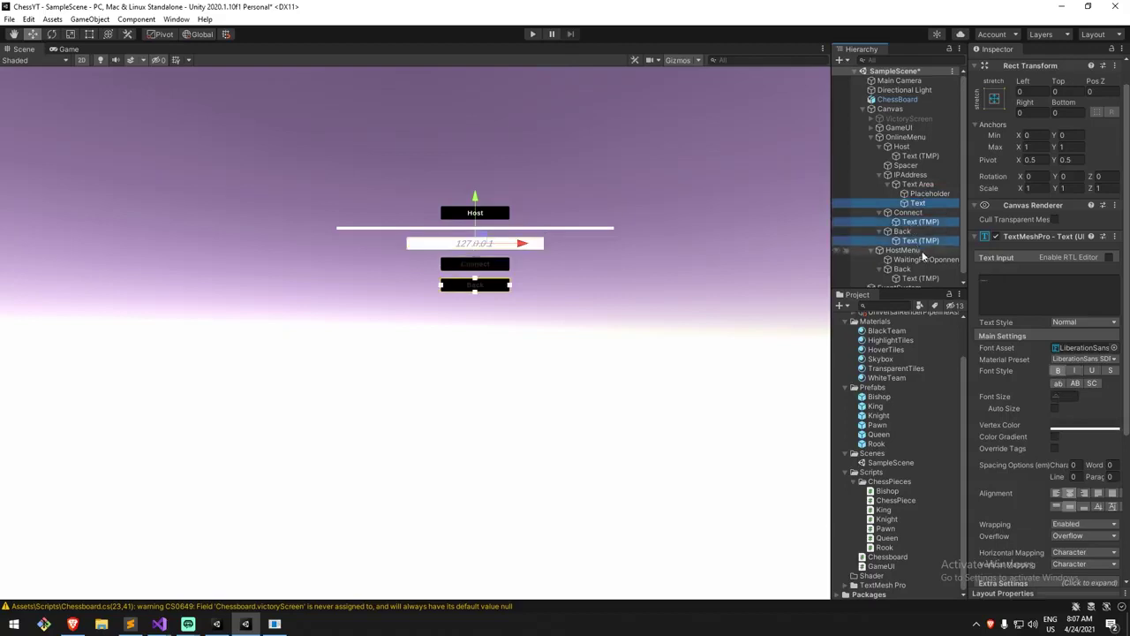
right_click(1020, 237)
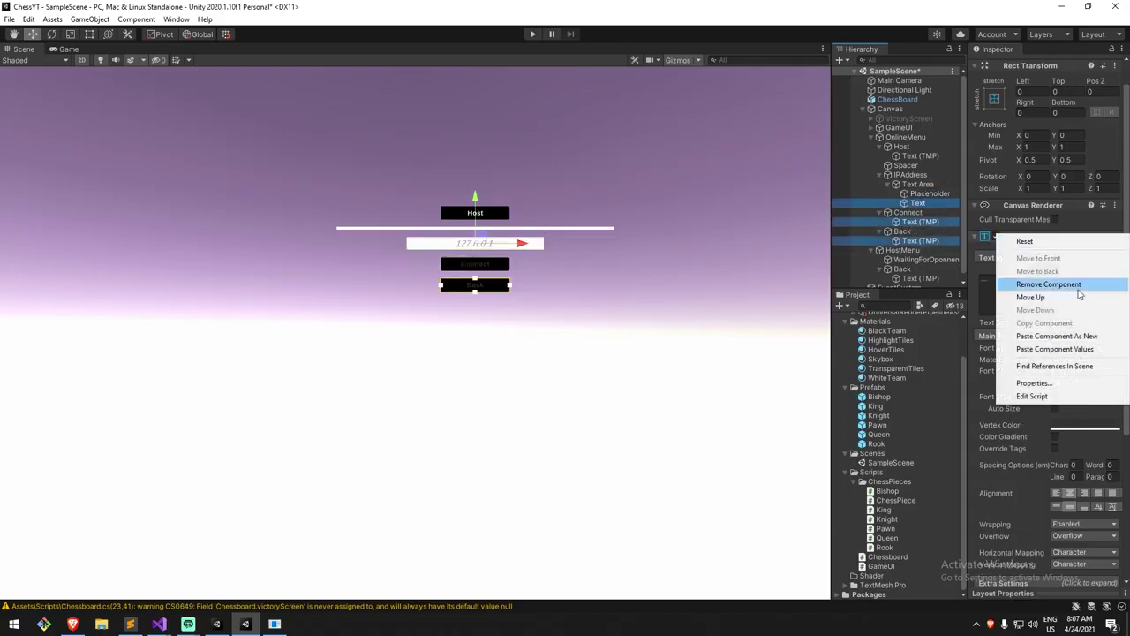
left_click(1080, 349)
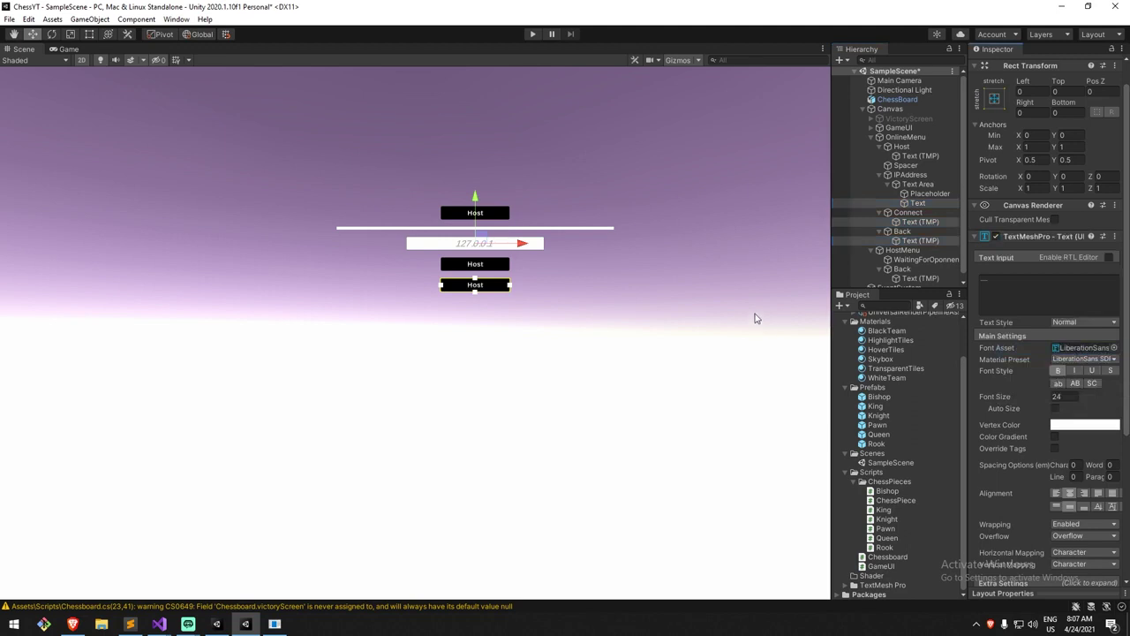
Change the label texts of OnlineMenu's last two buttons to "Back" and "Connect" to match their object names.
left_click(923, 241)
type("Back")
left_click(921, 222)
left_click_drag(1024, 286, 281, 177)
type("Connect")
scroll(528, 212, "up", 1)
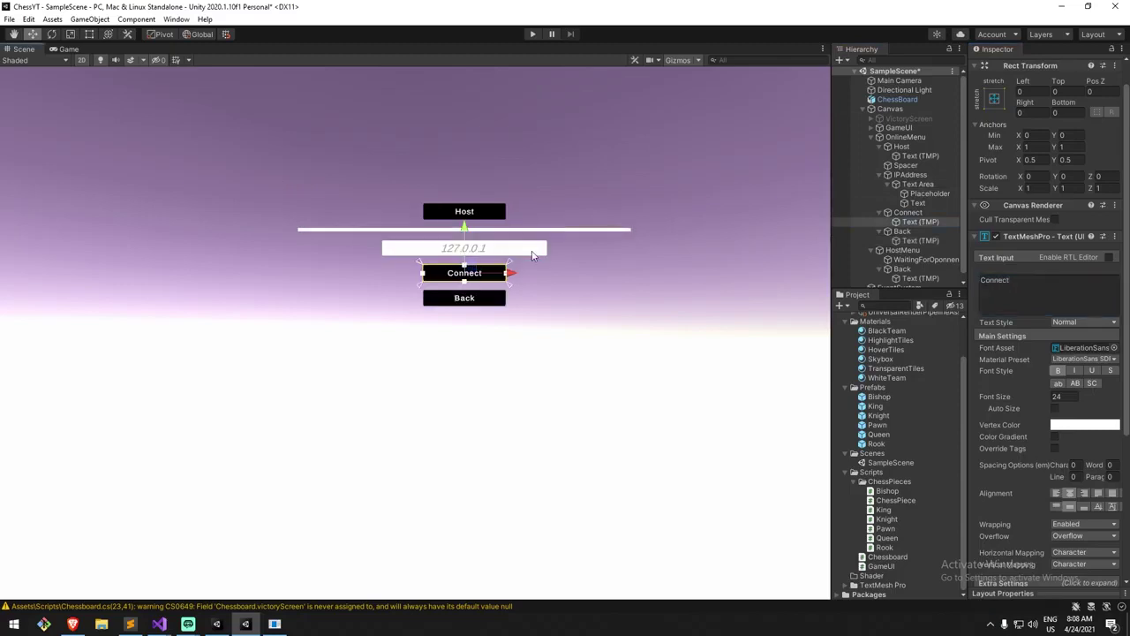
Change the image color of the IPAddress input field to black.
left_click(531, 255)
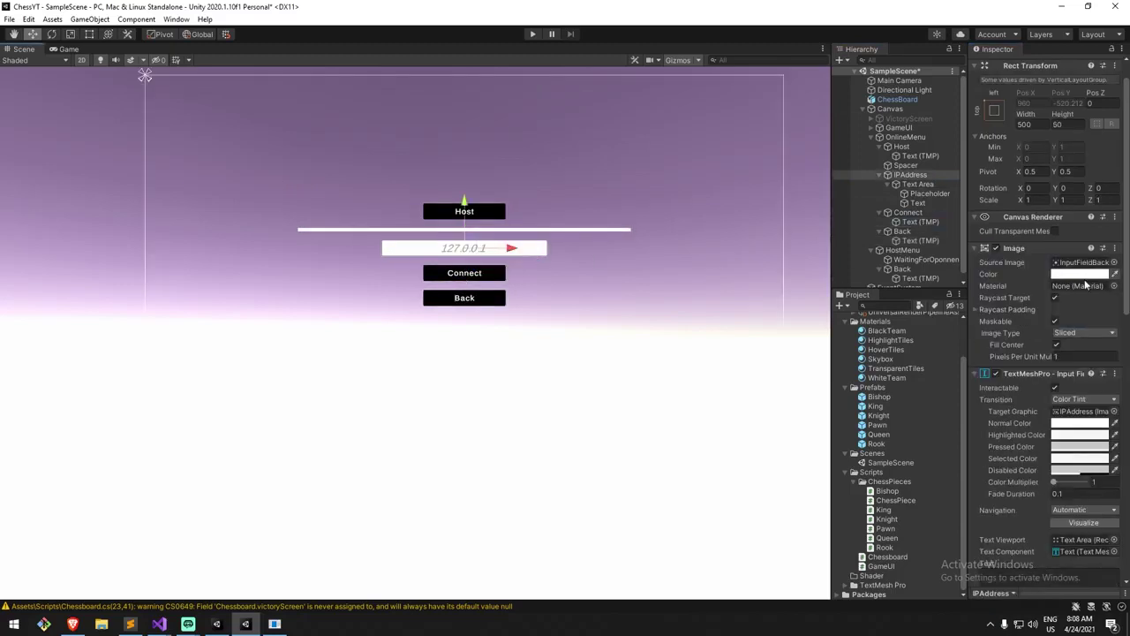
left_click(1079, 275)
left_click_drag(1084, 336, 1087, 394)
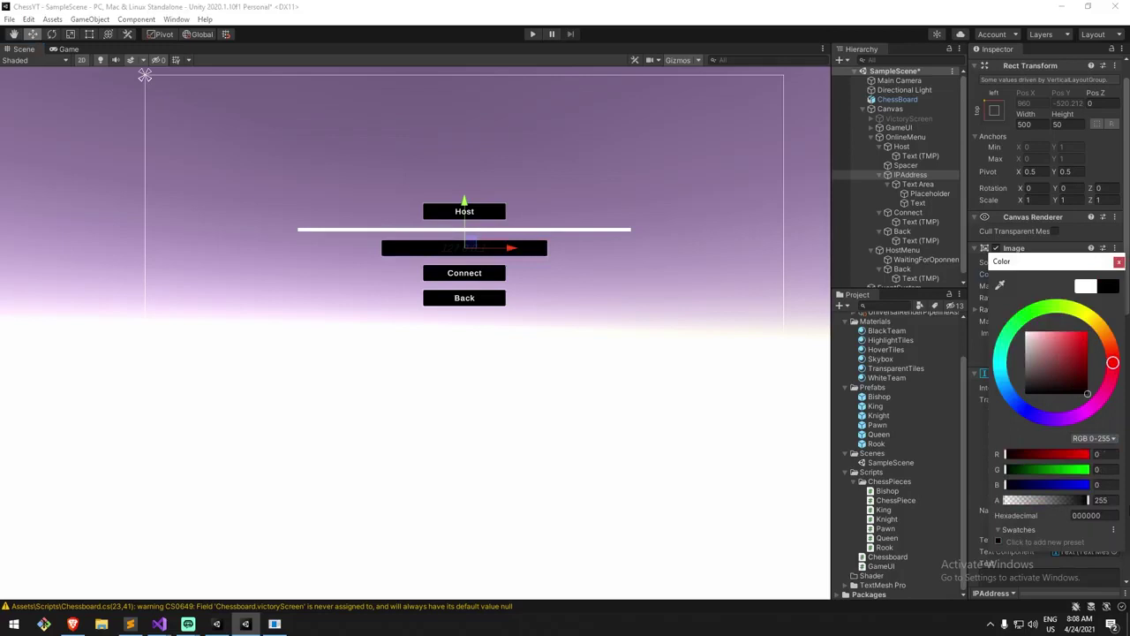
left_click(1118, 261)
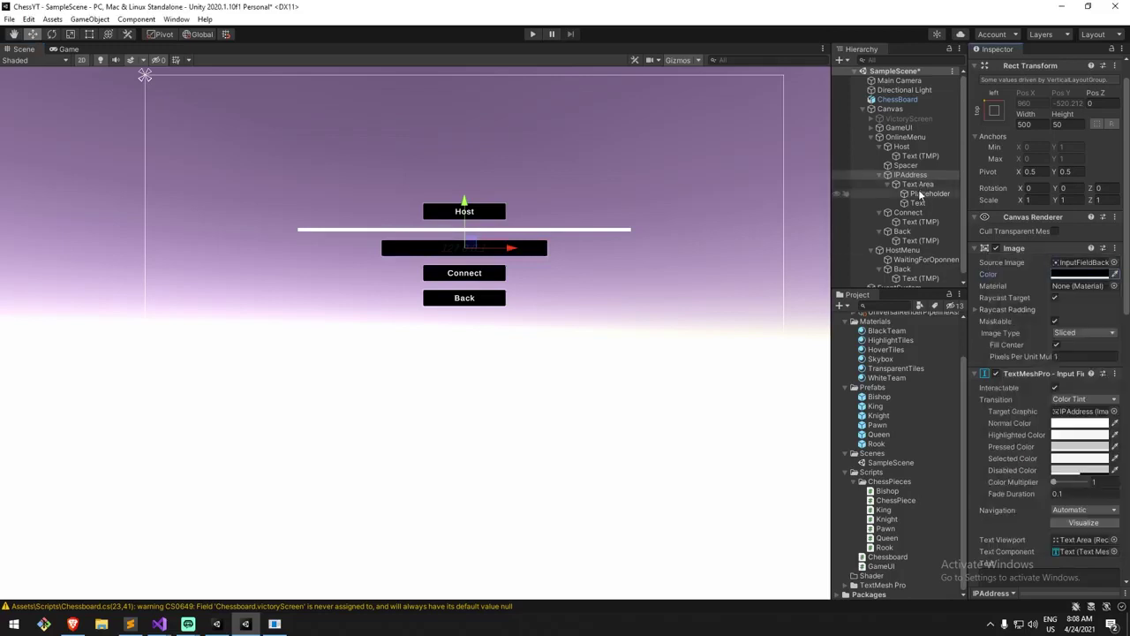
Set the vertex color of the IPAddress placeholder text to light grey CBCBCB.
left_click(930, 195)
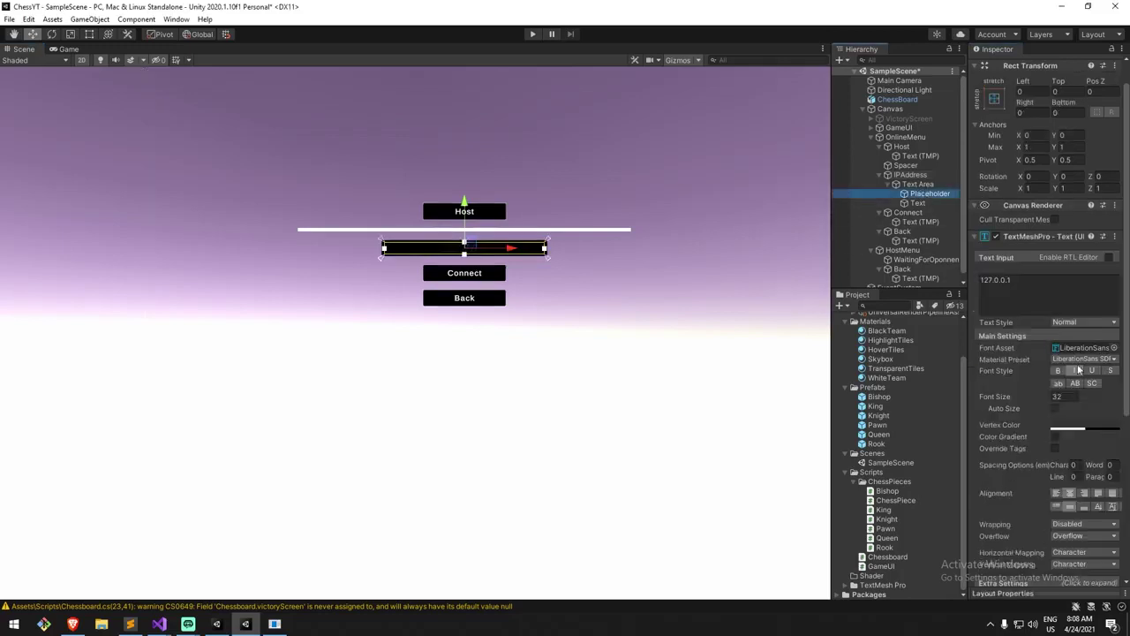
left_click(1073, 426)
left_click_drag(1055, 412, 1021, 404)
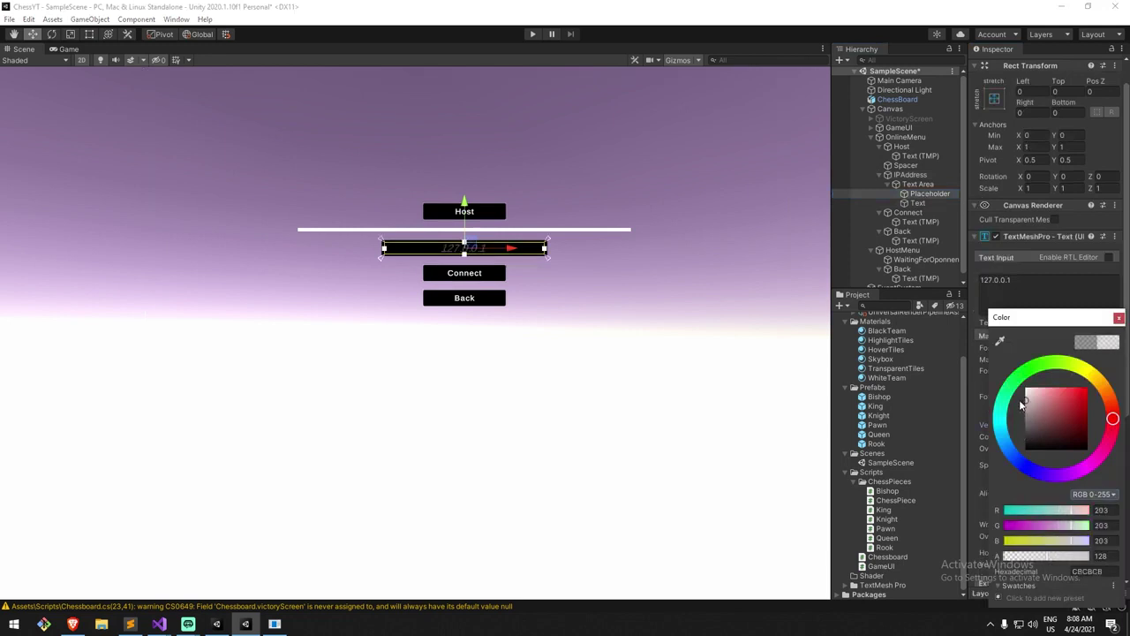
left_click(1118, 317)
Change the image color of OnlineMenu's Spacer line to black.
left_click(587, 243)
key("f")
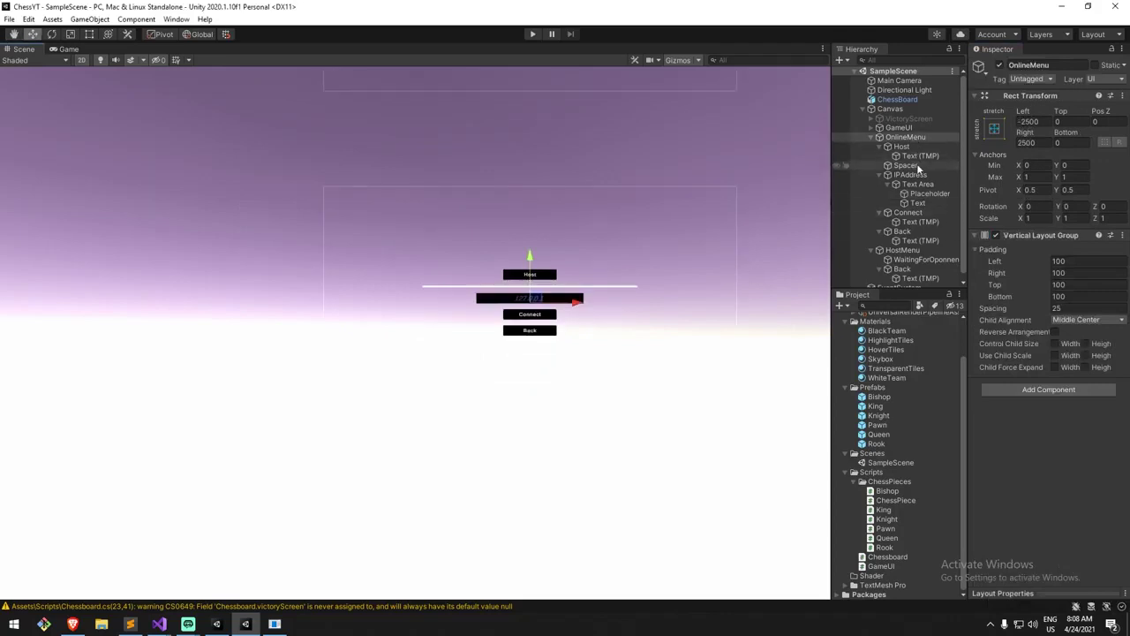
left_click(910, 167)
left_click(1083, 304)
left_click(1087, 422)
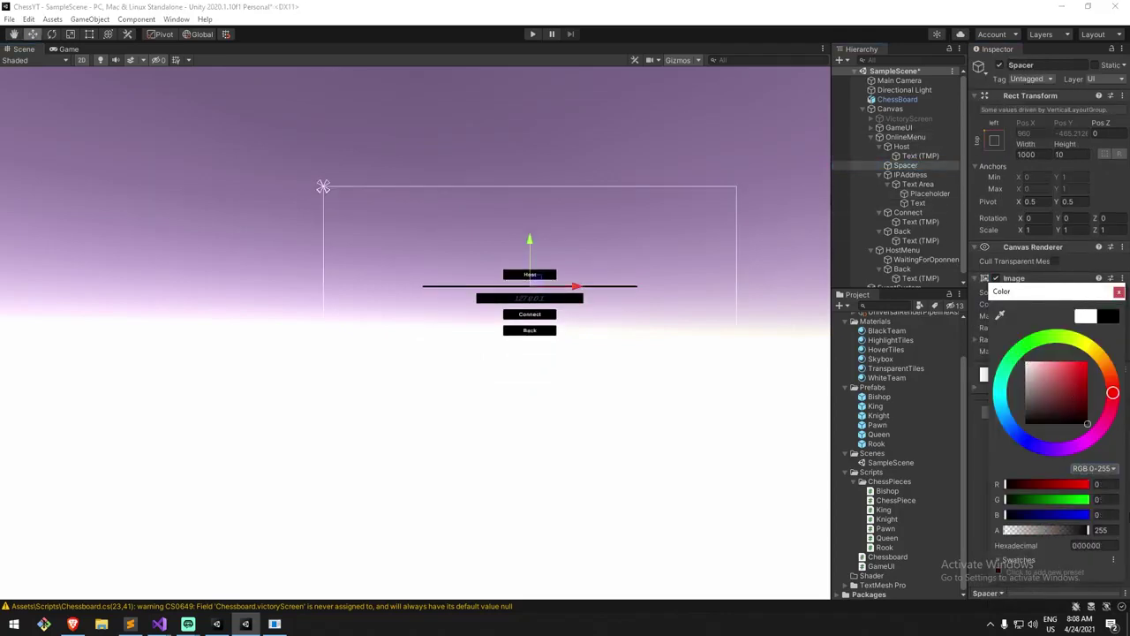
left_click(1119, 294)
Set the vertex color of the HostMenu Back button's text to white.
middle_click_drag(548, 97, 522, 183)
left_click(485, 168)
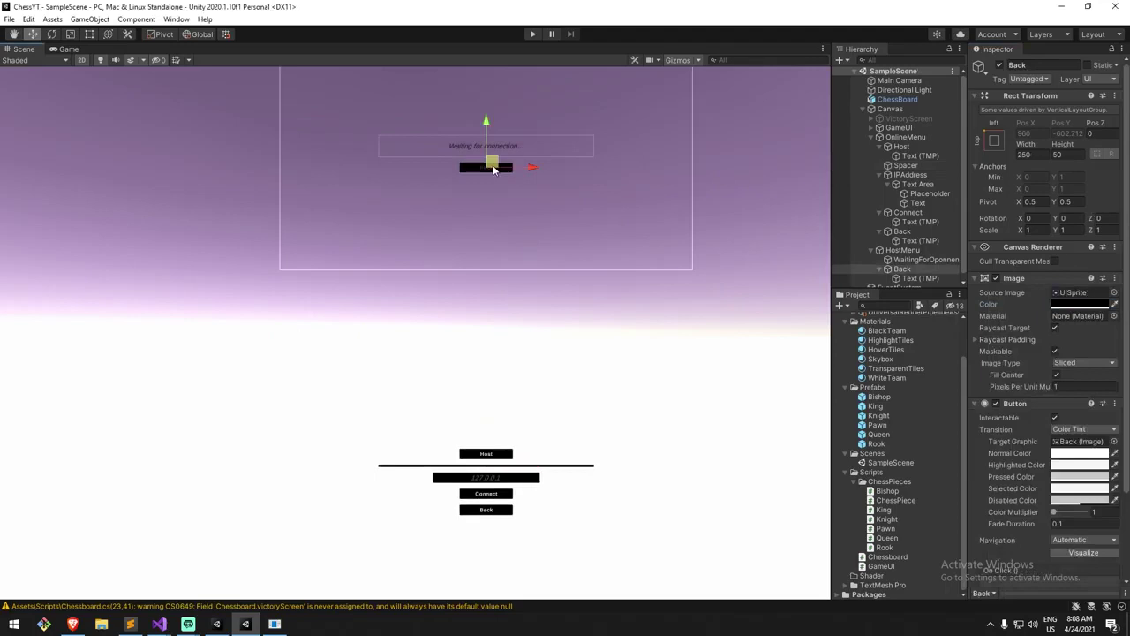
scroll(490, 175, "up", 3)
left_click(920, 278)
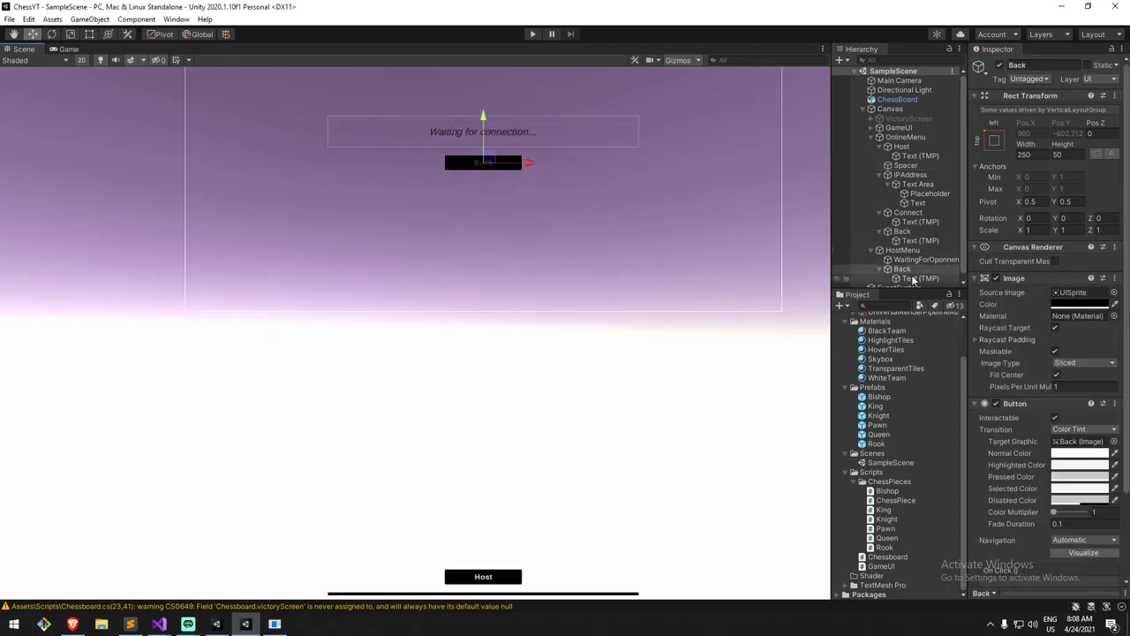
left_click(1087, 455)
left_click_drag(1049, 414, 838, 260)
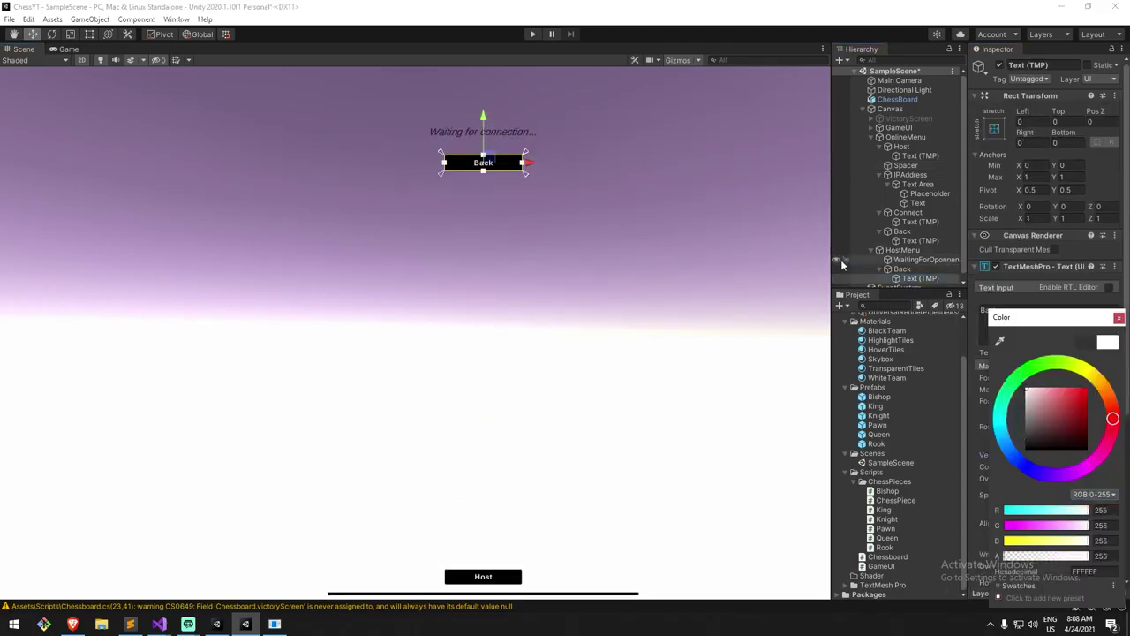
left_click(1118, 317)
Examine the layout of the HostMenu, OnlineMenu and main menu screens side by side in the scene.
scroll(520, 235, "down", 2)
scroll(530, 237, "down", 5)
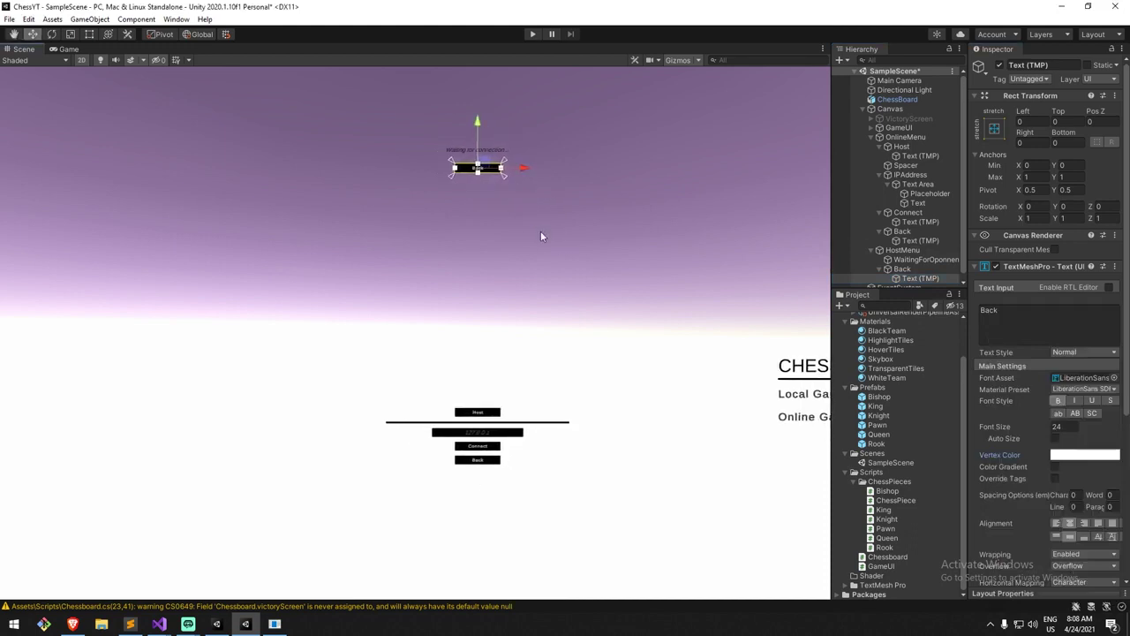
left_click(654, 270)
middle_click_drag(654, 270, 523, 246)
scroll(495, 230, "down", 2)
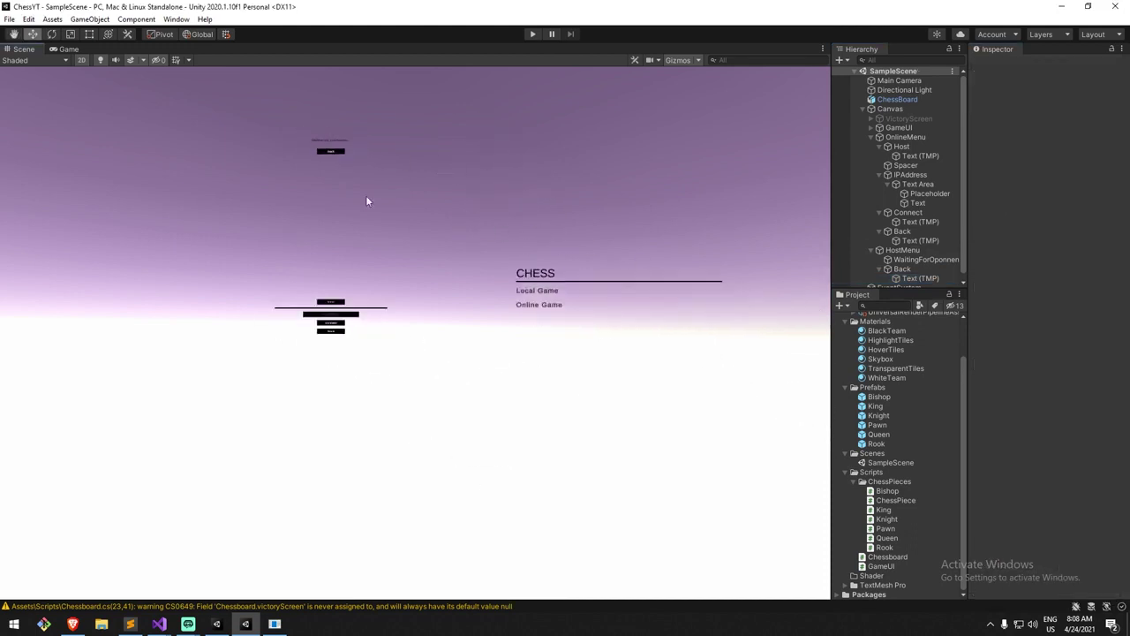
middle_click_drag(395, 181, 420, 210)
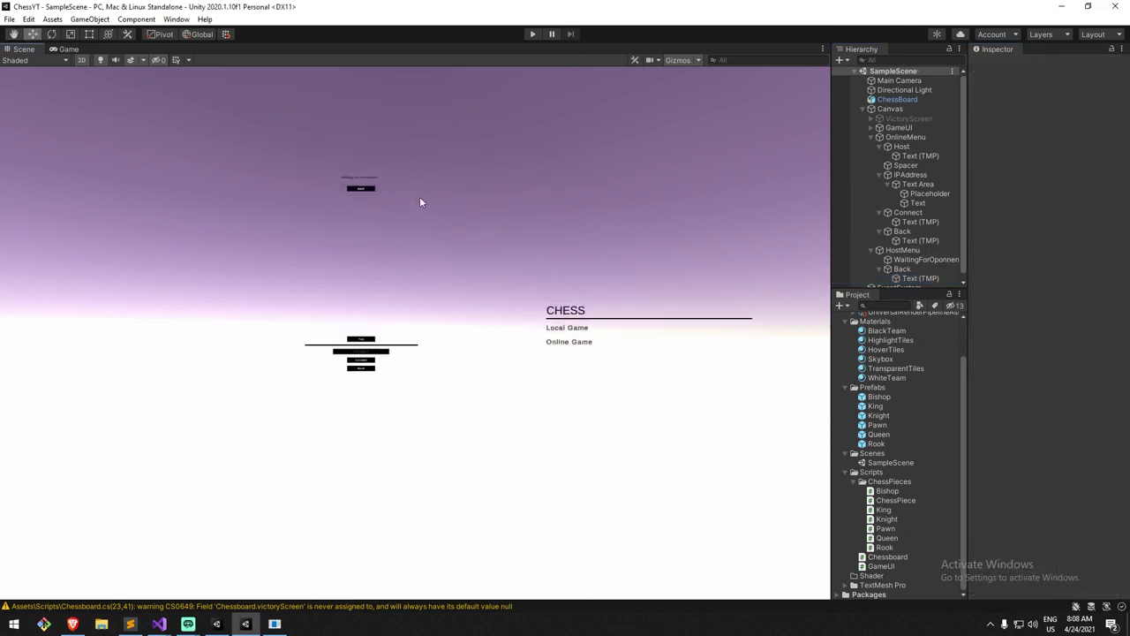
middle_click_drag(501, 218, 478, 238)
left_click(330, 209)
scroll(569, 258, "down", 1)
middle_click_drag(569, 258, 626, 279)
scroll(600, 278, "up", 6)
Switch to Visual Studio, duplicate the OnOnlineBackButton method in GameUI.cs as OnHostBackButton, and save the script.
left_click(159, 623)
key("Return")
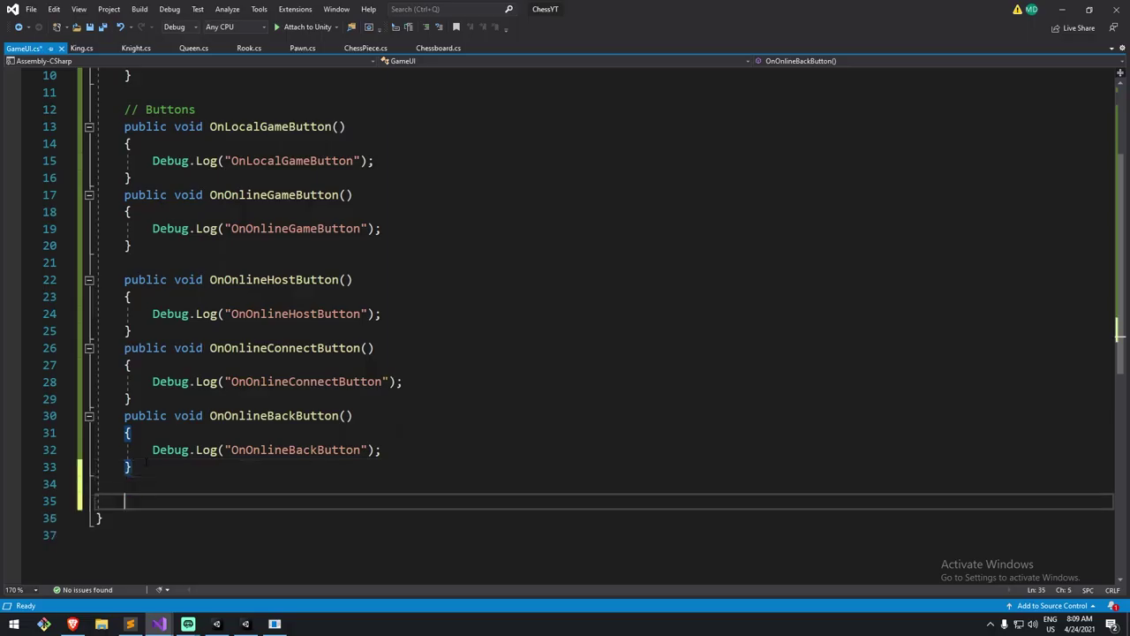
type("public void OnOnlineBackButton() {     Debug.Log(\"OnOnlineBackButton\"); }")
left_click(255, 501)
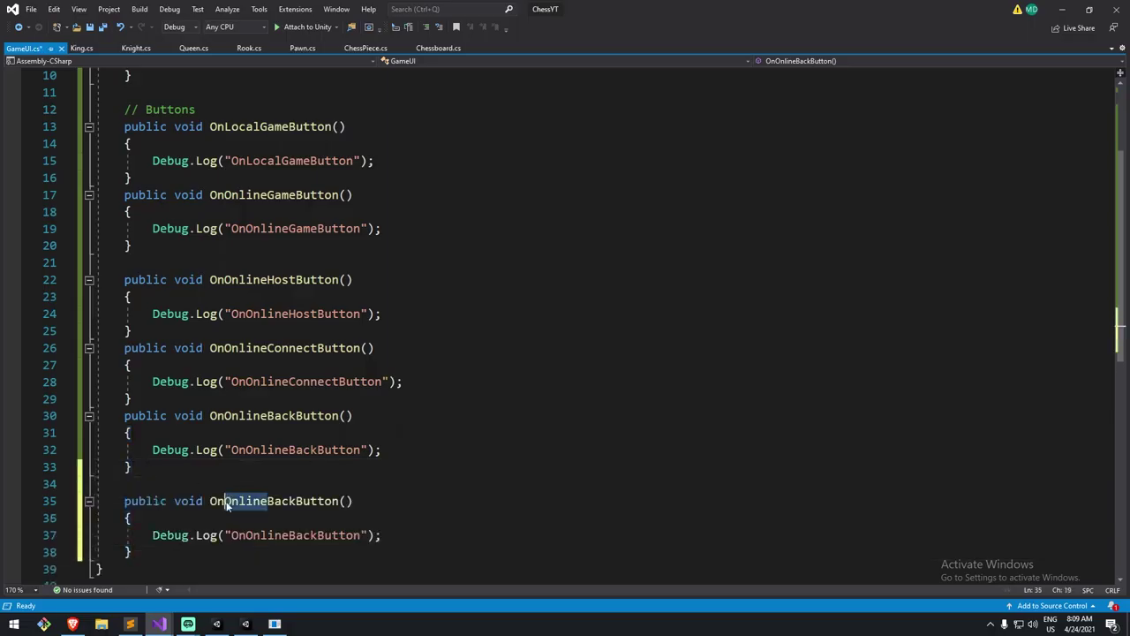
type("Host")
key("ctrl+s")
Switch back to Unity, move the Main Camera to X position -18, and save the scene.
key("alt+Tab")
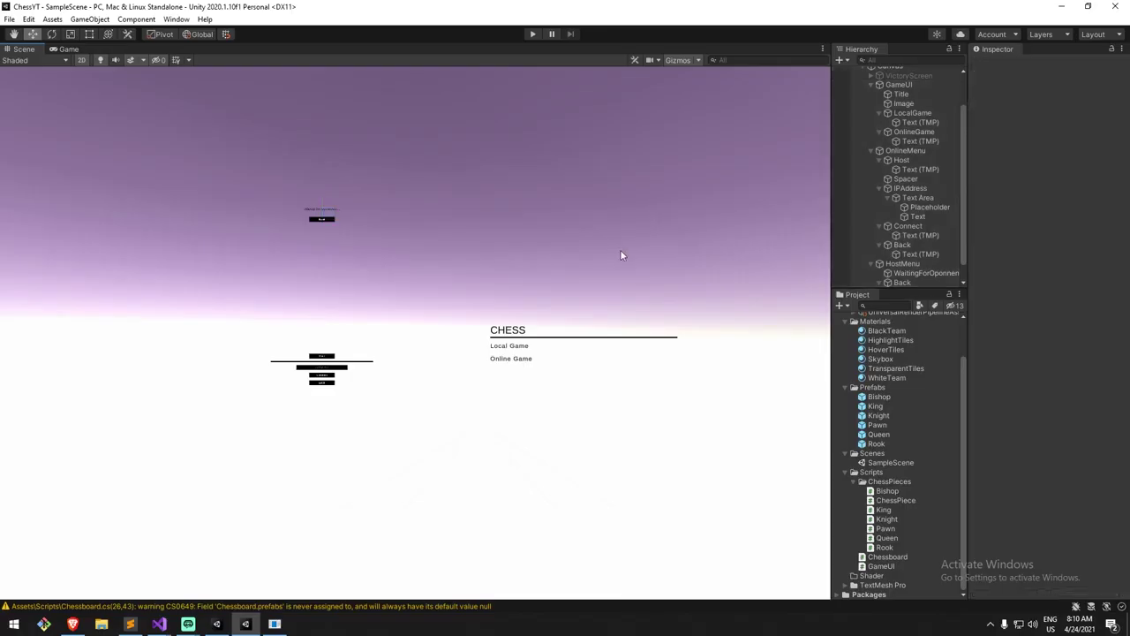
scroll(861, 142, "up", 3)
double_click(916, 79)
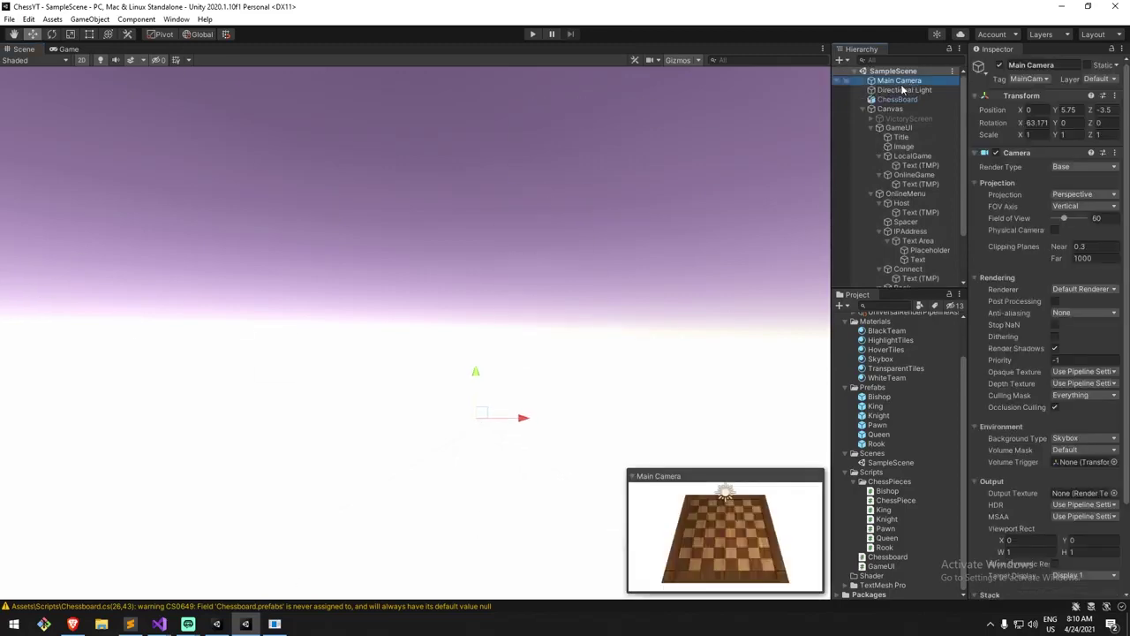
scroll(600, 212, "down", 3)
left_click_drag(562, 258, 383, 260)
middle_click_drag(434, 278, 418, 374)
key("ctrl+s")
Run the game, test the Local Game button, and stop play mode.
left_click(533, 34)
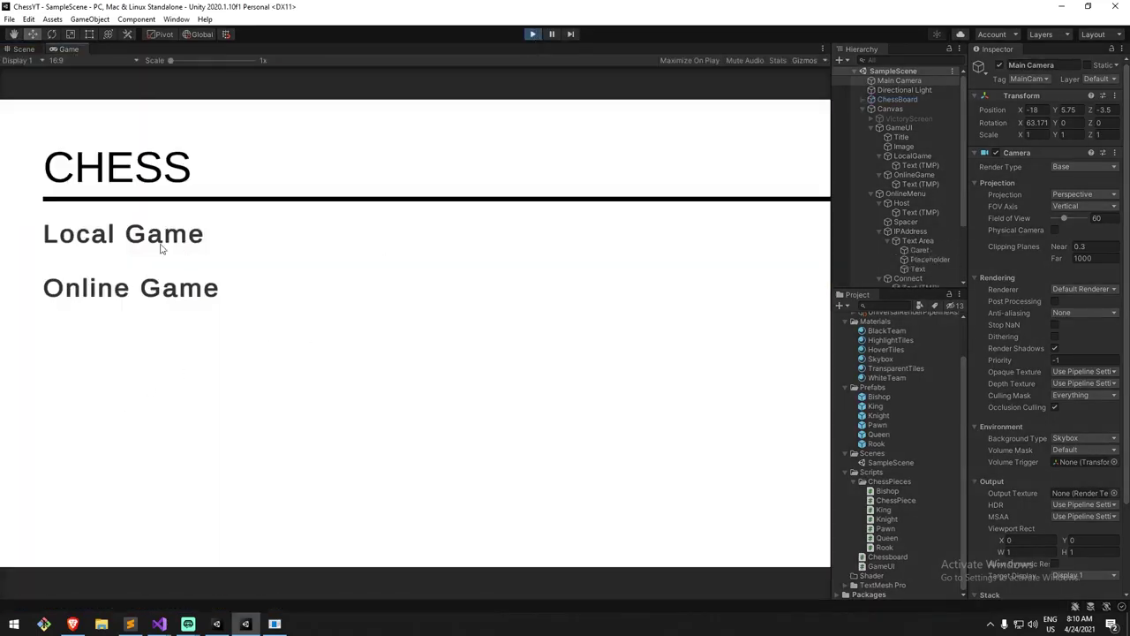
left_click(161, 249)
left_click(532, 35)
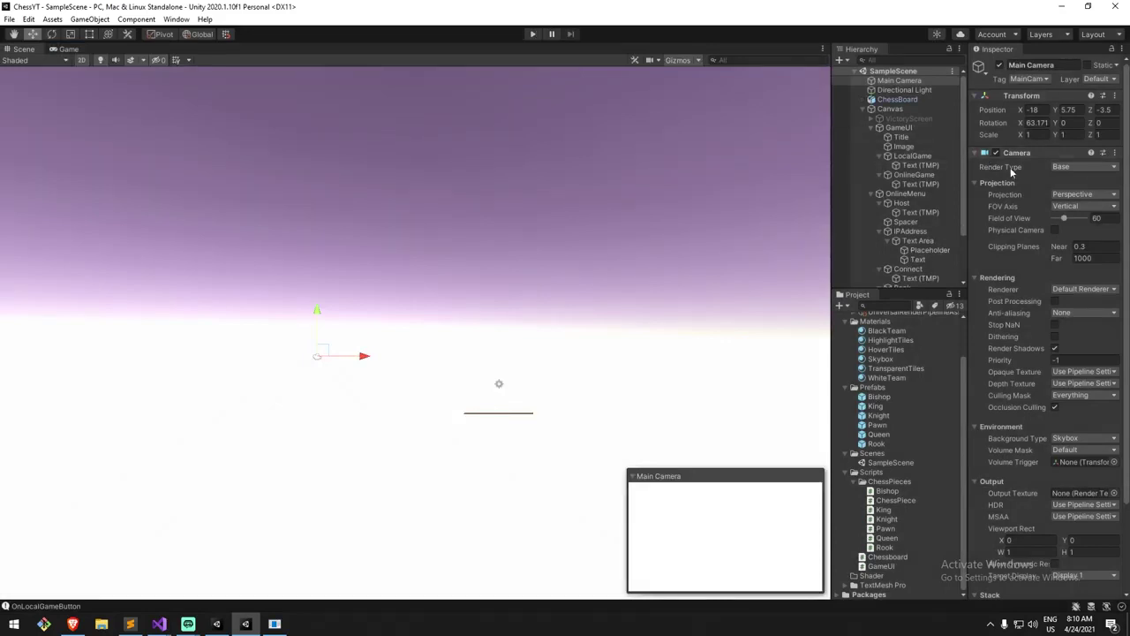
Collapse the Canvas hierarchy along with its Canvas Scaler component and the Prefabs folder.
left_click(907, 110)
left_click(862, 110)
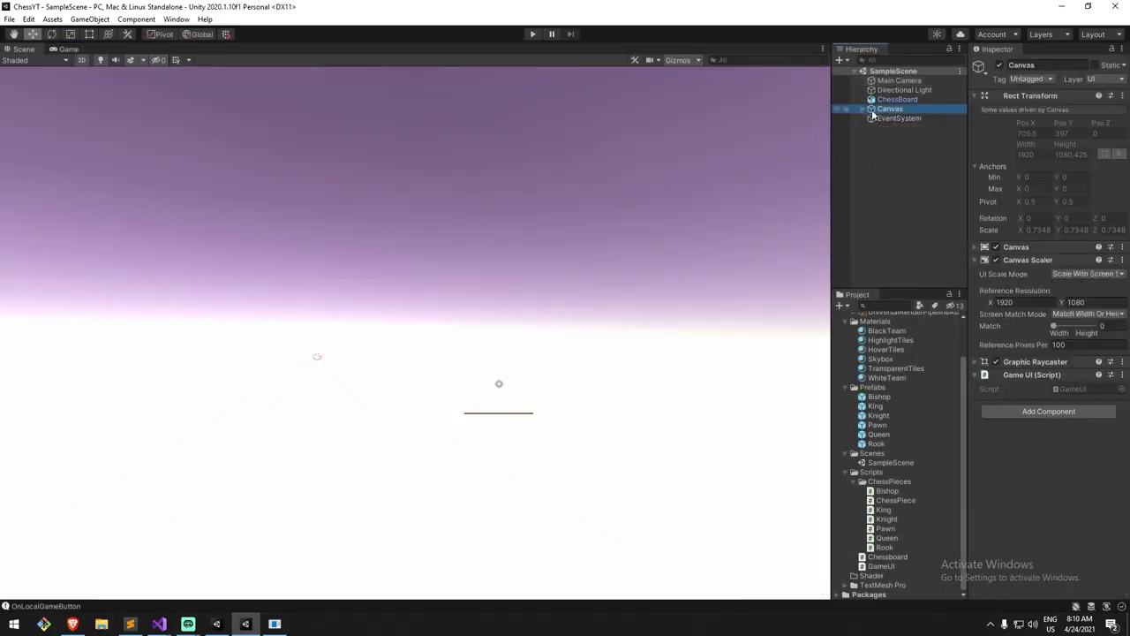
left_click(892, 118)
left_click(893, 100)
left_click(896, 81)
left_click(893, 108)
left_click(1020, 260)
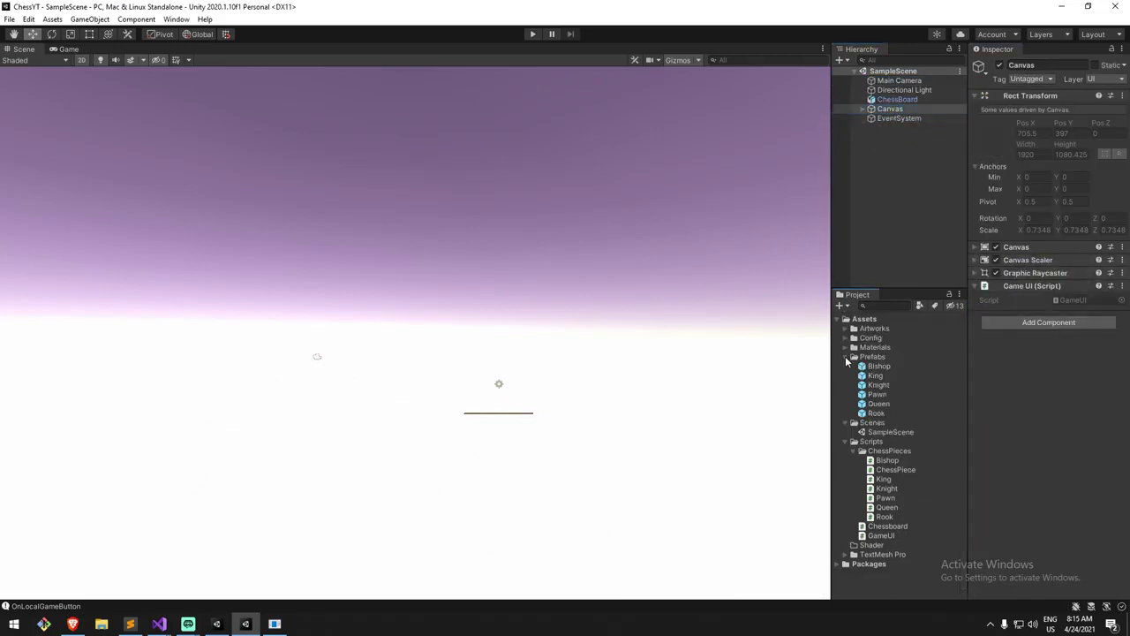
left_click(845, 356)
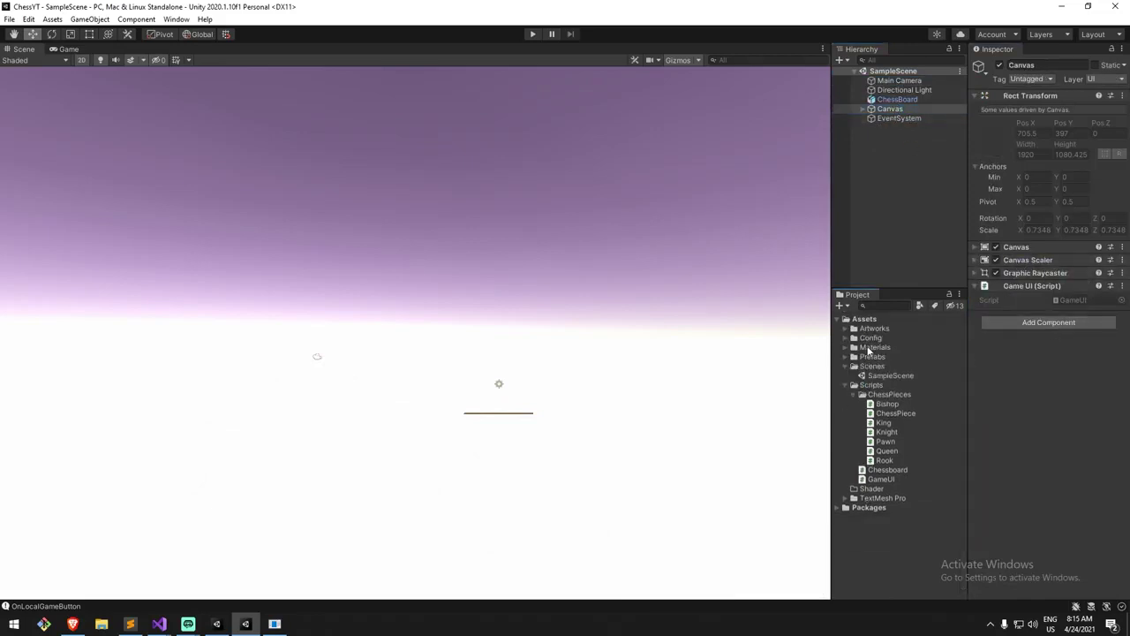
Collapse the Scenes and Scripts folders and create an Animations folder in Assets.
left_click(846, 366)
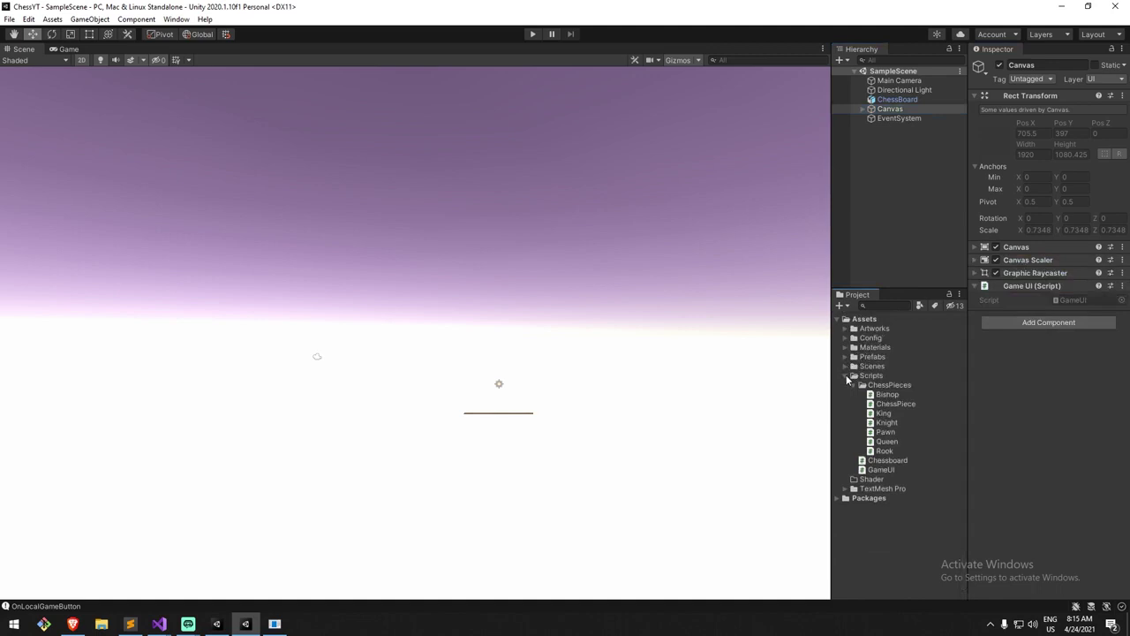
left_click(846, 374)
right_click(866, 329)
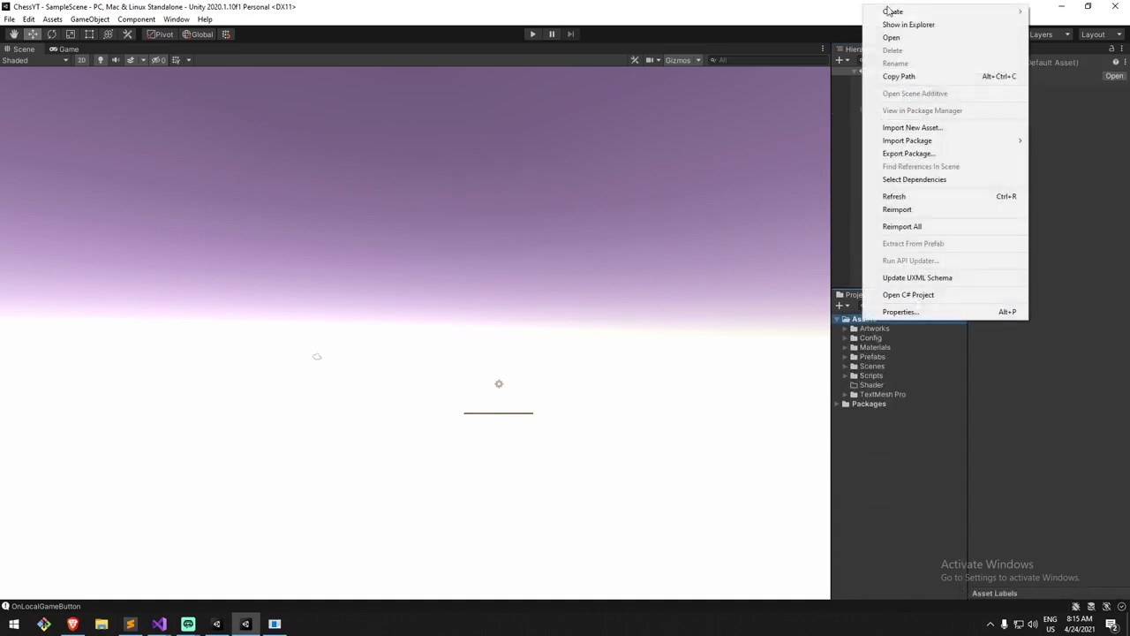
mouse_move(892, 11)
left_click(757, 16)
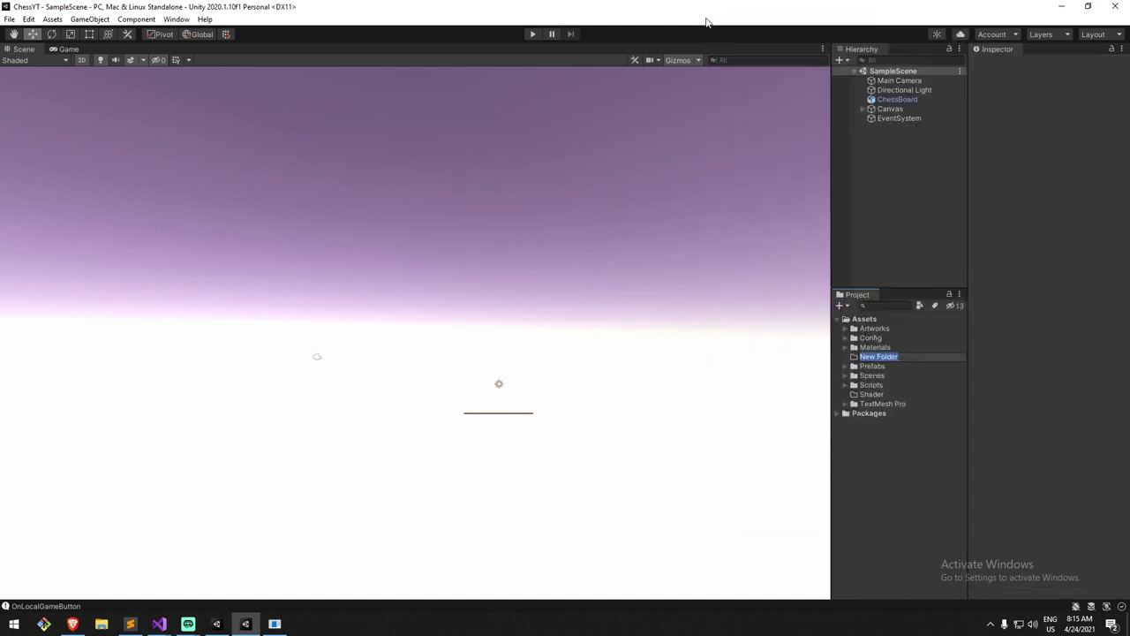
type("Animations")
key("Return")
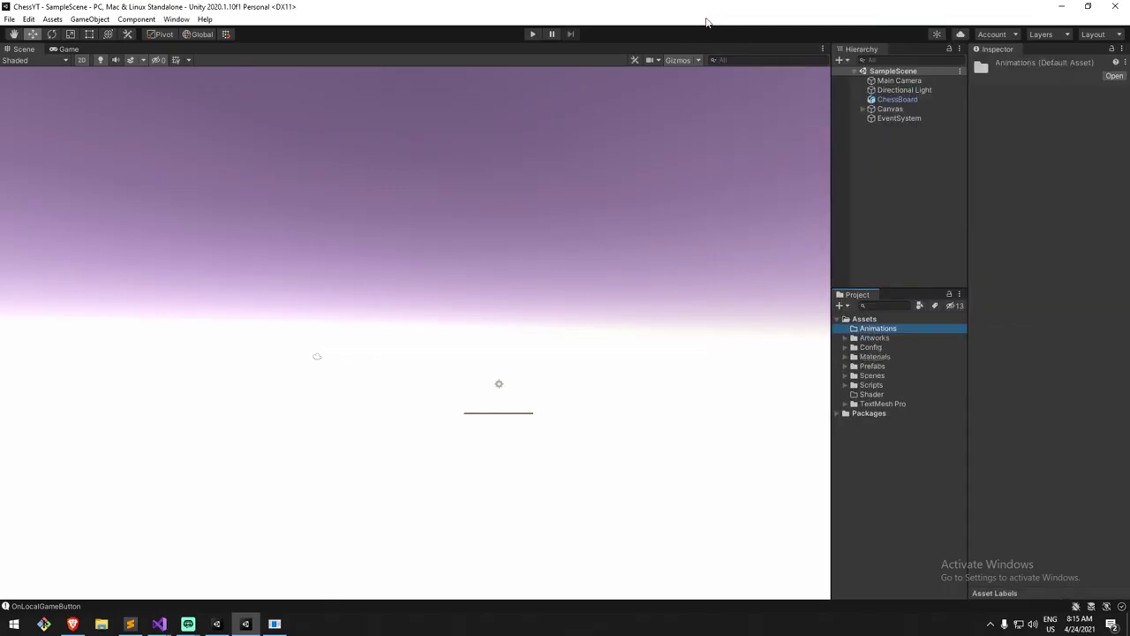
Open the Animation window for the Canvas object and place it over the scene view.
left_click(894, 107)
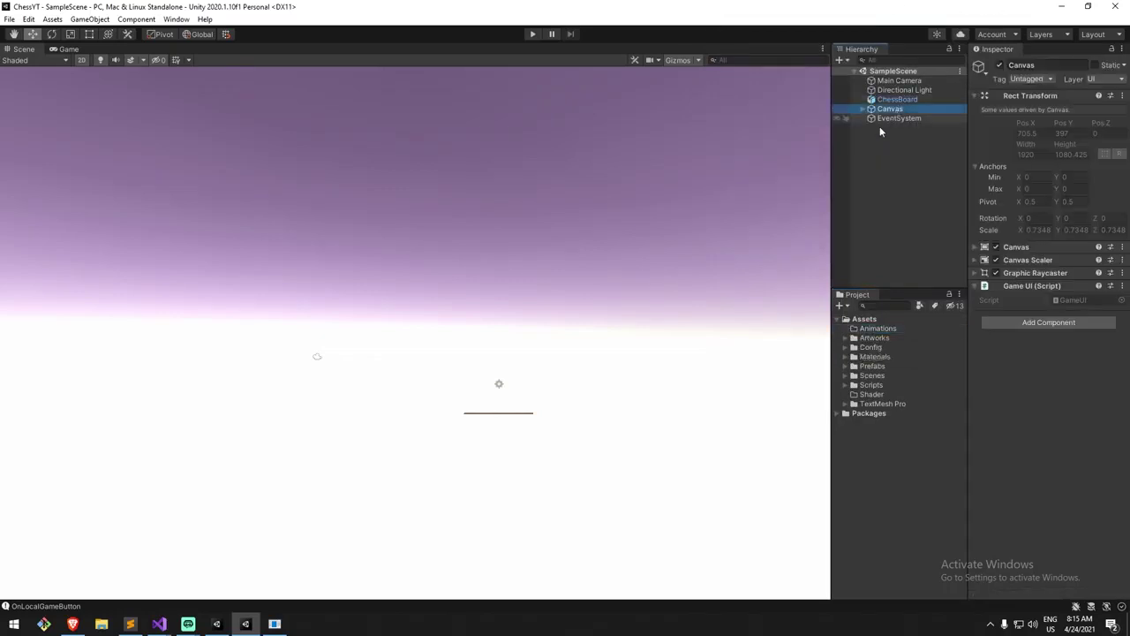
left_click(176, 18)
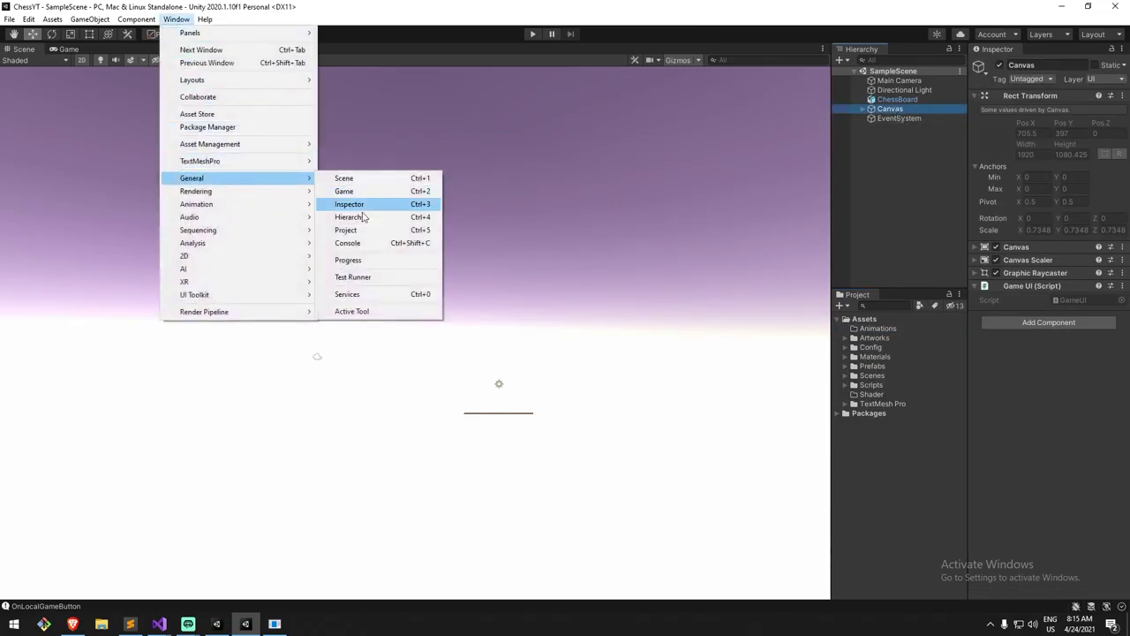
mouse_move(216, 205)
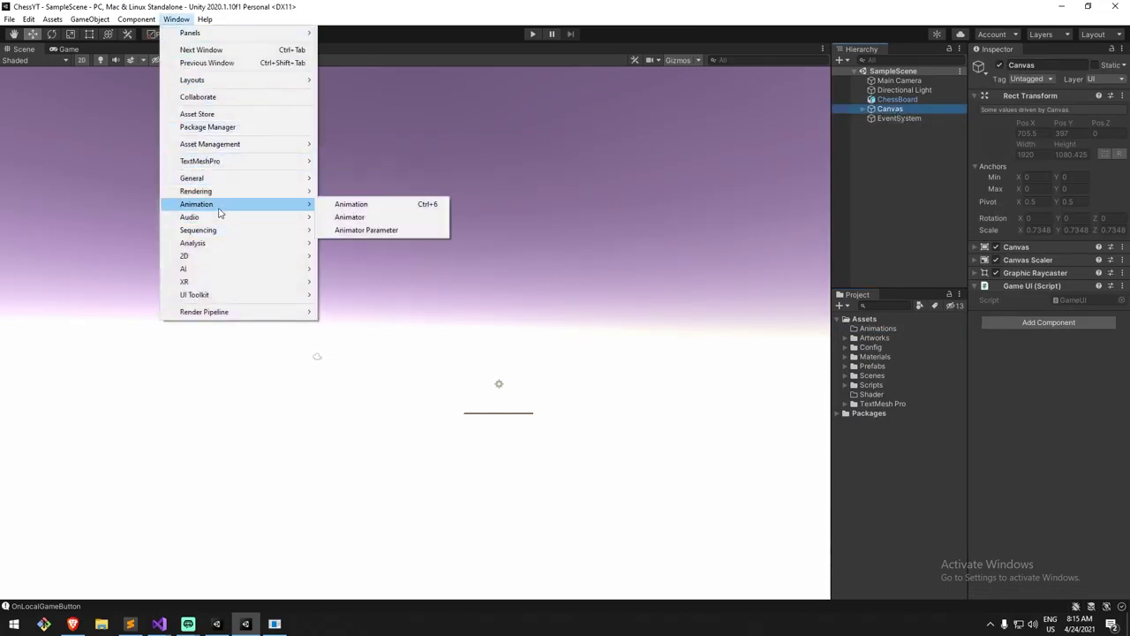
left_click(375, 205)
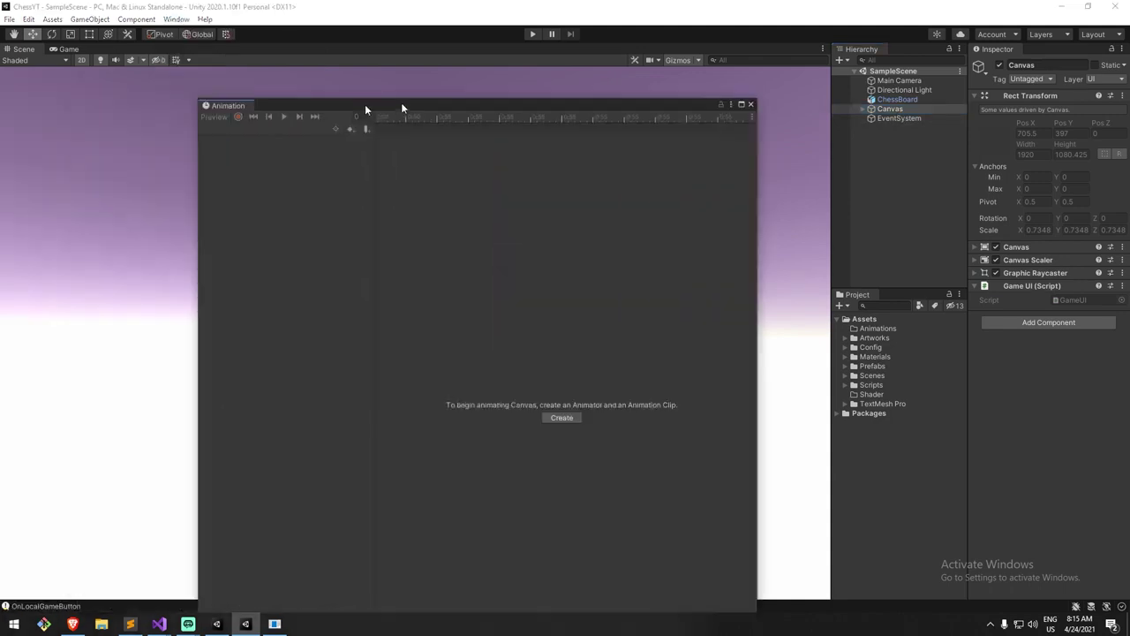
left_click_drag(365, 106, 472, 67)
left_click_drag(393, 67, 343, 49)
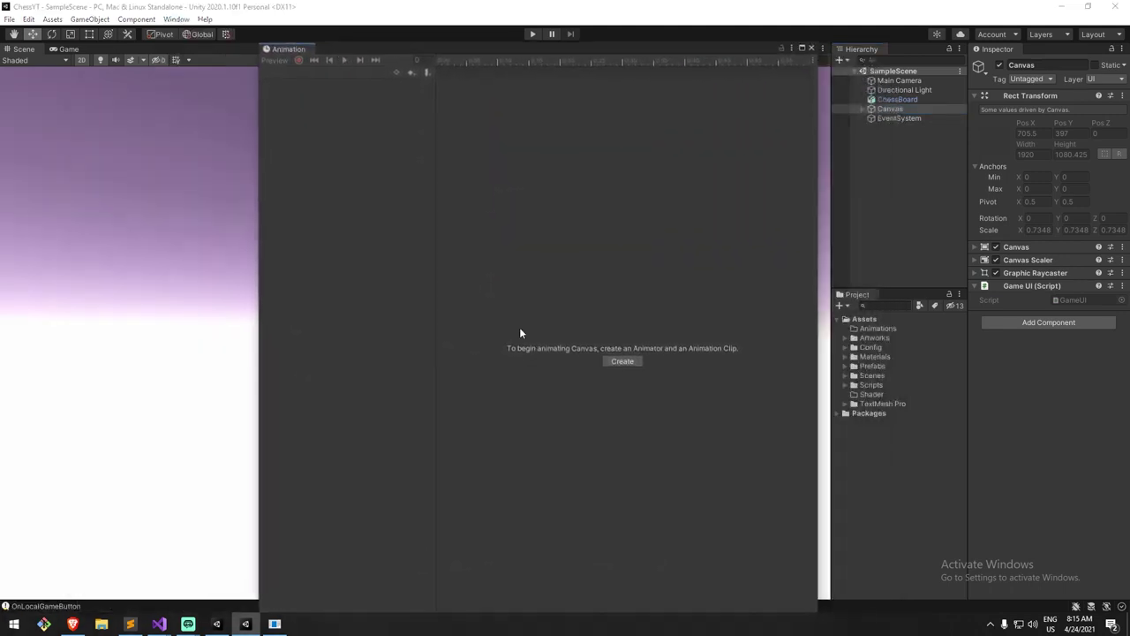
left_click_drag(661, 44, 561, 106)
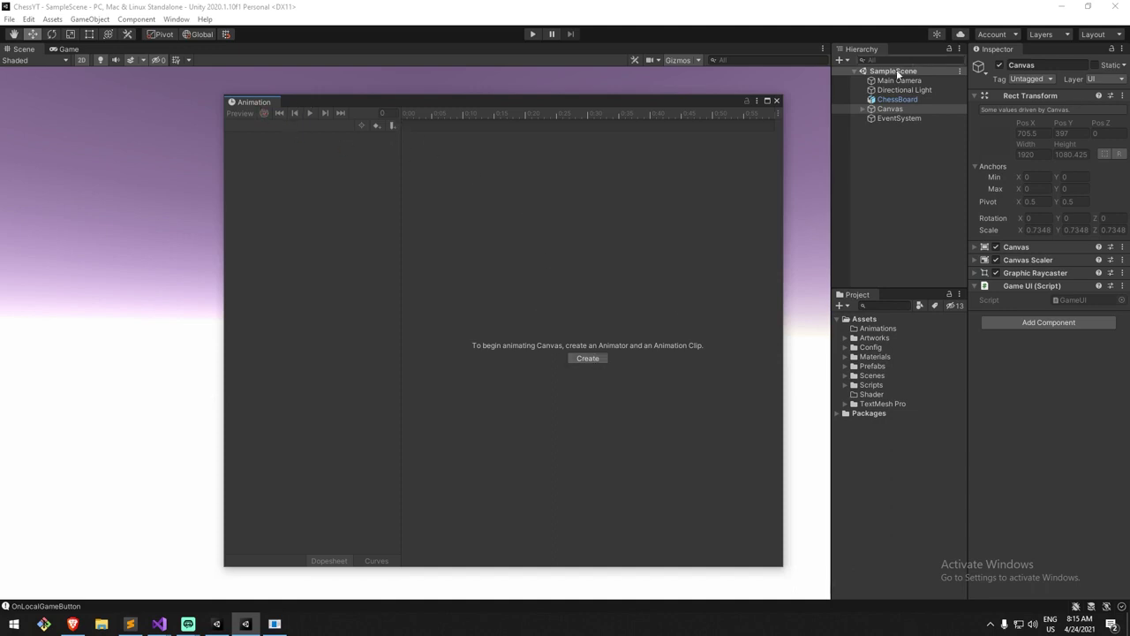
Create an animation clip named StartMenu for the Canvas, saved in the Animations folder.
left_click(582, 358)
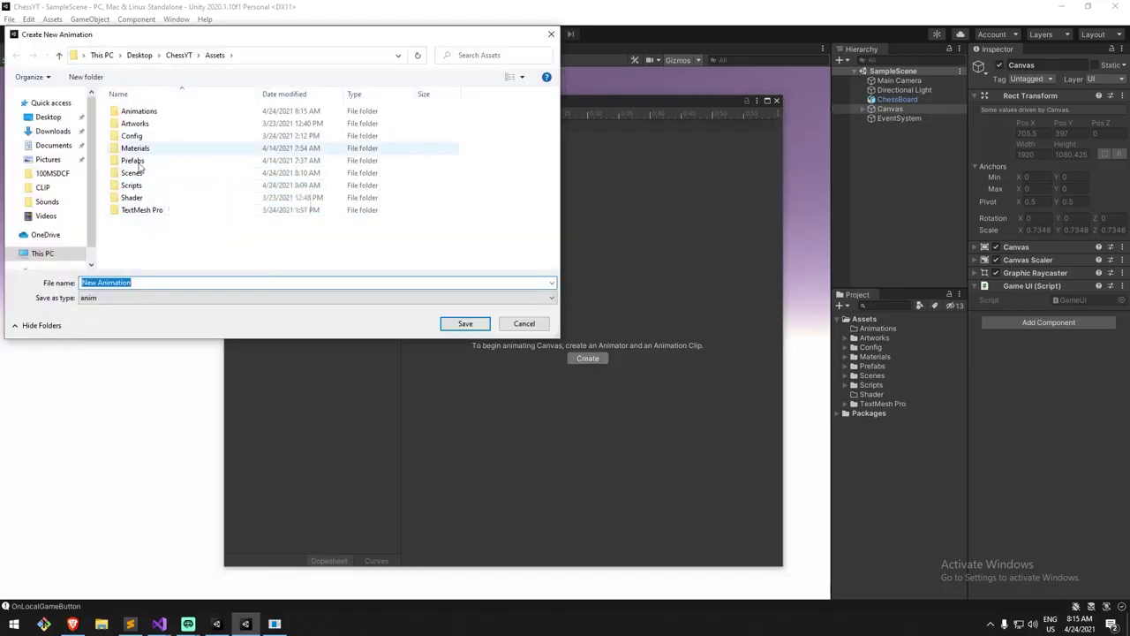
double_click(141, 111)
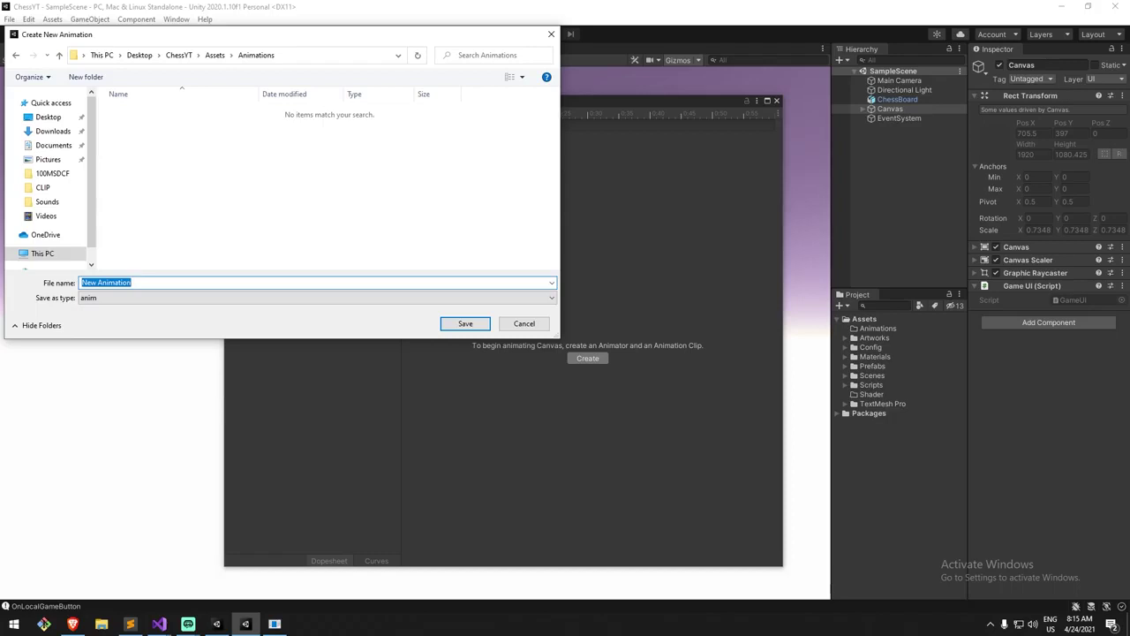
type("StartMenu")
key("Return")
left_click_drag(482, 112, 415, 149)
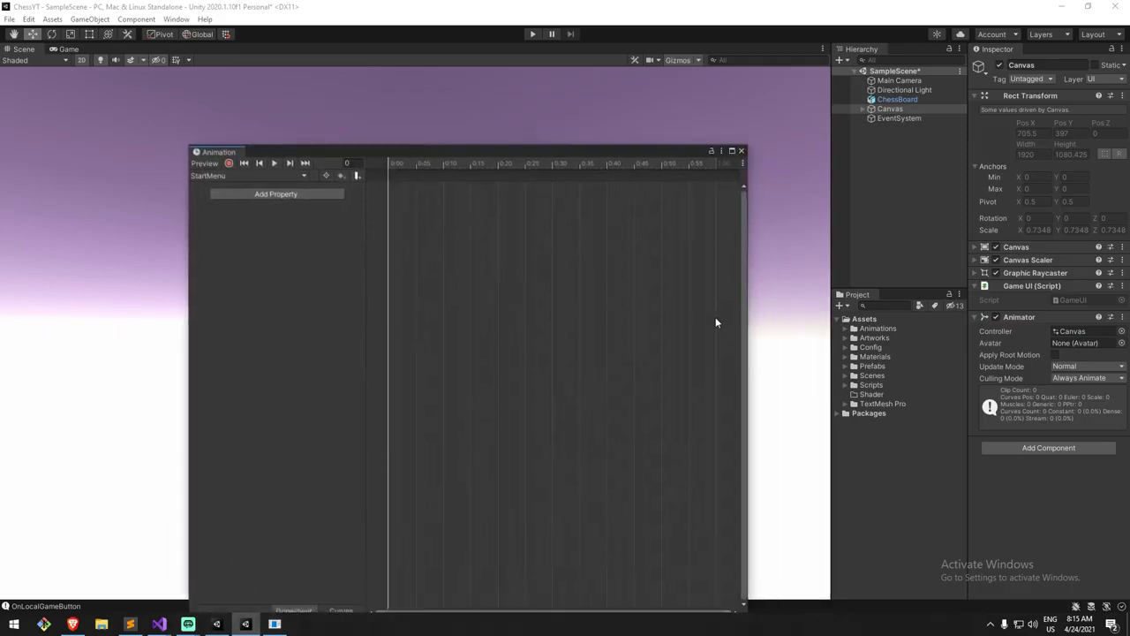
Create a second Canvas animation clip named HostMenu in the Animations folder.
left_click(897, 98)
left_click(899, 110)
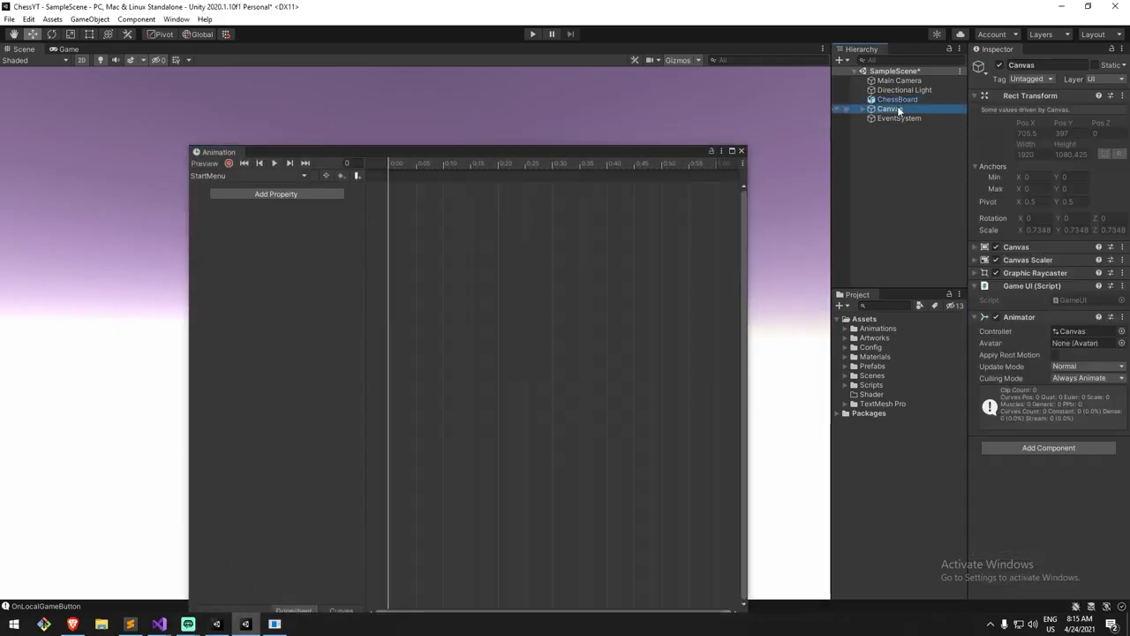
left_click_drag(660, 151, 967, 85)
left_click(574, 114)
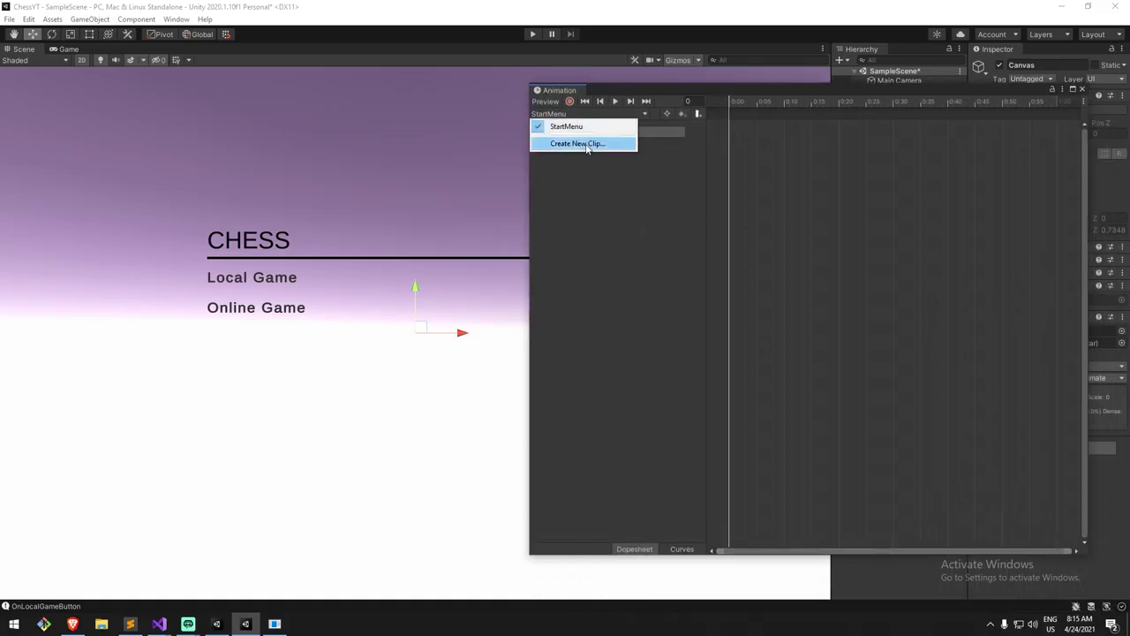
left_click(583, 144)
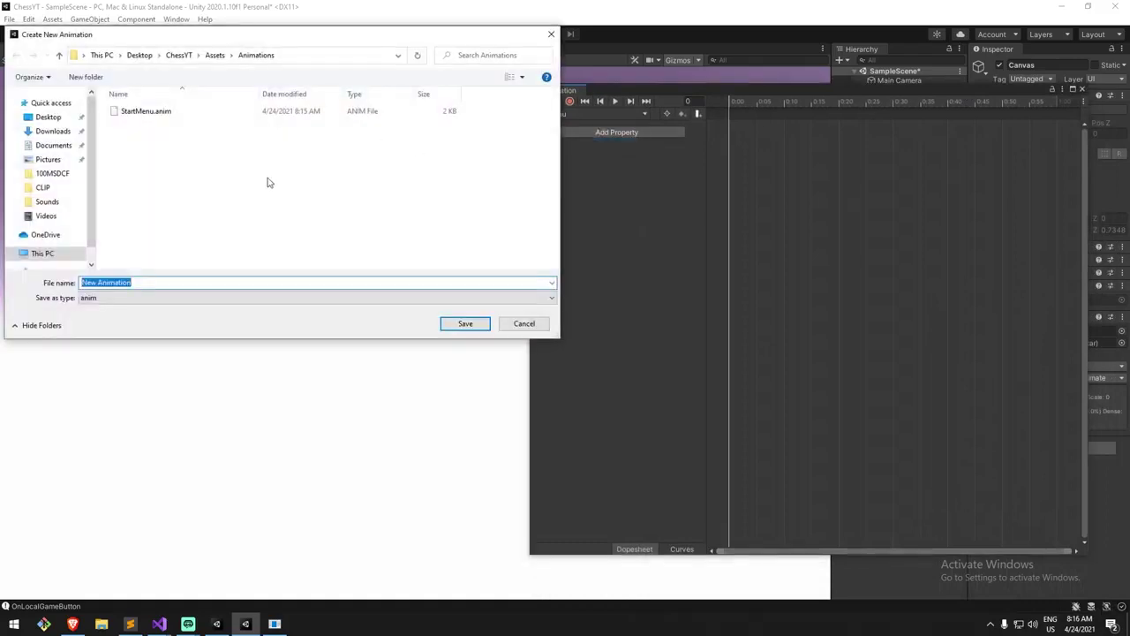
type("HostMenu")
key("Return")
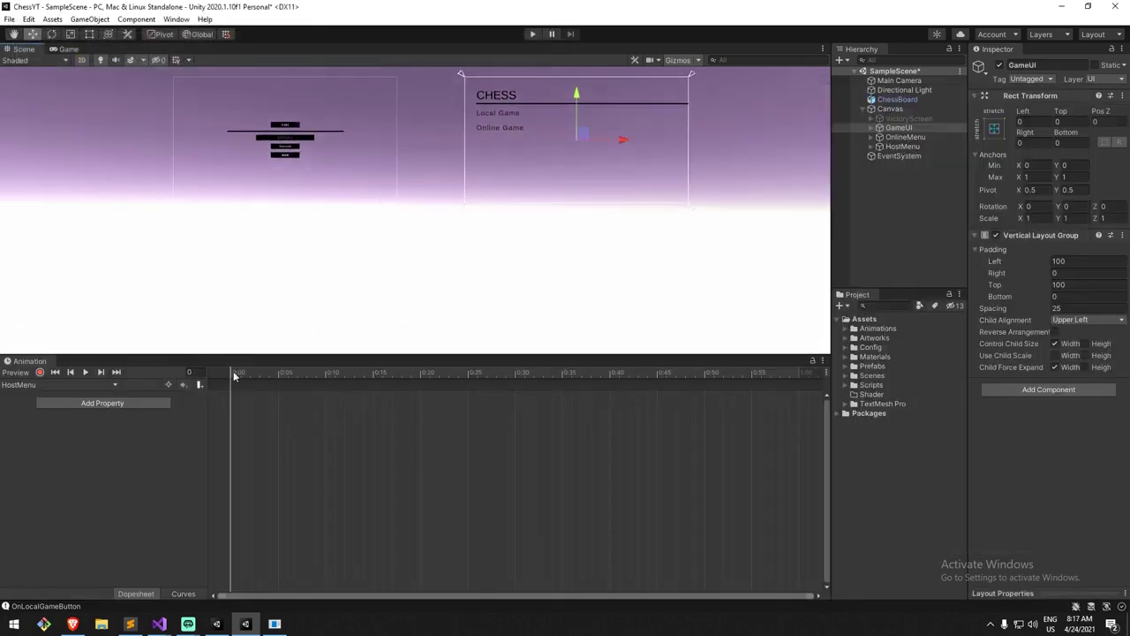
Enlarge the Animation panel and start recording keyframes on the HostMenu clip.
left_click_drag(251, 355, 253, 342)
left_click(38, 371)
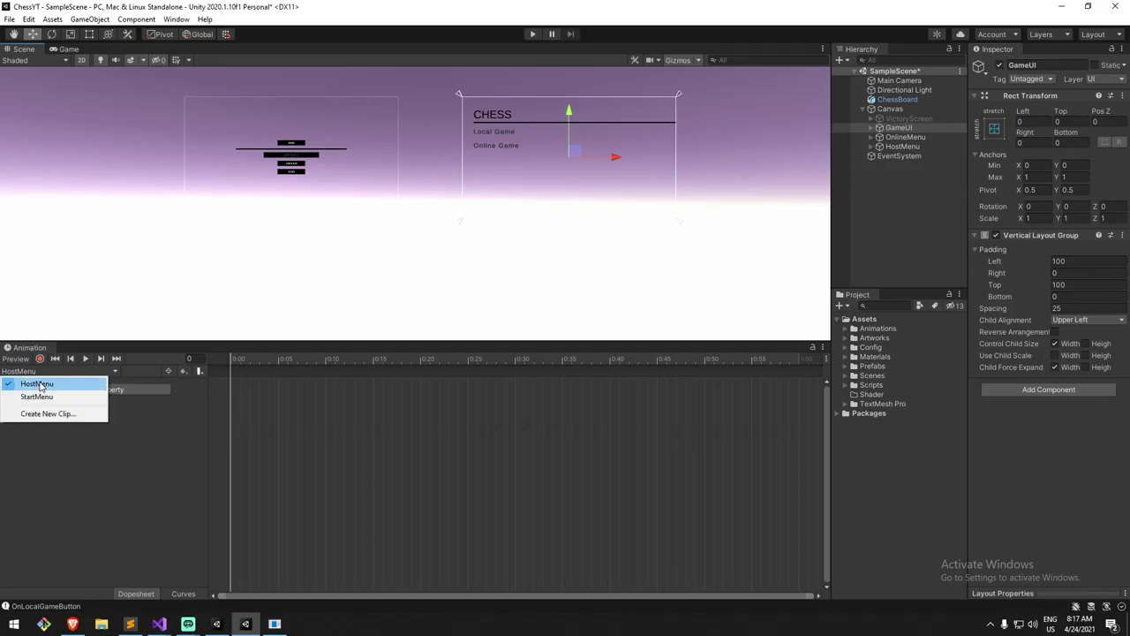
left_click(39, 385)
left_click(40, 358)
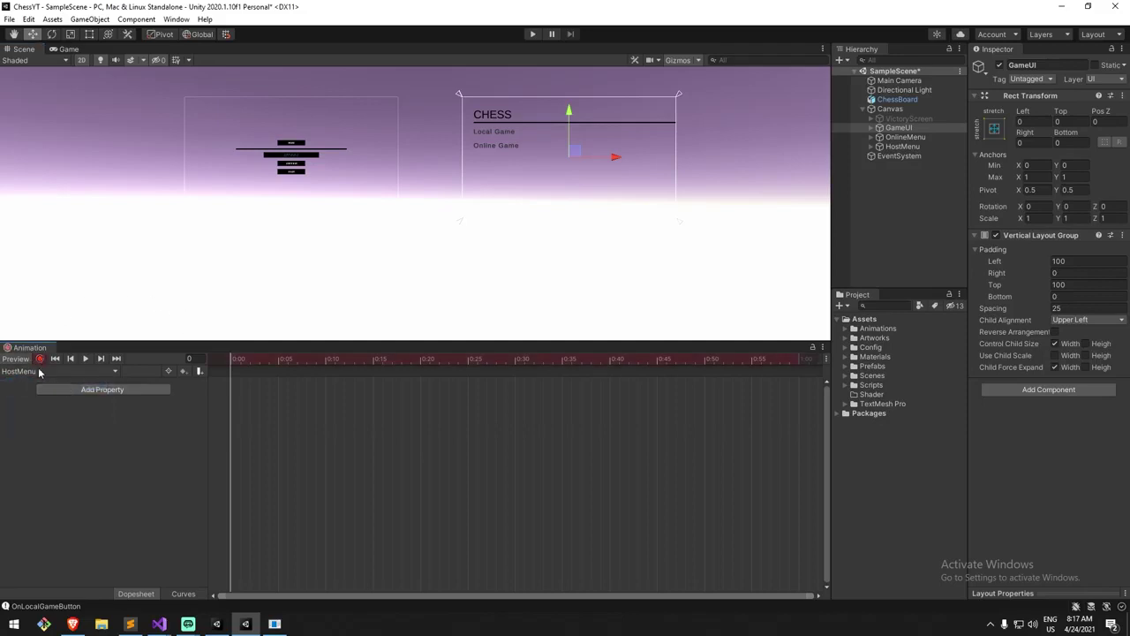
Key GameUI off to the side at frame 0 with Left 2500 and Right -2500.
scroll(541, 203, "down", 4)
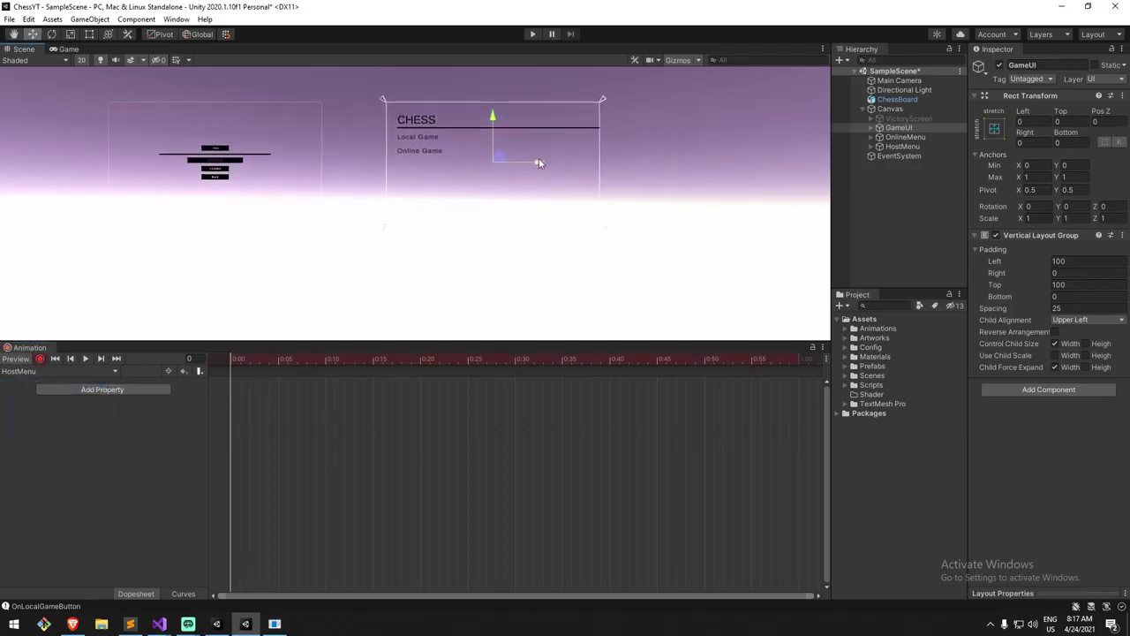
left_click_drag(539, 148, 771, 151)
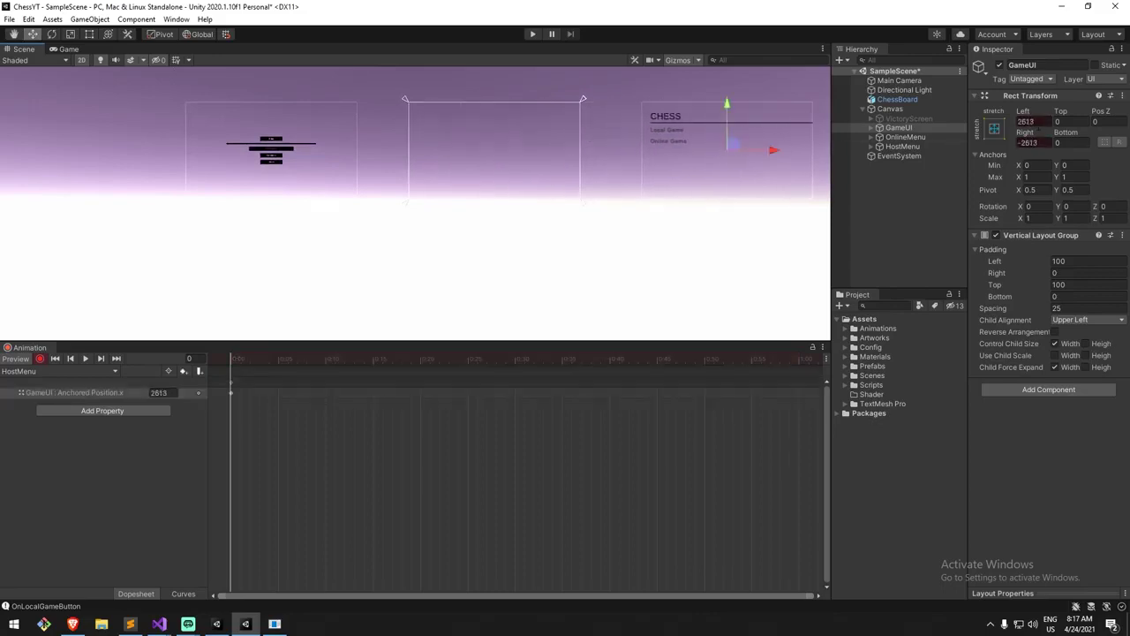
type("2500")
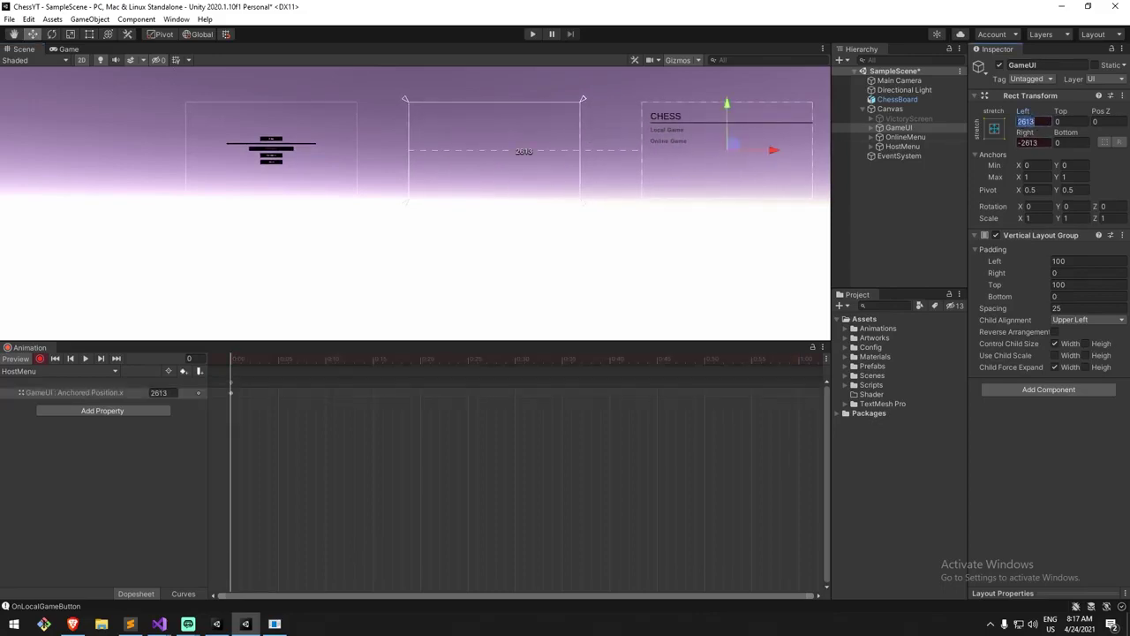
key("Return")
left_click(1027, 142)
type("-2500")
key("Return")
Key the HostMenu object's Left and Right offsets at 0 on frame 0.
middle_click_drag(620, 151, 568, 157)
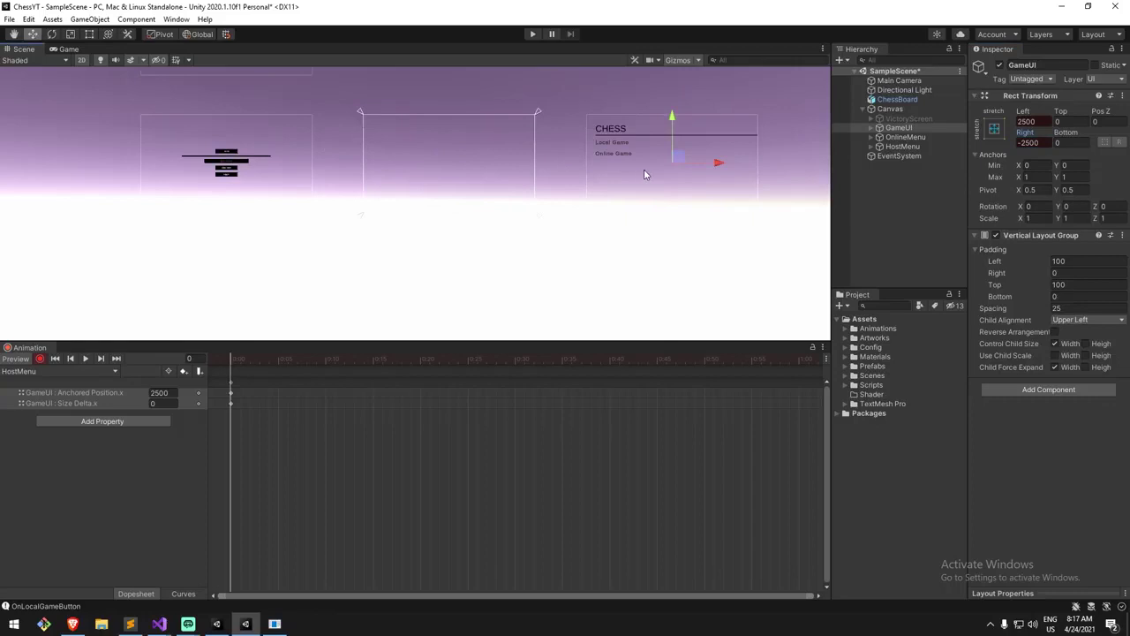
left_click(902, 149)
scroll(618, 137, "down", 3)
middle_click_drag(542, 137, 571, 256)
left_click(1028, 121)
type("0")
key("Tab")
type("0")
Set the HostMenu object's Top and Bottom offsets to 0 in the same keyframe.
middle_click_drag(441, 108, 427, 139)
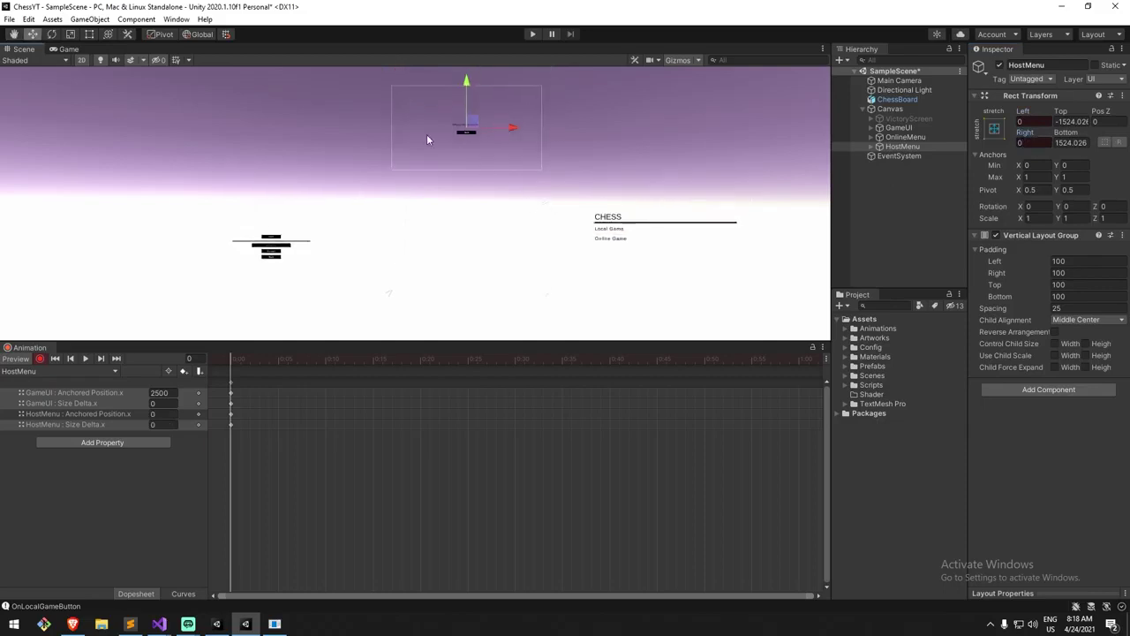
left_click(1071, 121)
type("0")
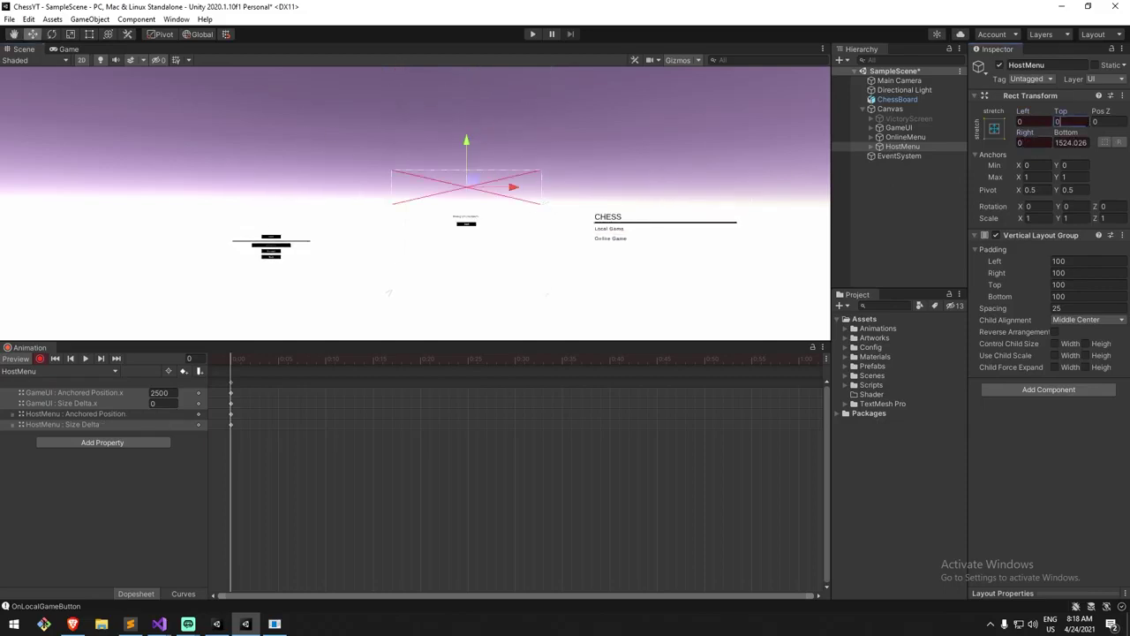
key("Return")
middle_click_drag(577, 216, 578, 110)
scroll(533, 129, "up", 3)
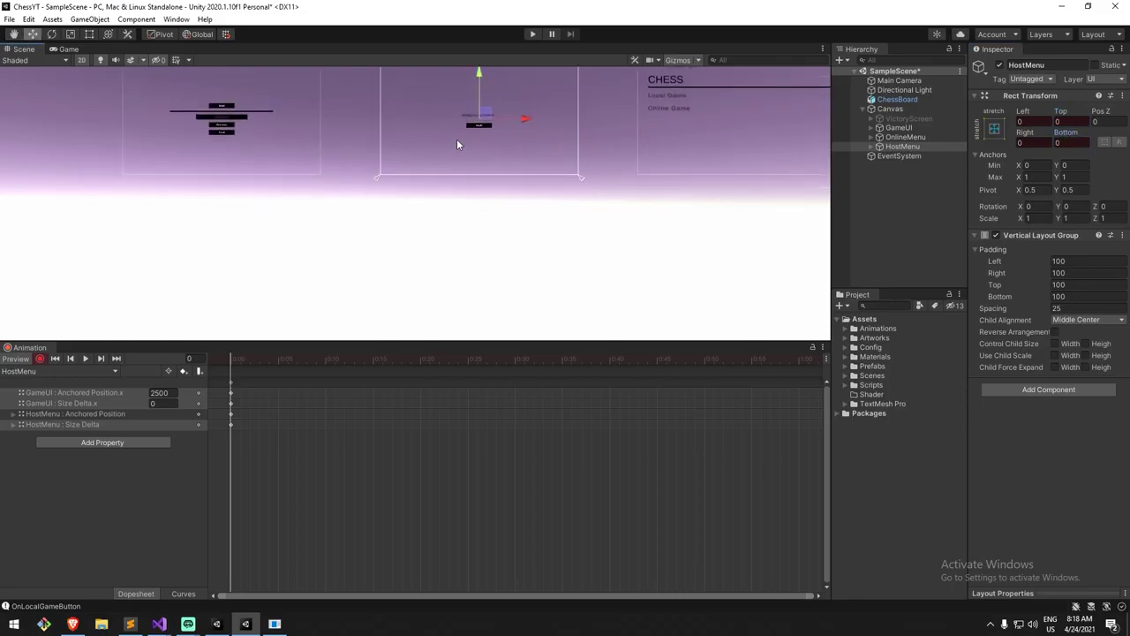
middle_click_drag(522, 168, 513, 180)
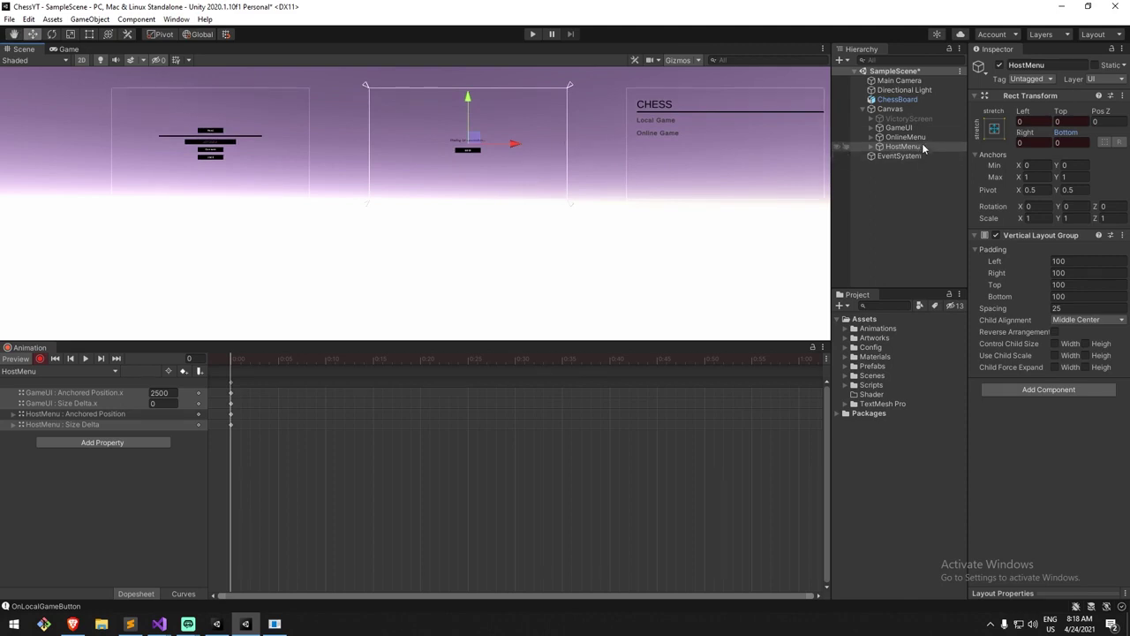
Key the OnlineMenu object's Left and Right offsets at 0 in the HostMenu clip.
middle_click_drag(499, 182, 541, 159)
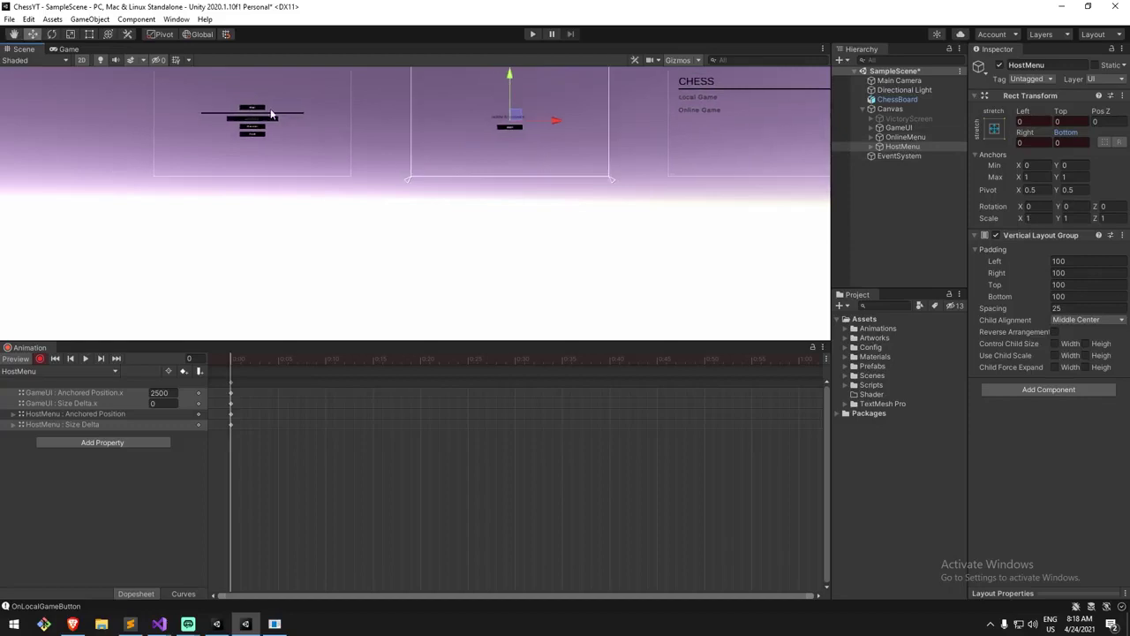
middle_click_drag(261, 117, 275, 148)
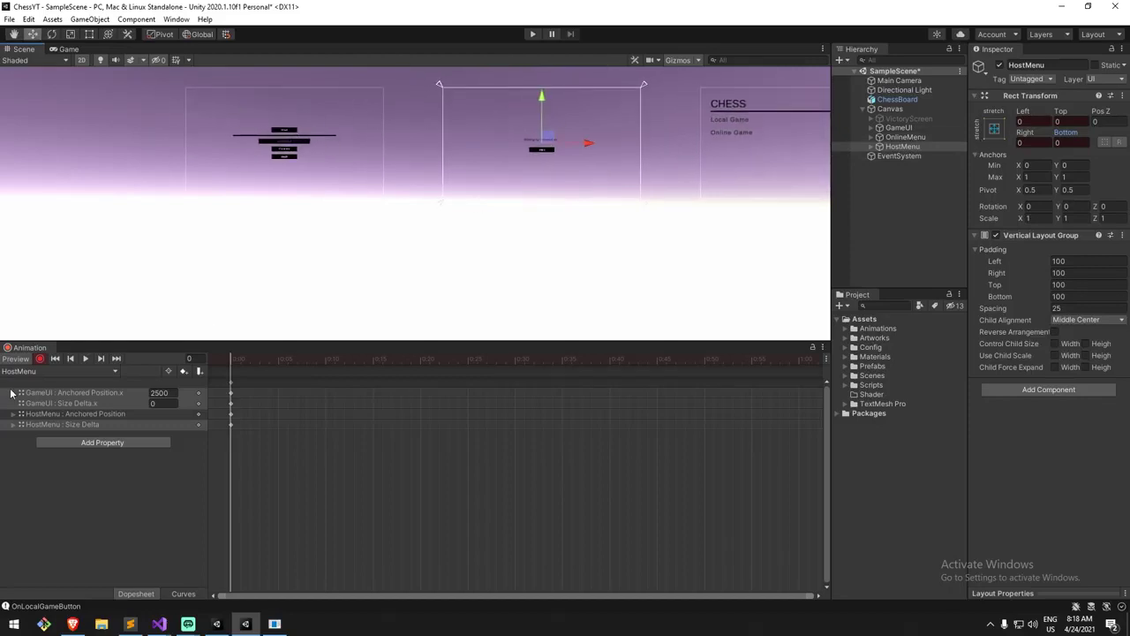
left_click(905, 137)
left_click(1033, 122)
type("0")
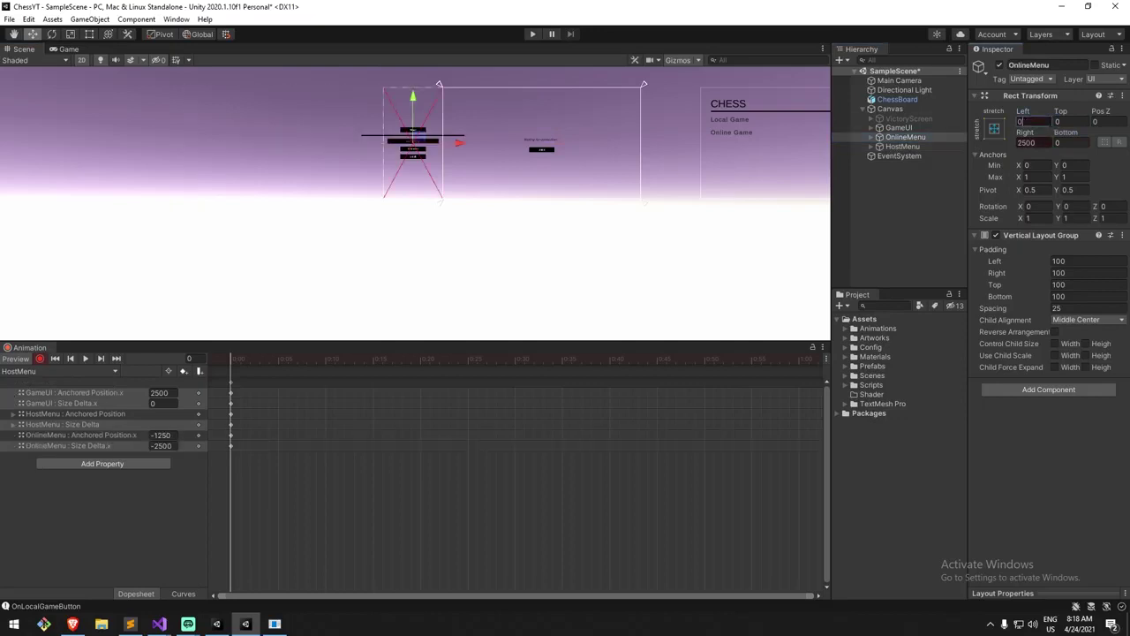
left_click(1029, 142)
type("0")
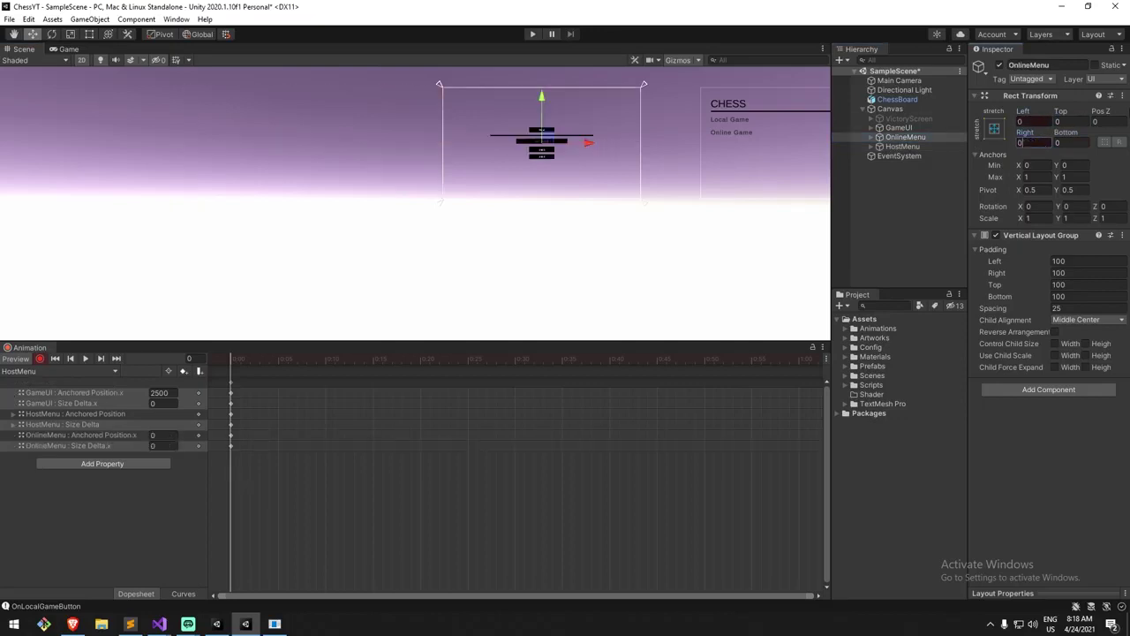
Key OnlineMenu below the canvas with Top 1500 and Bottom -1500, and save the scene.
left_click(1070, 122)
left_click_drag(541, 97, 541, 235)
type("02")
key("BackSpace")
key("BackSpace")
type("15")
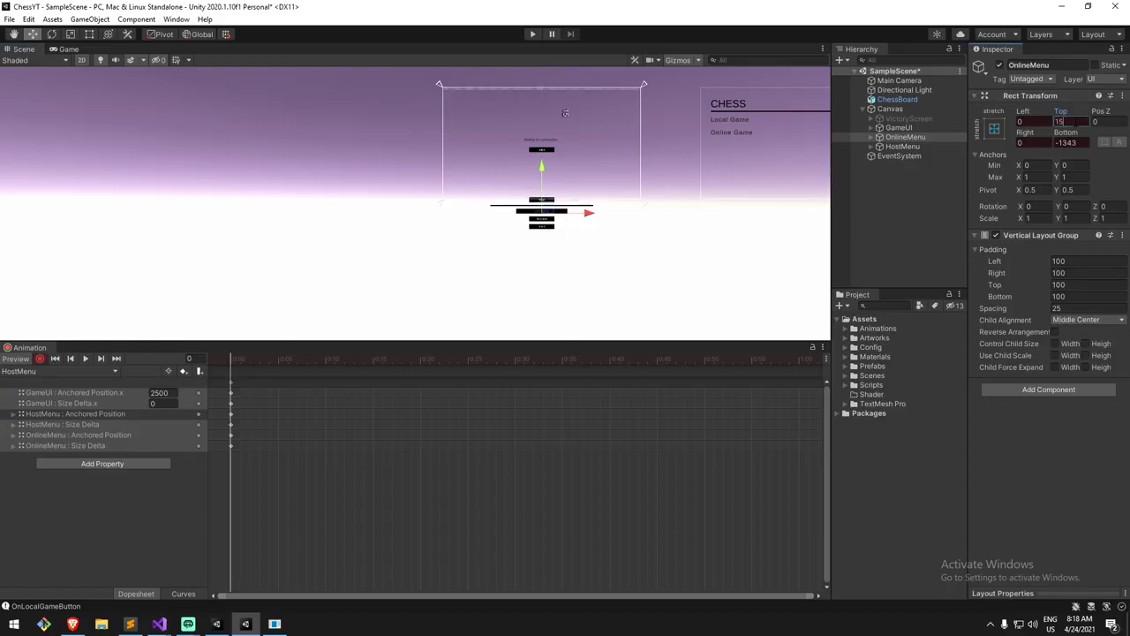
type("00")
key("Tab")
type("-1500")
scroll(685, 200, "down", 6)
key("ctrl+s")
middle_click_drag(647, 180, 581, 108)
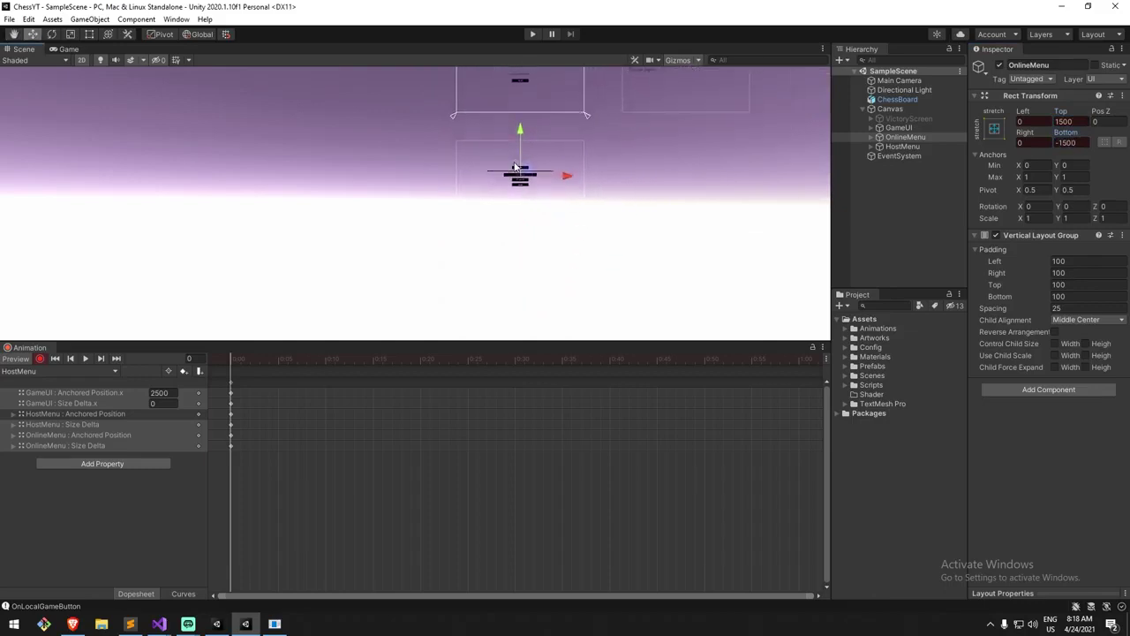
middle_click_drag(507, 170, 497, 210)
middle_click_drag(503, 133, 499, 189)
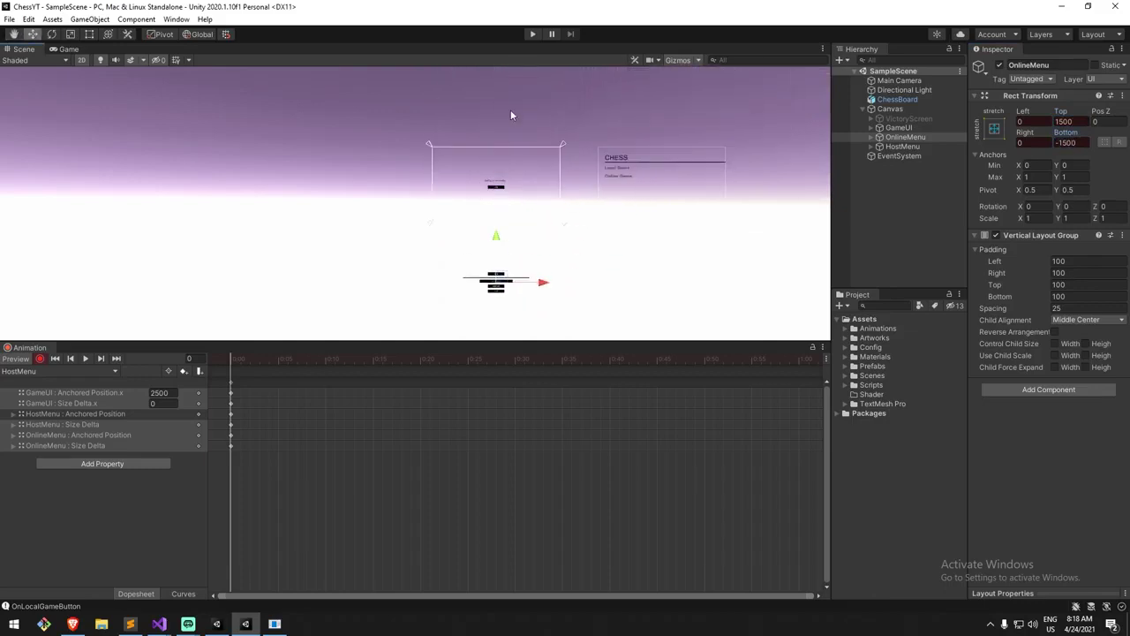
middle_click_drag(479, 114, 451, 86)
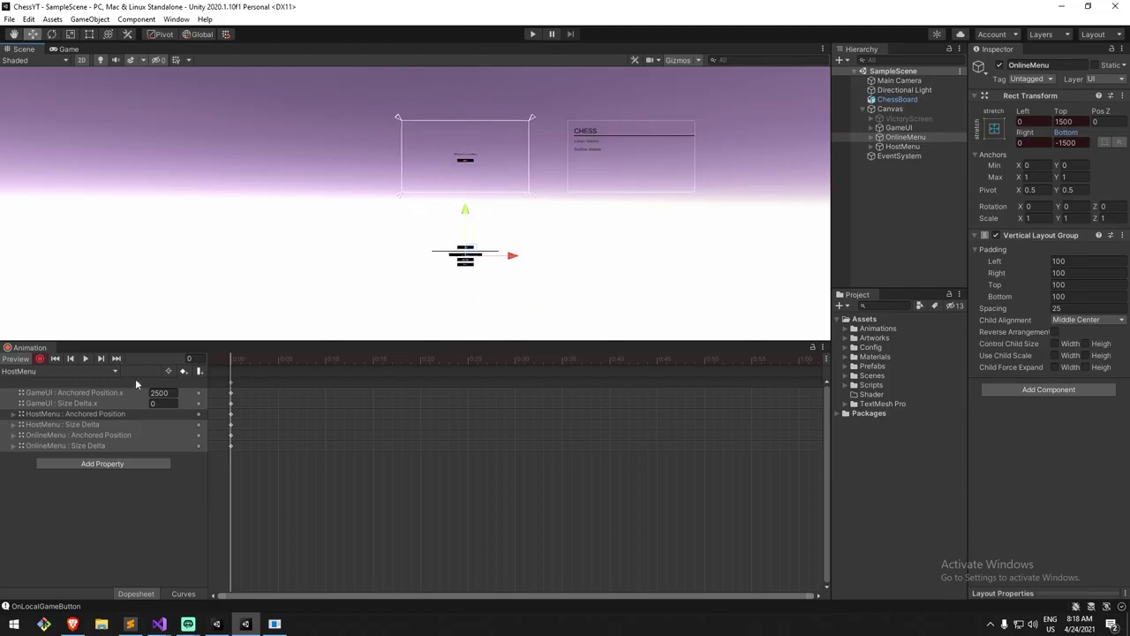
Stop recording the HostMenu clip and create a new Canvas animation clip named OnlineMenu.
left_click(41, 359)
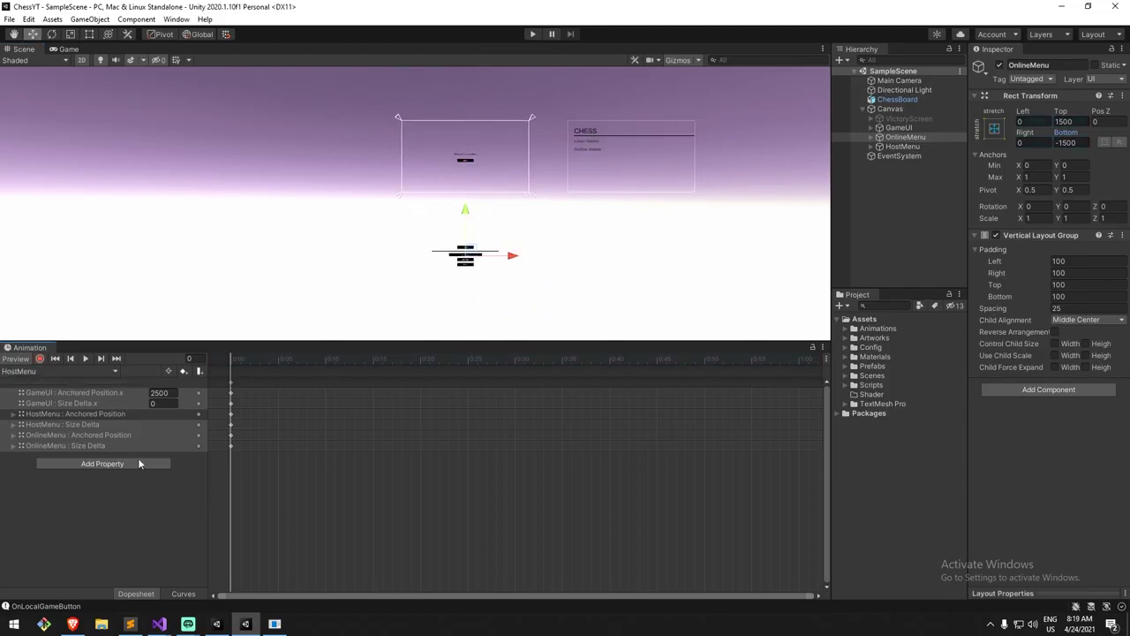
left_click(53, 373)
left_click(60, 410)
type("OnlineMenu")
key("Return")
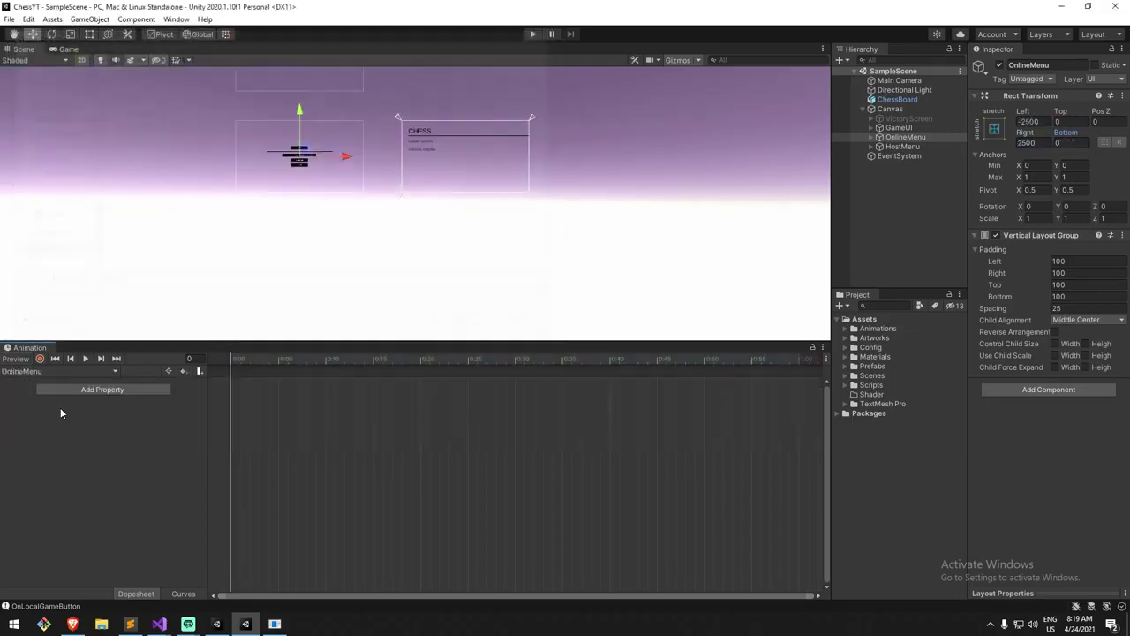
Record frame 0 of the OnlineMenu clip with the OnlineMenu object's Left and Right offsets at 0.
left_click(40, 357)
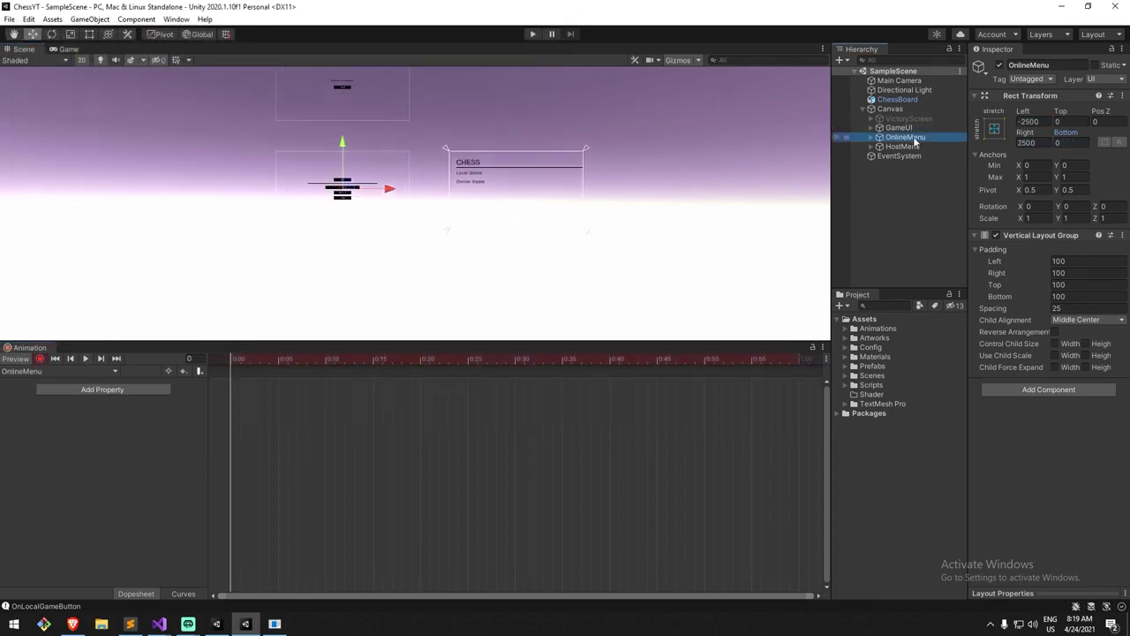
left_click(1030, 121)
type("0")
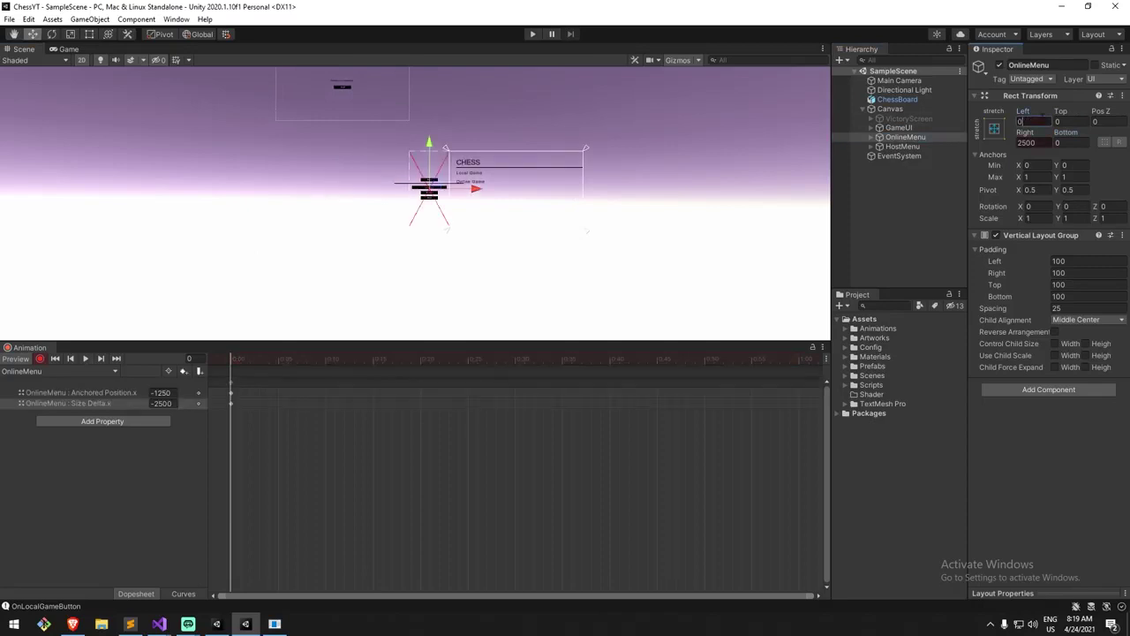
left_click(1038, 143)
type("0")
scroll(558, 195, "up", 1)
Key the GameUI object in the OnlineMenu clip with Left 2500 and Right -2500.
left_click(899, 127)
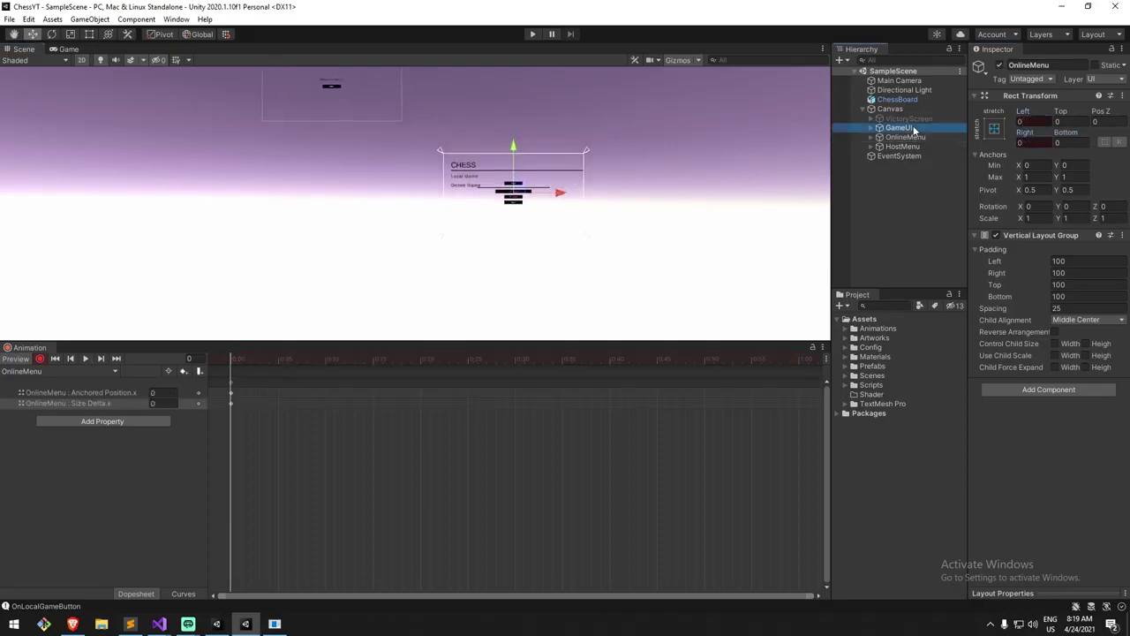
left_click(1026, 121)
type("2500")
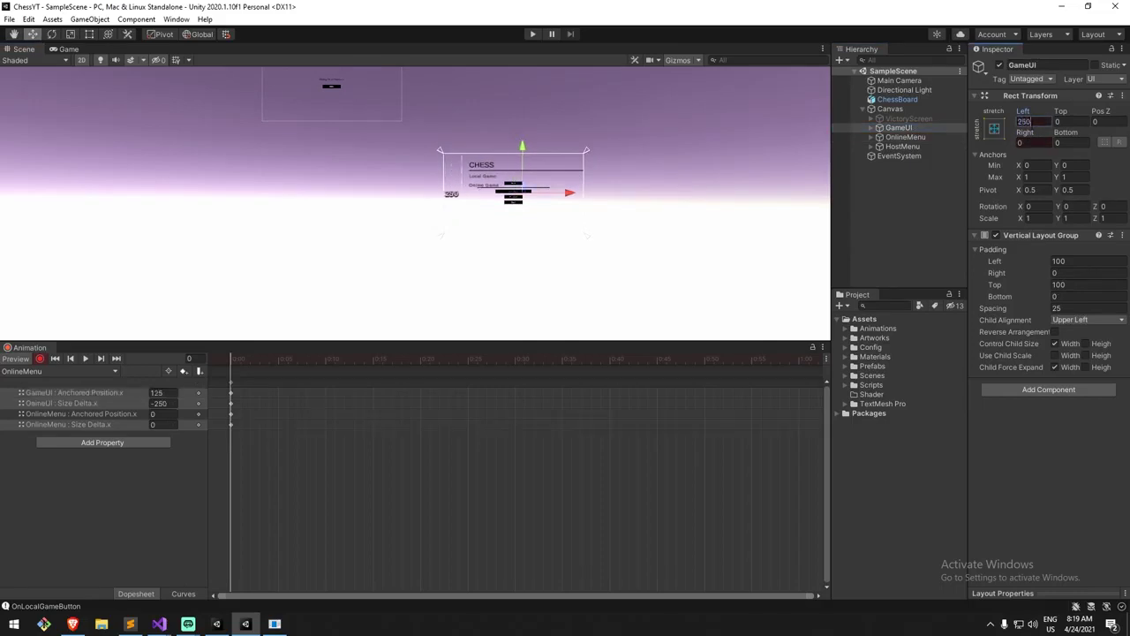
left_click(1024, 143)
type("-2500")
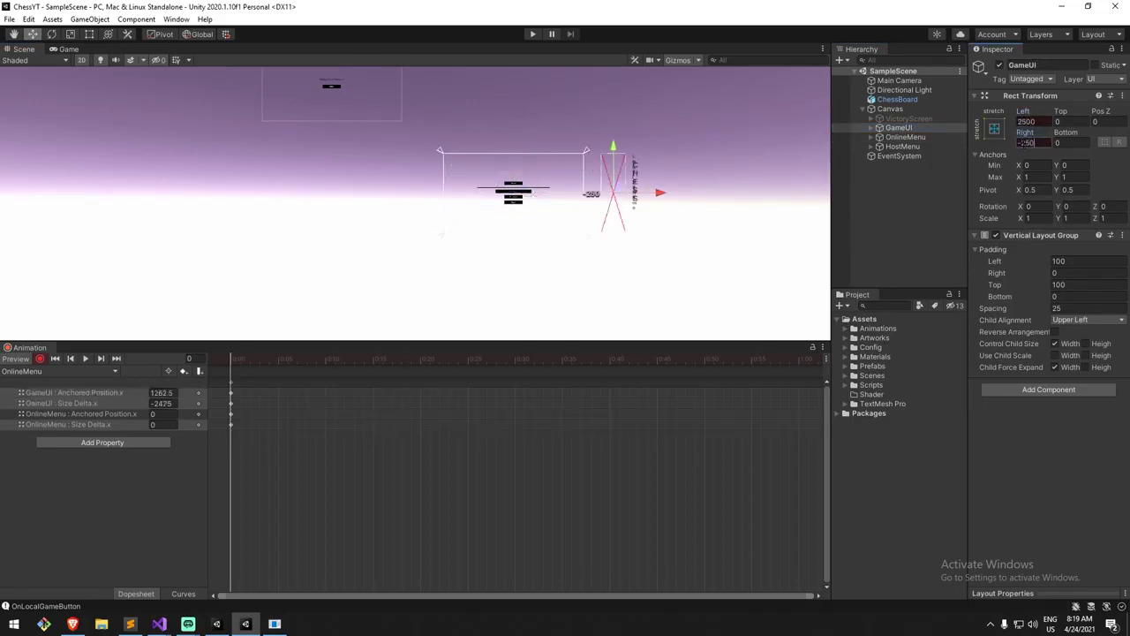
scroll(548, 206, "down", 2)
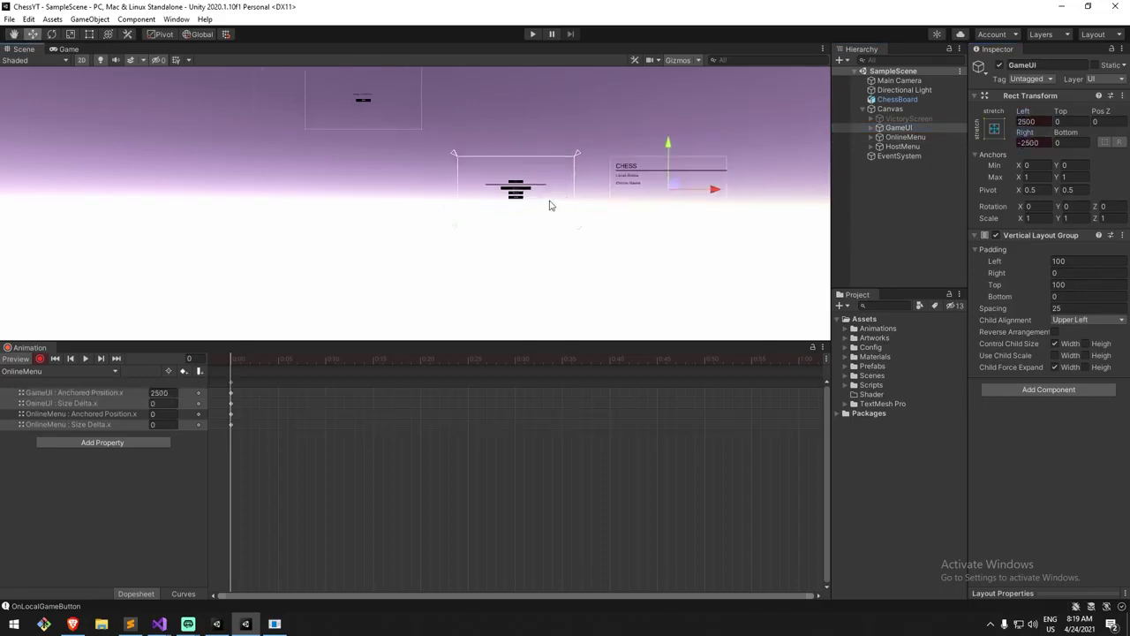
Compare the menu positions in the StartMenu, OnlineMenu and HostMenu clips by previewing them in the scene.
left_click(79, 370)
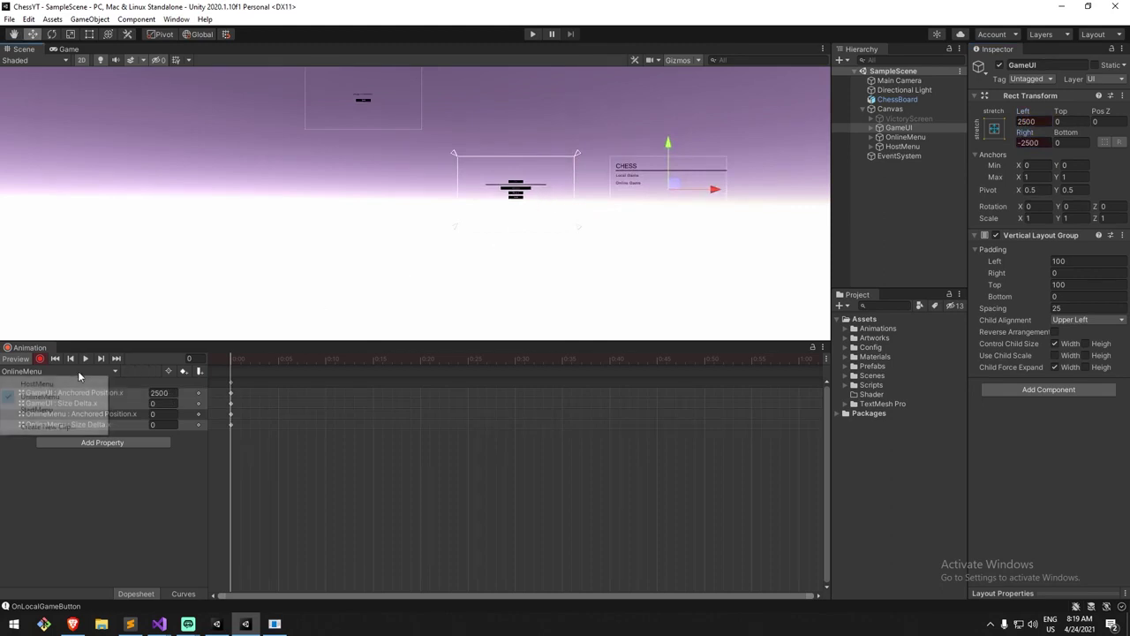
left_click(46, 407)
middle_click_drag(554, 191, 514, 155)
scroll(525, 144, "up", 2)
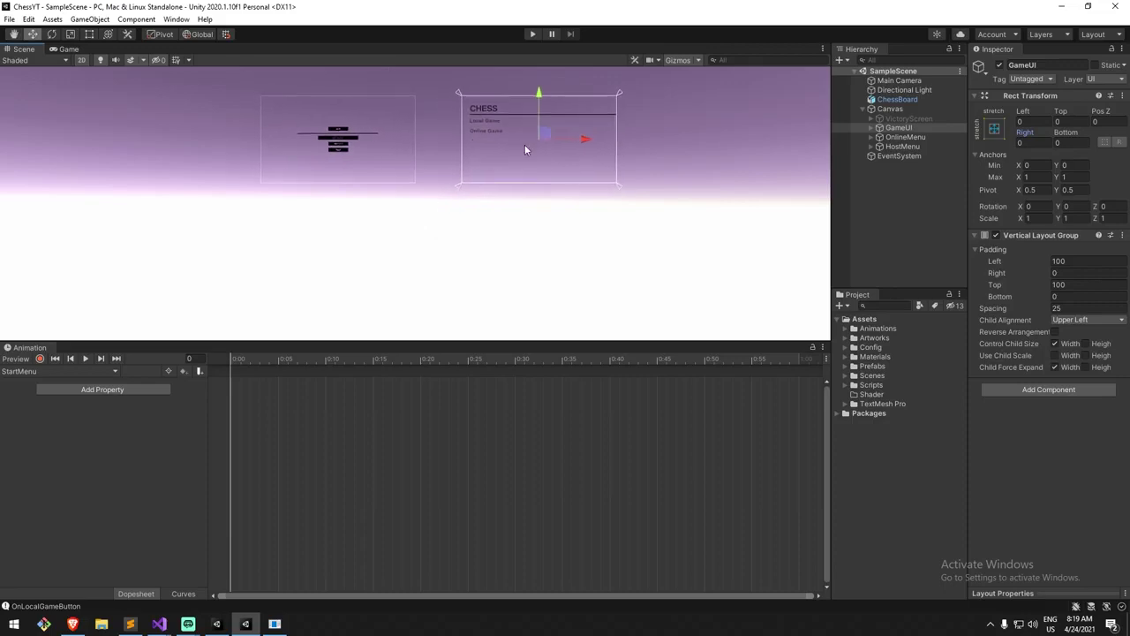
left_click(62, 371)
left_click(53, 394)
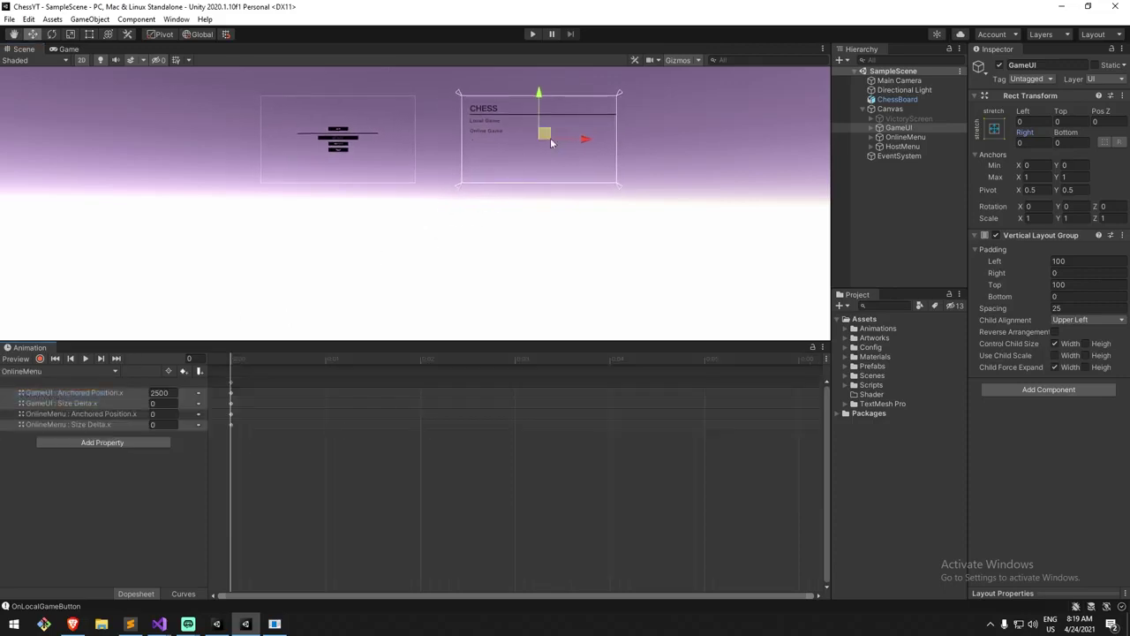
middle_click_drag(411, 244, 385, 267)
scroll(360, 245, "down", 1)
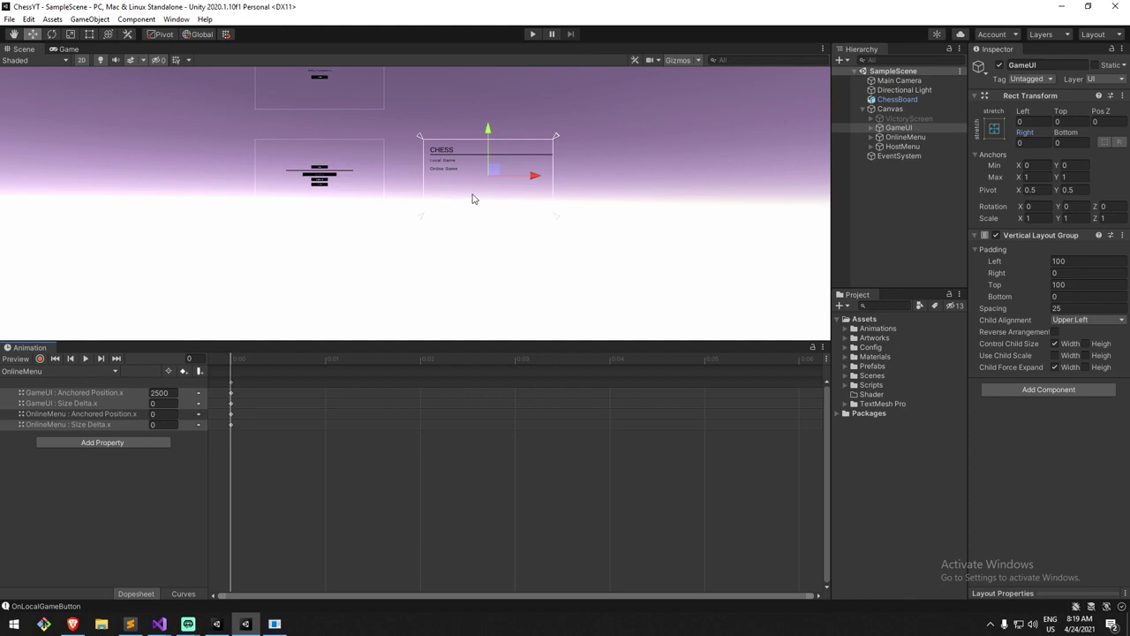
left_click(15, 358)
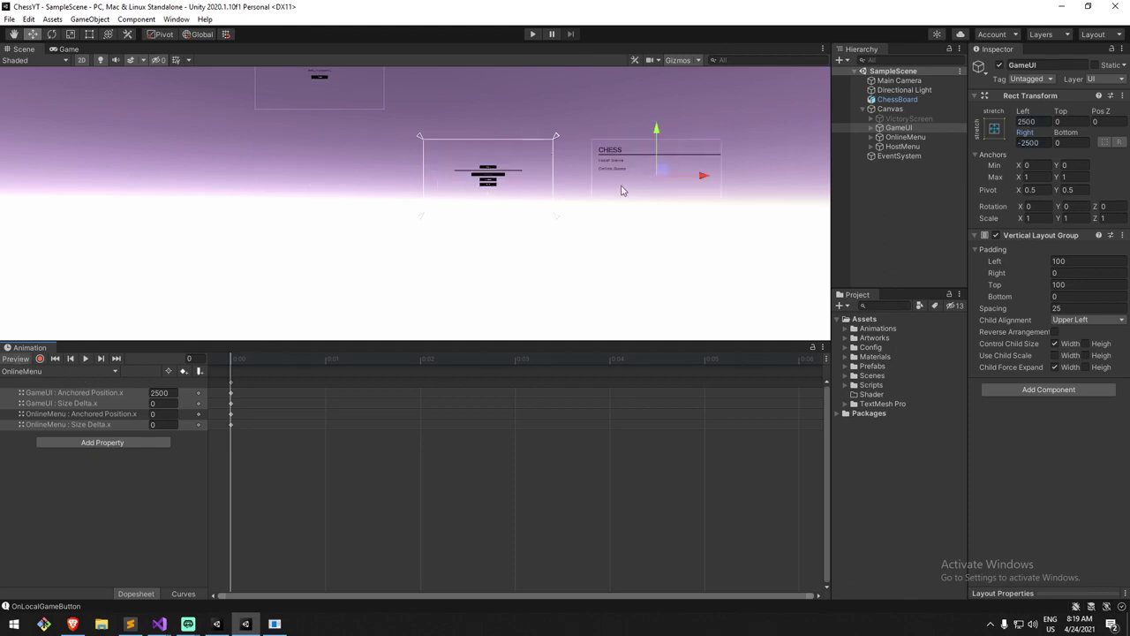
middle_click_drag(527, 189, 490, 196)
left_click(67, 371)
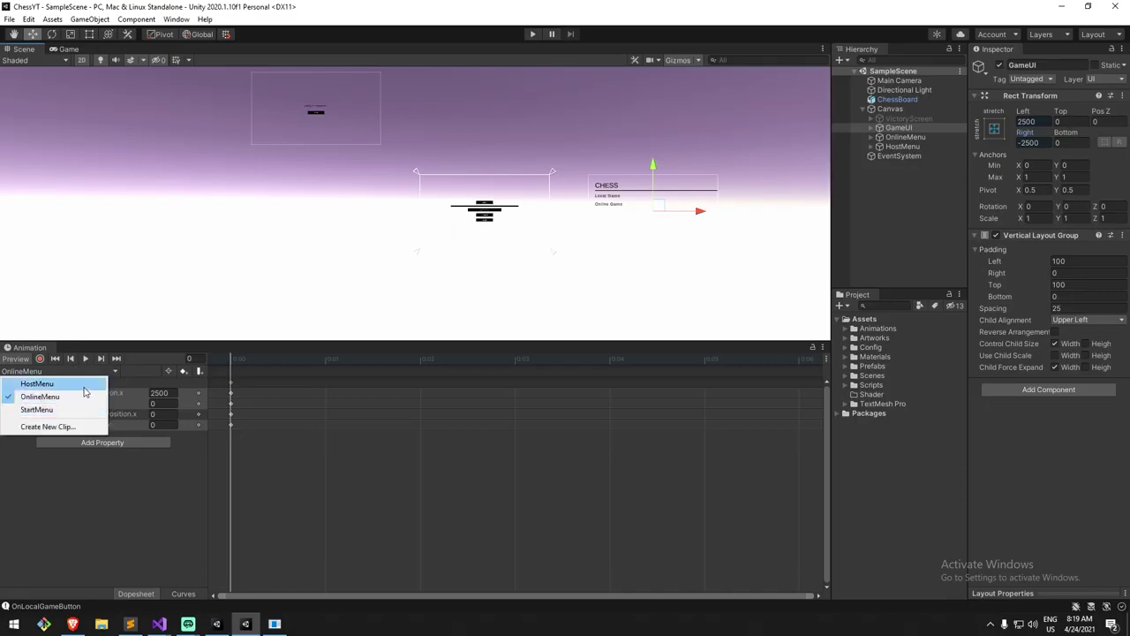
left_click(85, 384)
left_click(16, 359)
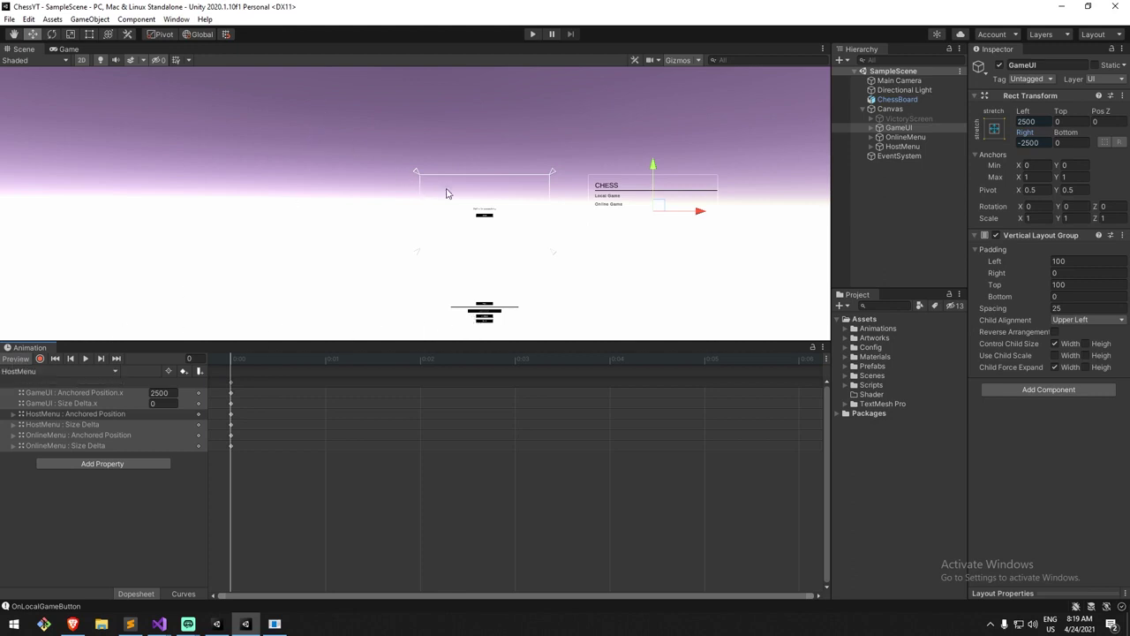
Resume recording the OnlineMenu clip, key the HostMenu object's Left and Right offsets at 0, and stop recording.
left_click(26, 370)
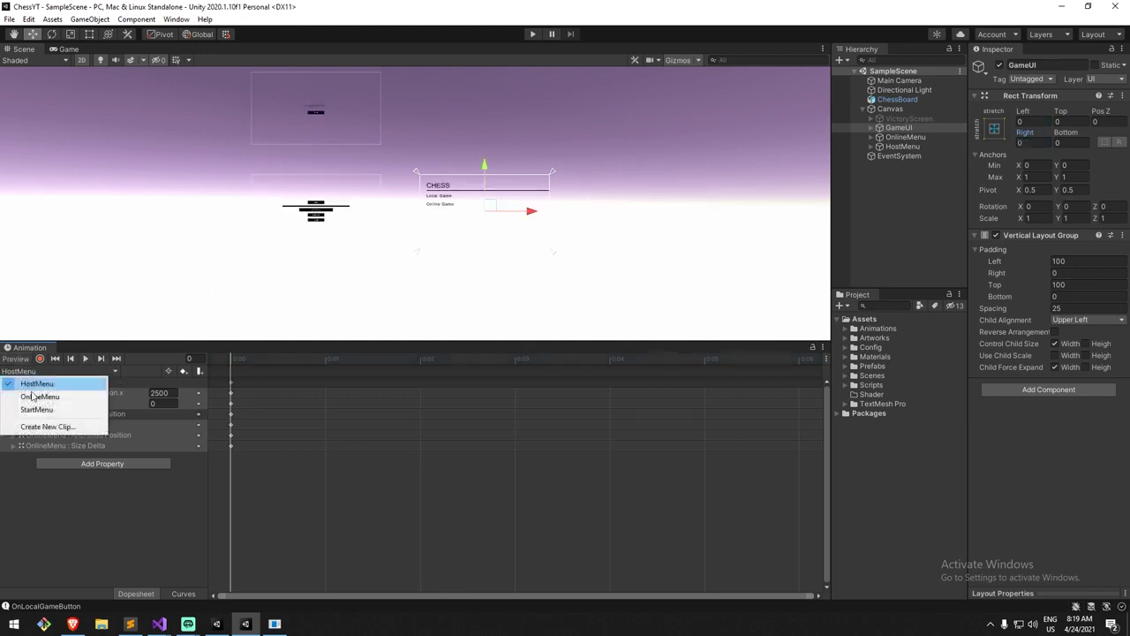
left_click(49, 397)
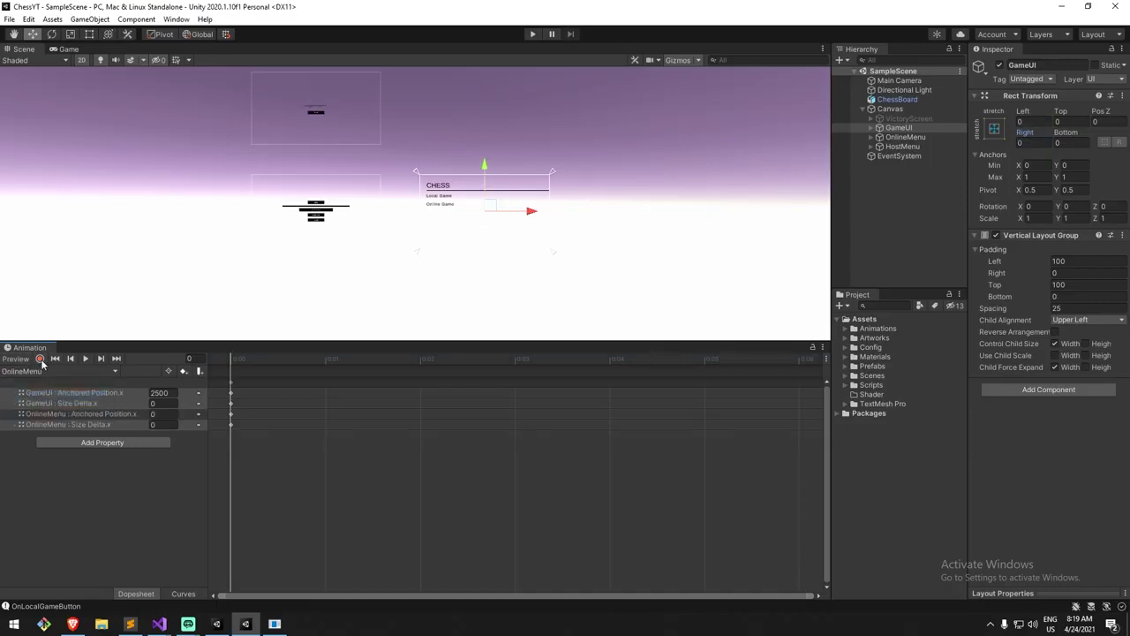
left_click(40, 358)
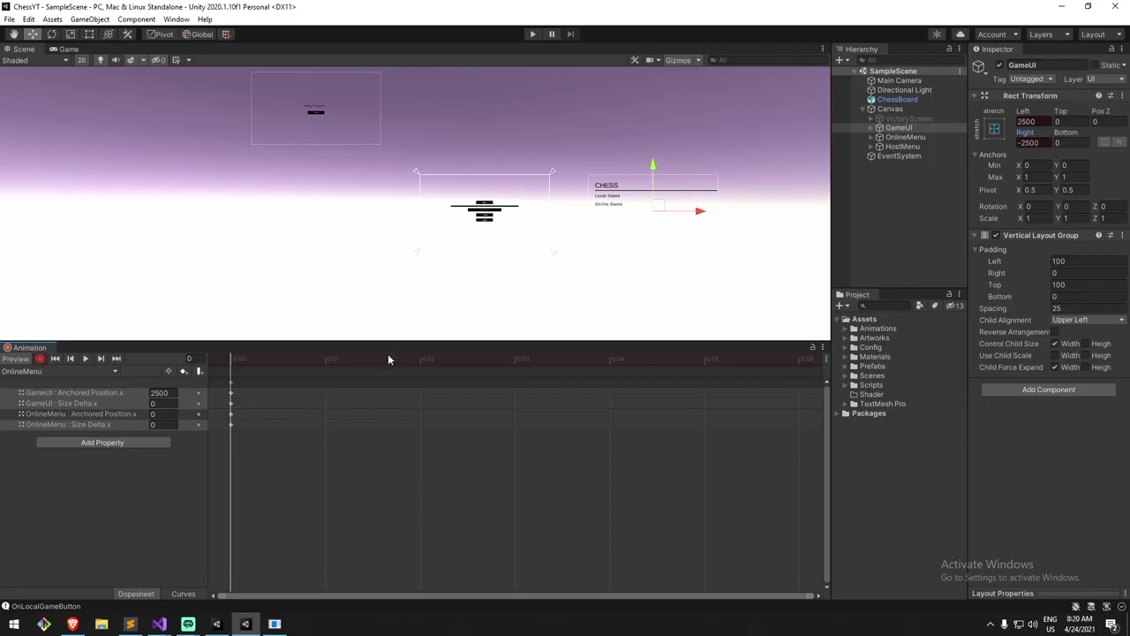
left_click(902, 147)
middle_click_drag(485, 119, 491, 138)
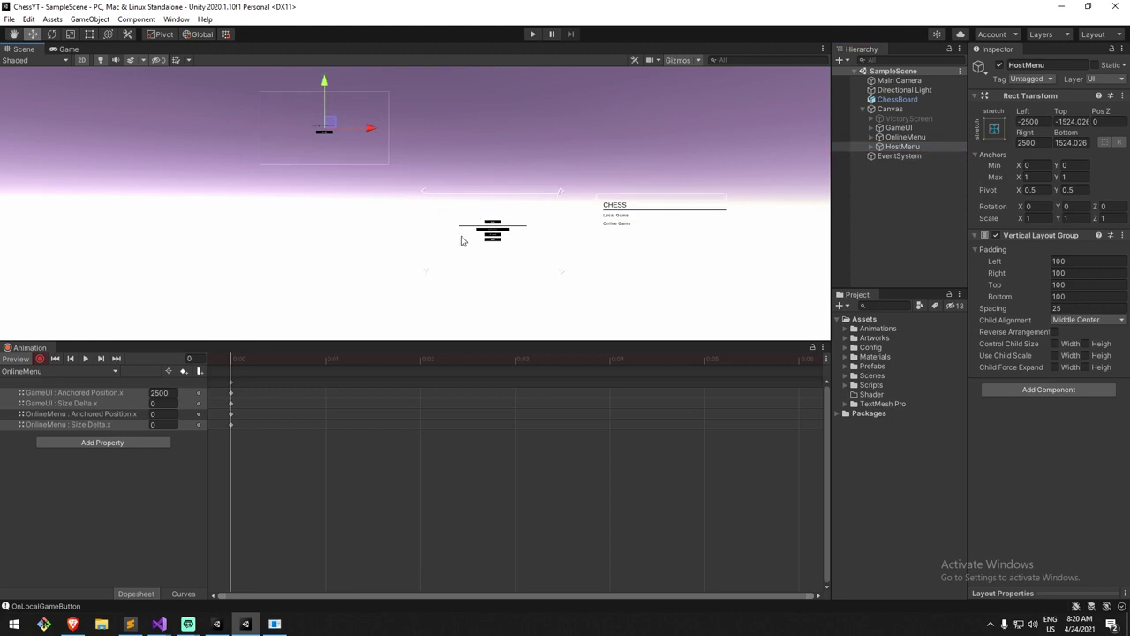
left_click(1029, 121)
type("0")
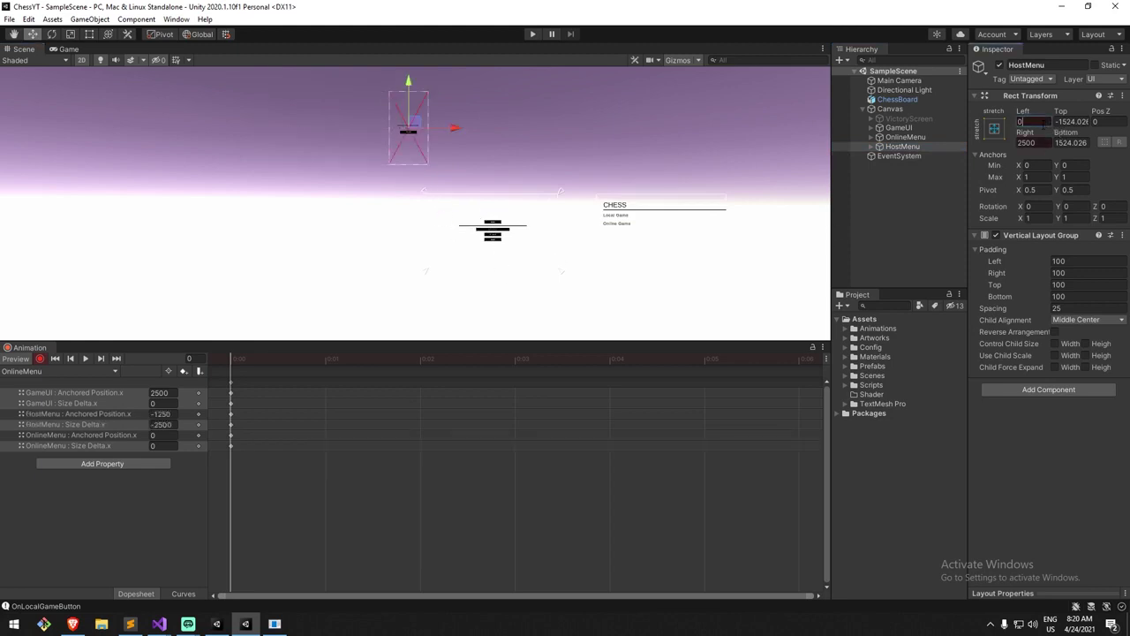
left_click(1028, 142)
type("20")
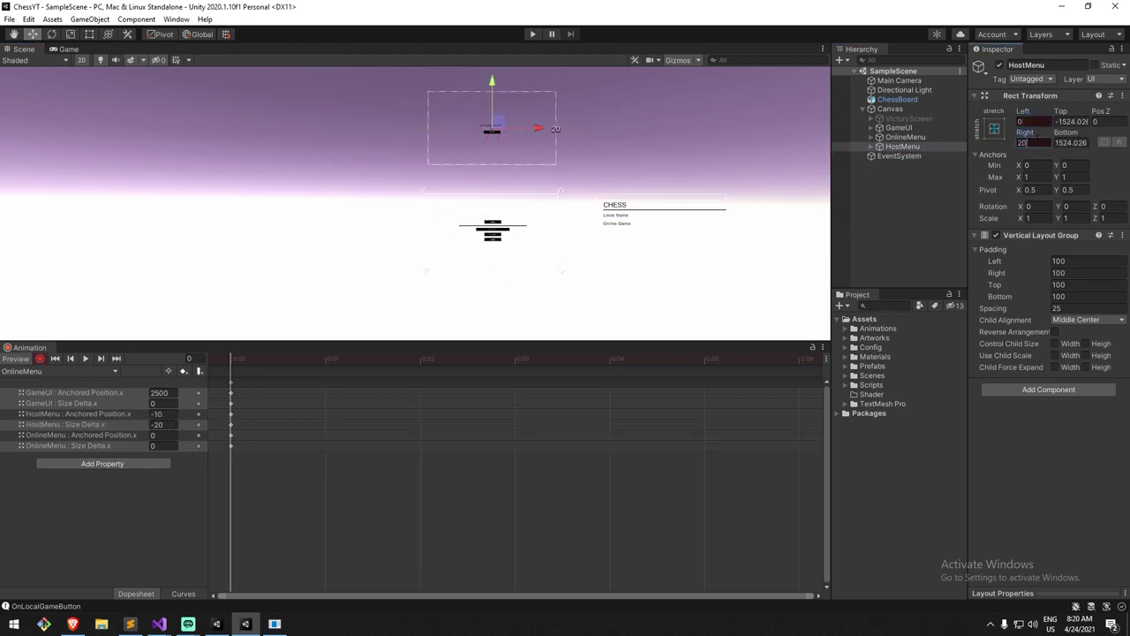
key("BackSpace")
key("BackSpace")
middle_click_drag(739, 149, 704, 165)
middle_click_drag(525, 265, 548, 139)
scroll(547, 138, "down", 1)
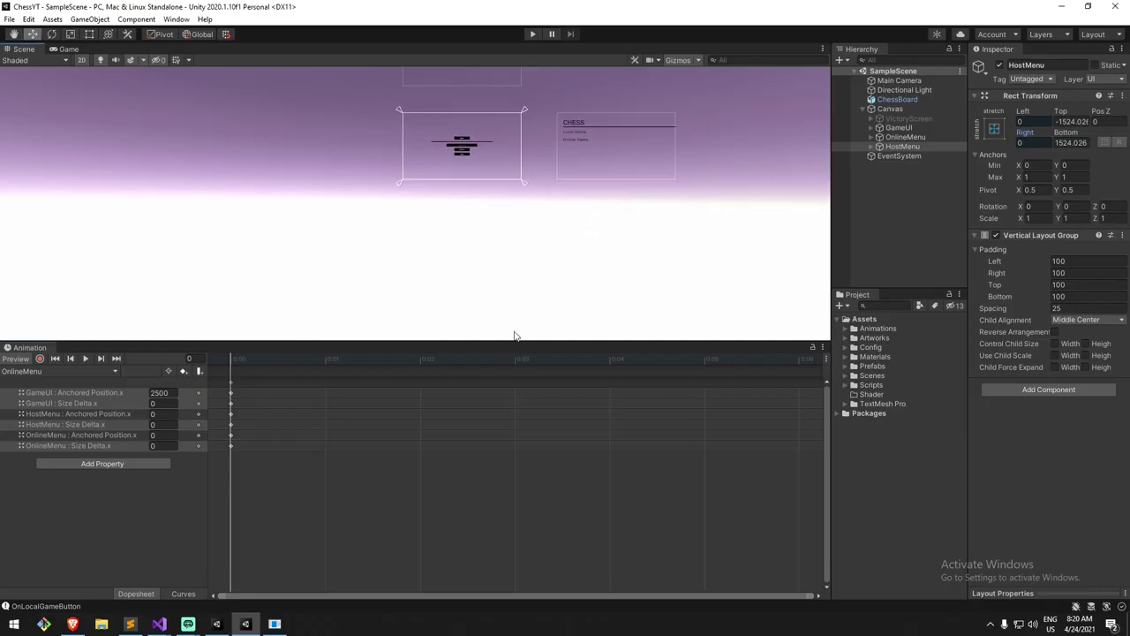
Enlarge the scene area and open the Canvas object's animator controller.
left_click_drag(516, 340, 516, 404)
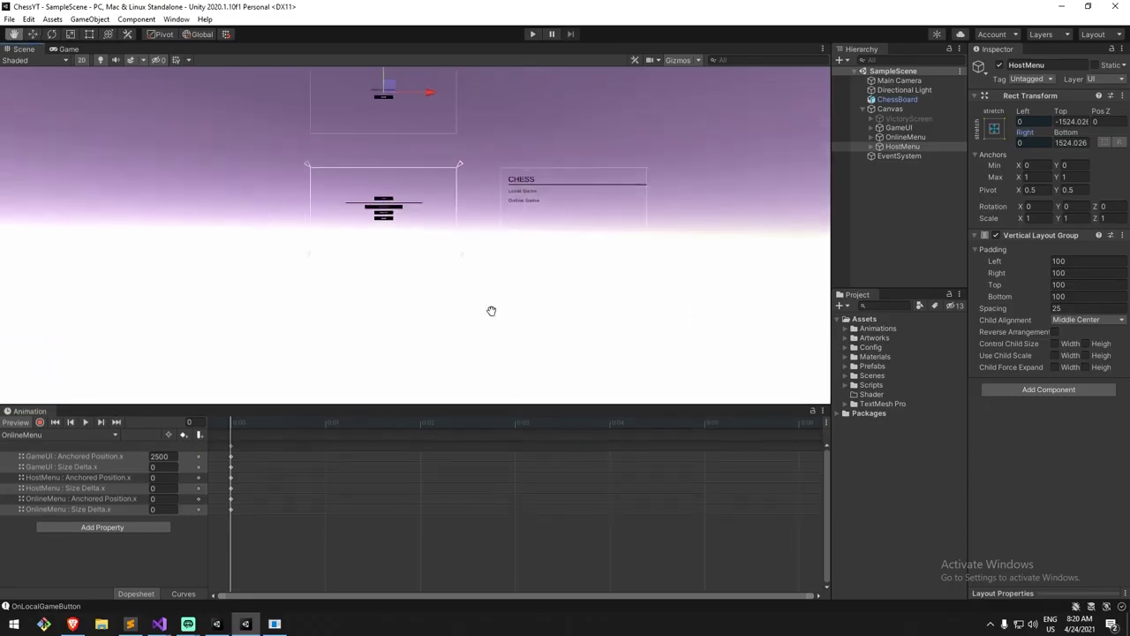
left_click(499, 130)
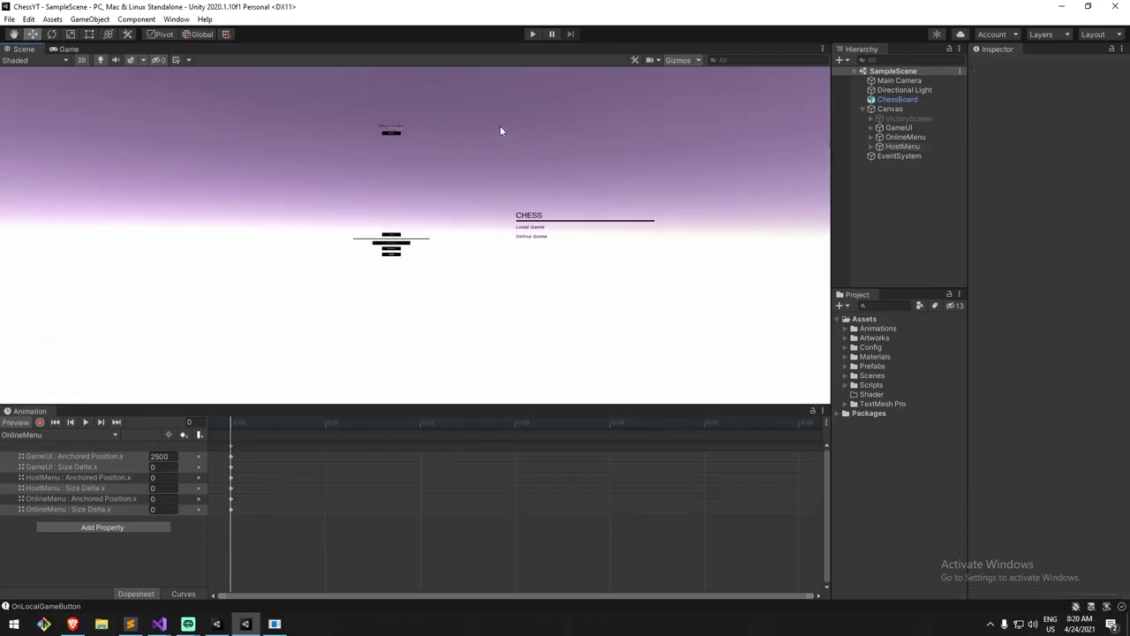
left_click(902, 110)
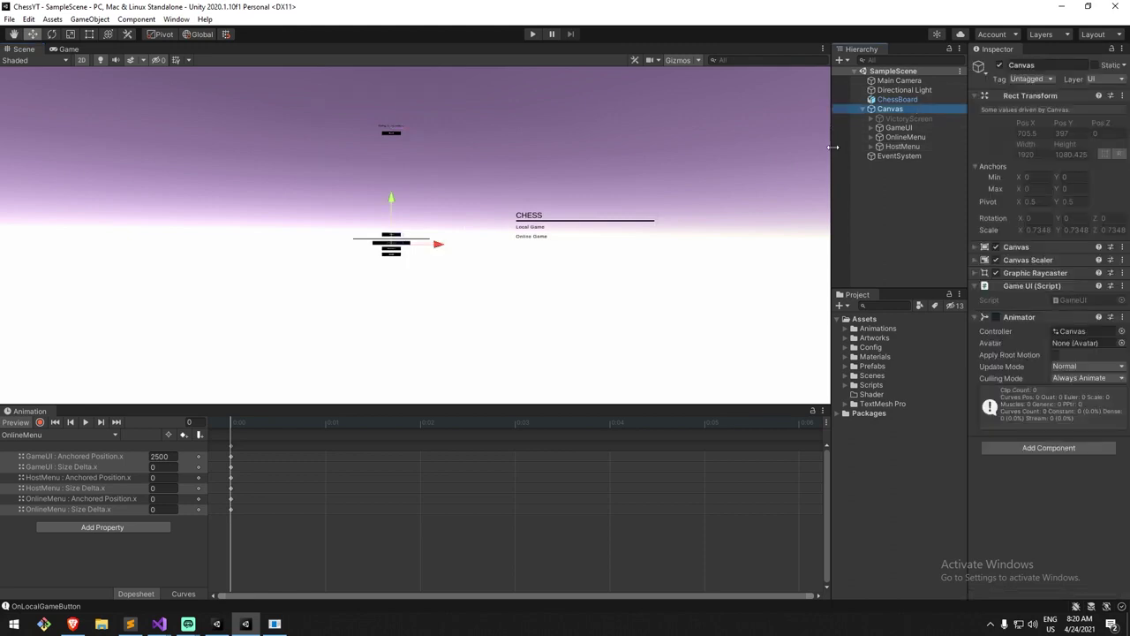
left_click(995, 273)
double_click(1074, 332)
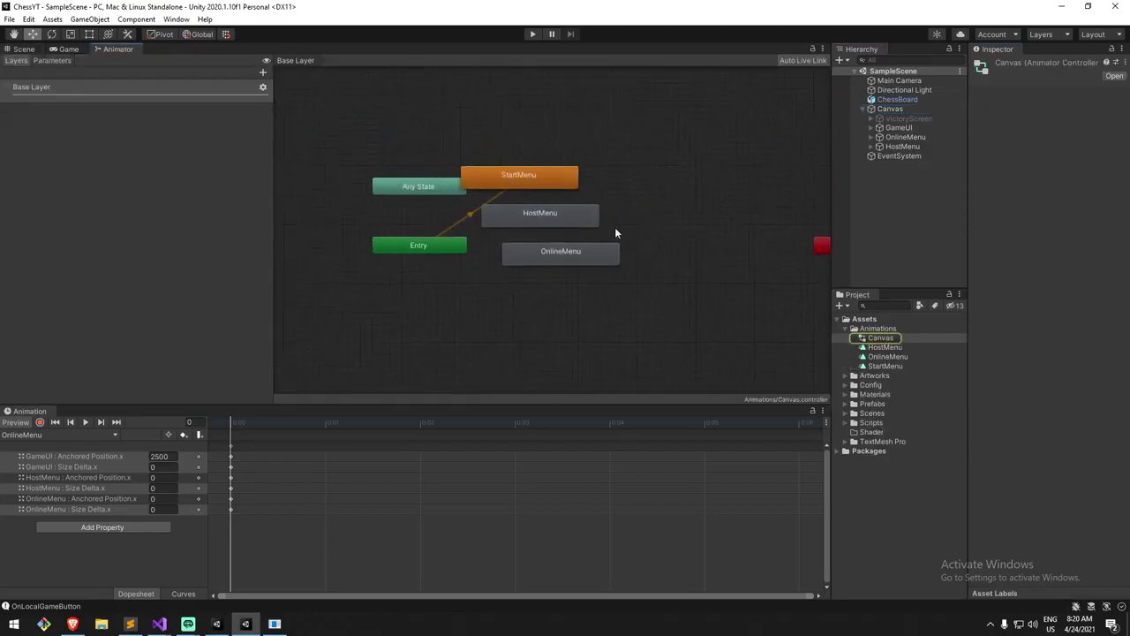
Stack the StartMenu, HostMenu and OnlineMenu states below Entry and place Any State to their left.
left_click_drag(477, 163, 576, 309)
scroll(549, 172, "down", 4)
left_click_drag(513, 125, 561, 232)
left_click_drag(518, 177, 522, 116)
scroll(513, 206, "up", 4)
left_click(513, 212)
scroll(513, 277, "down", 4)
scroll(534, 273, "up", 2)
left_click(543, 258)
left_click_drag(542, 258, 613, 127)
left_click_drag(623, 181, 599, 201)
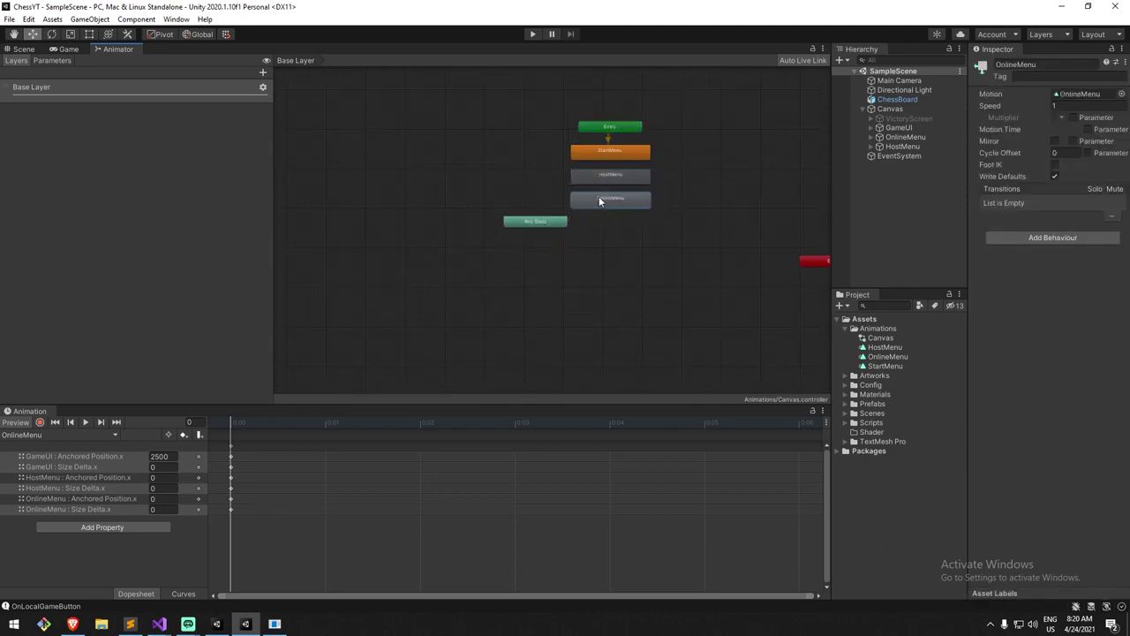
left_click_drag(522, 229, 482, 179)
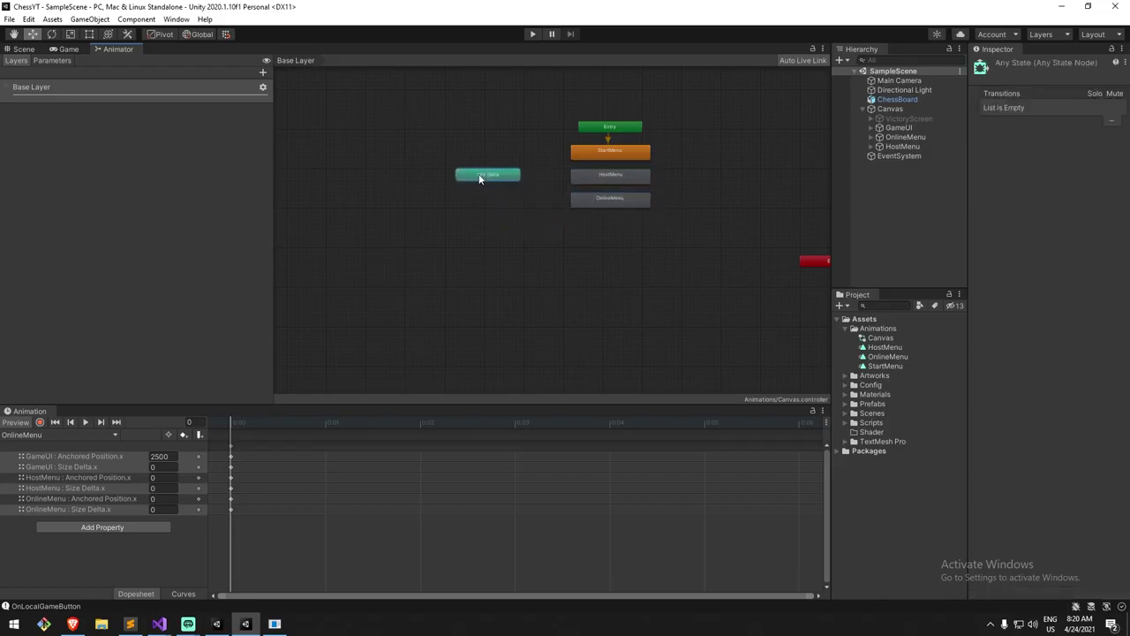
Make transitions from Any State to each of the StartMenu, HostMenu and OnlineMenu states.
right_click(482, 179)
left_click(530, 181)
left_click(587, 154)
right_click(505, 176)
left_click(530, 182)
left_click(587, 175)
right_click(500, 181)
left_click(497, 176)
right_click(499, 178)
left_click(529, 182)
left_click(593, 197)
left_click(689, 213)
key("a")
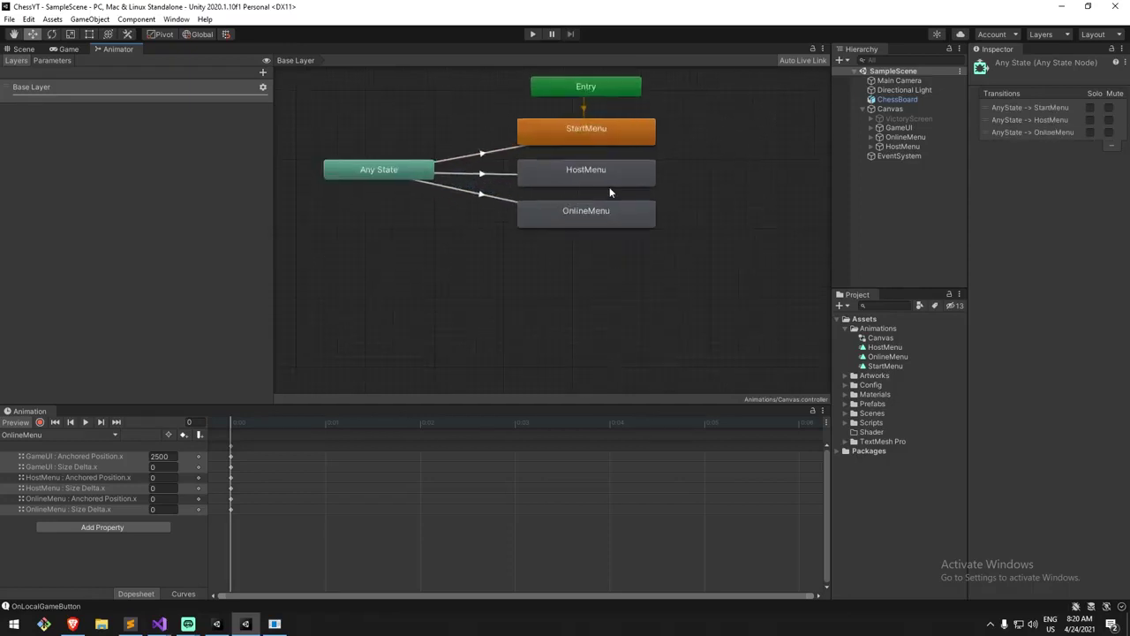
Select the Any State to StartMenu transition and add a trigger parameter named StartMenu.
left_click(523, 231)
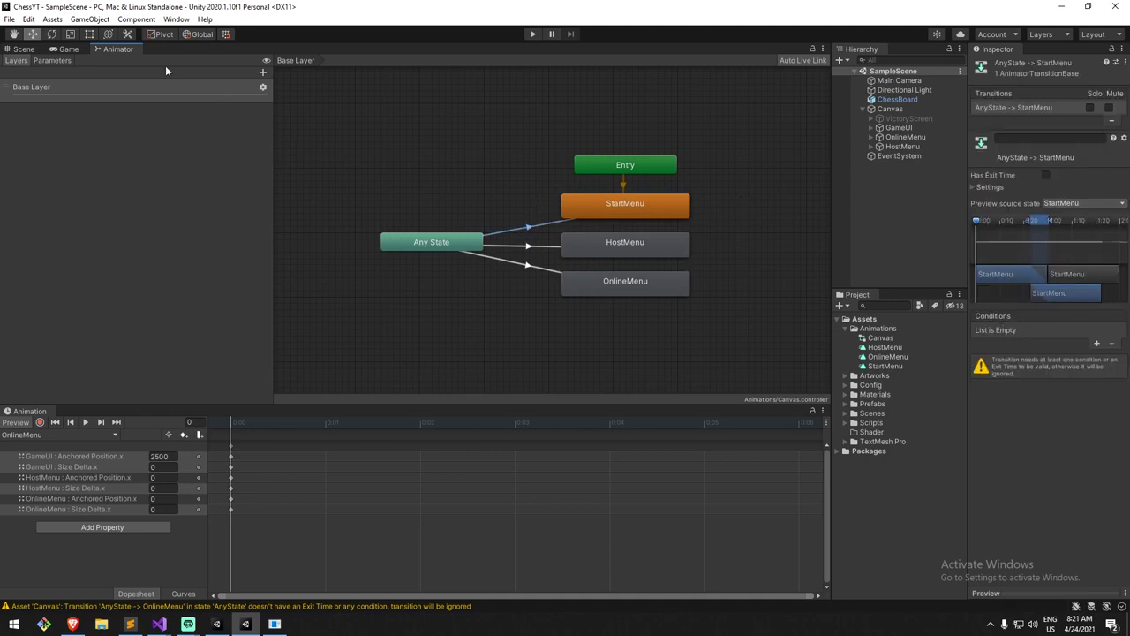
left_click(49, 62)
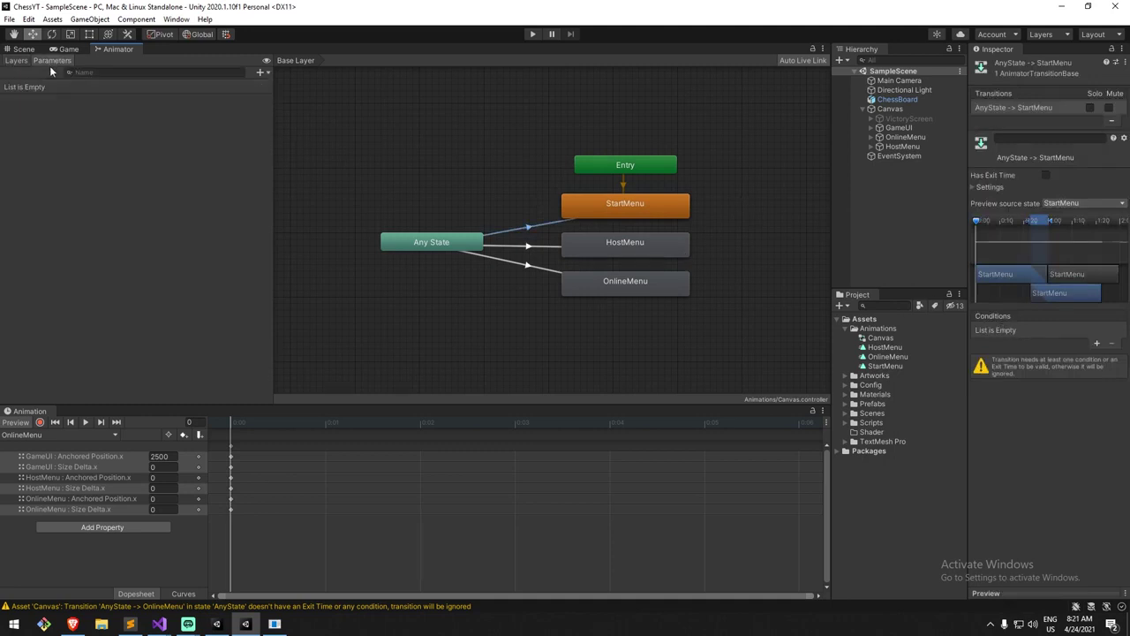
left_click(260, 73)
left_click(282, 126)
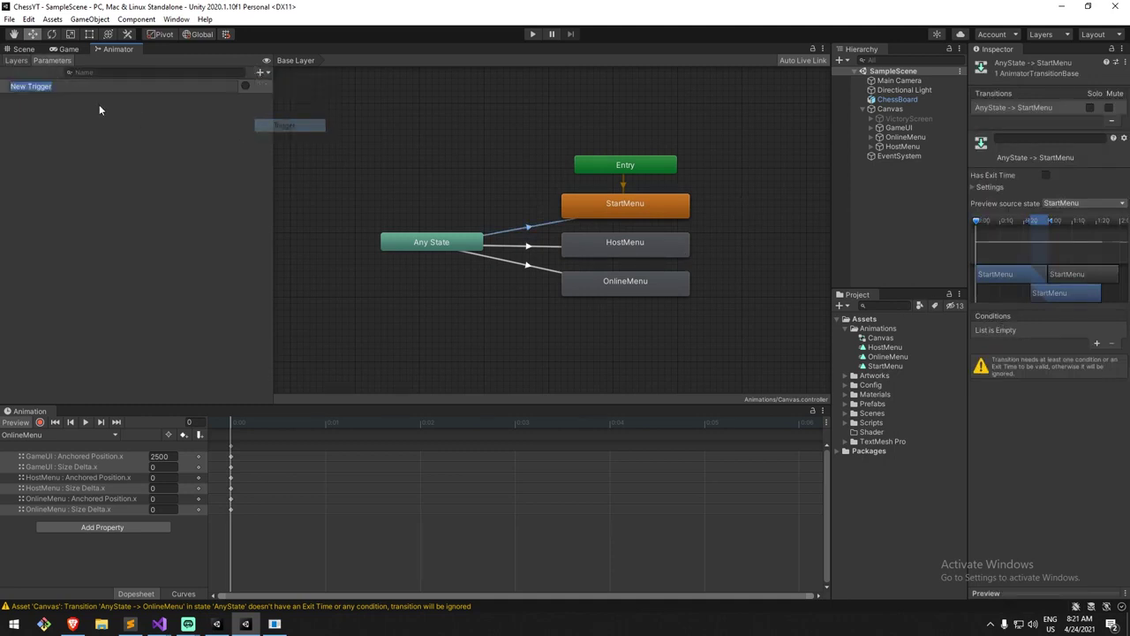
key("BackSpace")
type("StartMenu")
key("Return")
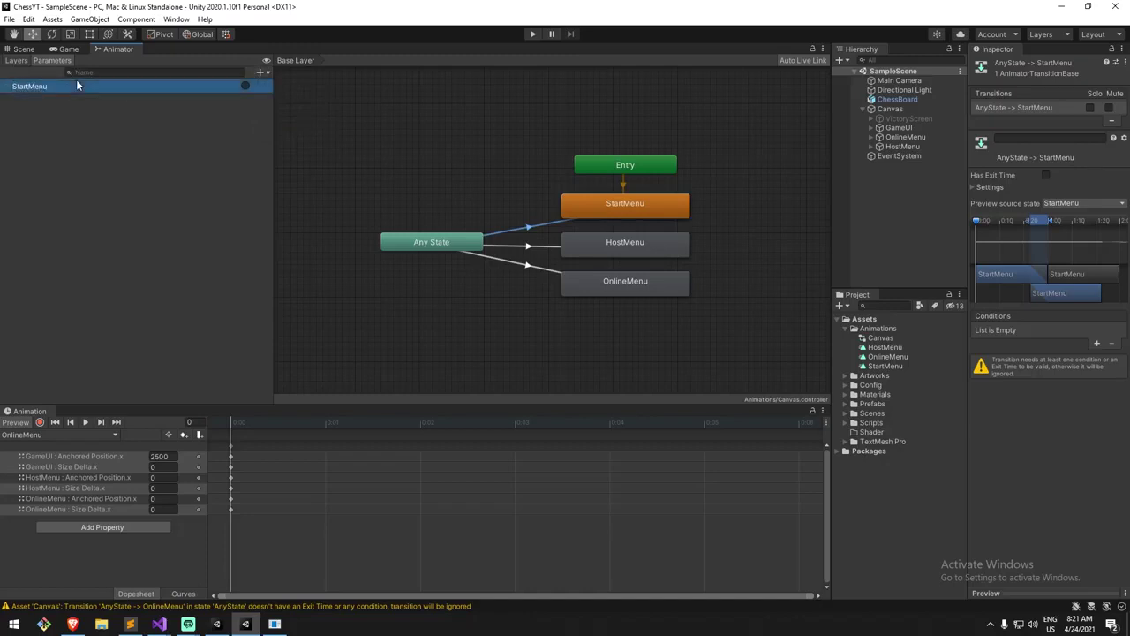
Add a second trigger parameter named HostMenu to the animator controller.
left_click(261, 72)
left_click(282, 126)
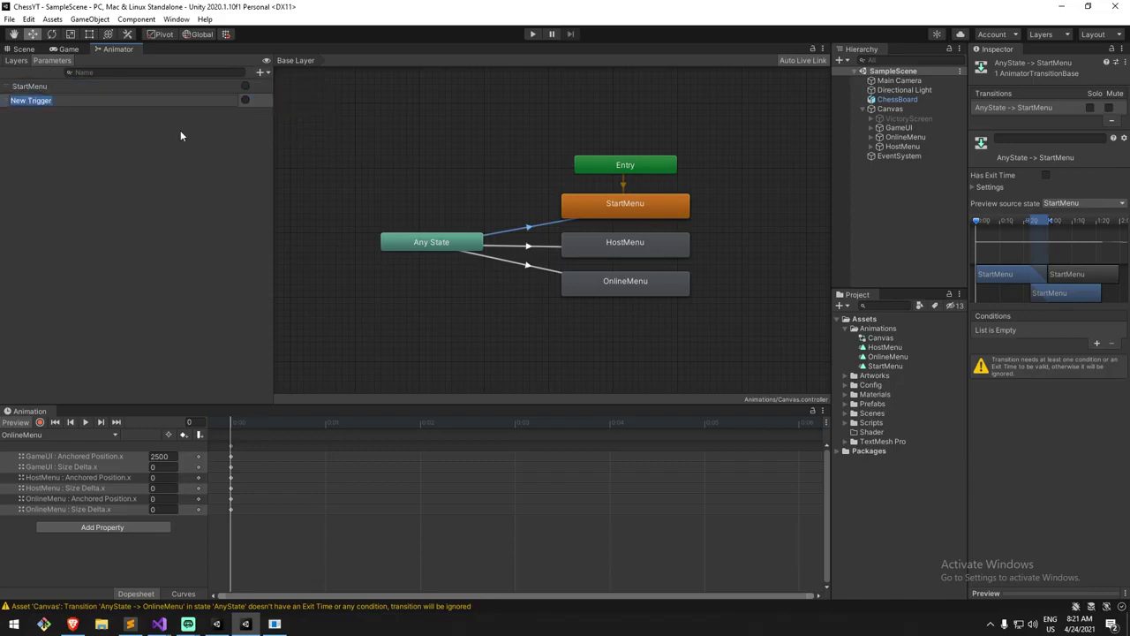
type("HostMenu")
key("Return")
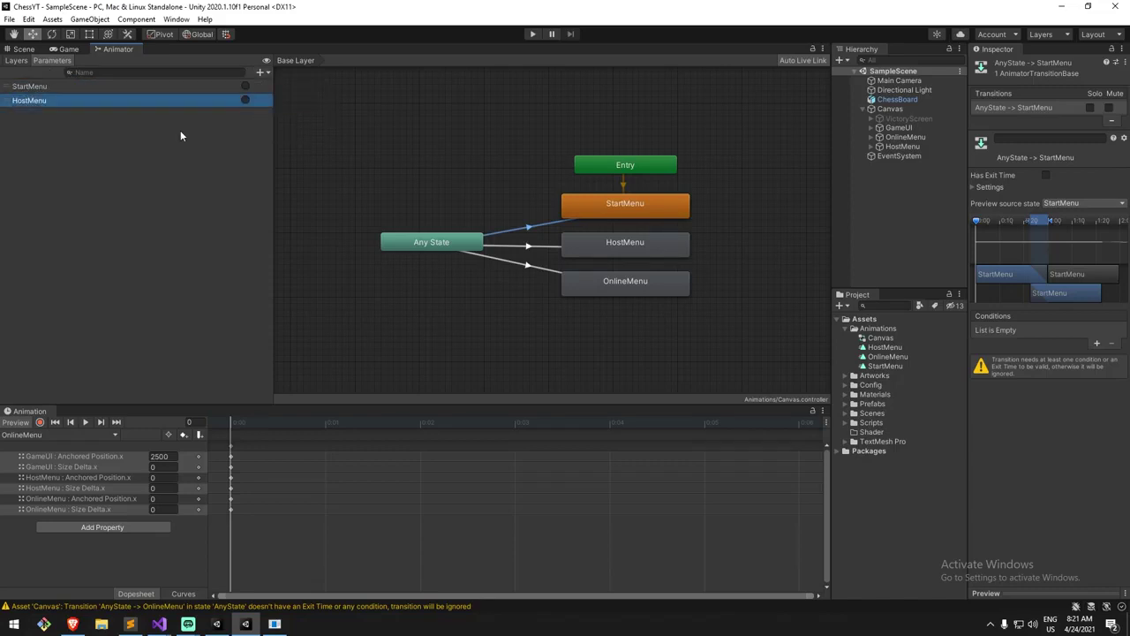
Add a third trigger parameter named OnlineMenu to the animator controller.
left_click(262, 72)
left_click(282, 126)
type("OnlineMenu")
key("Return")
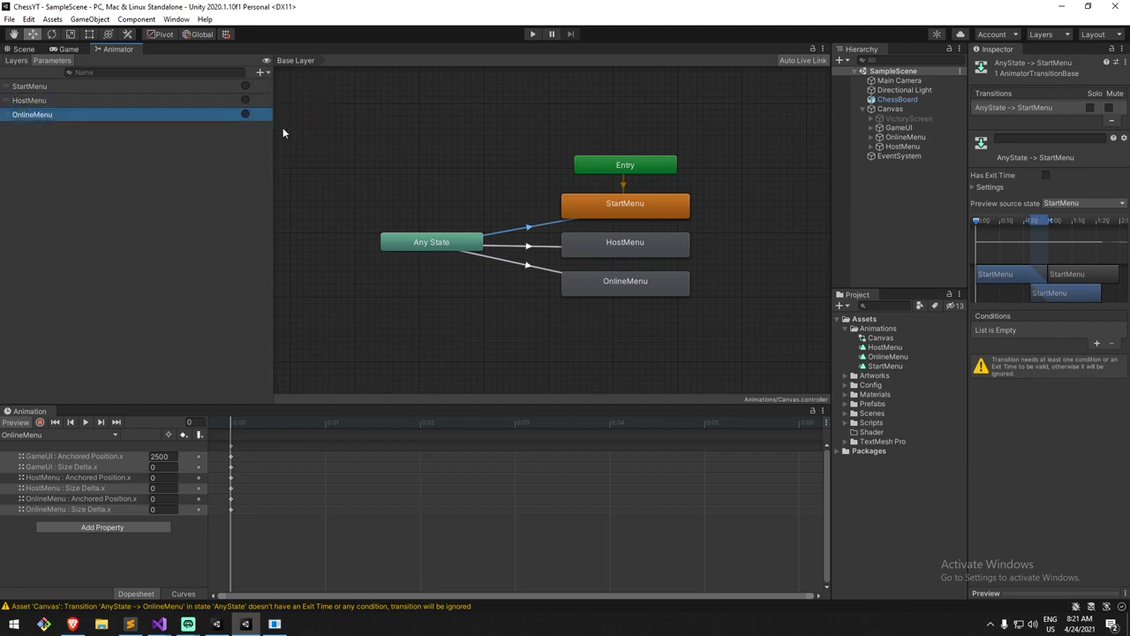
left_click(334, 153)
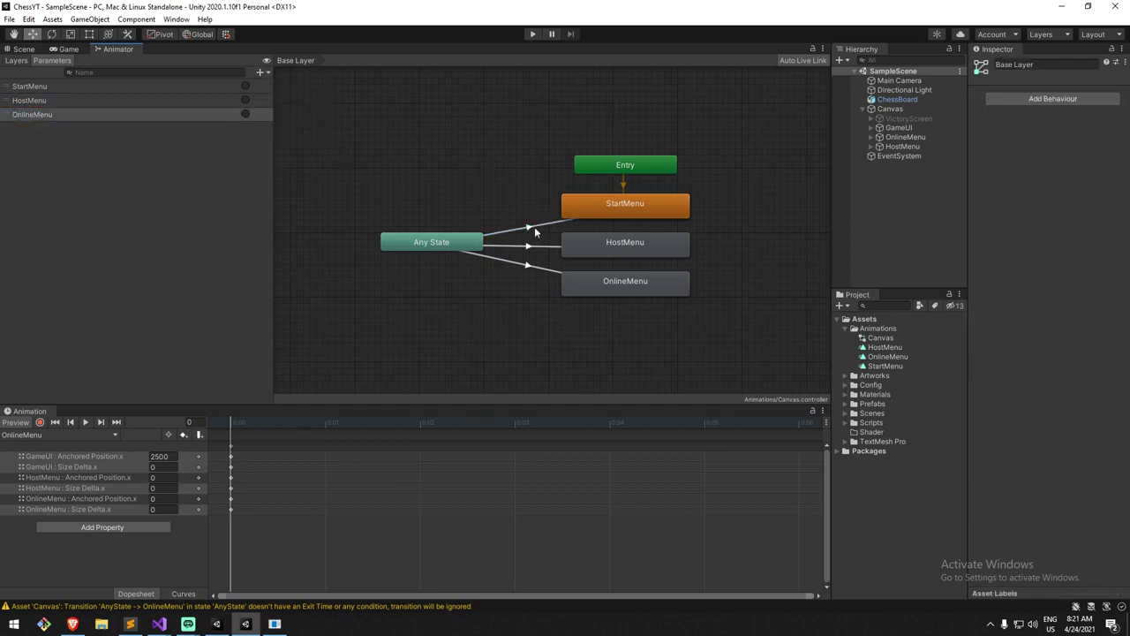
Add a StartMenu trigger condition to the transition from Any State to StartMenu.
left_click(533, 232)
left_click(1096, 343)
left_click(1026, 332)
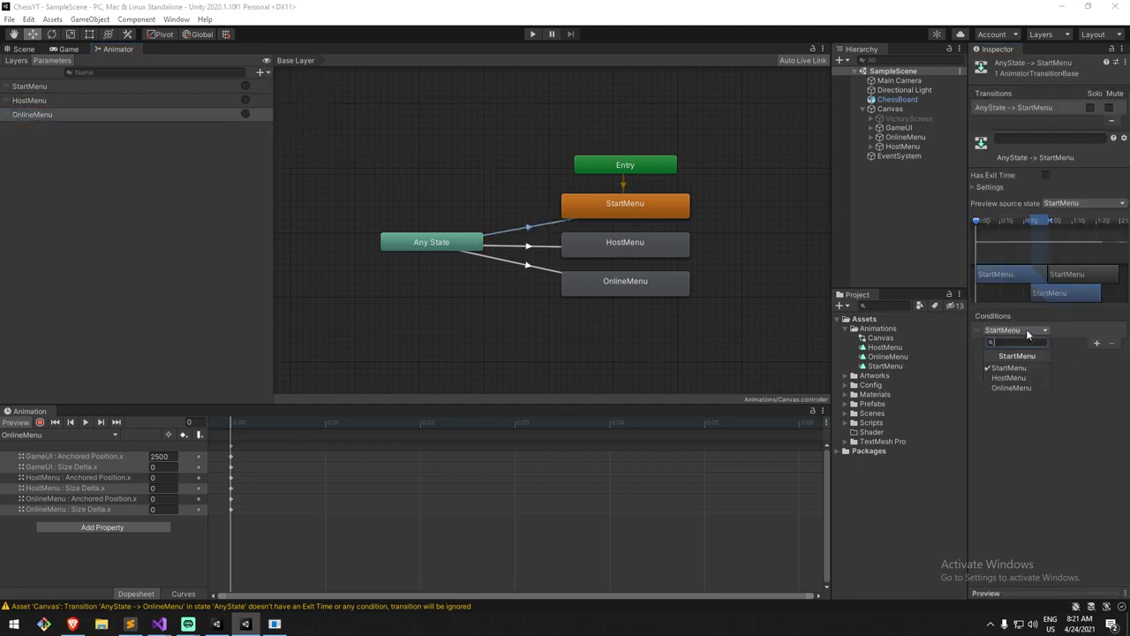
left_click(1009, 367)
Add a HostMenu trigger condition to the transition from Any State to HostMenu.
left_click(555, 249)
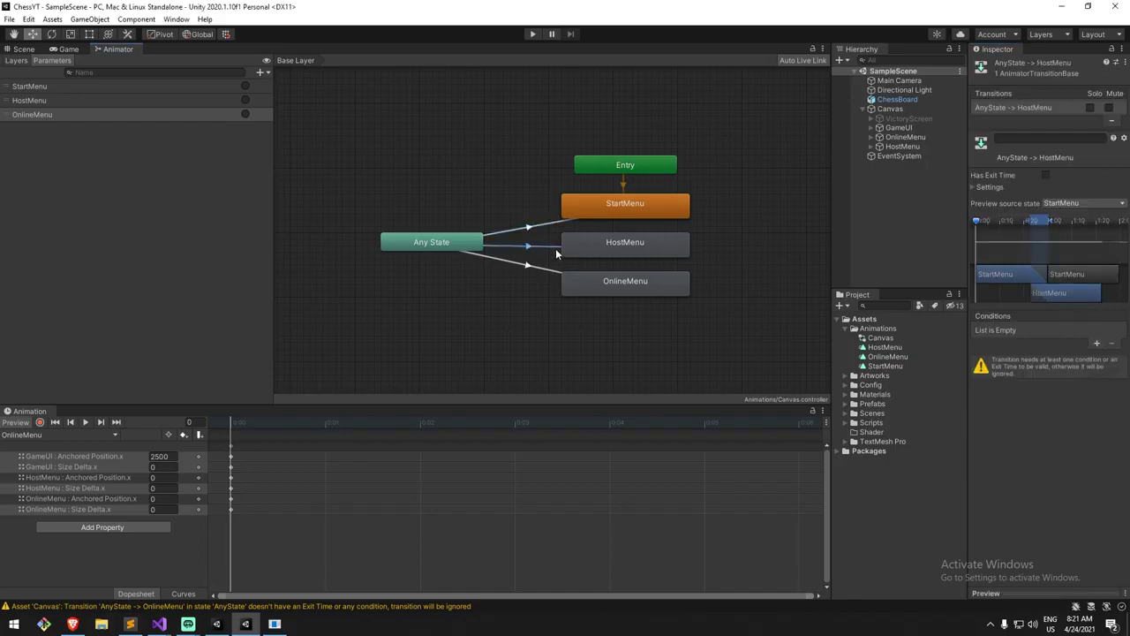
left_click(1096, 343)
left_click(1022, 331)
left_click(1015, 372)
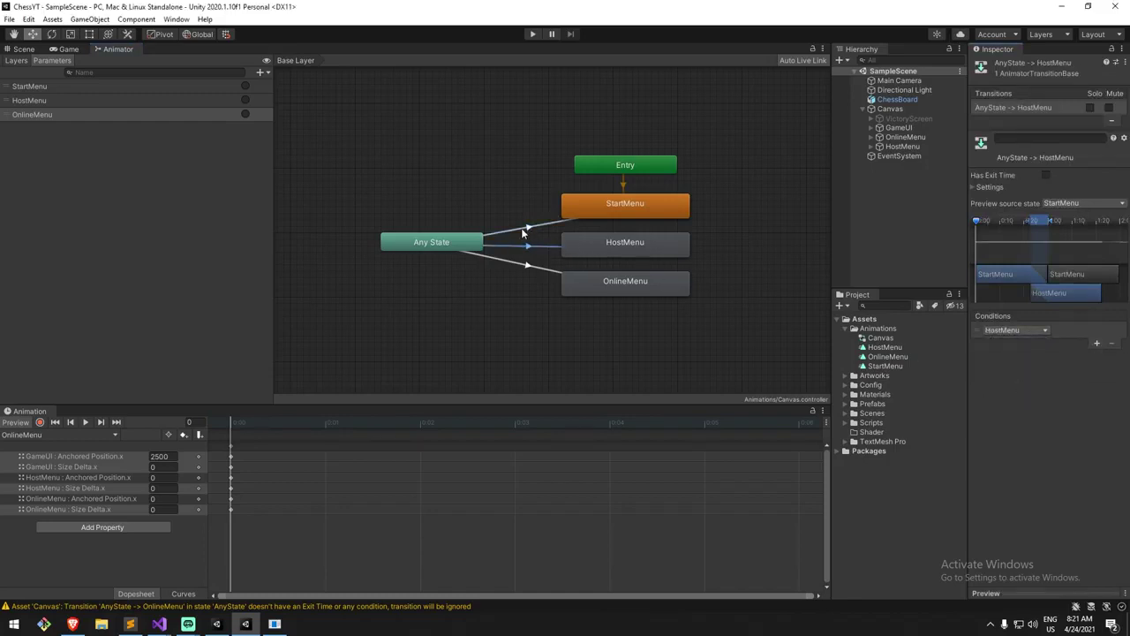
Add an OnlineMenu trigger condition to the transition from Any State to OnlineMenu.
left_click(538, 266)
left_click(1097, 342)
left_click(1022, 330)
left_click(1009, 386)
scroll(755, 256, "down", 2)
scroll(755, 256, "down", 3)
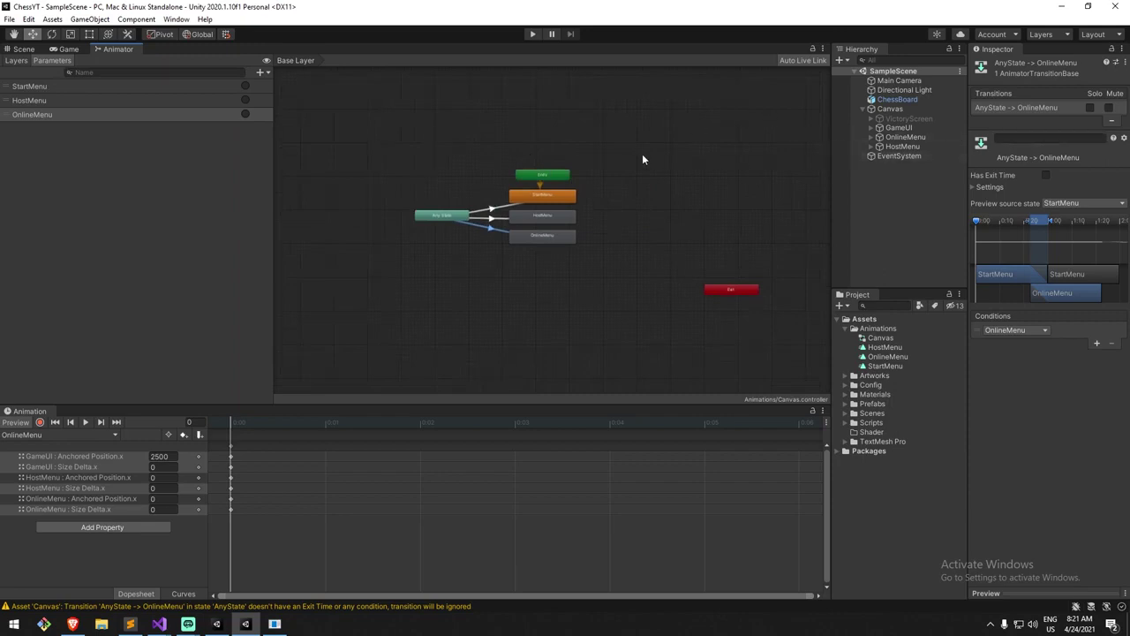
Open the Canvas's GameUI script in Visual Studio and insert an empty line for a field below the Instance property.
left_click(940, 110)
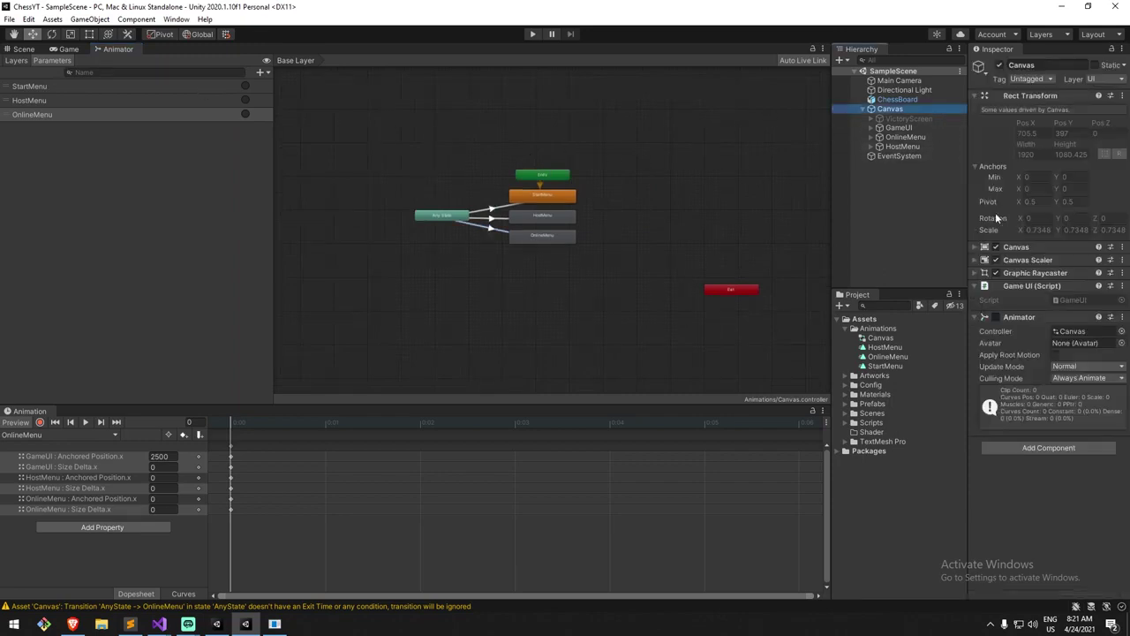
double_click(1095, 300)
left_click(439, 142)
key("Up")
key("Return")
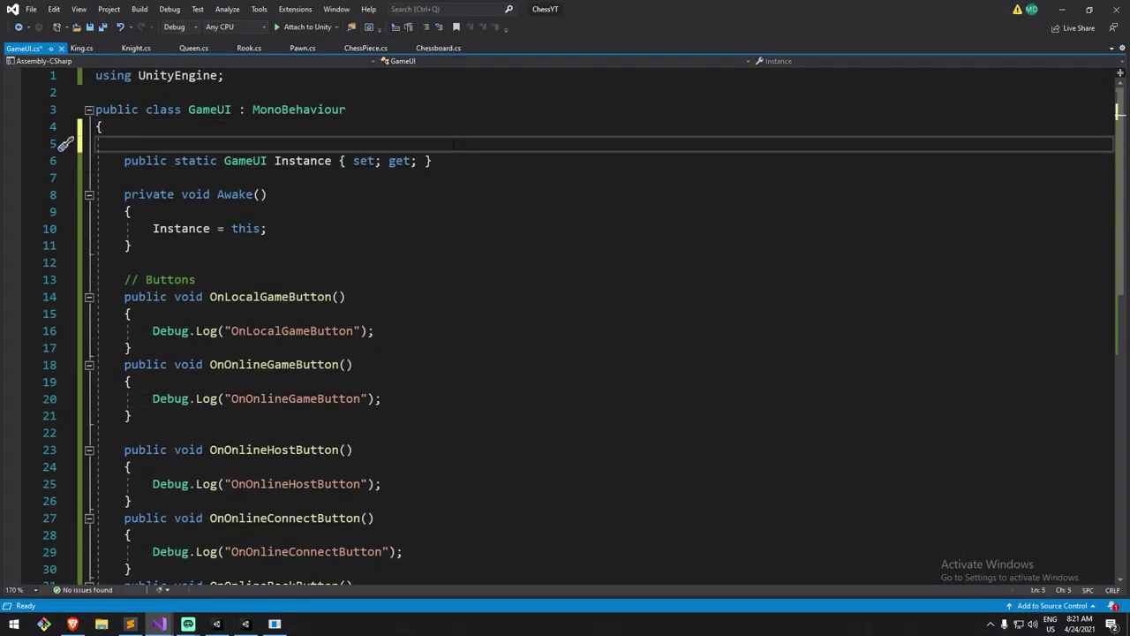
key("Down")
key("Up")
key("Delete")
key("Down")
key("Return")
key("Return")
key("Up")
Declare the field [SerializeField] private Animator menuAnimator; above Awake in the GameUI class and save the script.
type("[]")
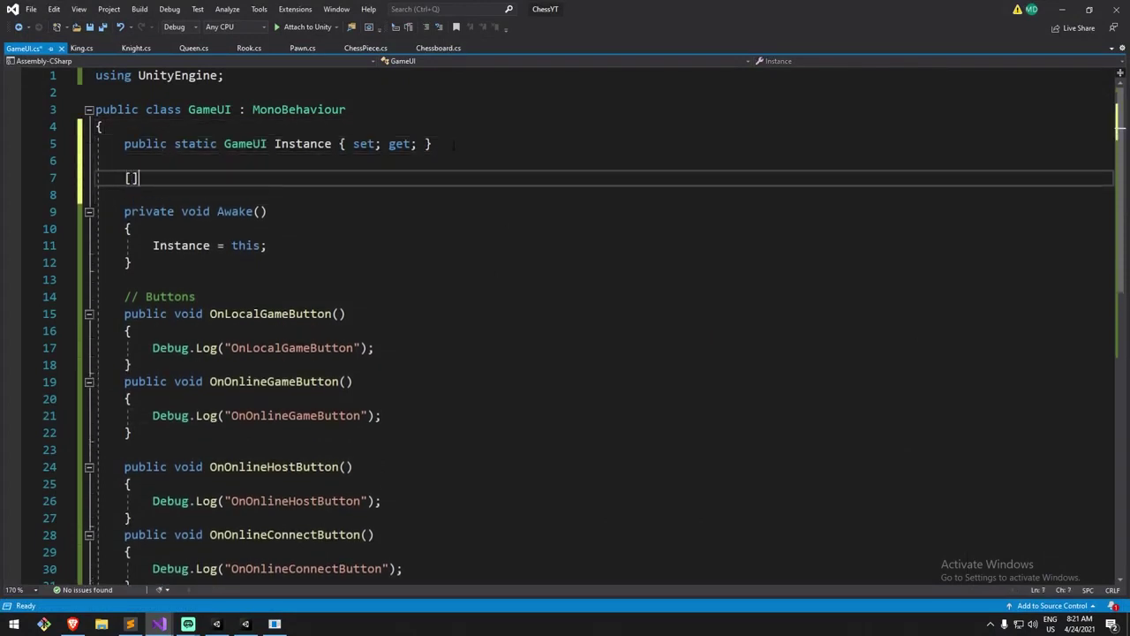
type("Seria")
key("Tab")
type("] pr")
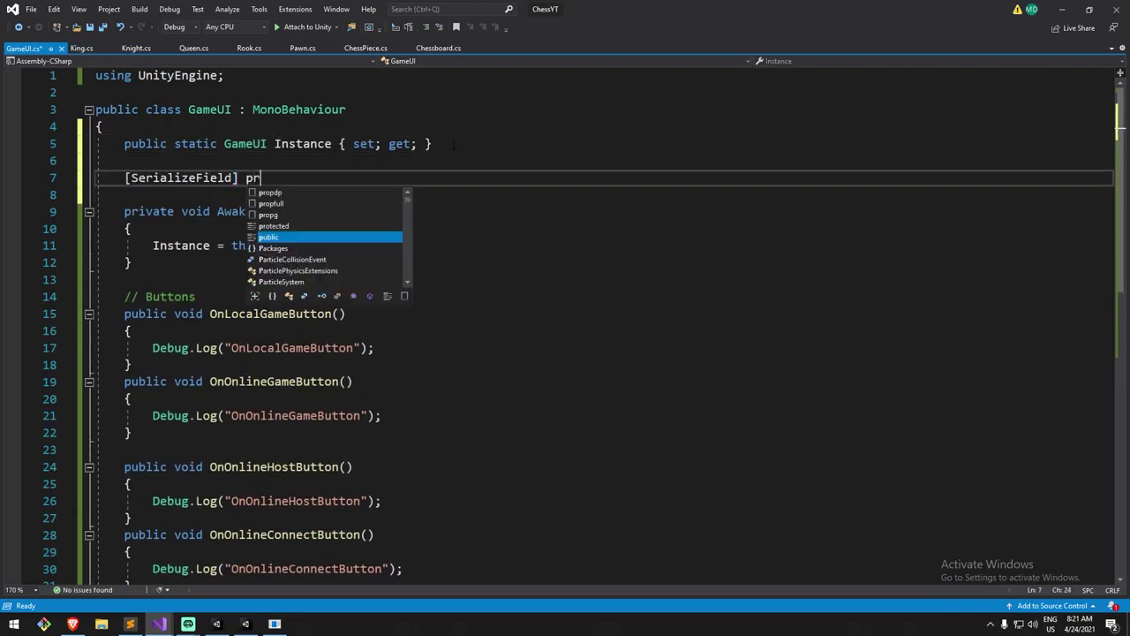
type("ivate Animation")
key("ctrl+shift+Left")
type("Animator ")
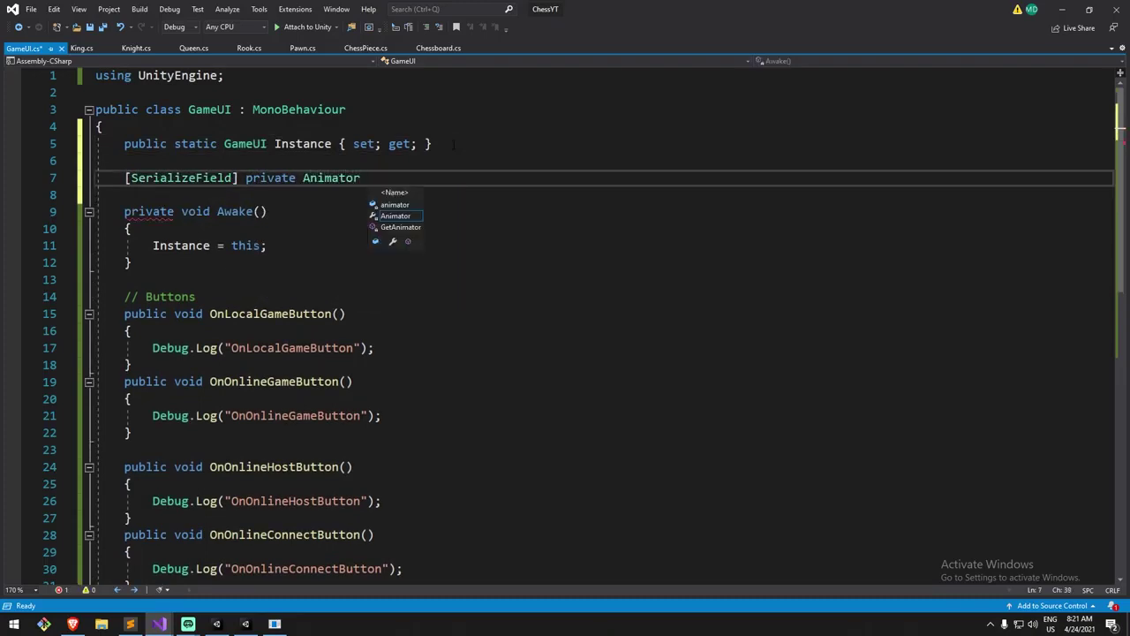
type("menuAnimator;")
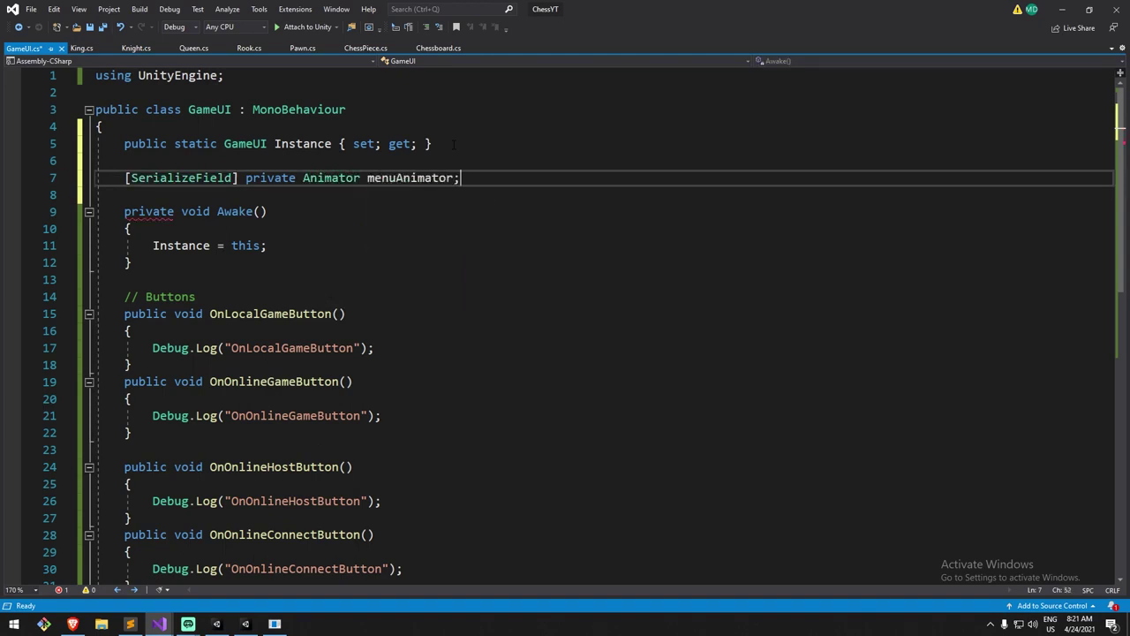
key("ctrl+s")
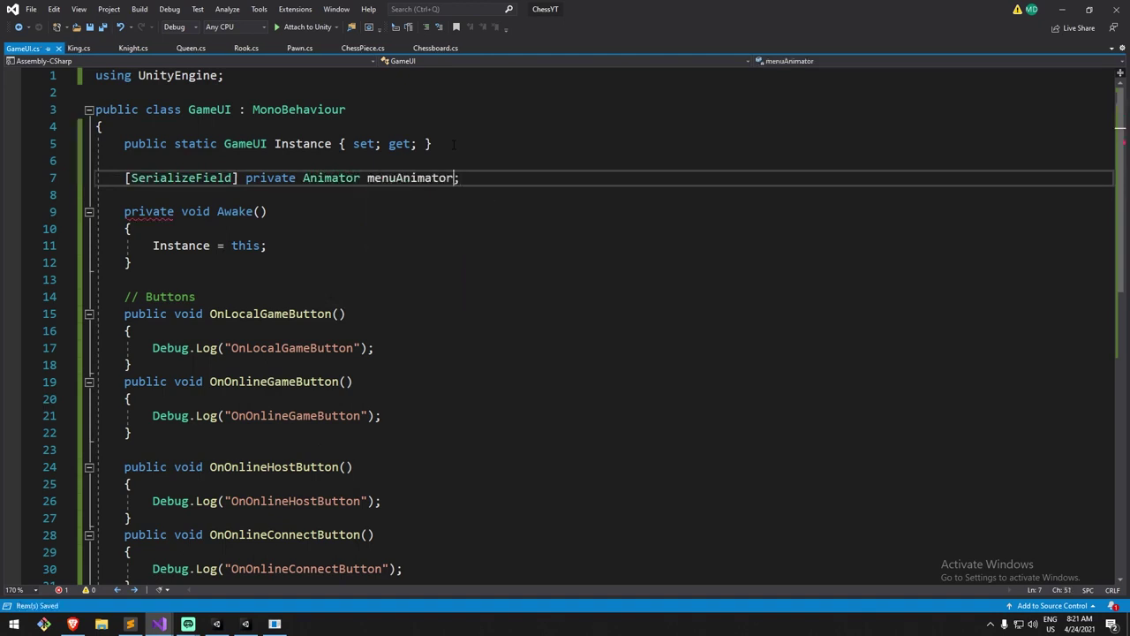
left_click(581, 218)
double_click(402, 178)
scroll(308, 232, "down", 2)
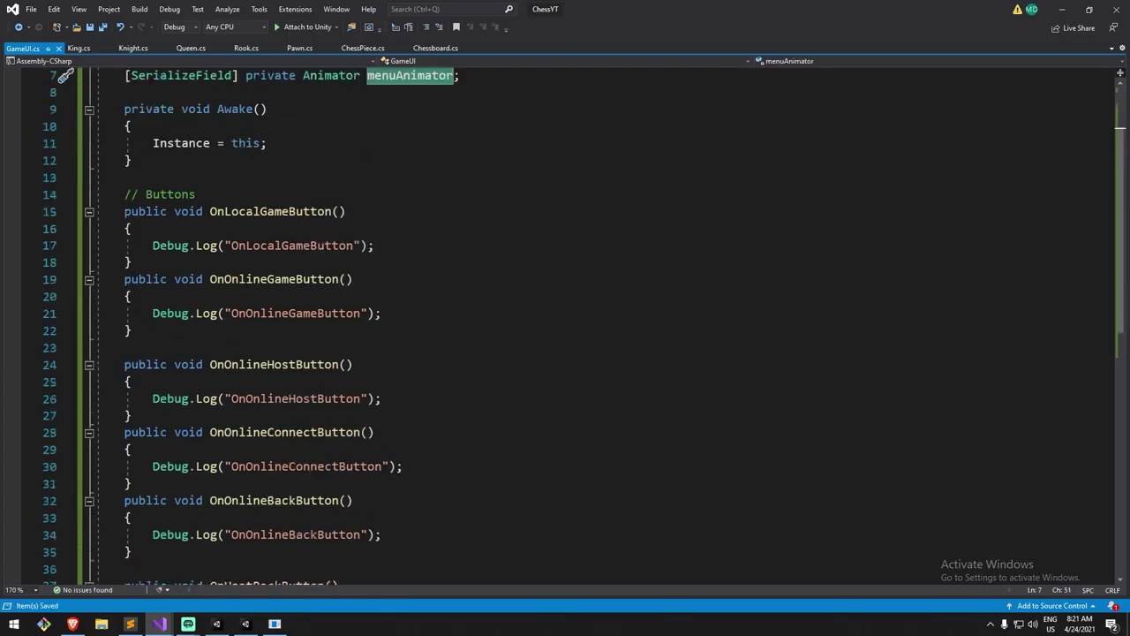
scroll(237, 221, "up", 1)
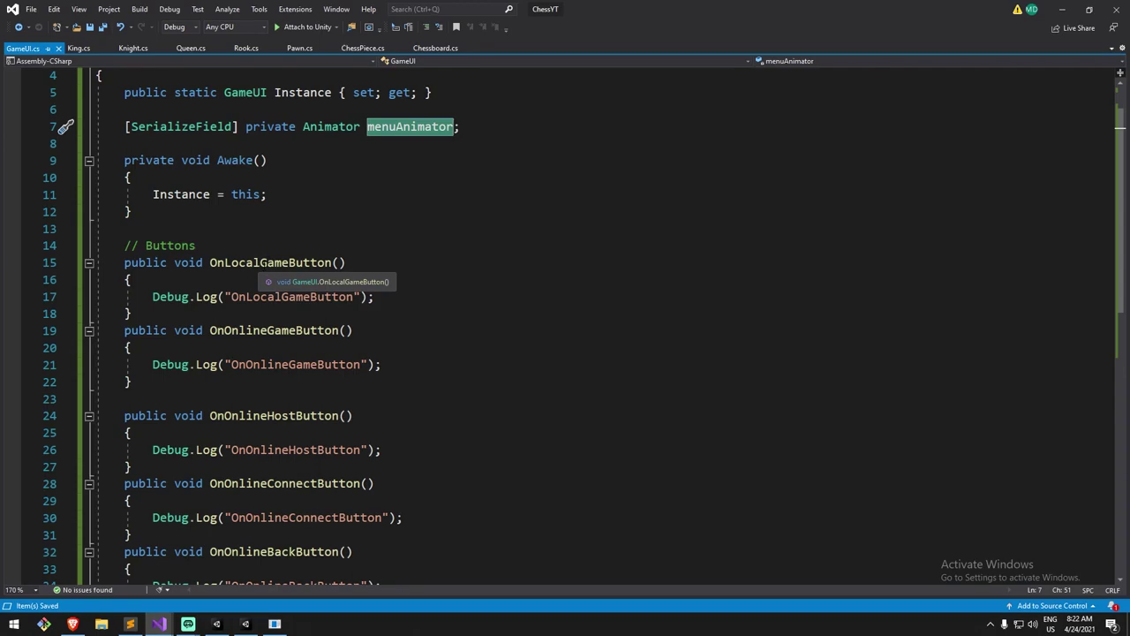
Switch to Unity, show the scene and create a new Canvas animation clip named InGameMenu in the Animations folder.
left_click(243, 624)
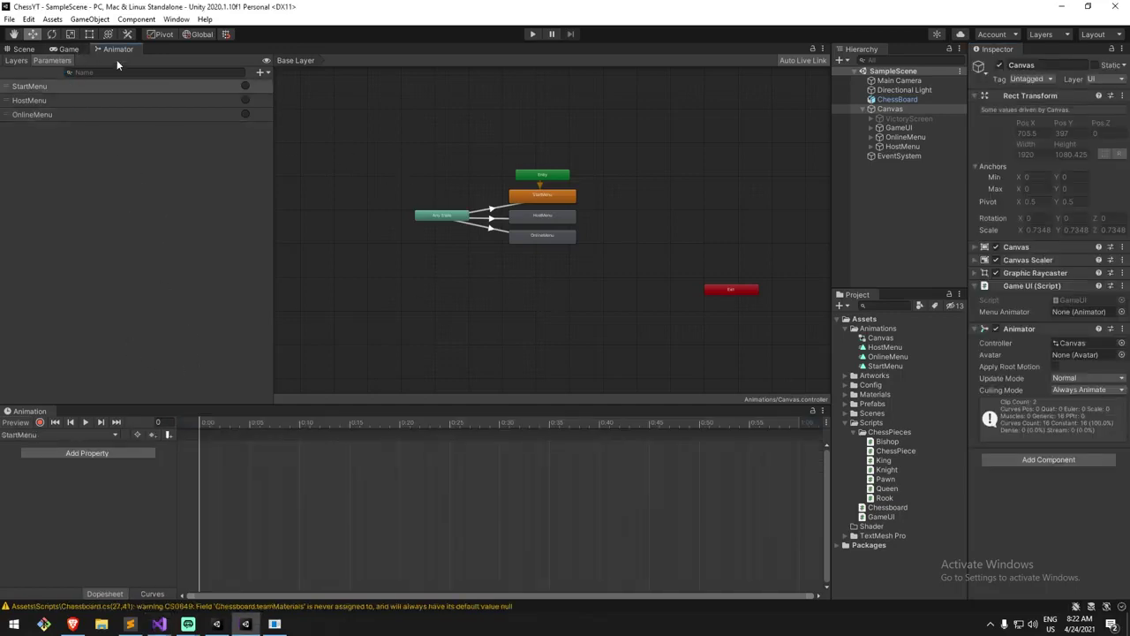
left_click(26, 49)
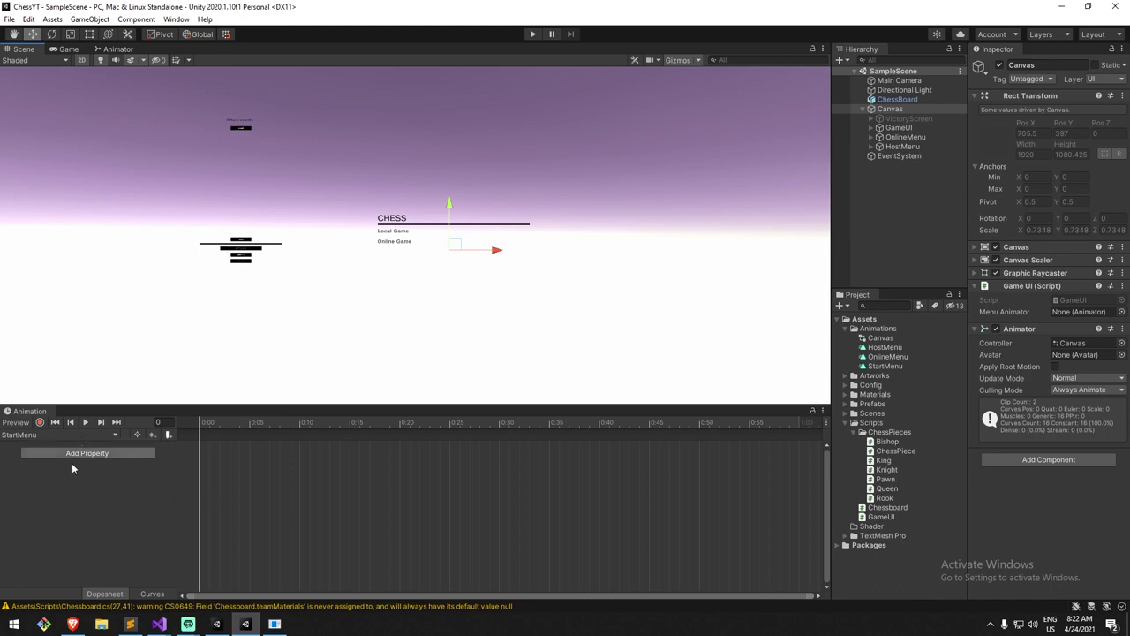
left_click(43, 435)
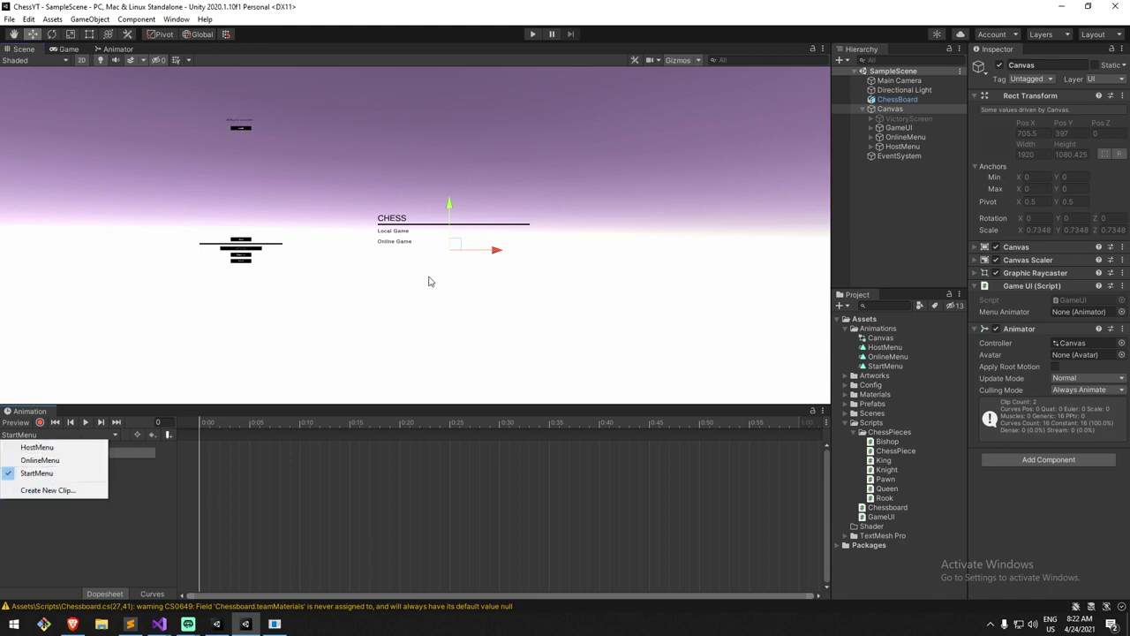
left_click(369, 146)
left_click_drag(371, 103, 542, 185)
left_click(41, 437)
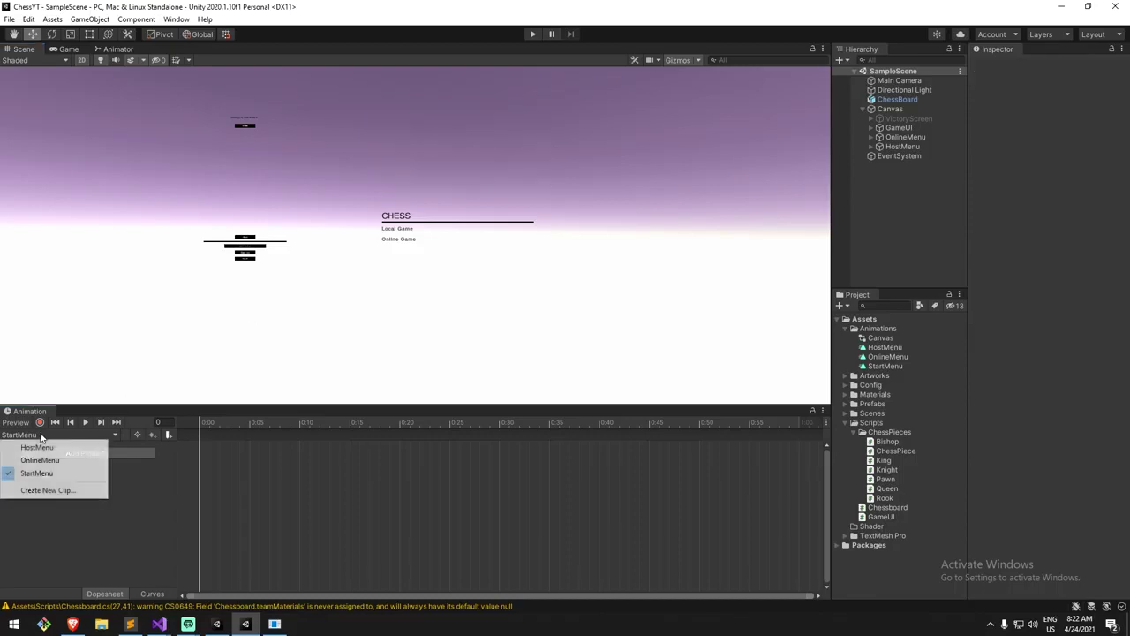
left_click(75, 490)
type("GameMenu")
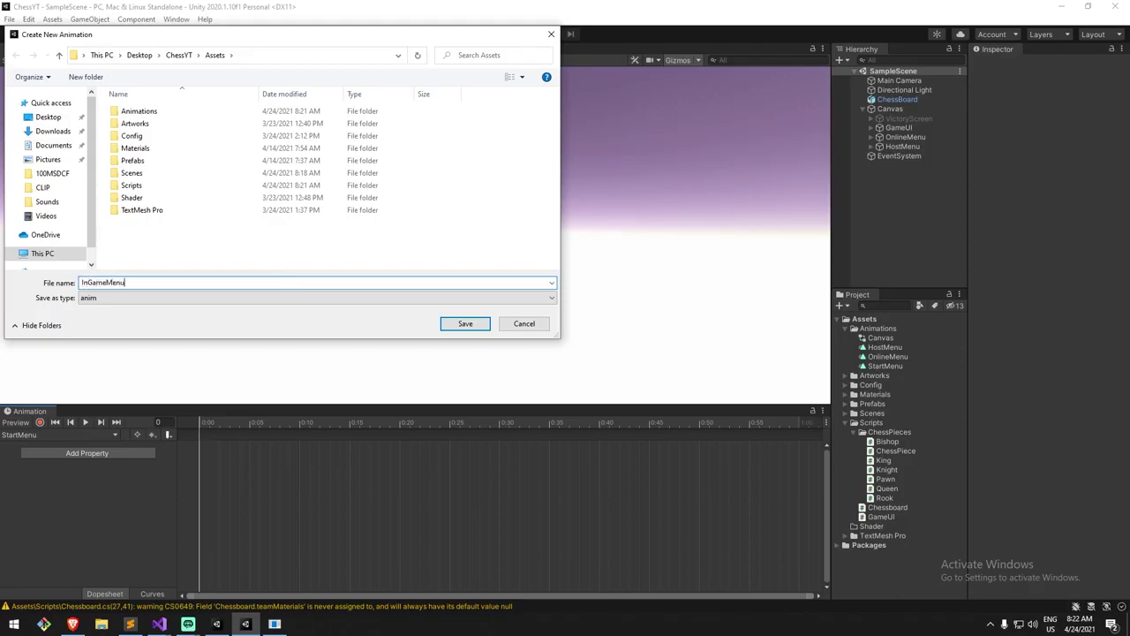
key("ctrl+a")
double_click(141, 111)
left_click(112, 300)
left_click(465, 329)
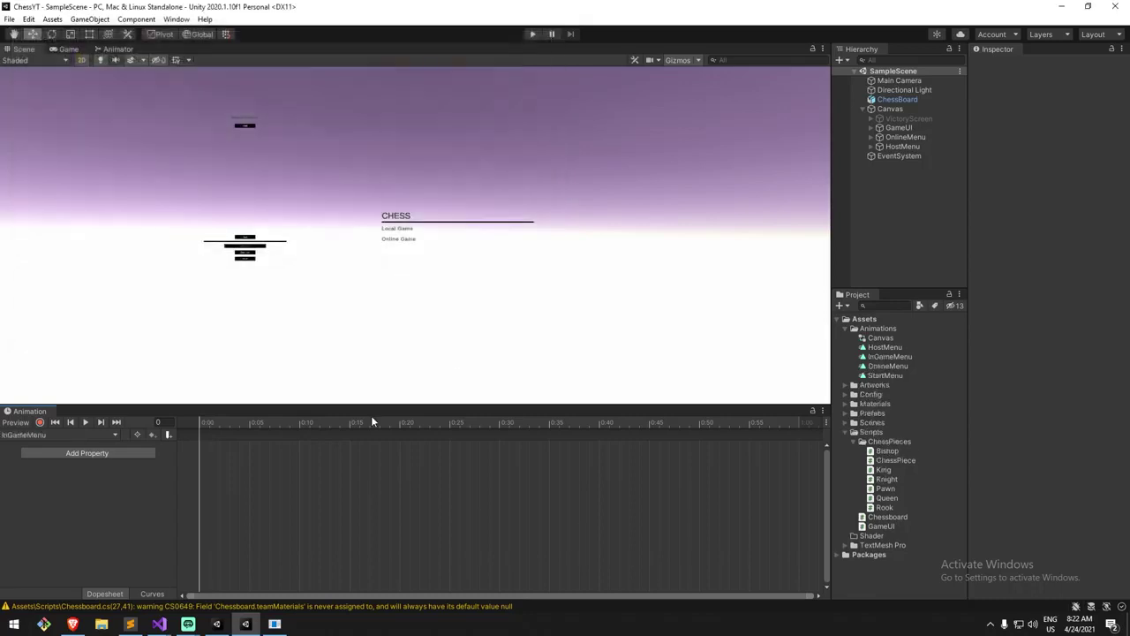
Record GameUI's Top as 1500 and Bottom as -1500 on the first frame of the InGameMenu clip.
left_click(40, 422)
middle_click_drag(277, 263, 302, 291)
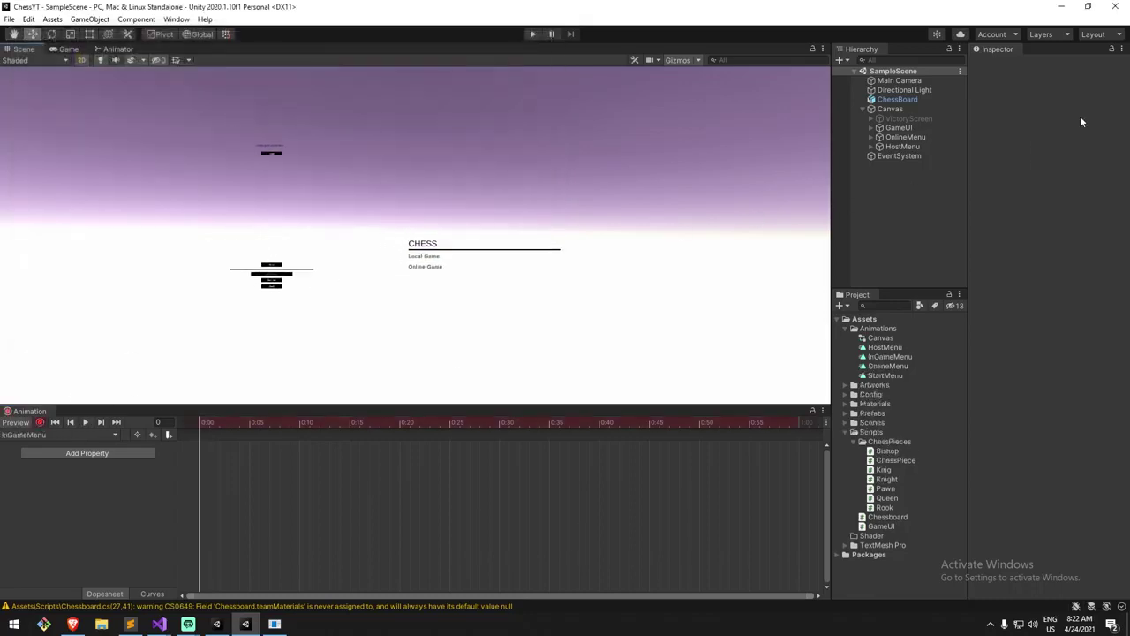
left_click(902, 136)
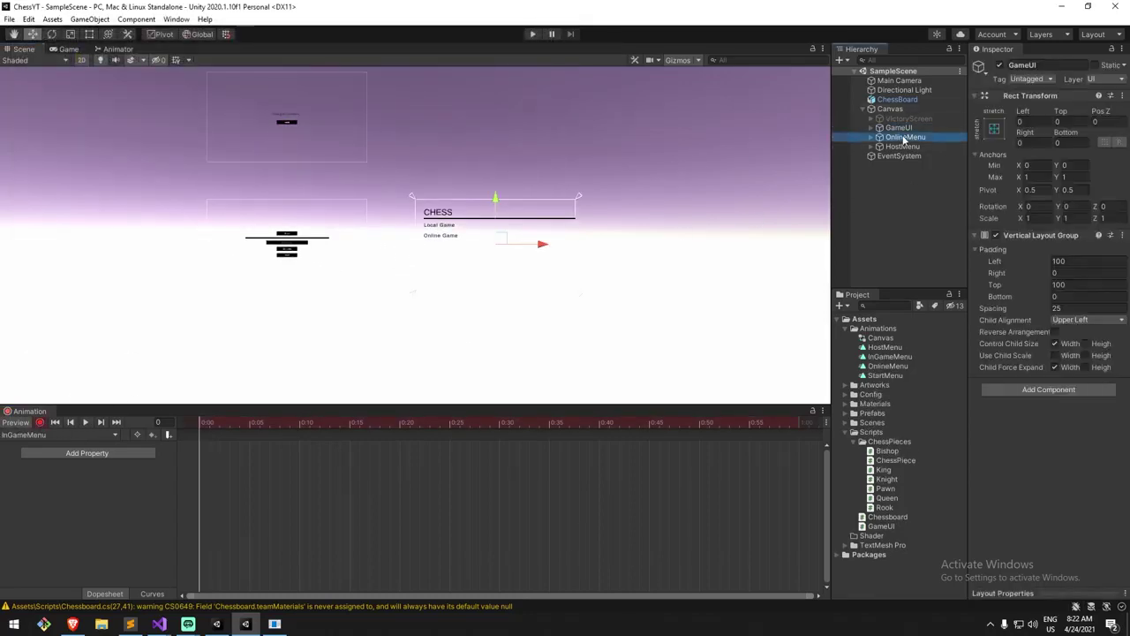
middle_click_drag(562, 178, 558, 165)
middle_click_drag(474, 199, 476, 176)
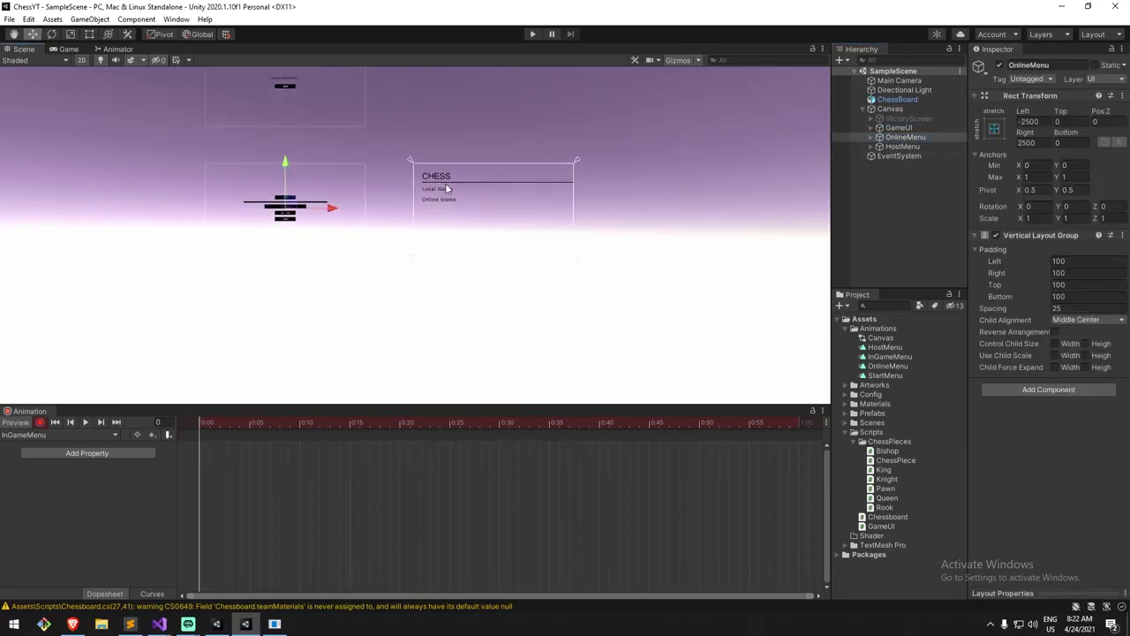
left_click(907, 129)
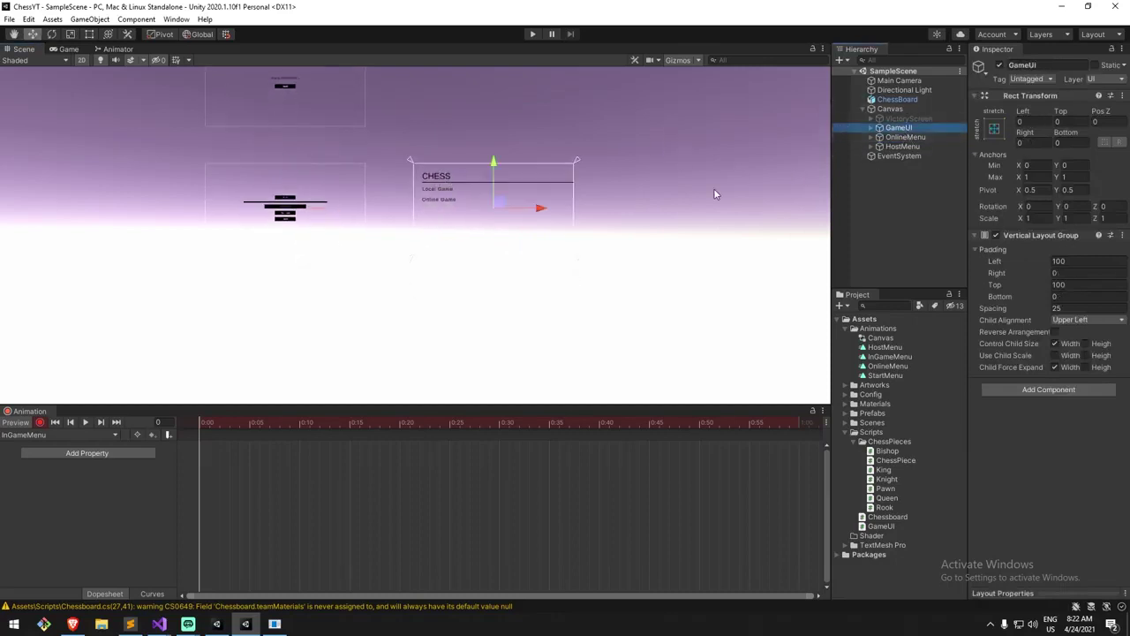
left_click(1063, 121)
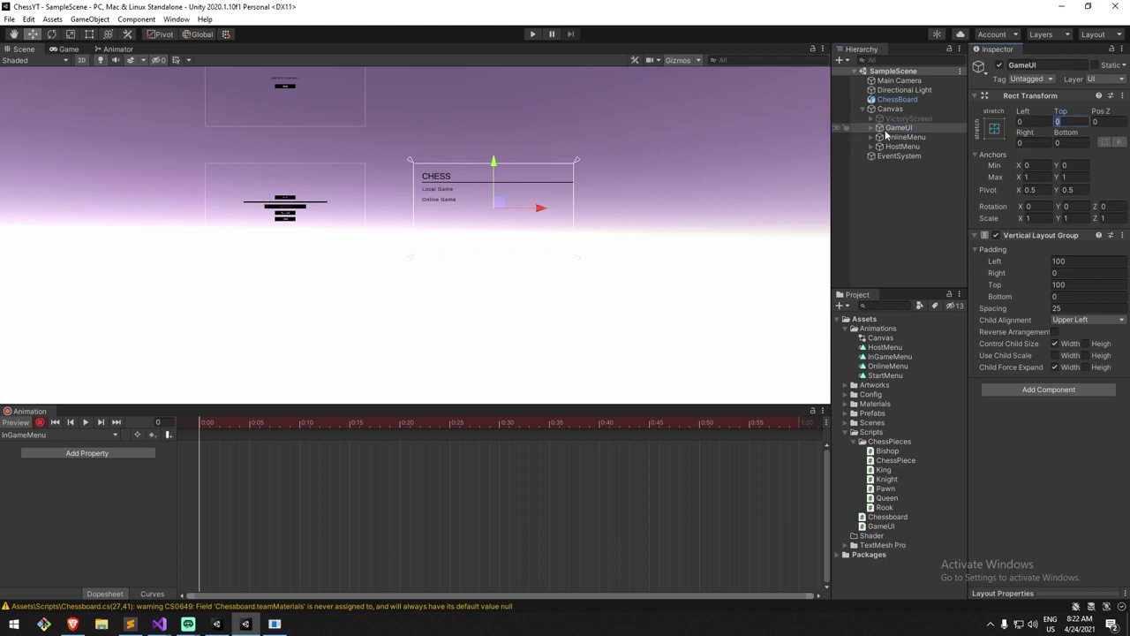
type("1500")
left_click(1071, 142)
type("-1500")
scroll(463, 264, "down", 4)
middle_click_drag(464, 251, 512, 197)
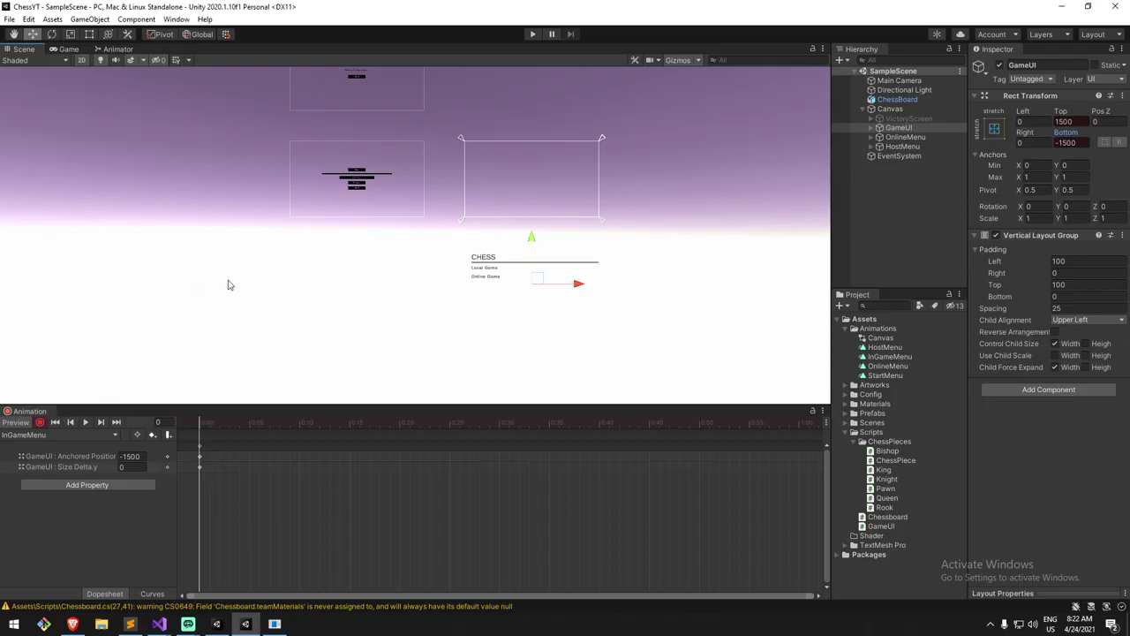
left_click(40, 423)
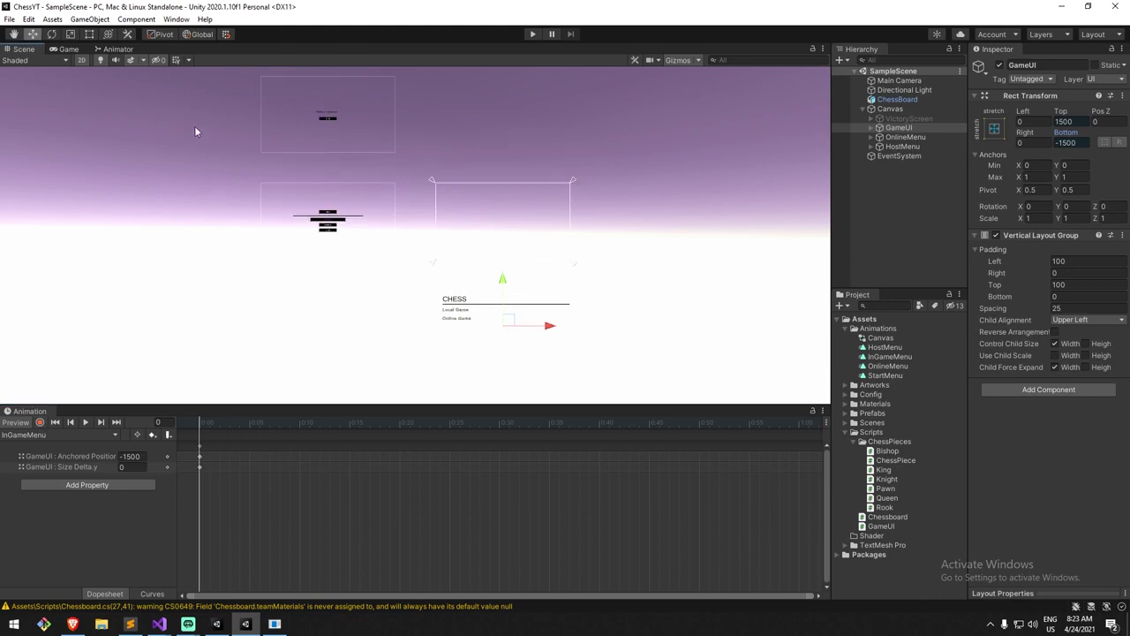
Place the InGameMenu state directly below OnlineMenu in the animator graph.
left_click(116, 49)
scroll(581, 293, "up", 3)
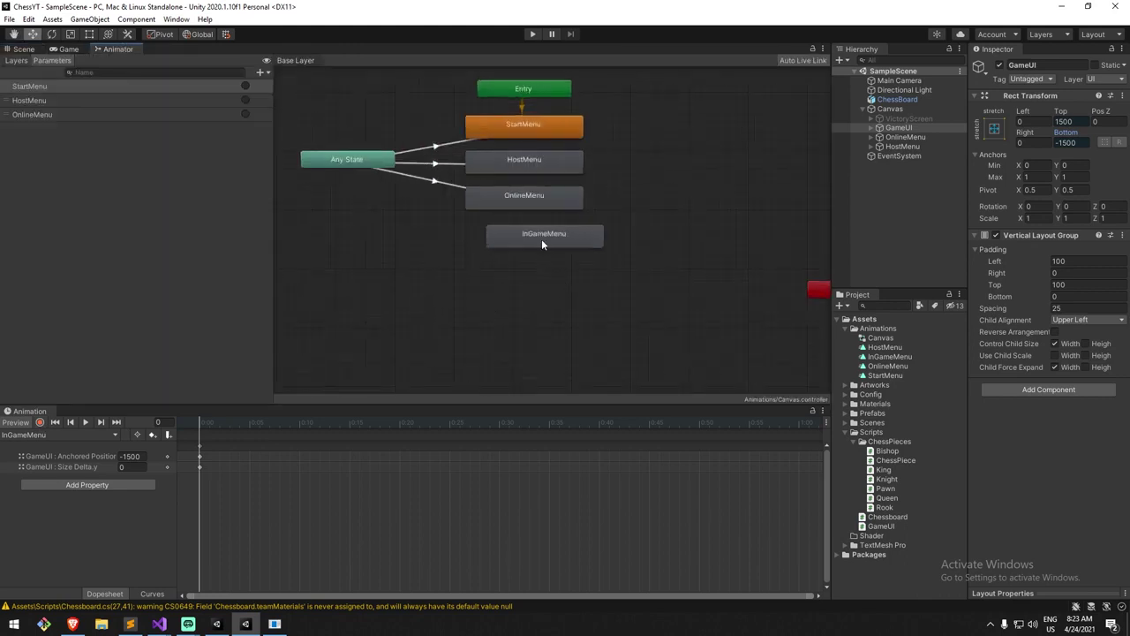
left_click_drag(542, 241, 518, 240)
Add a trigger parameter named InGameMenu to the animator controller.
left_click(259, 72)
left_click(284, 126)
key("BackSpace")
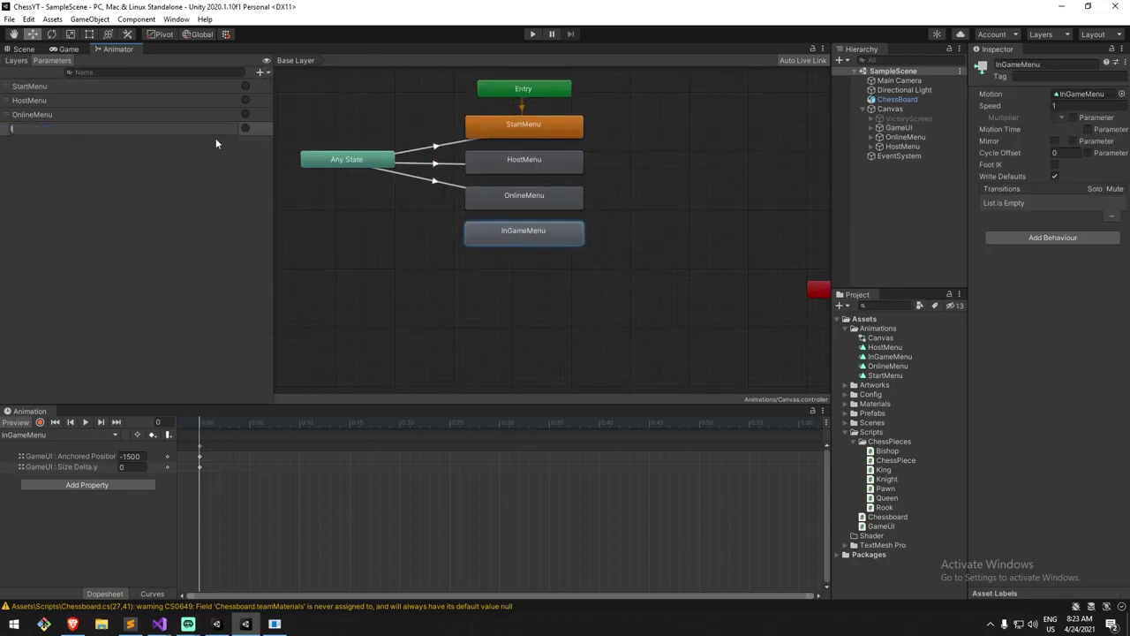
type("InGameMenu")
key("Return")
Make a transition from Any State to InGameMenu and give it an InGameMenu trigger condition.
right_click(347, 162)
left_click(388, 166)
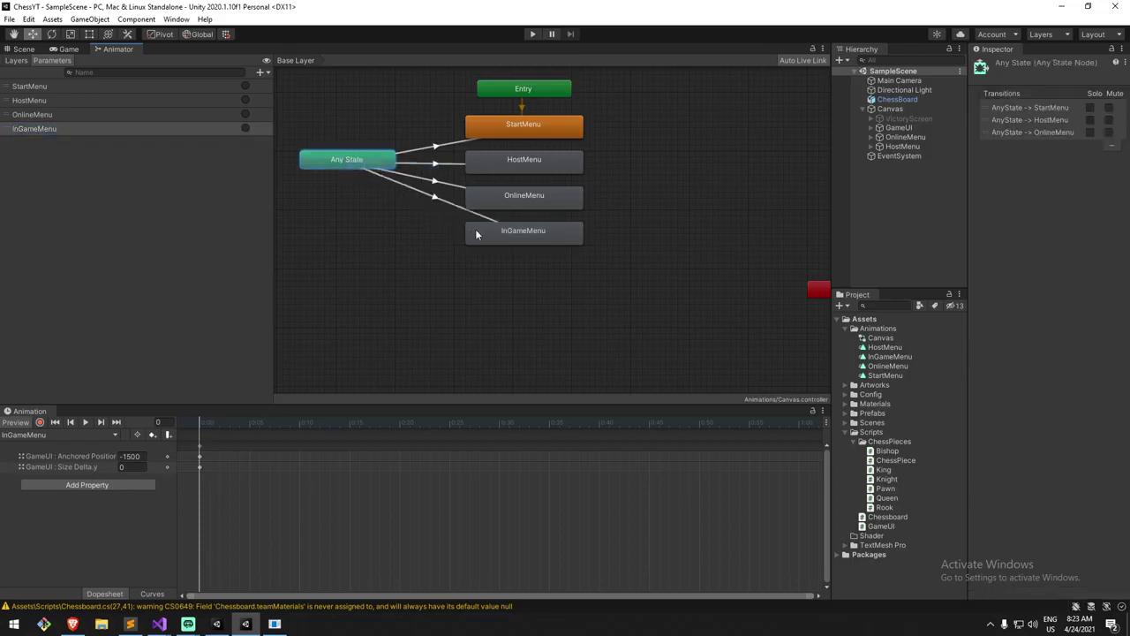
left_click(482, 231)
left_click(1096, 343)
left_click(1010, 330)
left_click(1012, 388)
scroll(706, 322, "down", 3)
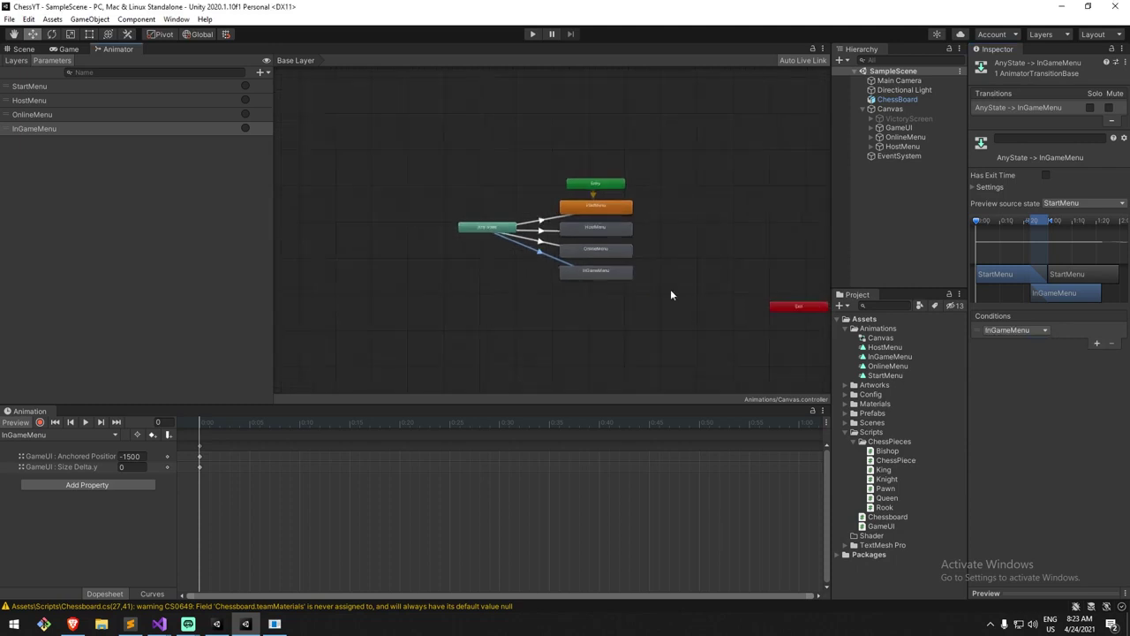
scroll(662, 273, "up", 3)
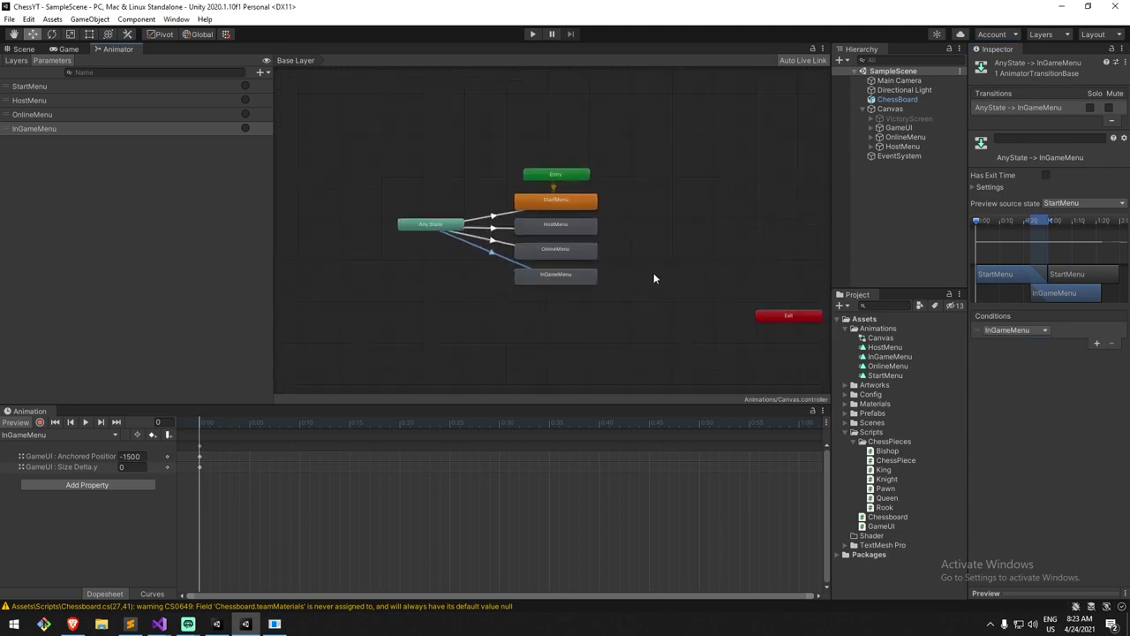
Switch to the GameUI script in Visual Studio and replace the log line in OnLocalGameButton with a menuAnimator reference.
left_click(158, 624)
left_click(123, 594)
left_click(158, 624)
left_click(494, 330)
scroll(495, 330, "up", 1)
double_click(406, 177)
key("ctrl+c")
left_click_drag(152, 348, 374, 347)
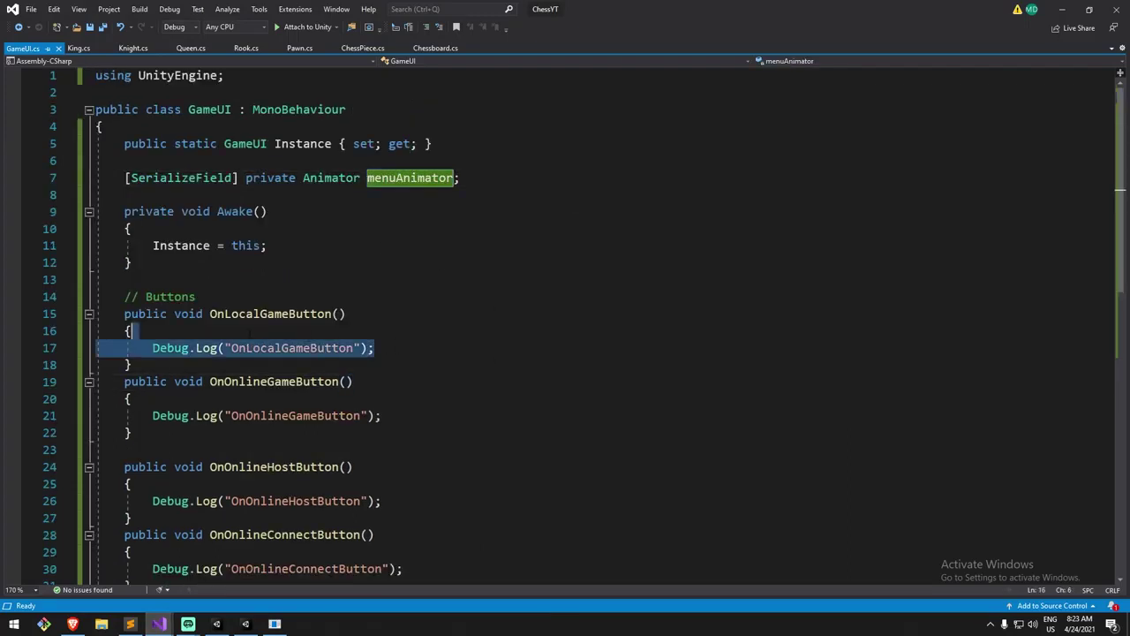
key("ctrl+v")
Complete the OnLocalGameButton statement as menuAnimator.SetTrigger("InGameMenu");.
type(".")
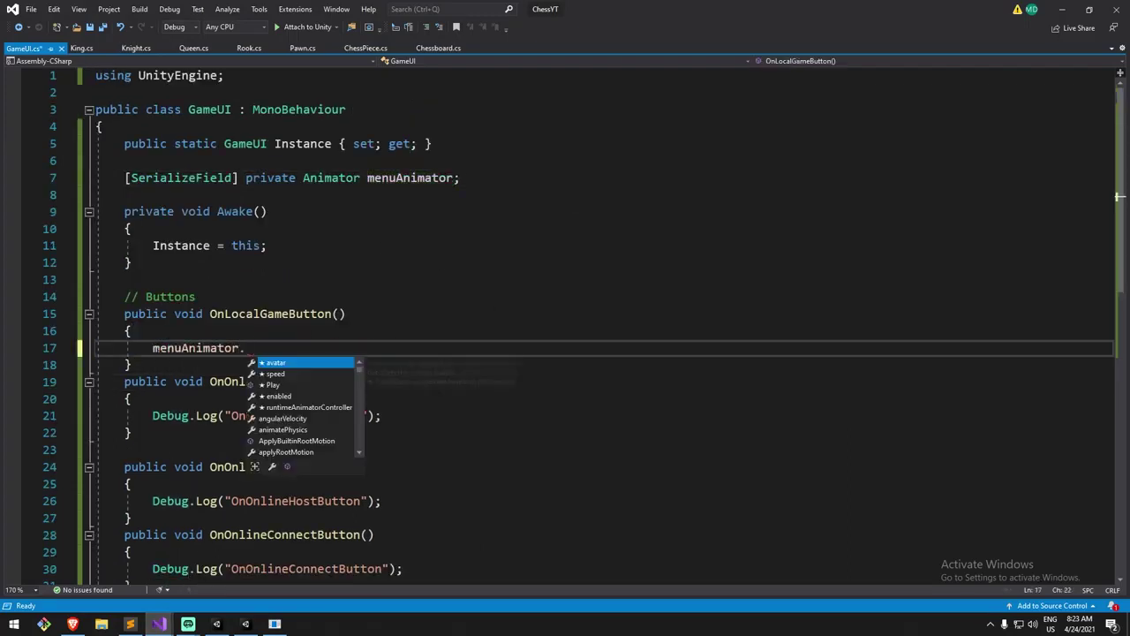
type("tri")
key("Down")
key("Tab")
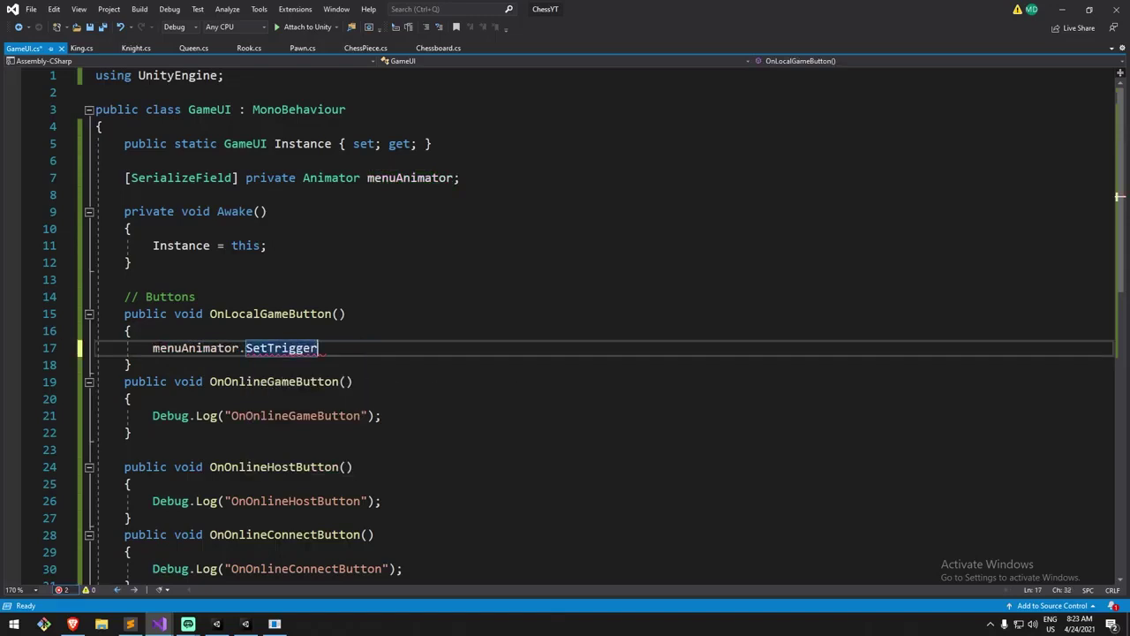
type("(\"")
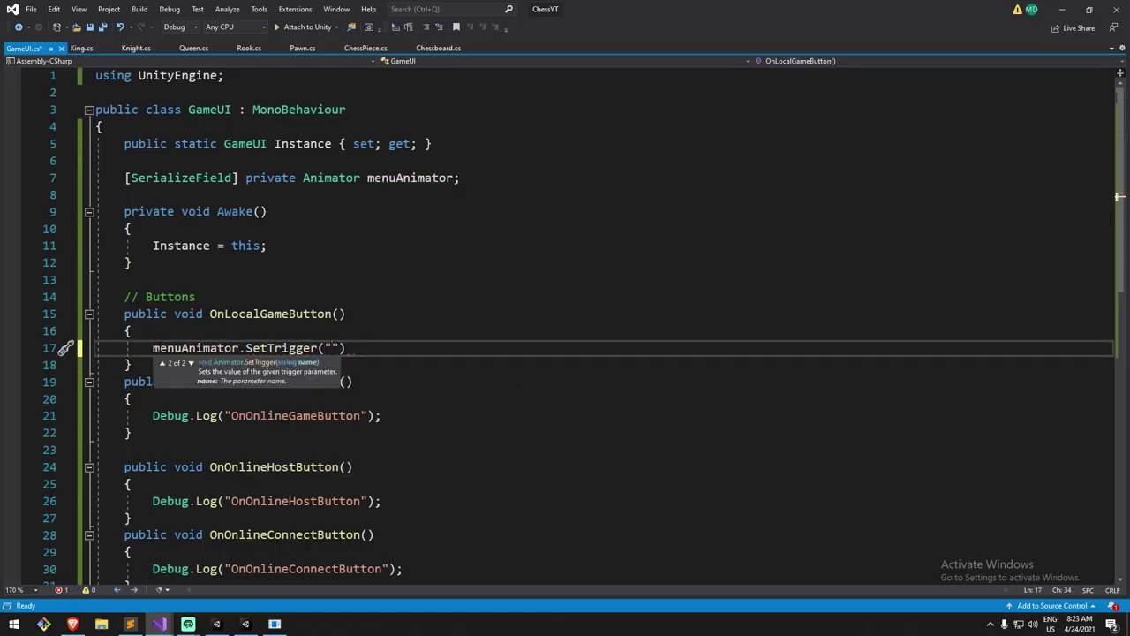
type("InGameMenu")
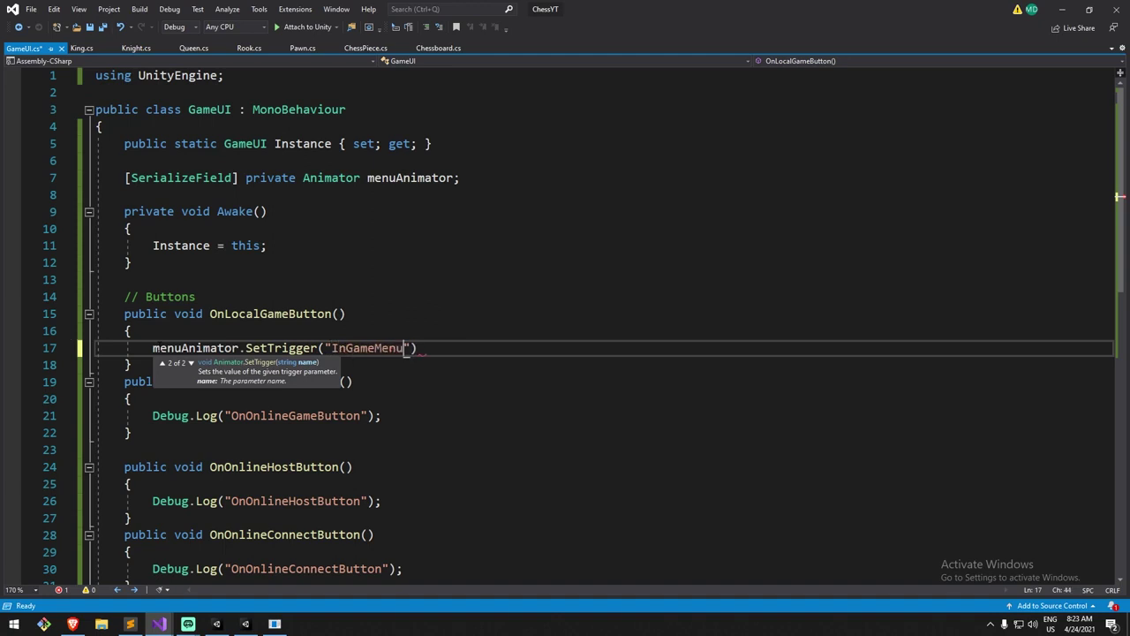
key("End")
type(";")
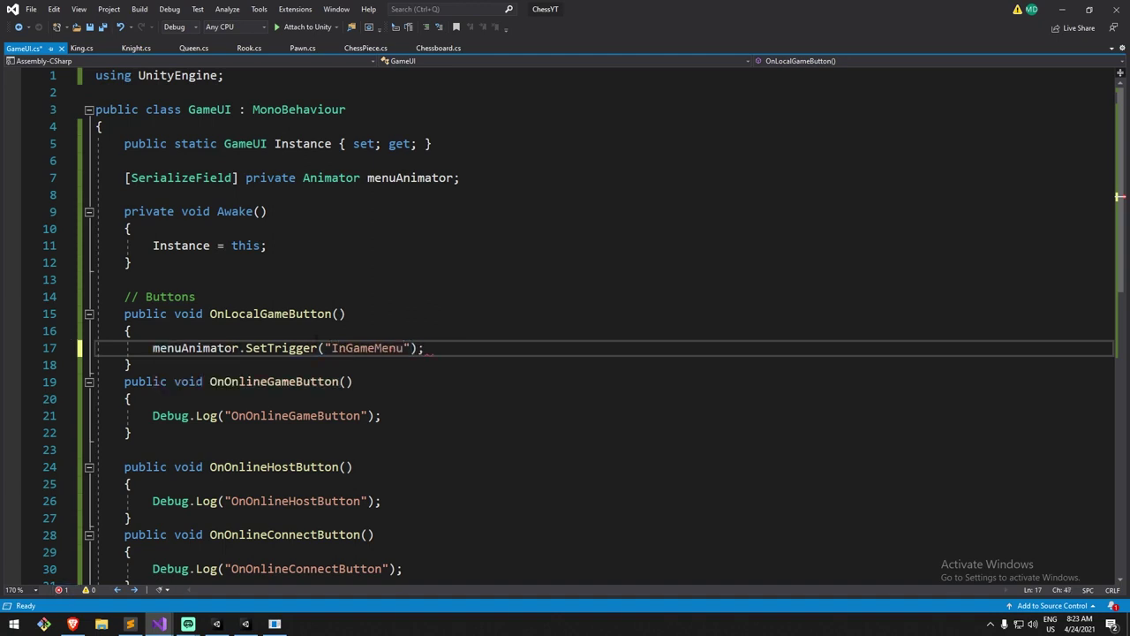
Replace the log line in OnOnlineGameButton with menuAnimator.SetTrigger("OnlineMenu"); and save the script.
scroll(423, 330, "down", 1)
left_click(424, 330)
left_click(429, 296)
left_click_drag(389, 364, 153, 365)
type("menuAnimator.SetTrigger(\"InGameMenu\");")
key("Delete")
key("End")
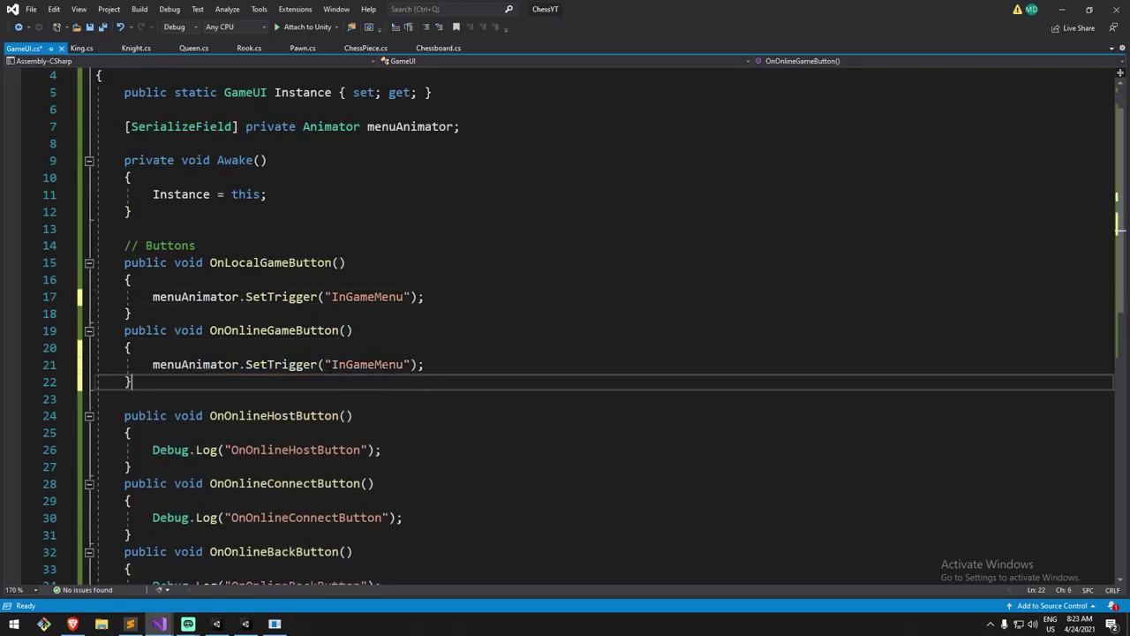
left_click_drag(377, 364, 333, 364)
type("Onl")
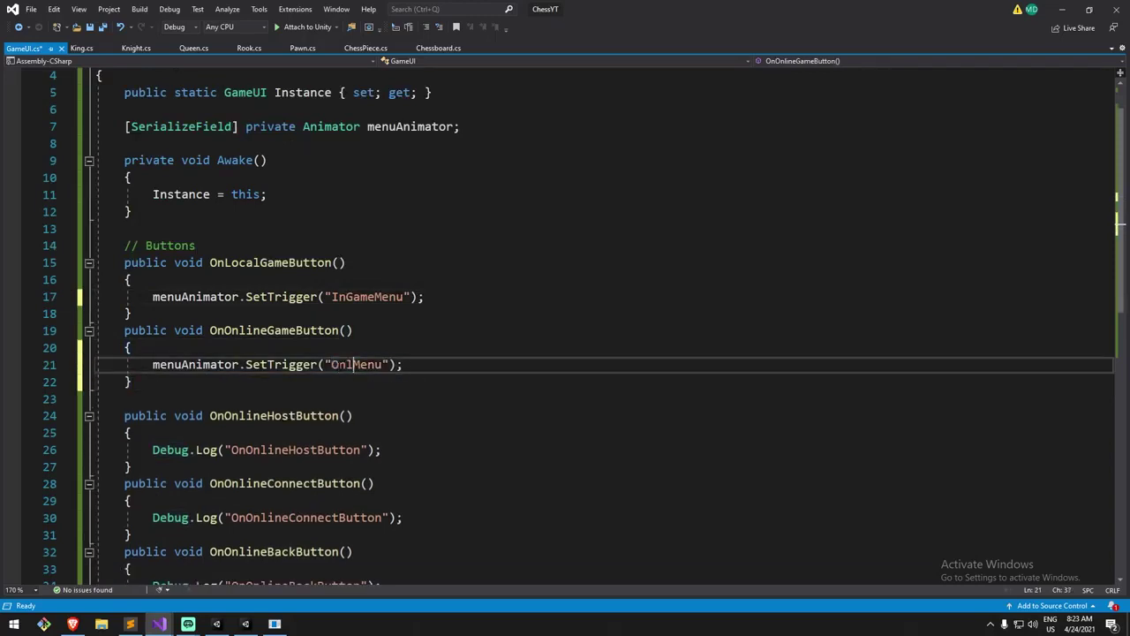
type("ine")
key("ctrl+s")
Replace the log line in OnOnlineHostButton with menuAnimator.SetTrigger("HostMenu");.
scroll(387, 232, "down", 2)
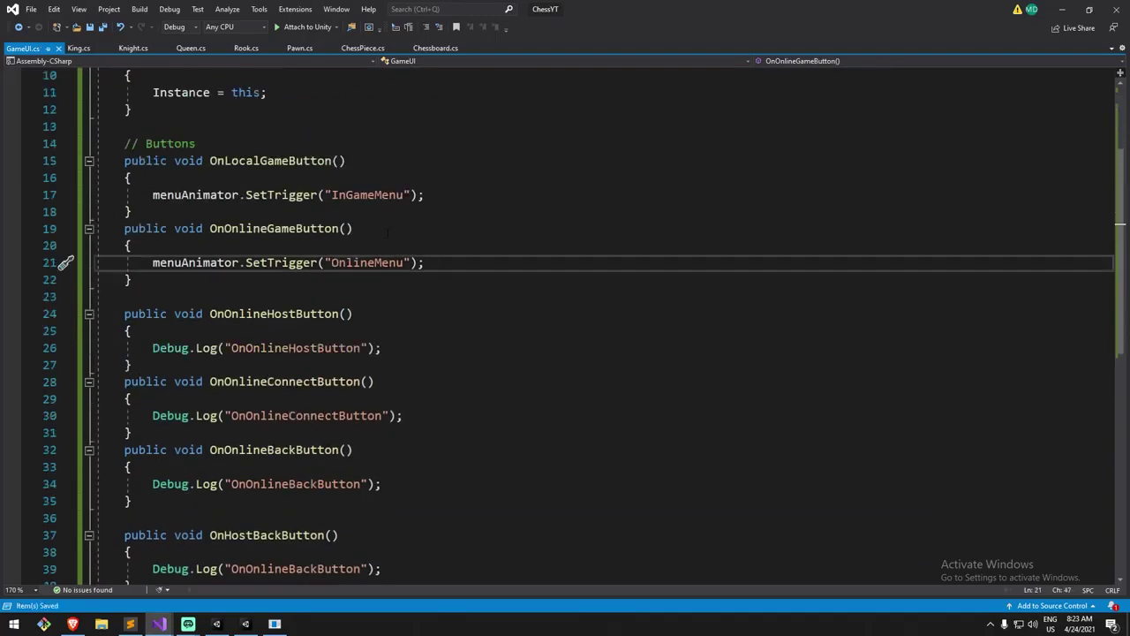
left_click_drag(407, 349, 154, 348)
type("menuAnimator.SetTrigger(\"OnlineMenu\");")
key("Delete")
left_click_drag(375, 348, 331, 348)
type("Host")
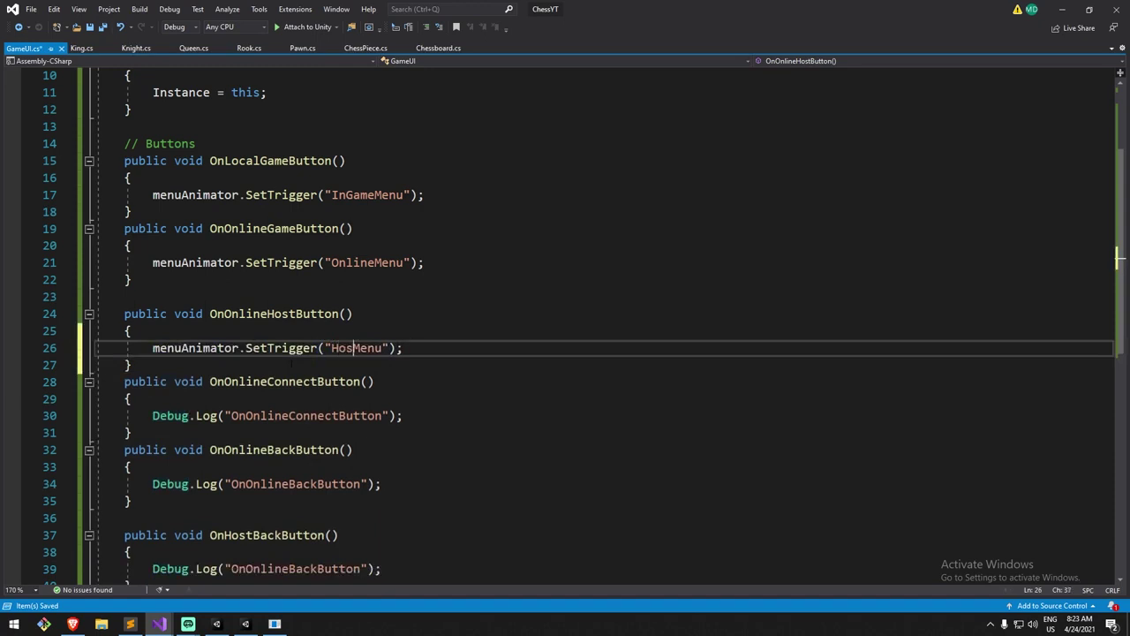
Append the comment // $$ to the Debug.Log line in OnOnlineConnectButton.
scroll(453, 357, "down", 2)
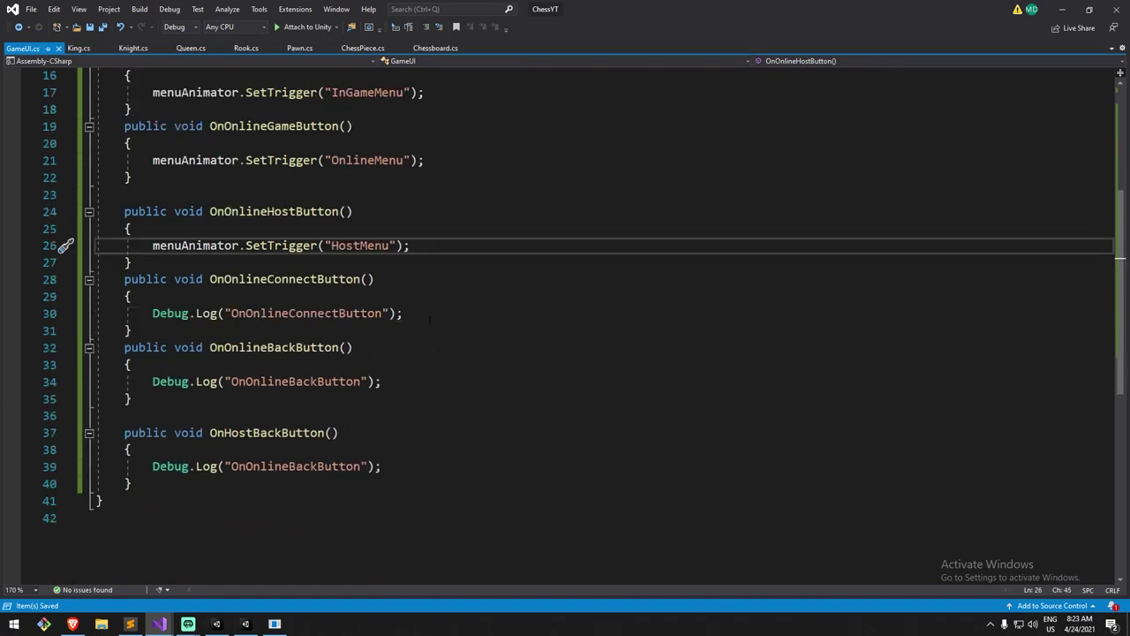
scroll(427, 162, "up", 1)
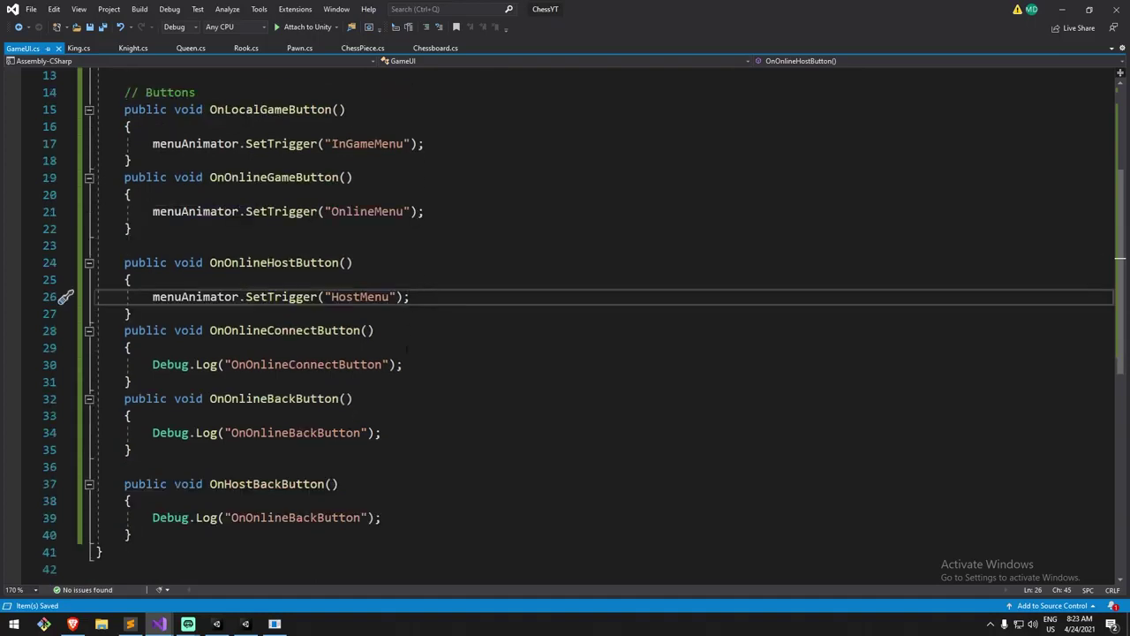
left_click(421, 363)
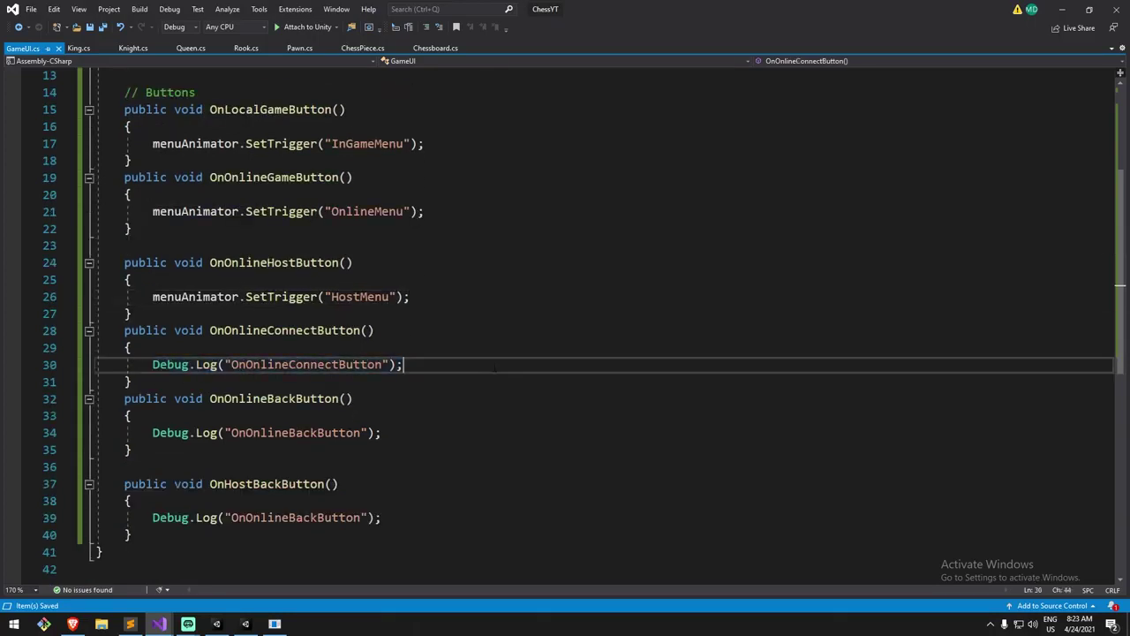
type("void//")
key("BackSpace")
key("BackSpace")
key("BackSpace")
key("BackSpace")
type("// $$")
Replace the log line in OnOnlineBackButton with menuAnimator.SetTrigger("StartMenu"); and save the script.
left_click(391, 433)
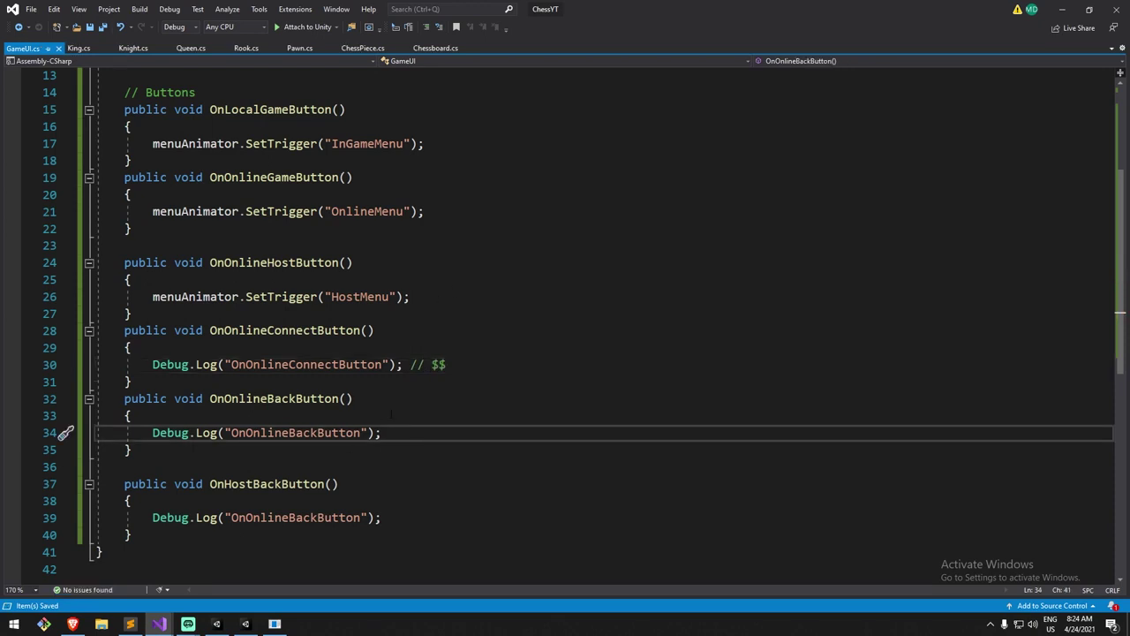
double_click(274, 398)
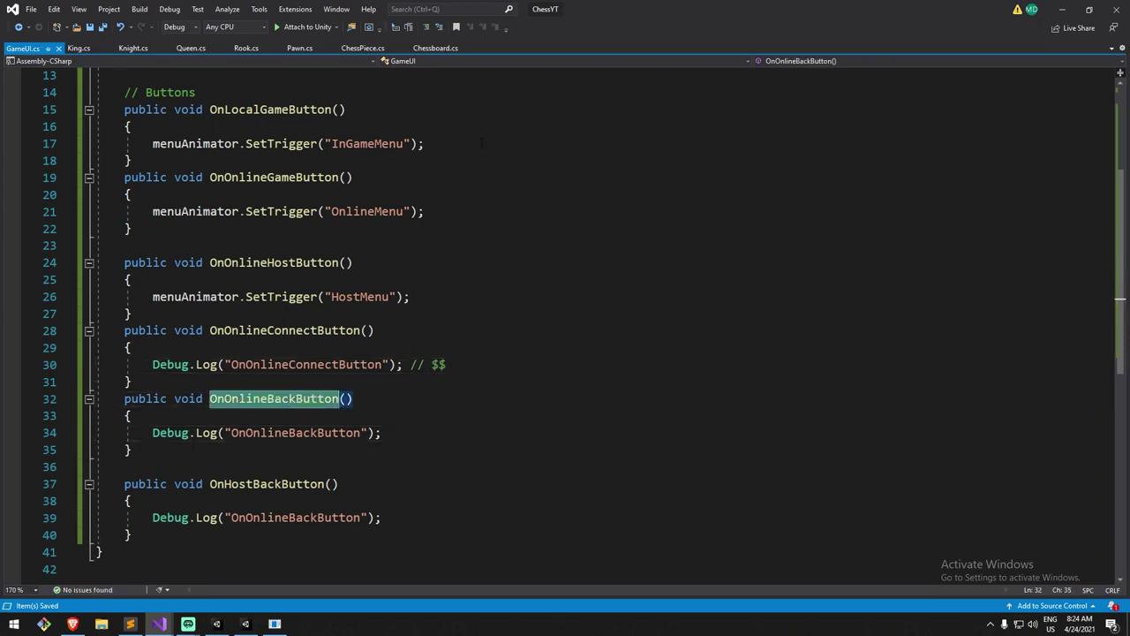
left_click(431, 212)
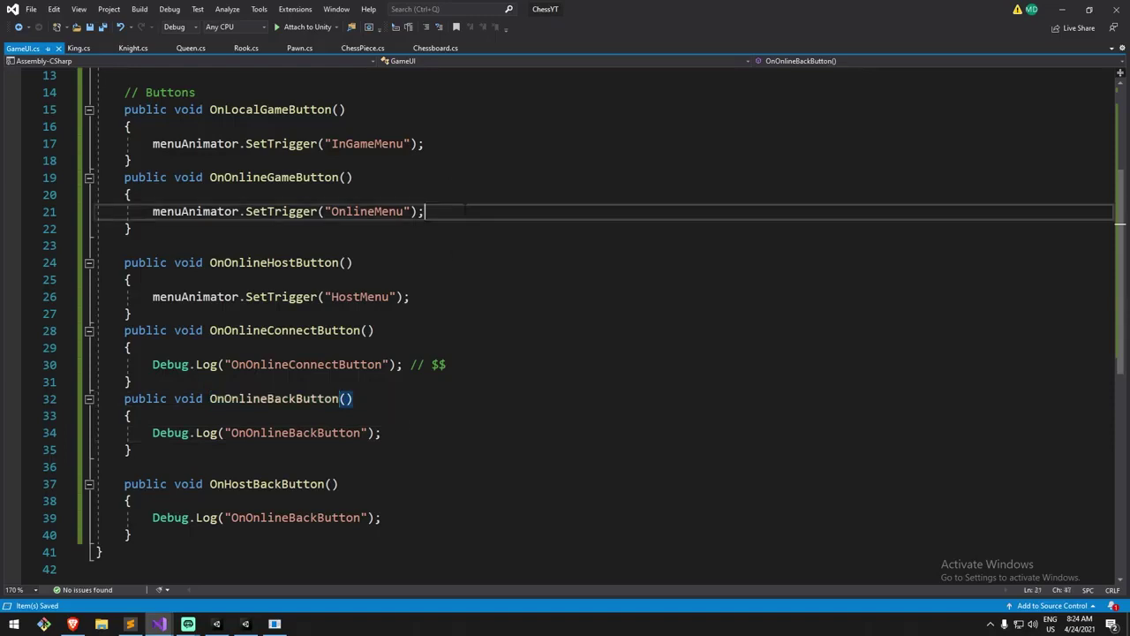
left_click_drag(385, 433, 153, 433)
type("menuAnimator.SetTrigger(\"OnlineMenu\");")
key("BackSpace")
double_click(388, 433)
type("StartMenu")
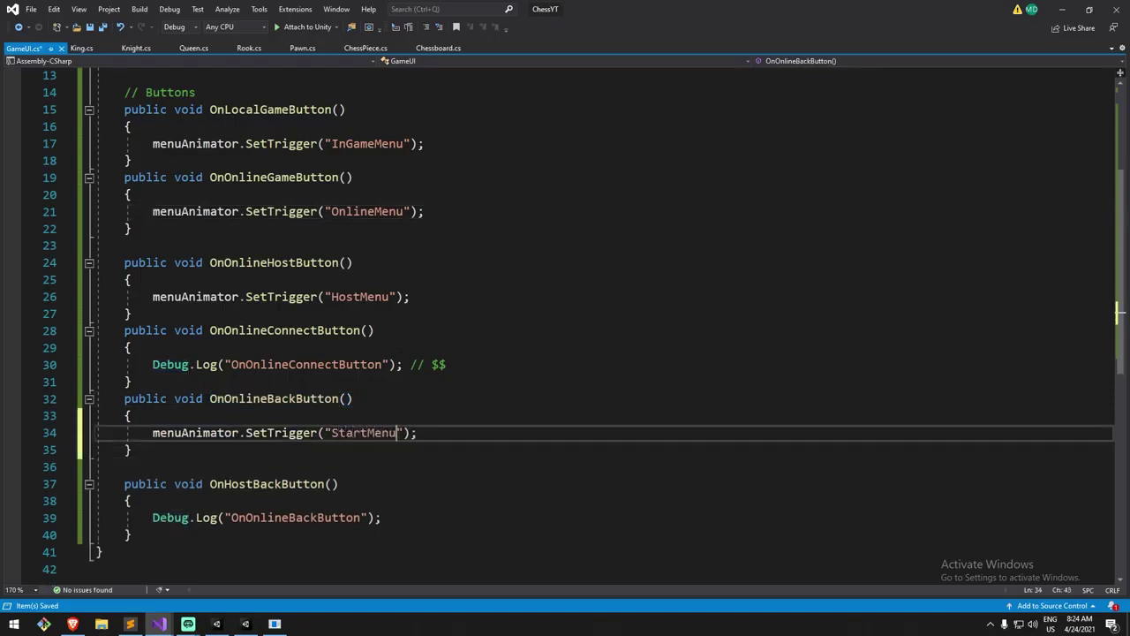
key("ctrl+s")
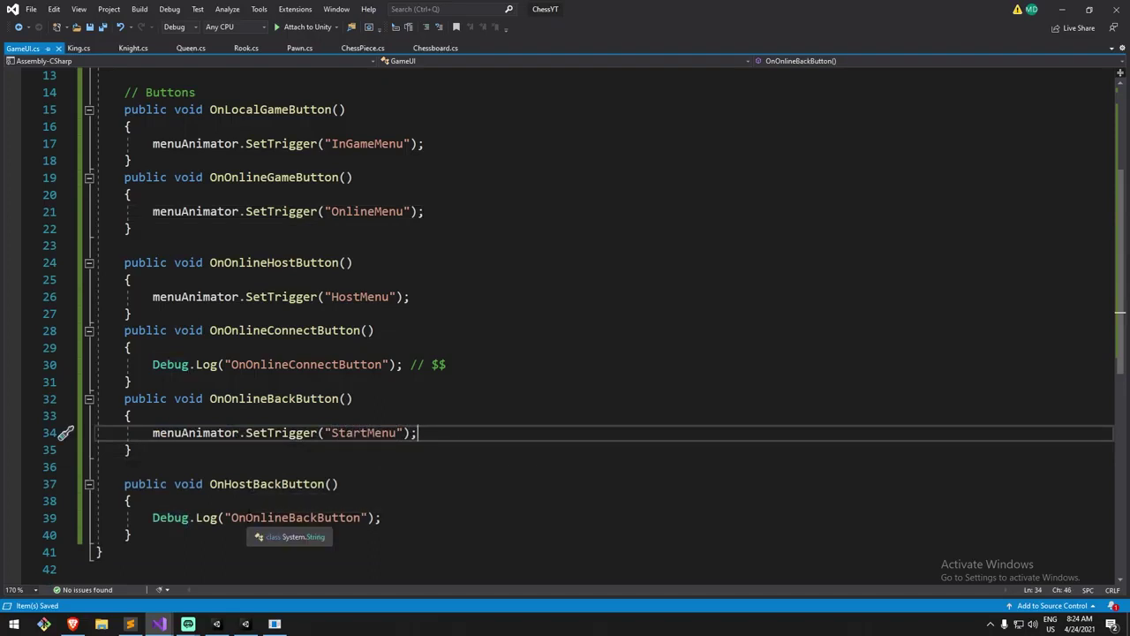
Replace the log line in OnHostBackButton with menuAnimator.SetTrigger("OnlineMenu");.
left_click(325, 484)
left_click(452, 436)
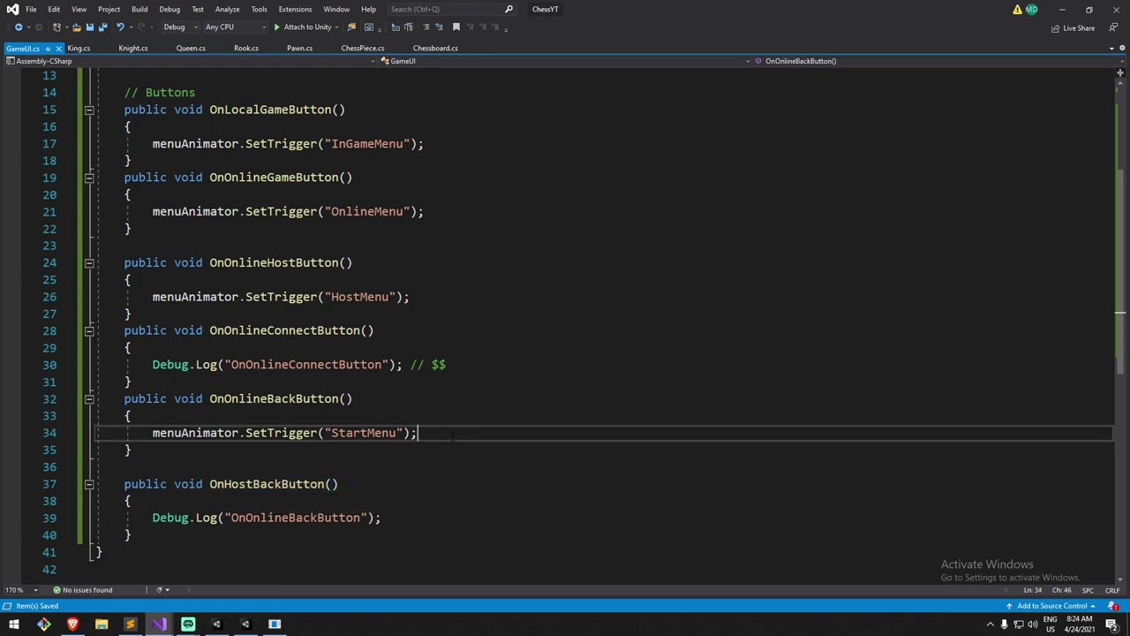
left_click(425, 212)
left_click_drag(381, 517, 167, 517)
type("menuAnimator.SetTrigger(\"OnlineMenu\");")
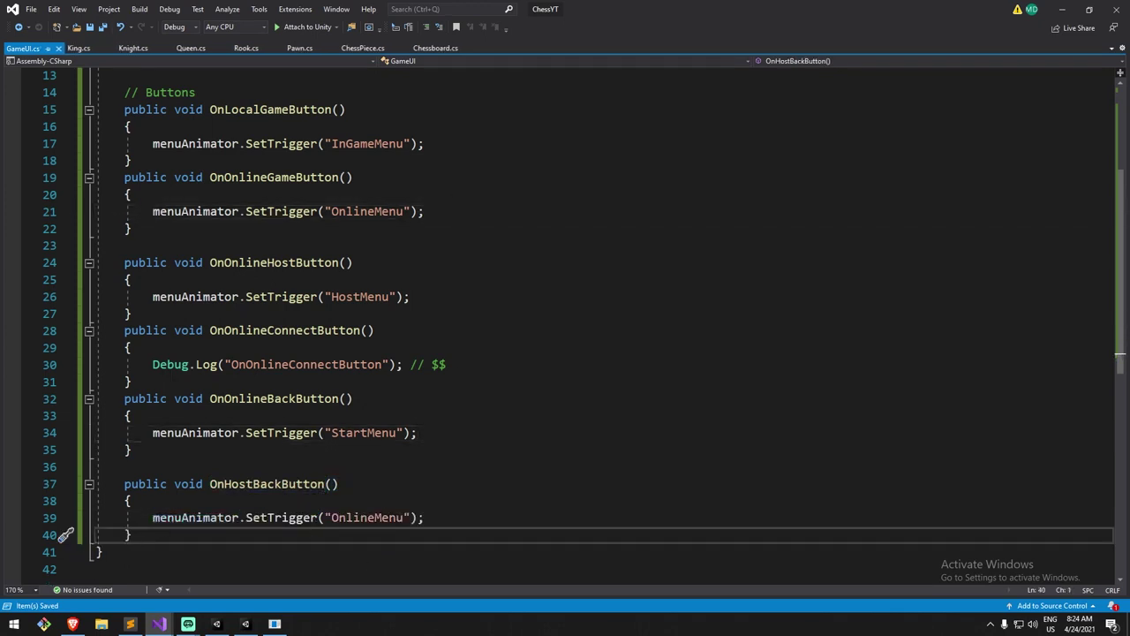
scroll(565, 318, "up", 2)
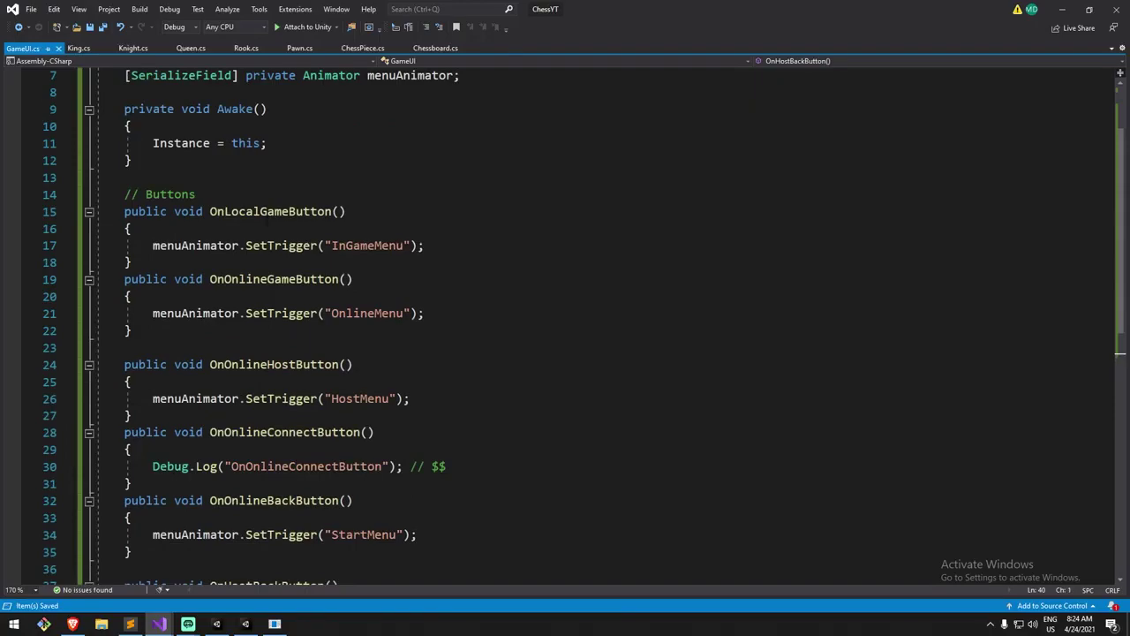
scroll(304, 404, "down", 3)
scroll(354, 335, "up", 2)
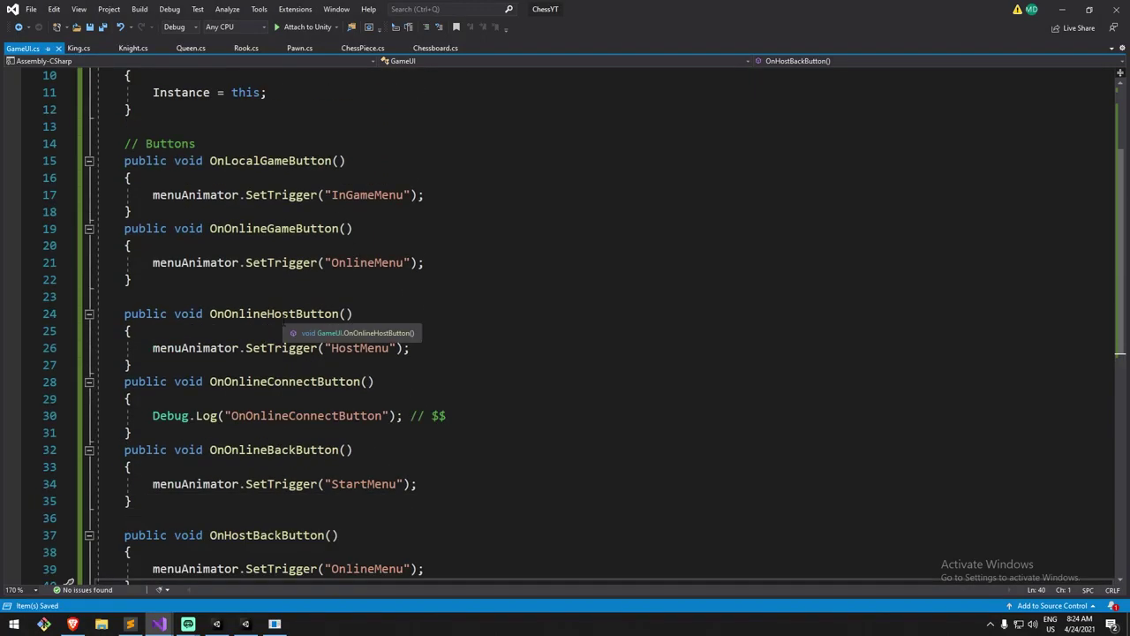
Switch to Unity's scene view, select the online menu's Back button and collapse its Image component, leaving its Button settings expanded.
key("alt+Tab")
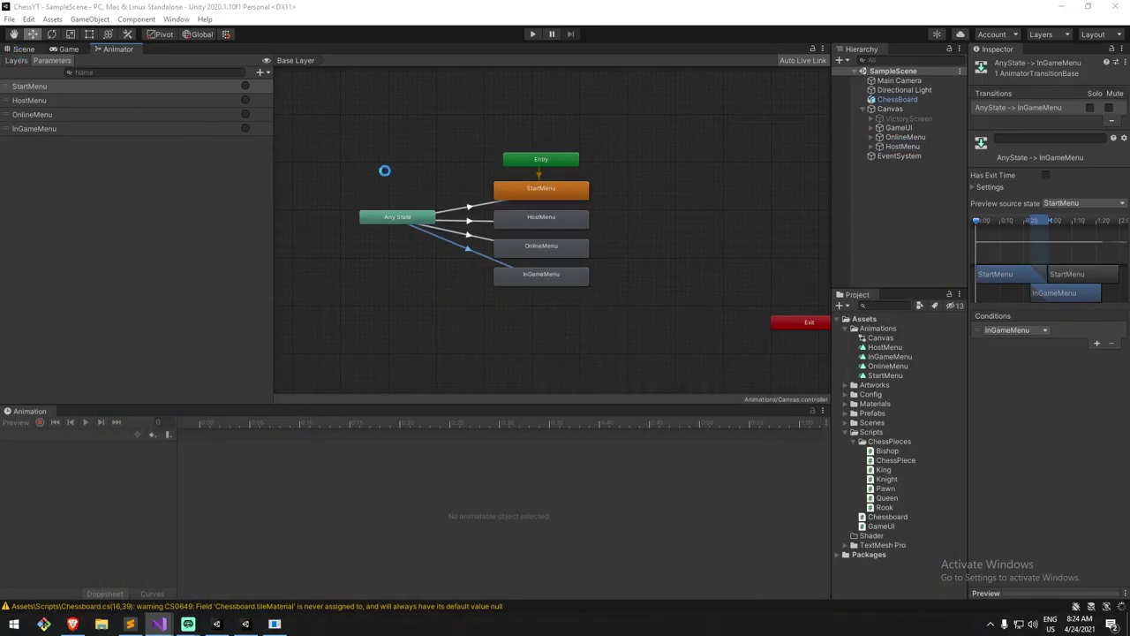
left_click(24, 48)
scroll(345, 259, "up", 5)
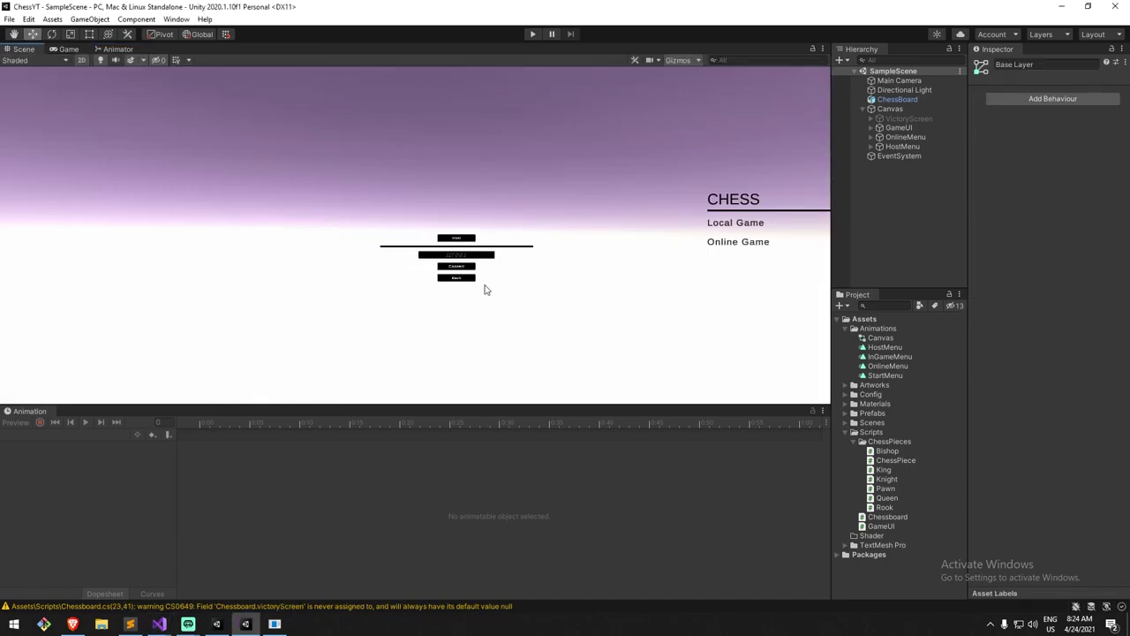
left_click(462, 281)
left_click(462, 281)
scroll(1039, 313, "down", 3)
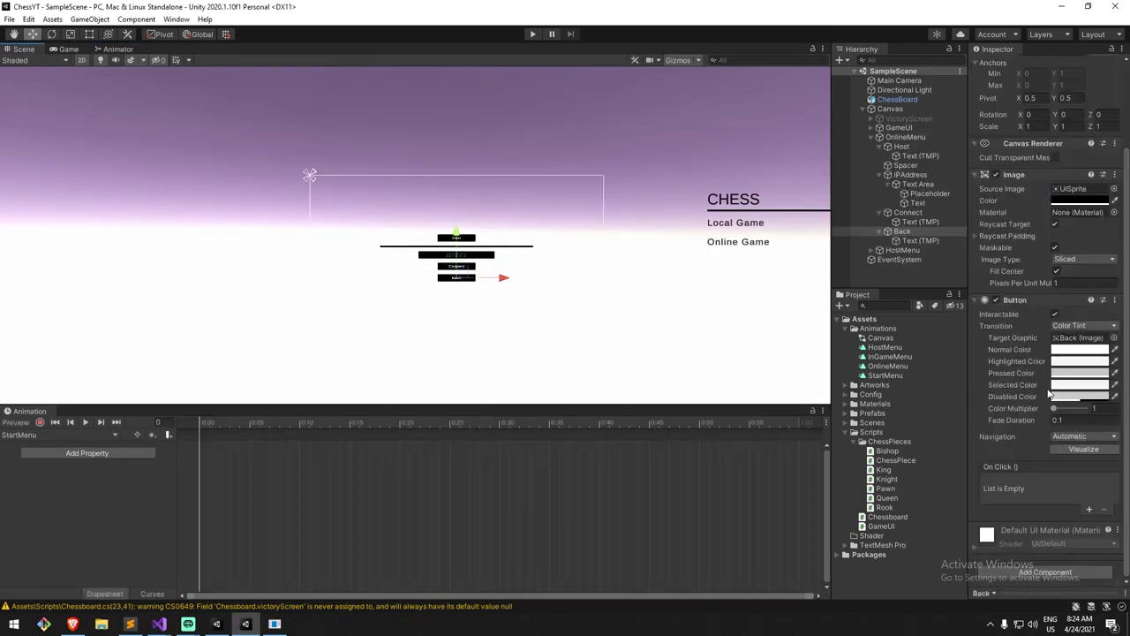
left_click(1025, 299)
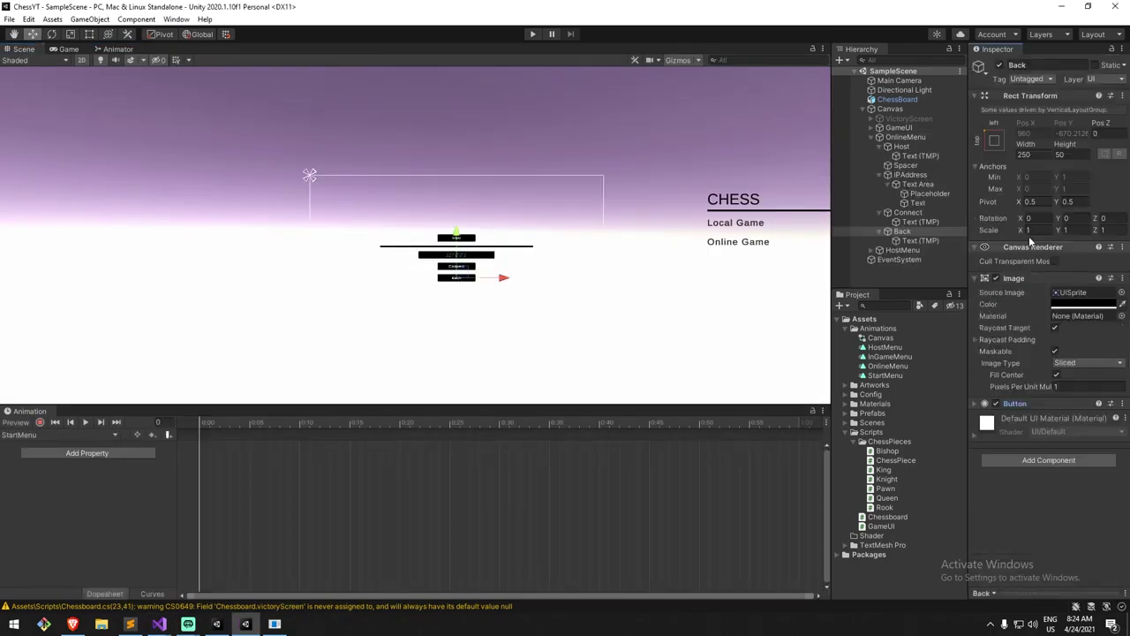
left_click(1015, 278)
left_click(1011, 292)
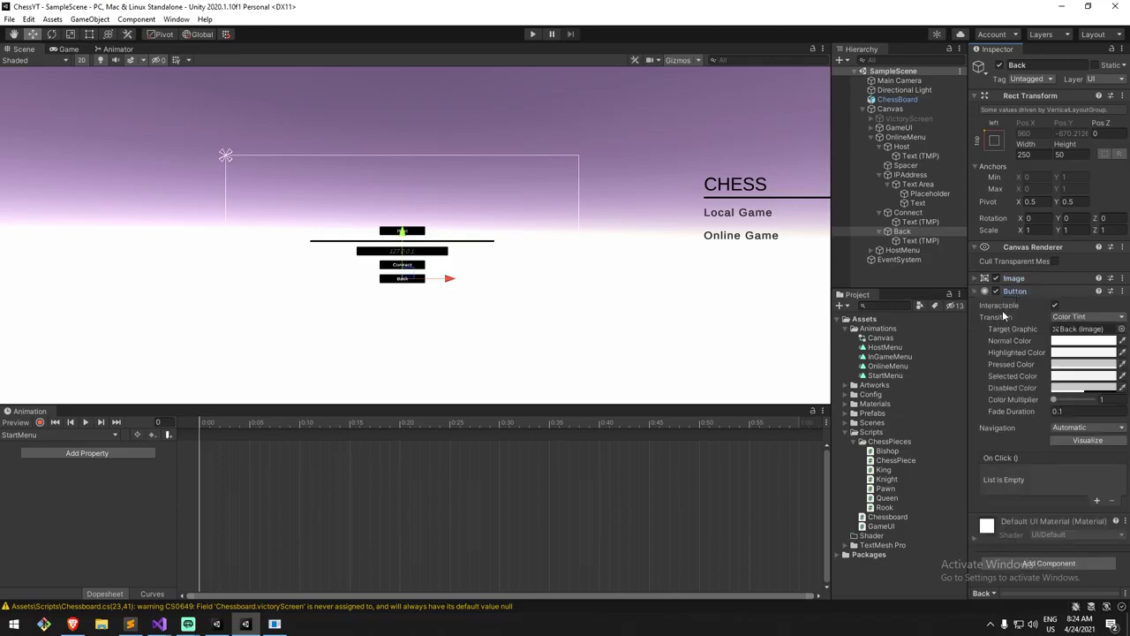
Add an On Click event to the online menu's Back button that calls GameUI.OnOnlineBackButton on the Canvas.
scroll(337, 317, "up", 2)
middle_click_drag(336, 317, 355, 252)
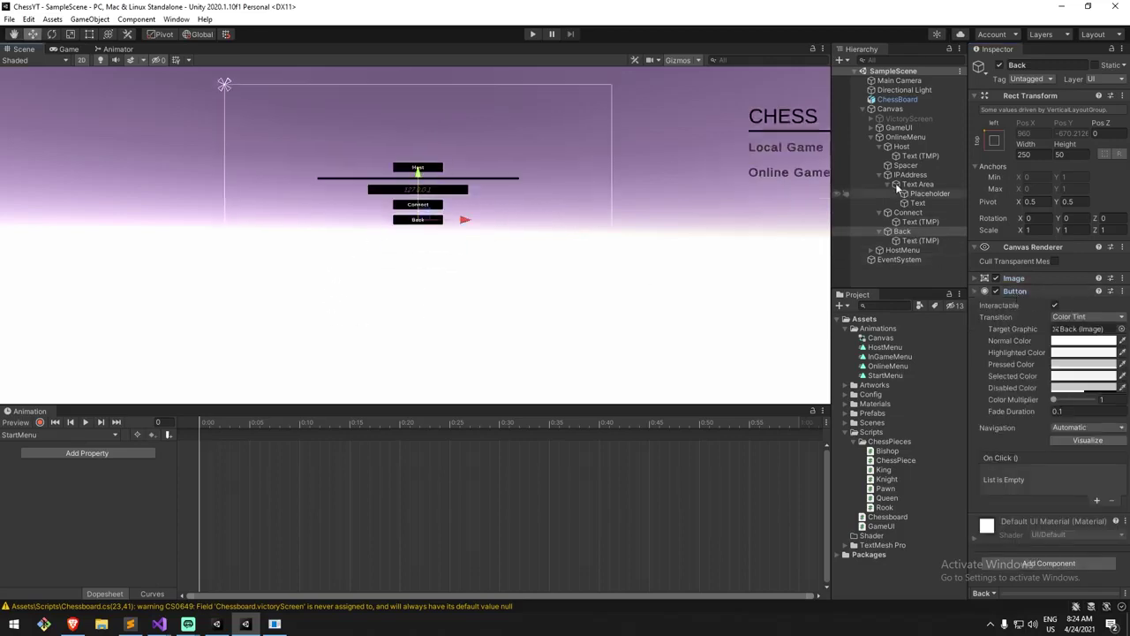
left_click(1098, 503)
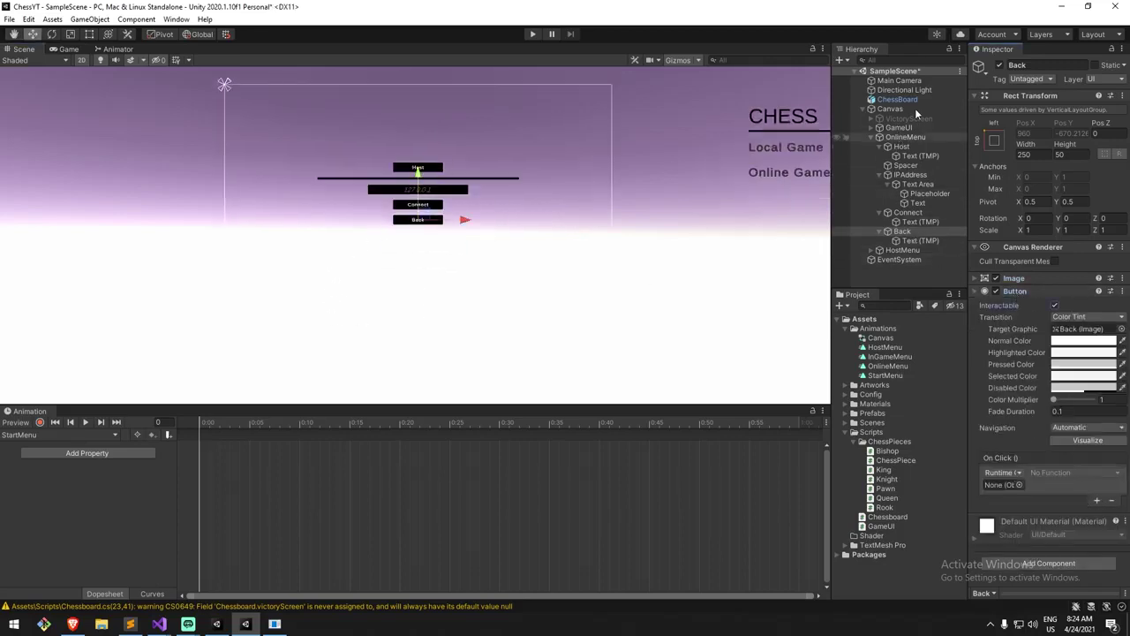
left_click_drag(895, 110, 1004, 486)
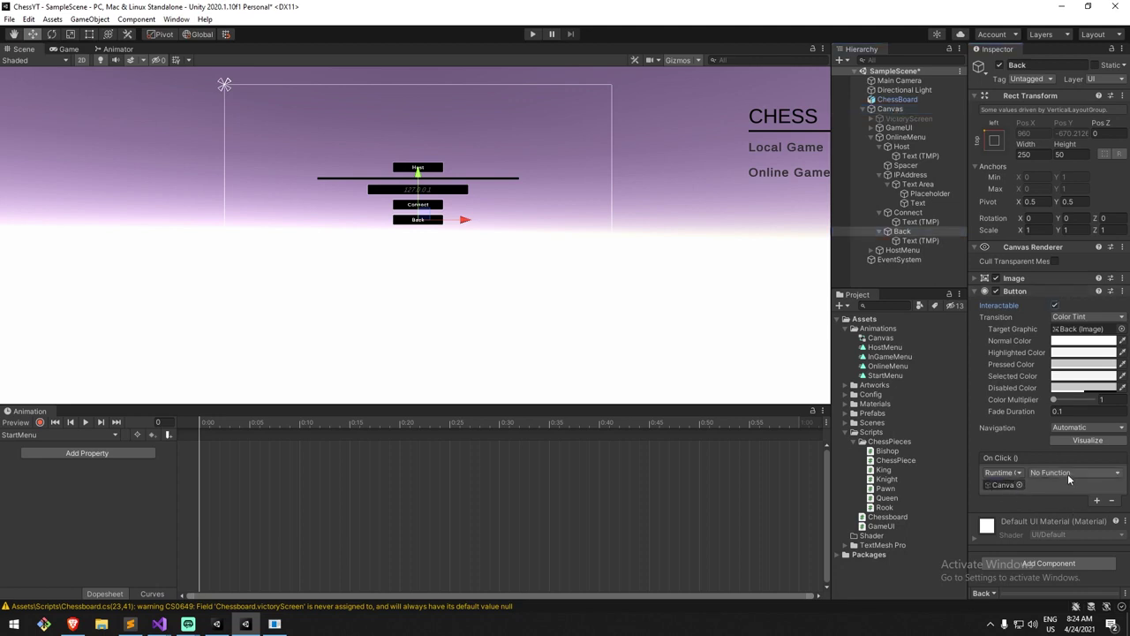
left_click(1067, 473)
mouse_move(1069, 569)
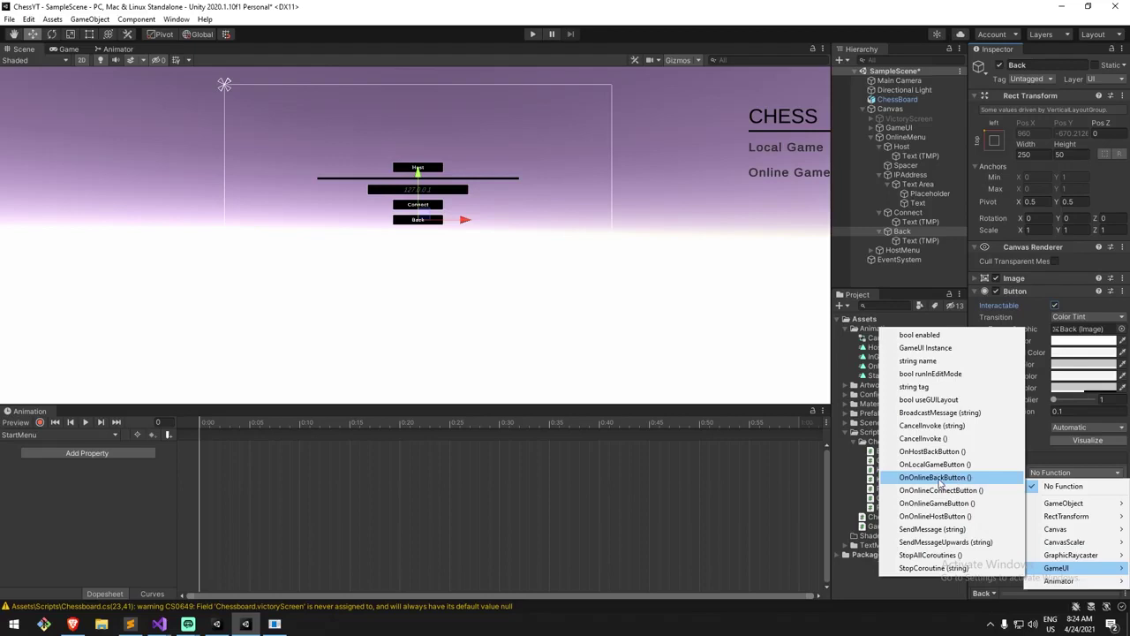
left_click(955, 478)
Add an On Click event to the Connect button that calls GameUI.OnOnlineConnectButton on the Canvas.
left_click(909, 212)
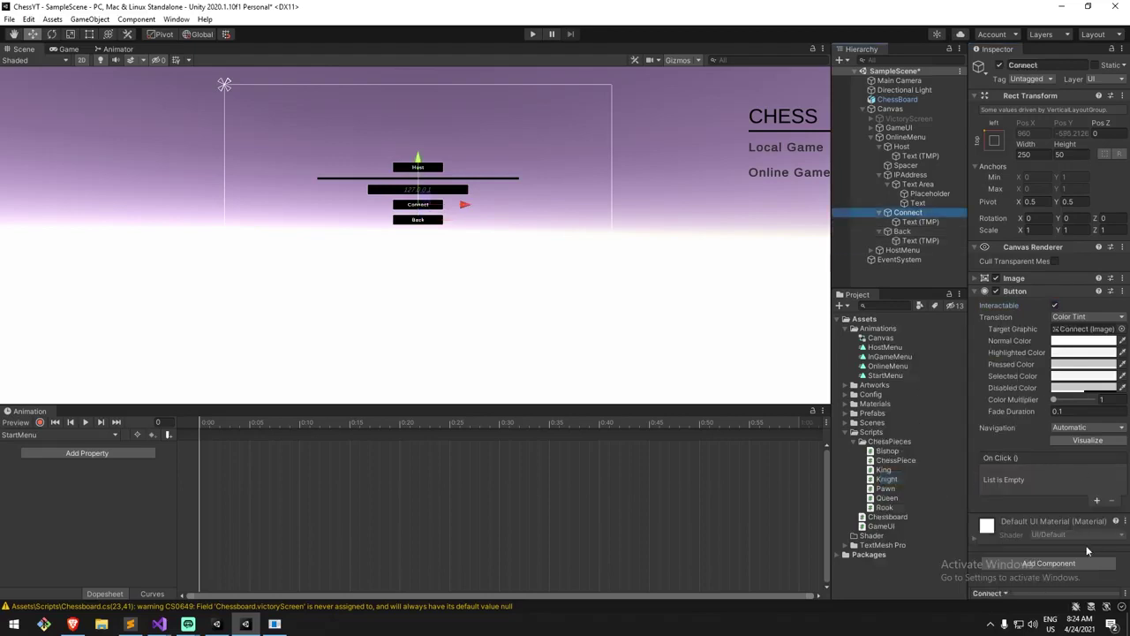
left_click(1095, 504)
left_click_drag(890, 111, 1011, 477)
left_click(1046, 474)
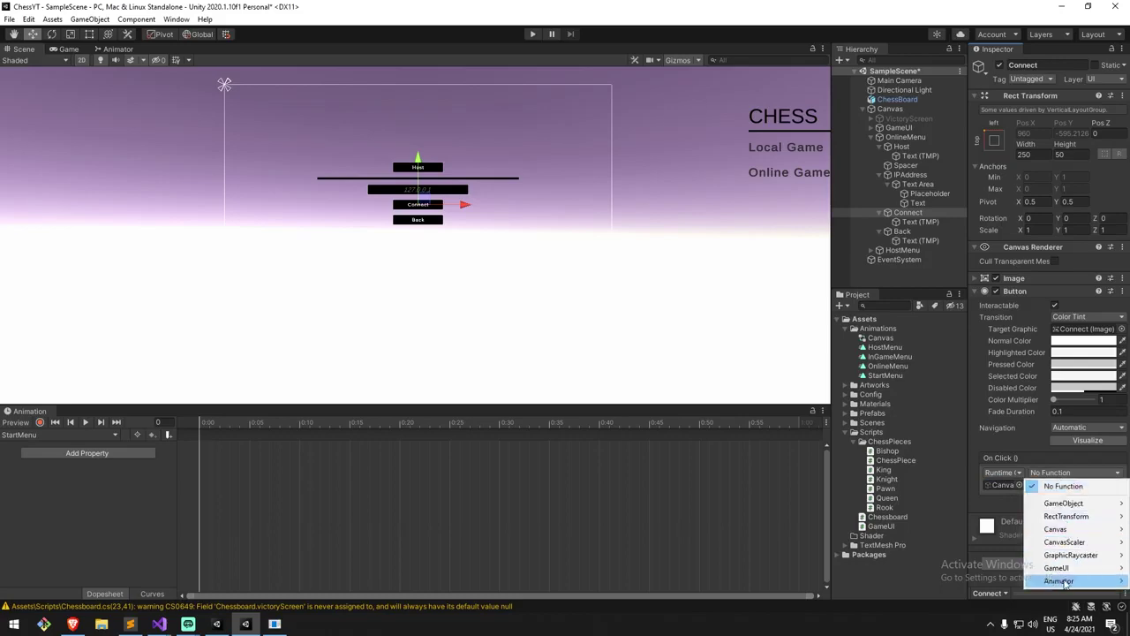
mouse_move(1064, 570)
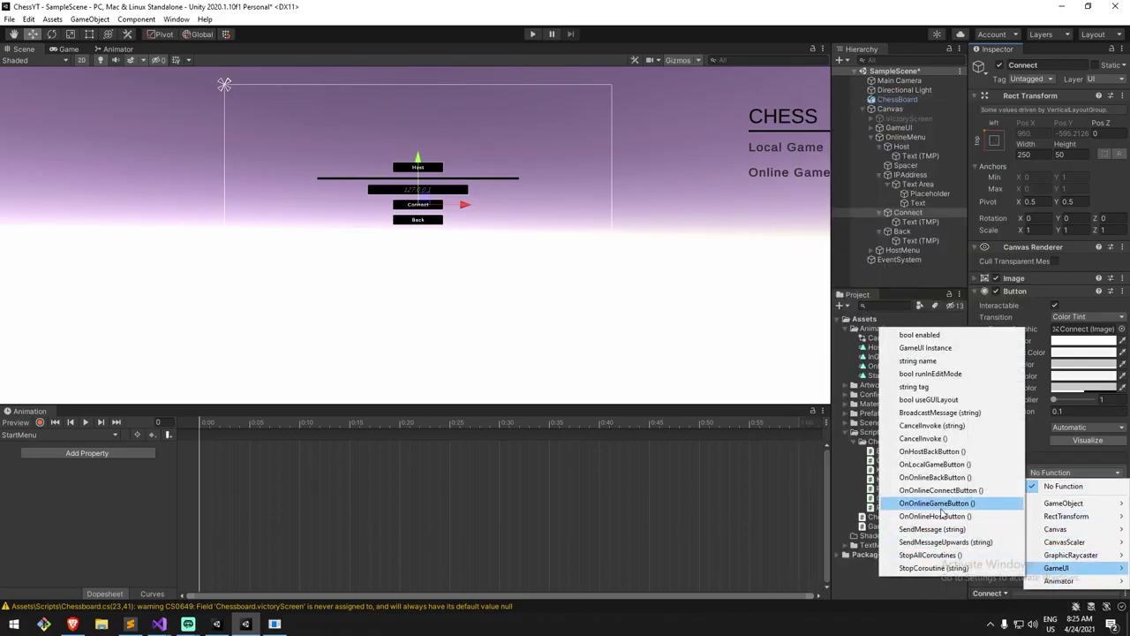
left_click(941, 490)
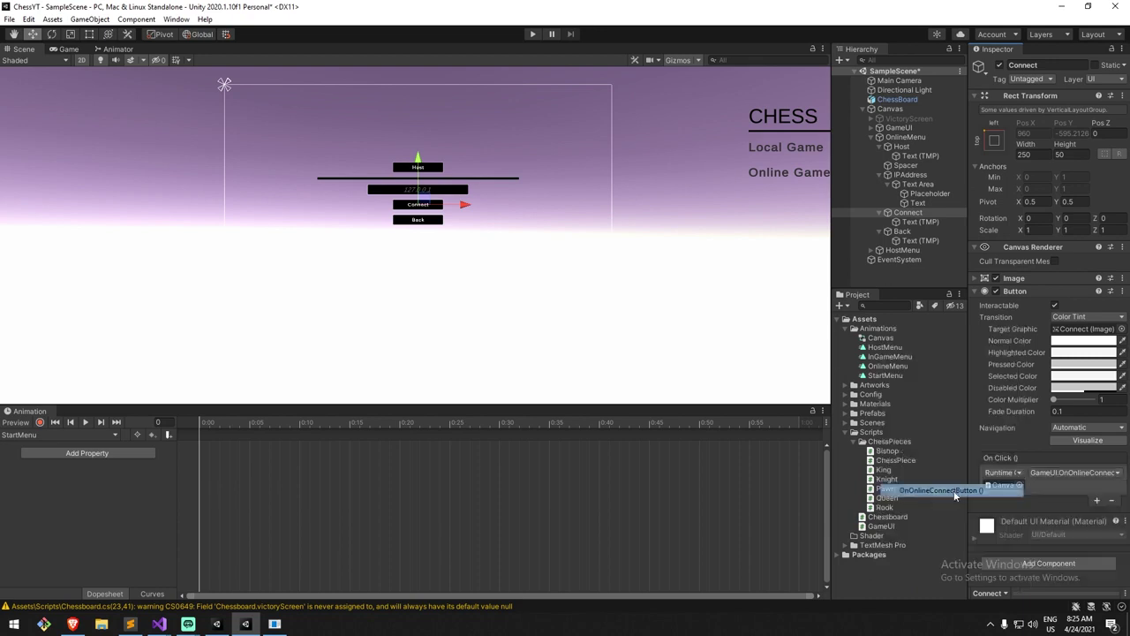
Add an On Click event to the online menu's Host button that calls GameUI.OnOnlineHostButton on the Canvas.
left_click(880, 175)
left_click(879, 184)
left_click(879, 193)
left_click(879, 147)
left_click(887, 147)
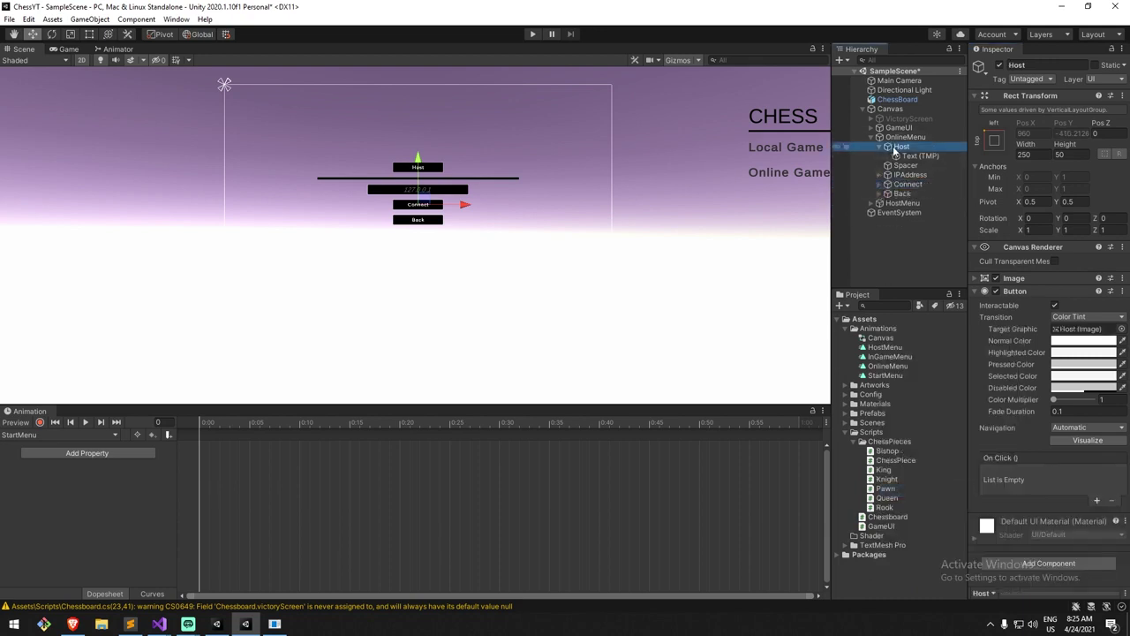
left_click(1097, 499)
left_click_drag(994, 433, 1002, 485)
left_click(1043, 475)
mouse_move(1059, 568)
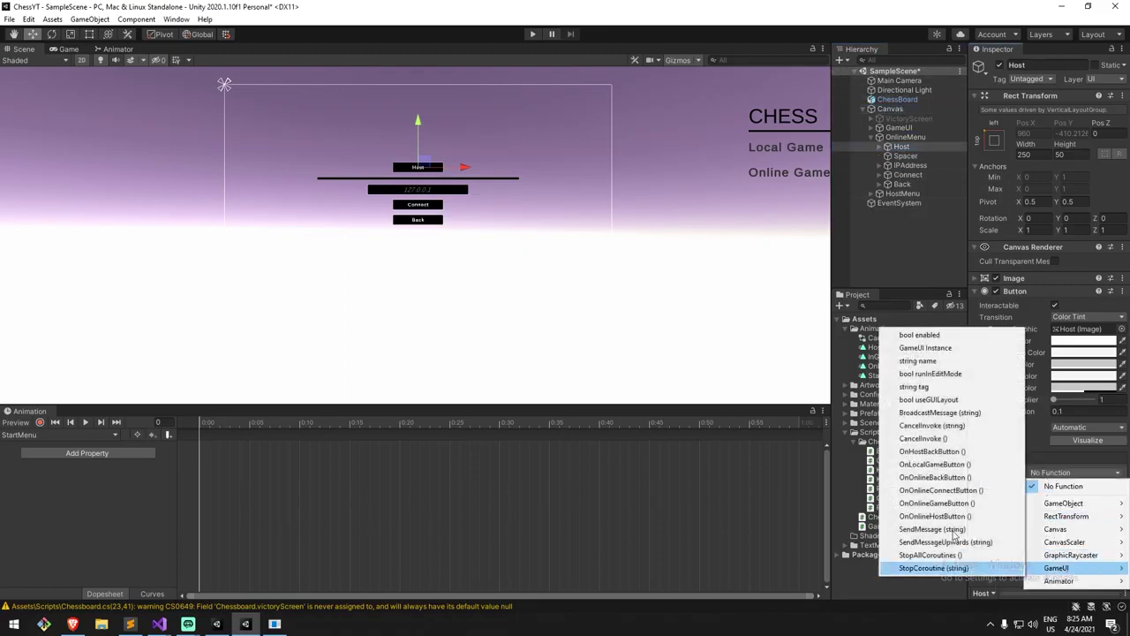
left_click(941, 516)
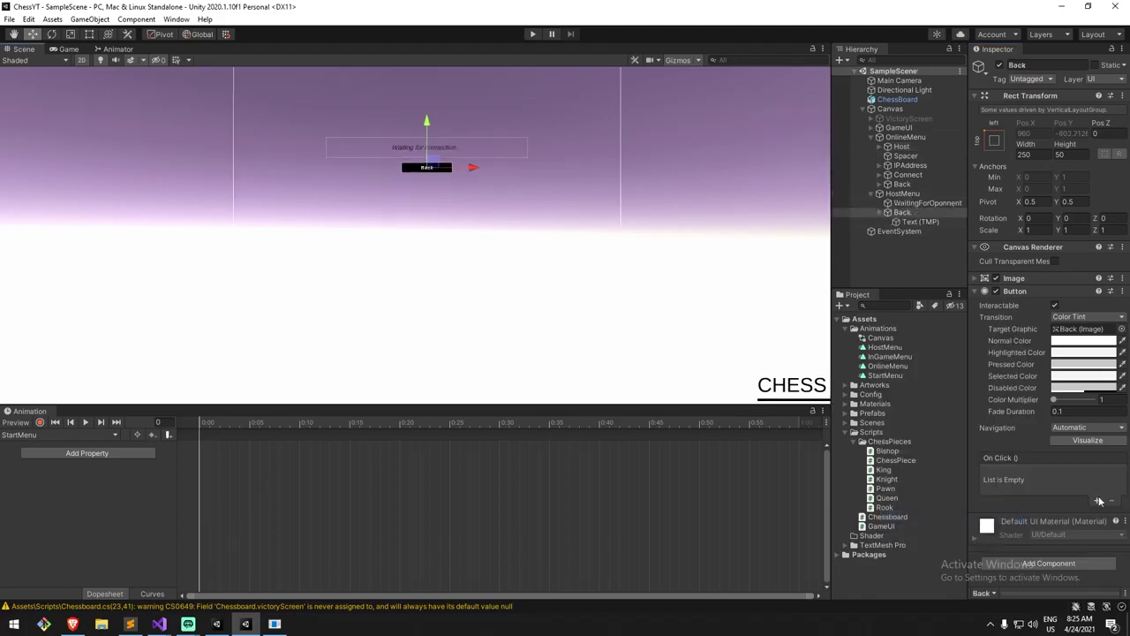
Add an On Click event to the host menu's Back button that calls GameUI.OnHostBackButton on the Canvas.
left_click(1099, 500)
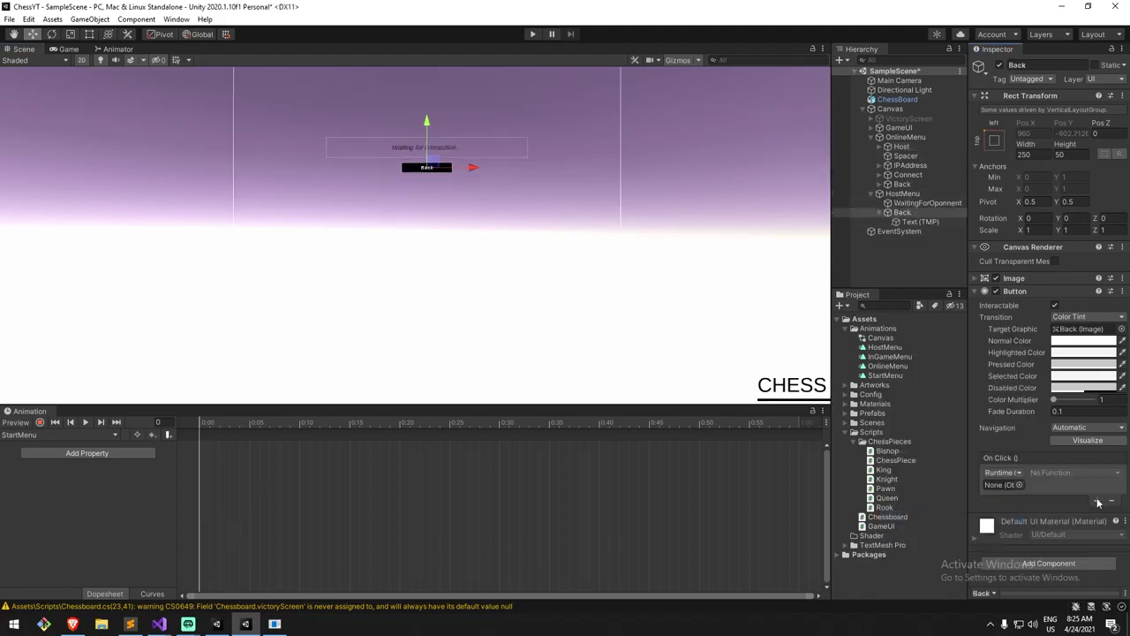
left_click_drag(890, 109, 1002, 485)
left_click(1072, 472)
mouse_move(1075, 570)
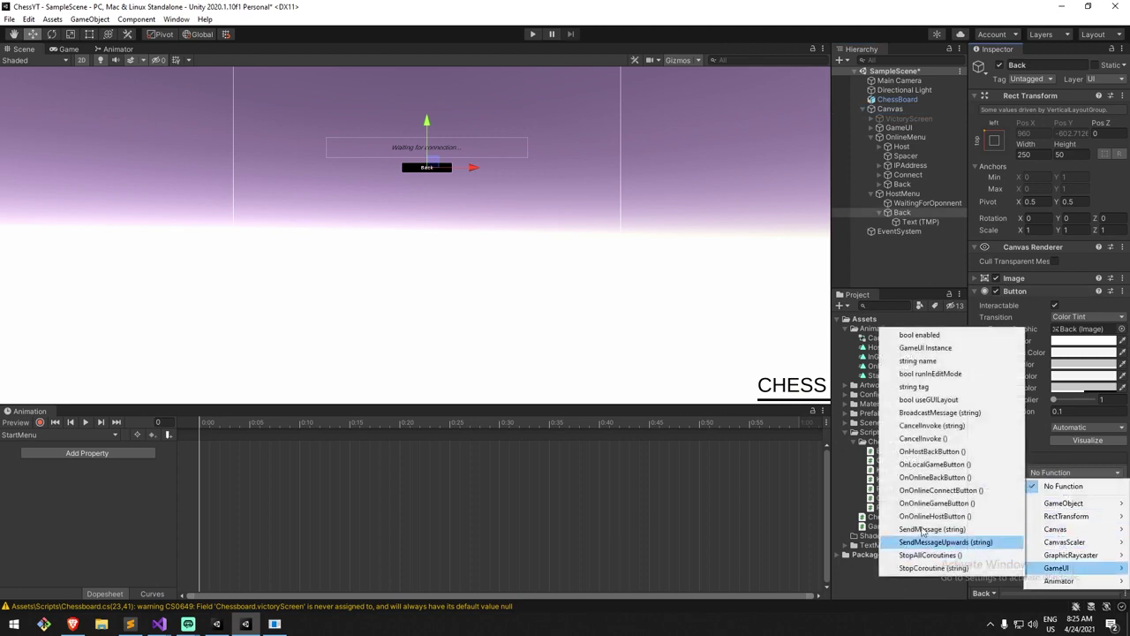
left_click(941, 452)
Run the game briefly to check the start menu, and exit play mode.
scroll(656, 300, "down", 2)
middle_click_drag(656, 300, 613, 214)
scroll(612, 212, "down", 4)
left_click(680, 152)
middle_click_drag(684, 154, 645, 132)
scroll(644, 133, "down", 4)
left_click(533, 37)
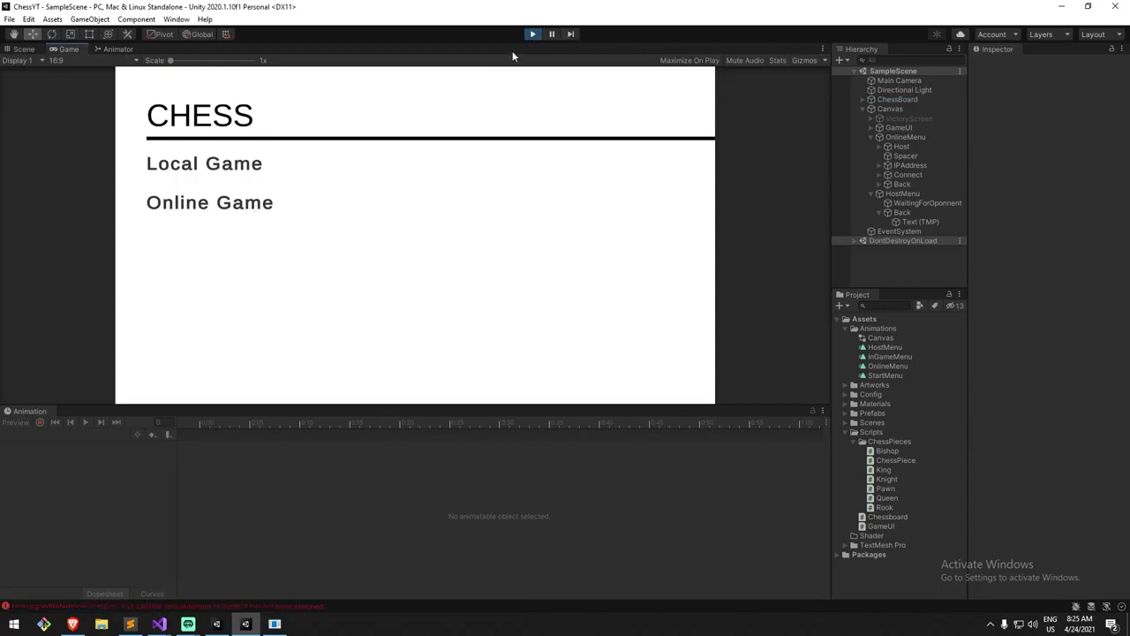
left_click(532, 34)
Assign the Canvas's Animator component to the Menu Animator field of its Game UI script.
left_click(905, 137)
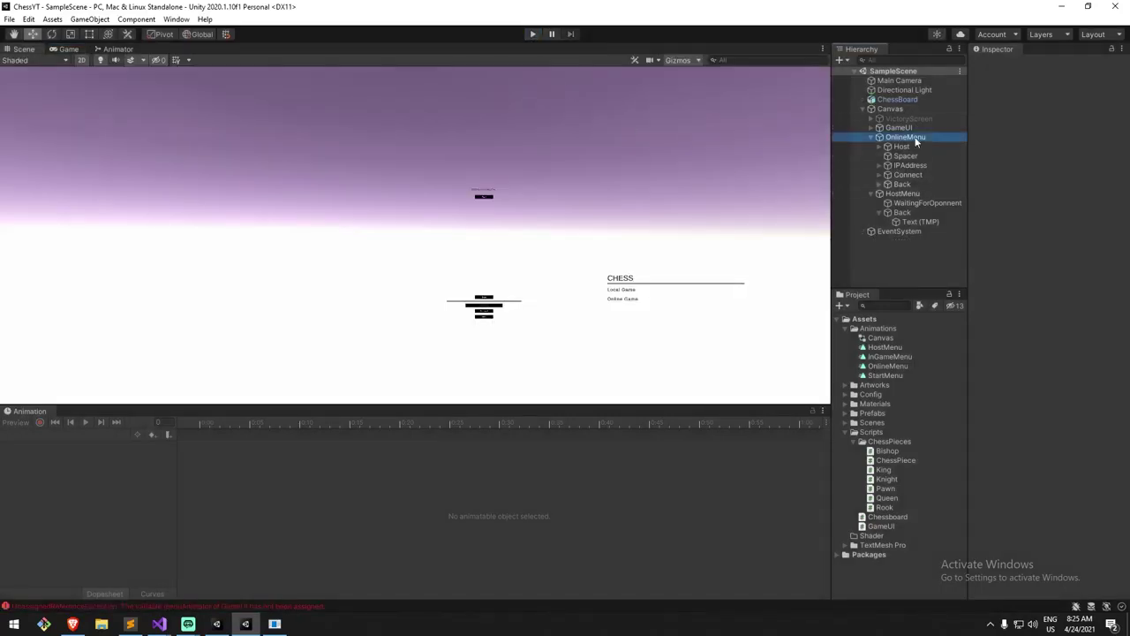
left_click(903, 108)
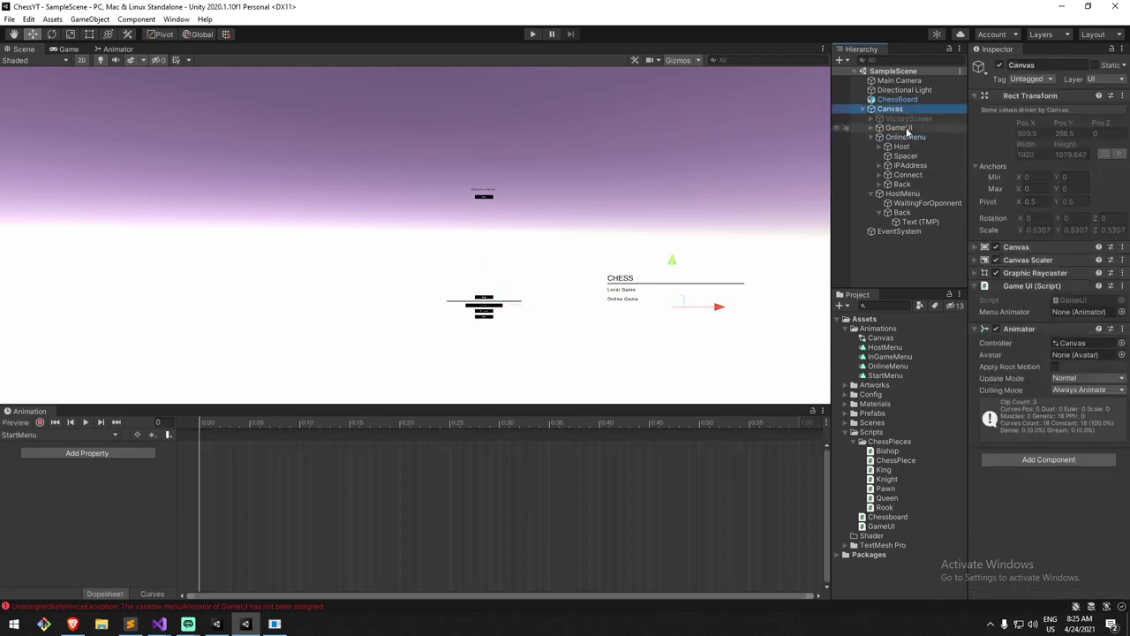
left_click_drag(1009, 332, 1084, 312)
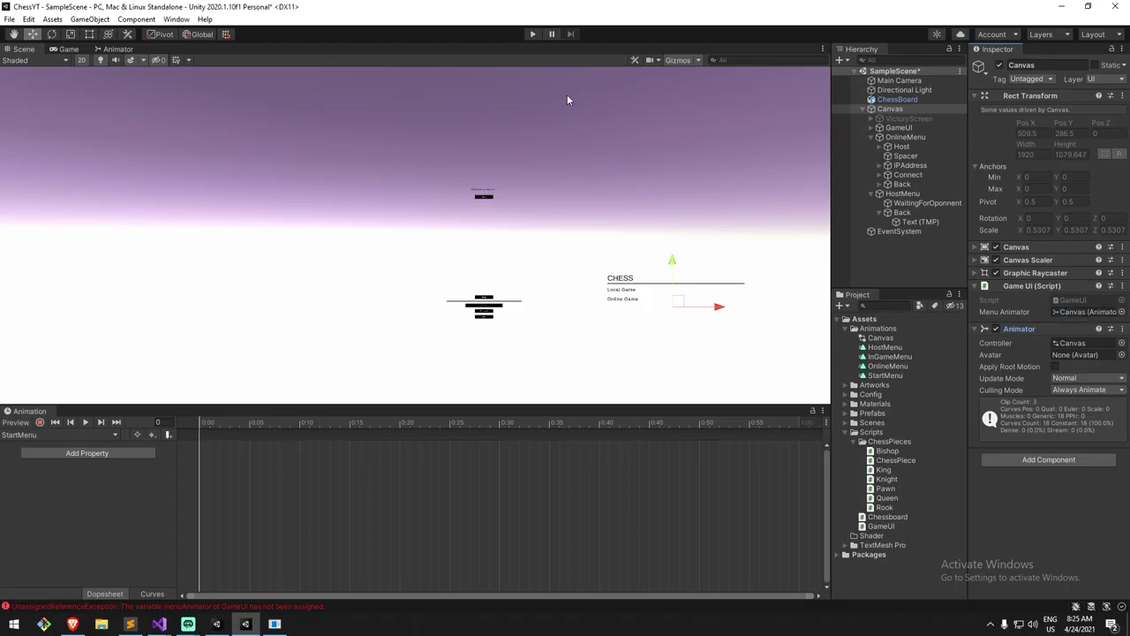
Run the game and test switching from the start menu to the online menu and back, twice.
left_click(536, 37)
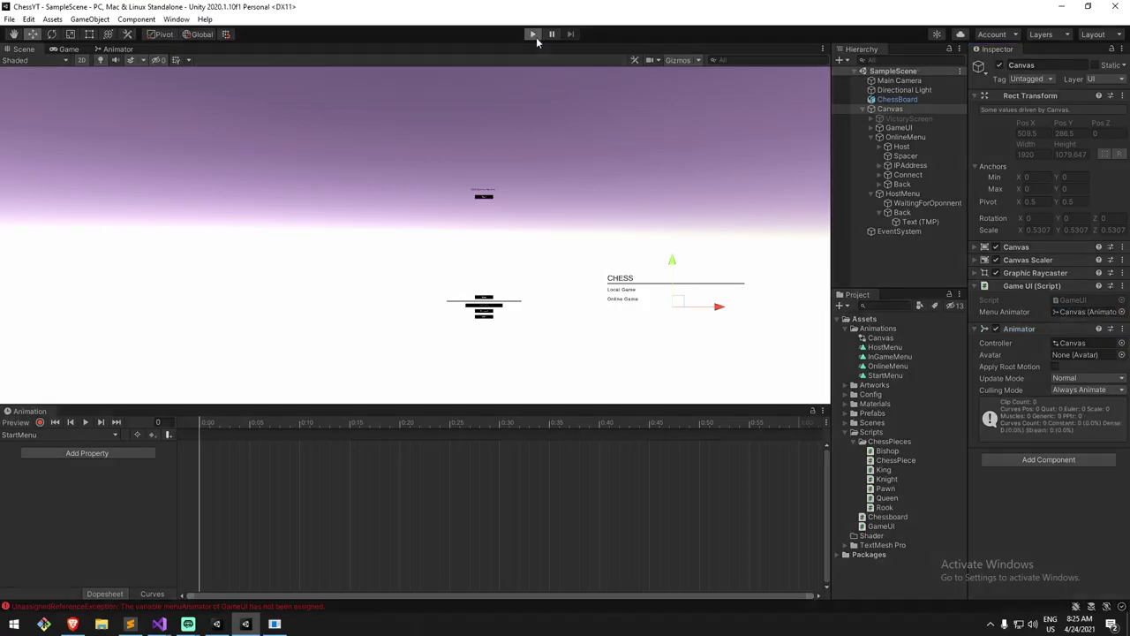
left_click(257, 204)
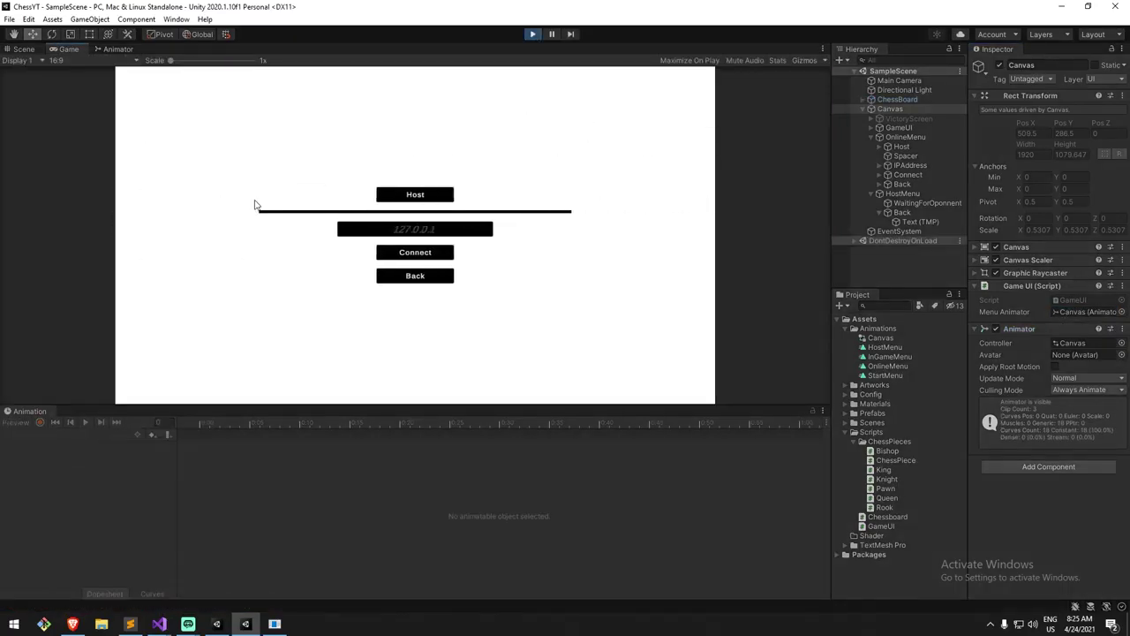
left_click(436, 280)
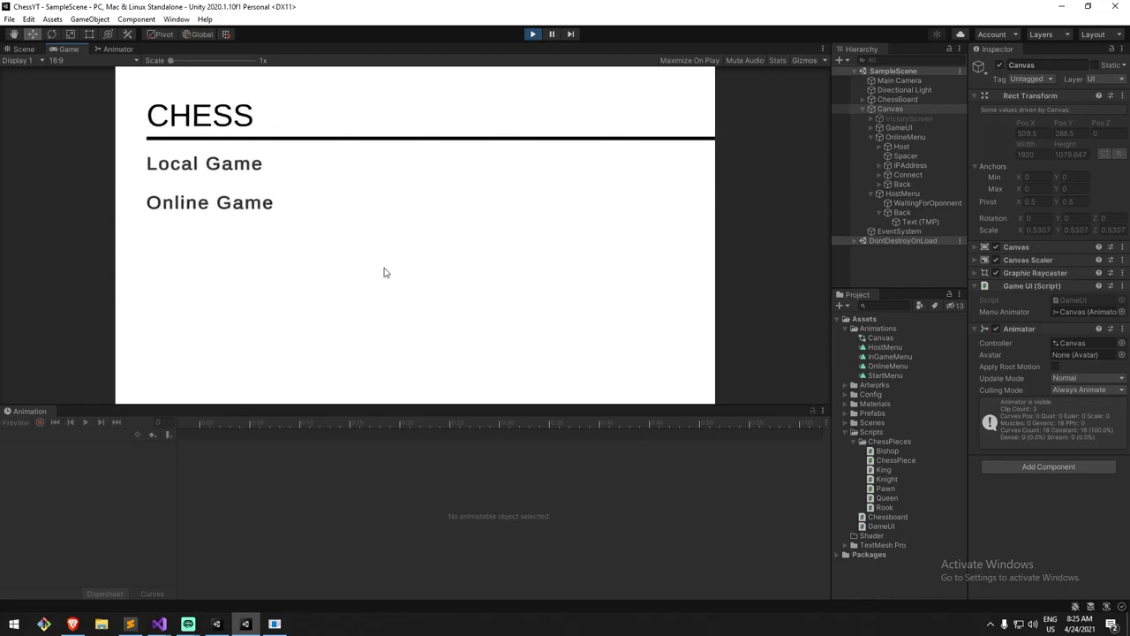
left_click(218, 207)
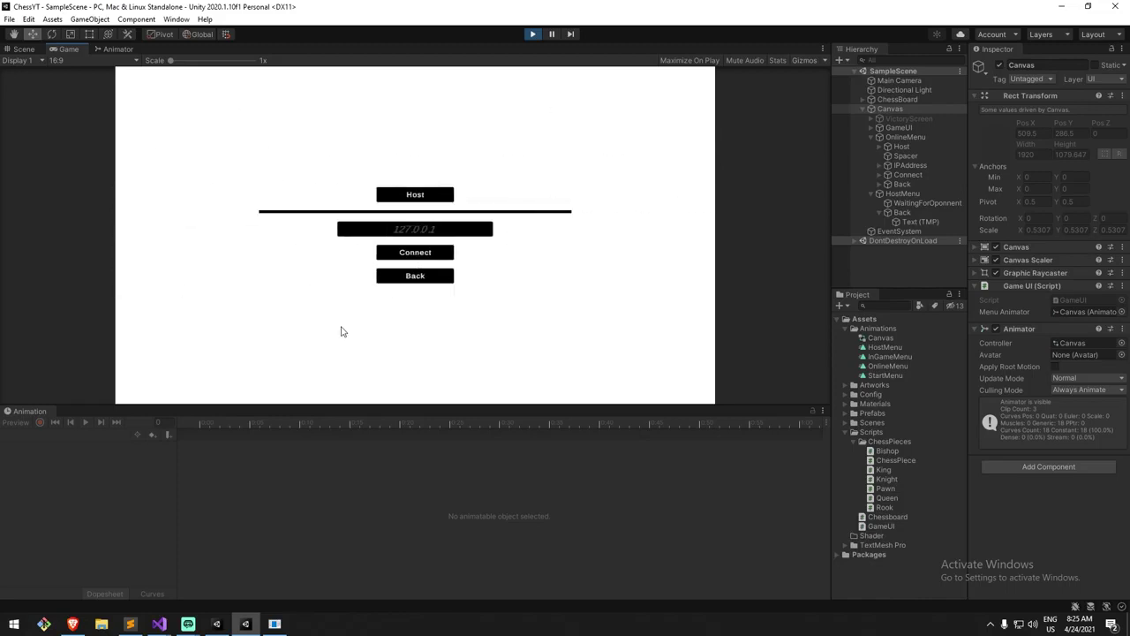
left_click(426, 285)
Test going through the online menu to the host menu and back twice, choose Local Game, and exit play mode.
left_click(253, 204)
left_click(417, 196)
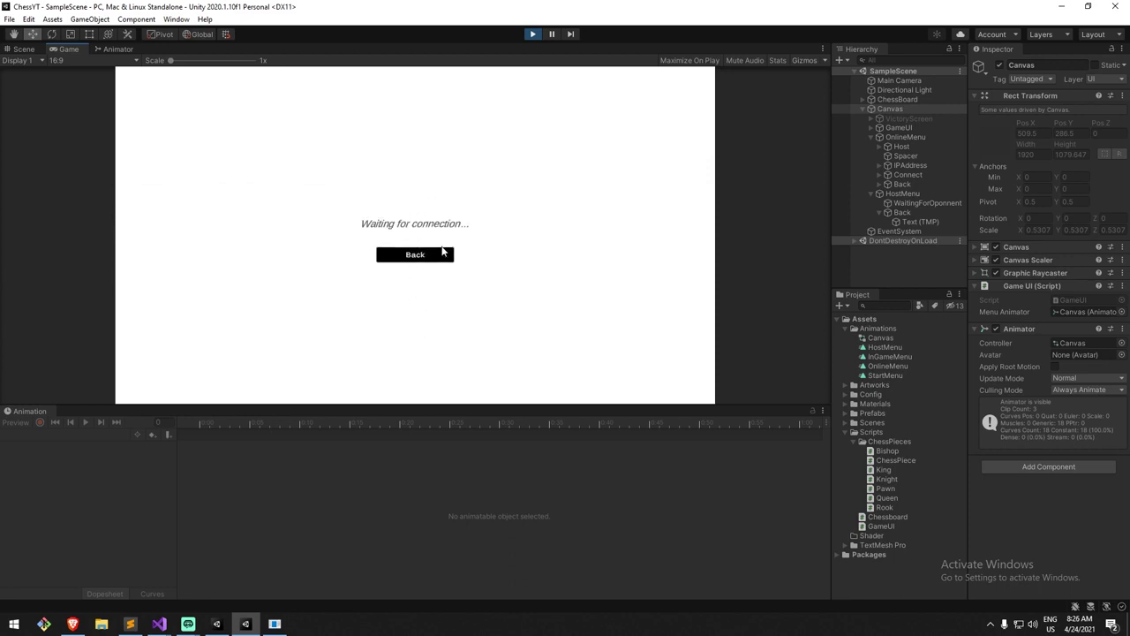
left_click(436, 255)
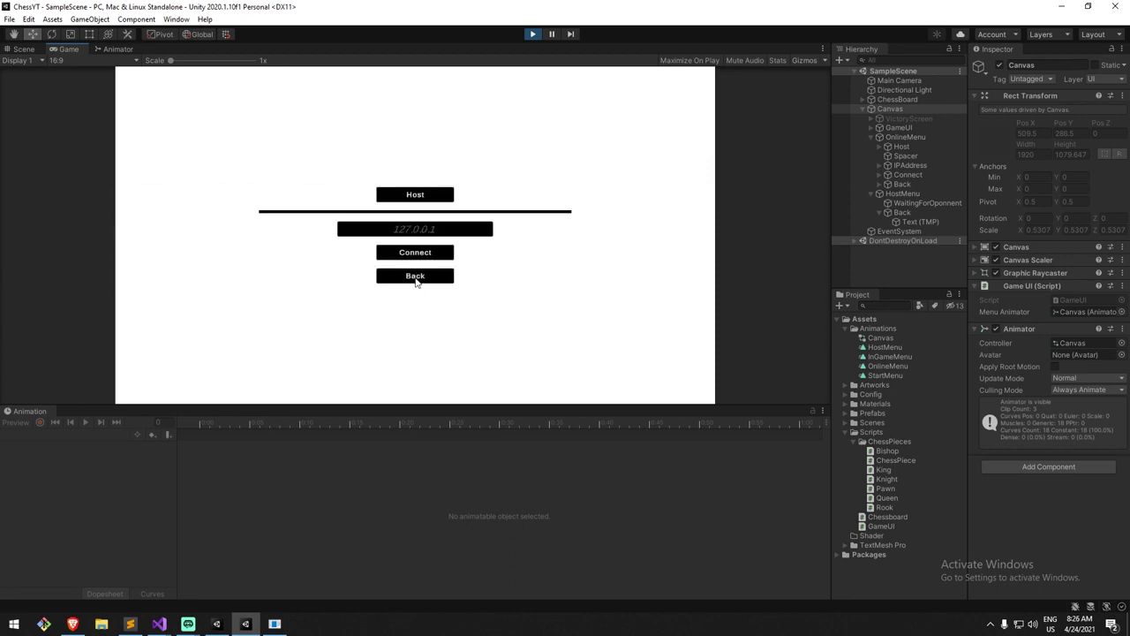
left_click(416, 276)
left_click(268, 206)
left_click(405, 197)
left_click(416, 255)
left_click(418, 279)
left_click(244, 166)
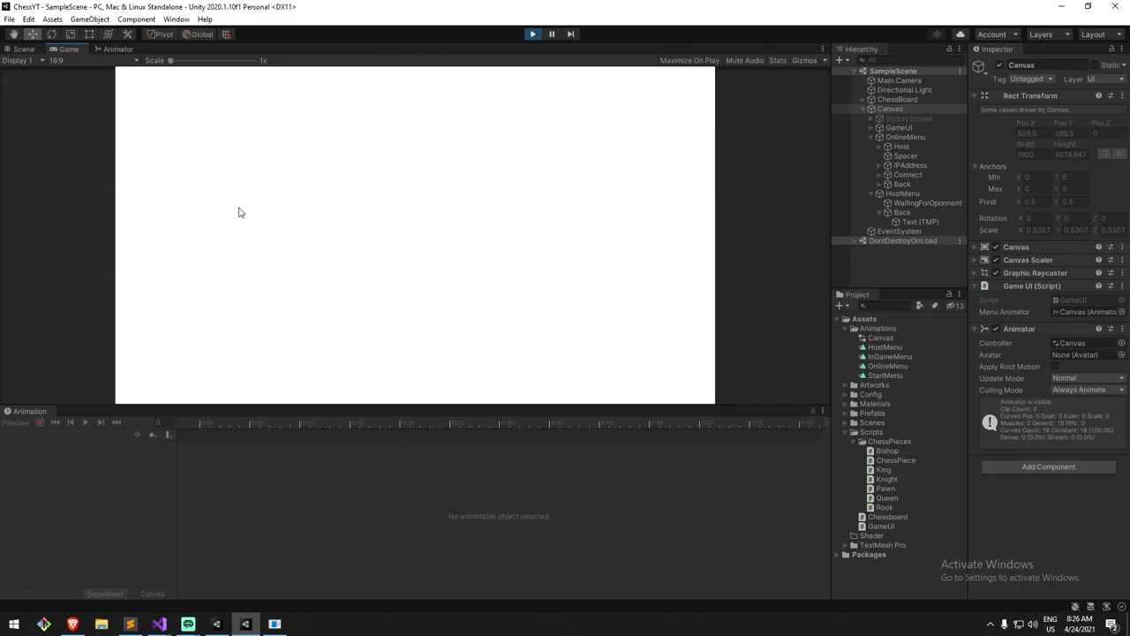
left_click(532, 37)
left_click_drag(341, 147, 696, 358)
left_click(718, 264)
middle_click_drag(717, 263, 670, 207)
scroll(623, 185, "up", 1)
scroll(624, 193, "up", 1)
scroll(670, 207, "down", 1)
left_click_drag(341, 94, 462, 177)
left_click_drag(349, 228, 452, 270)
left_click_drag(651, 172, 487, 266)
left_click_drag(488, 170, 608, 106)
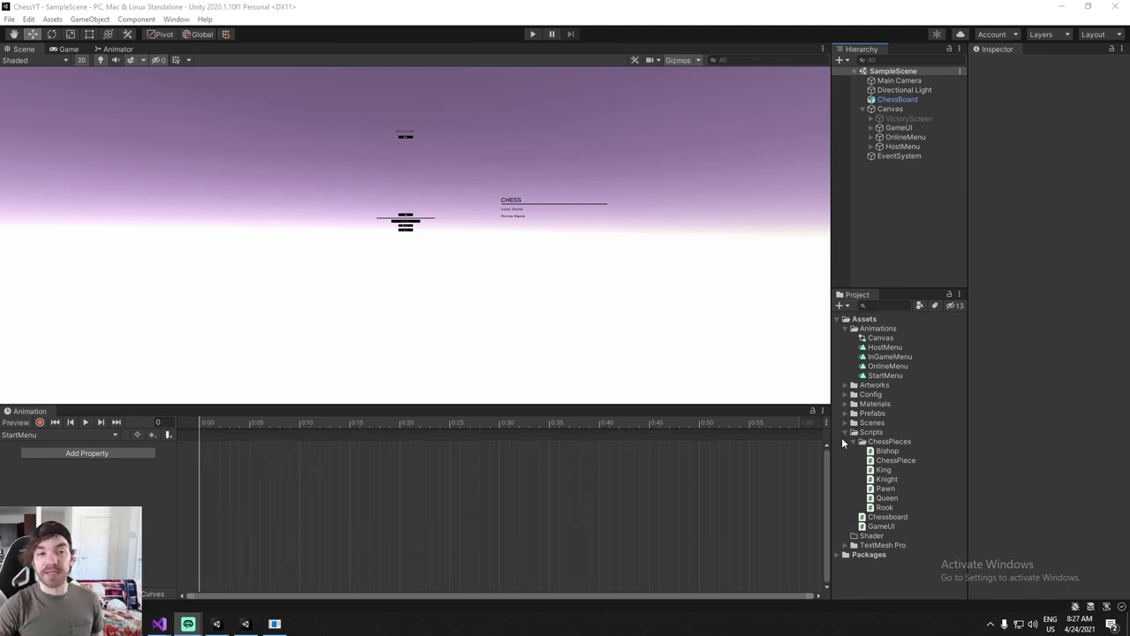
middle_click_drag(510, 147, 462, 160)
left_click_drag(253, 118, 744, 353)
left_click(666, 144)
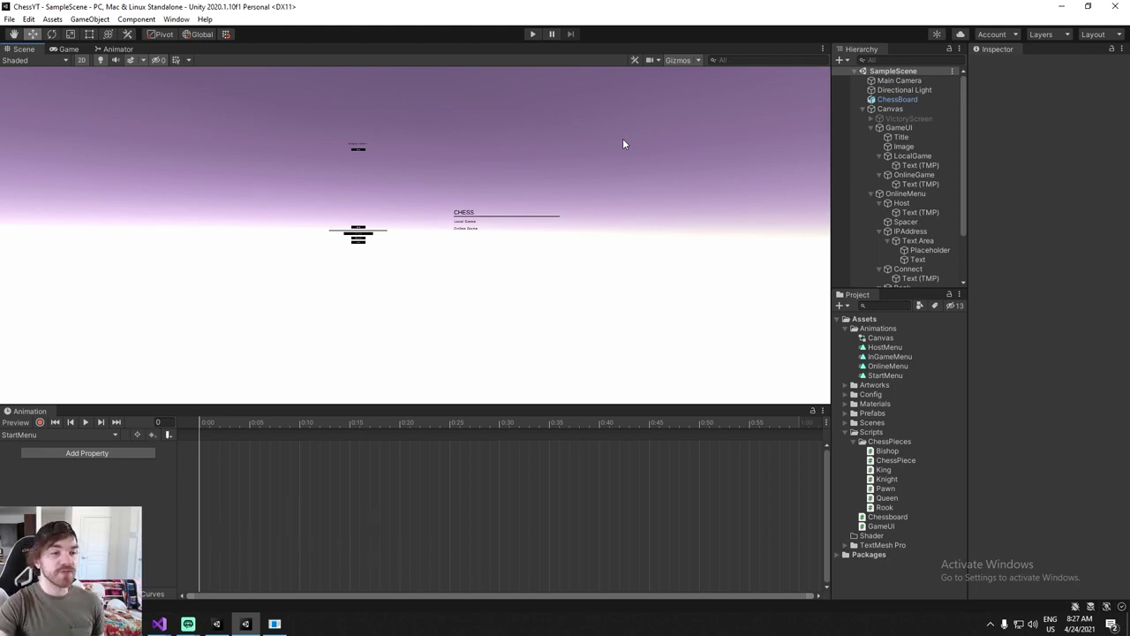
left_click_drag(259, 111, 651, 315)
left_click(651, 177)
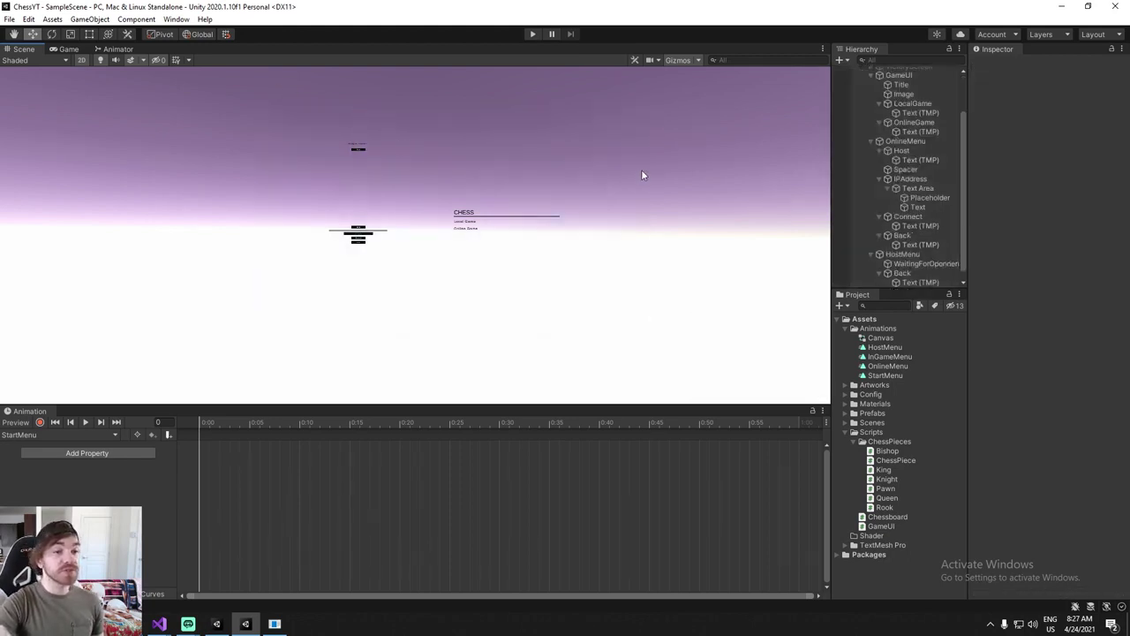
middle_click_drag(640, 169, 603, 254)
scroll(610, 258, "down", 4)
scroll(604, 252, "up", 3)
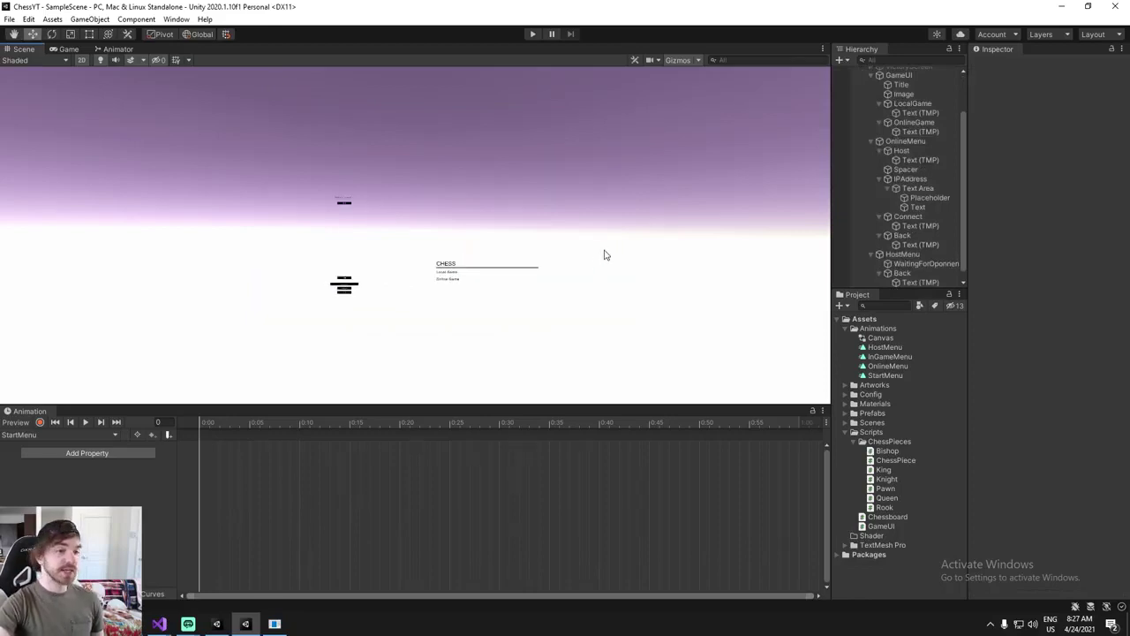
middle_click_drag(729, 256, 638, 237)
scroll(639, 237, "down", 3)
left_click_drag(266, 133, 621, 343)
left_click(614, 340)
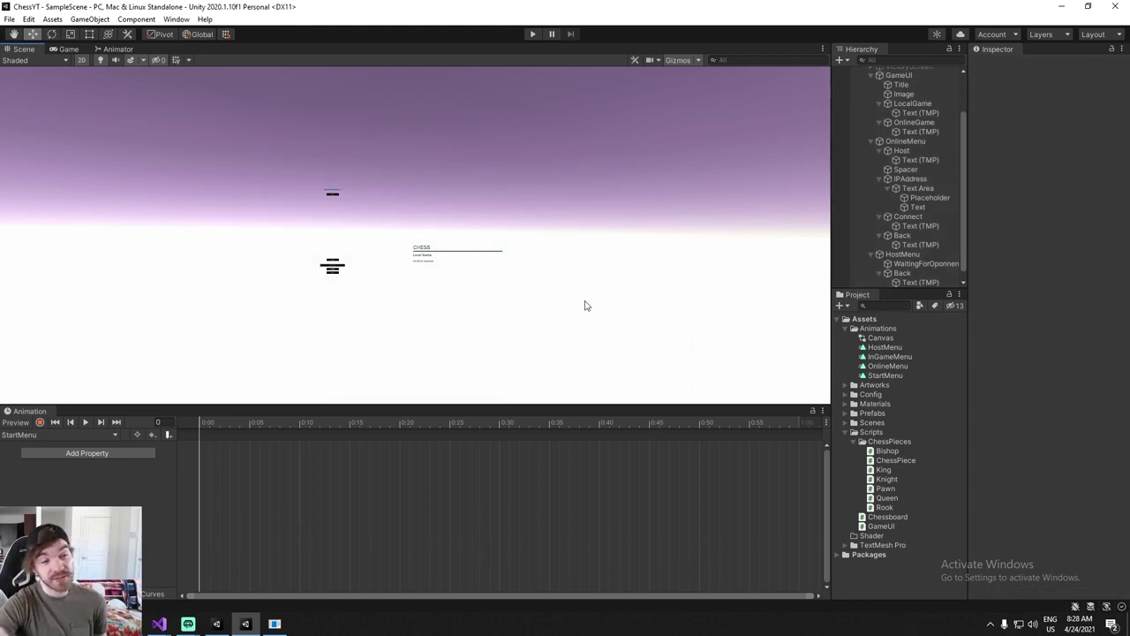
left_click_drag(221, 133, 583, 345)
left_click(582, 344)
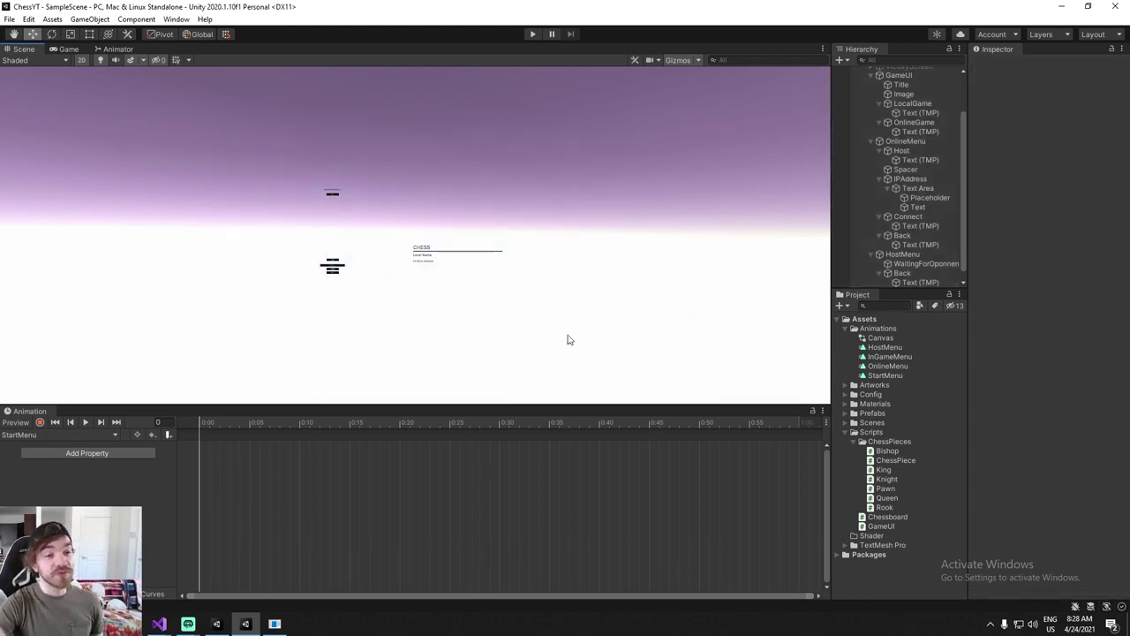
scroll(427, 295, "up", 3)
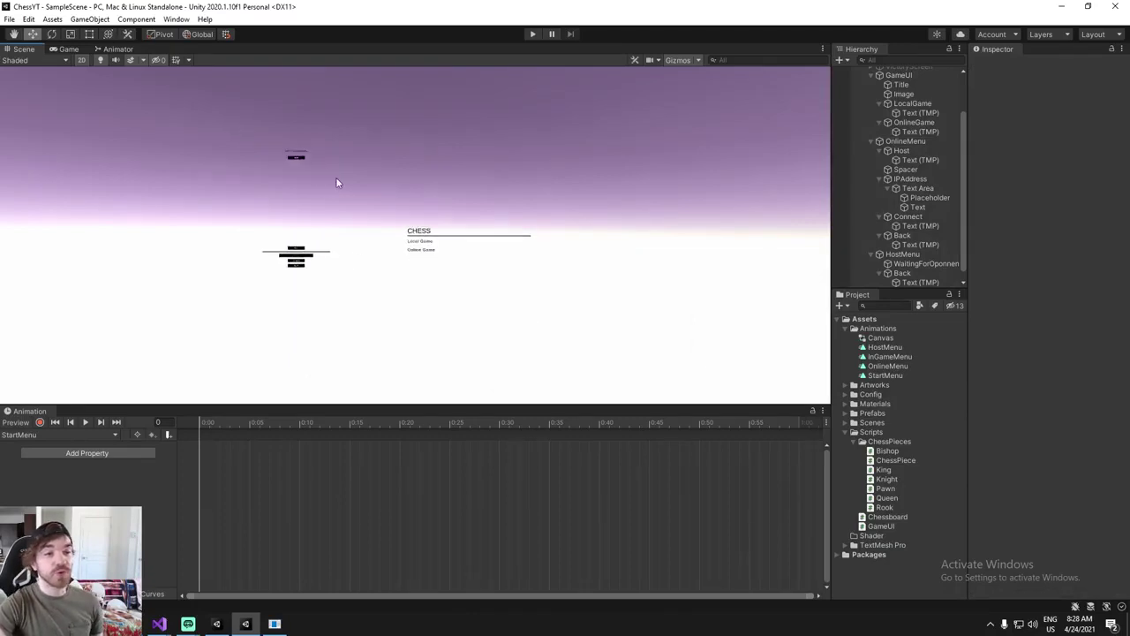
middle_click_drag(374, 229, 418, 253)
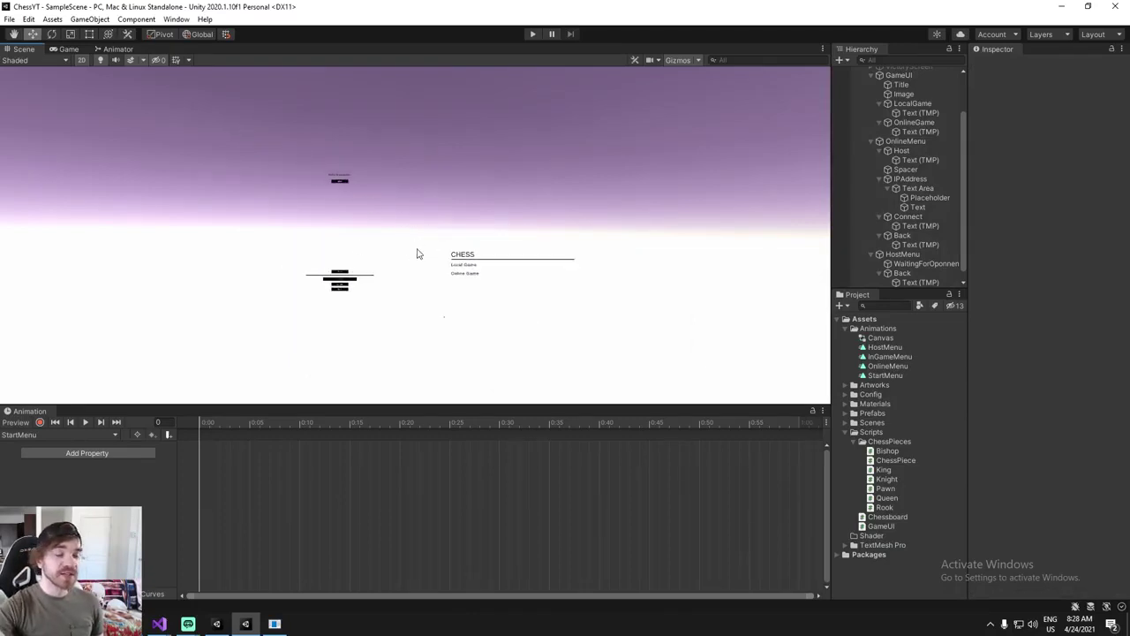
scroll(401, 242, "up", 1)
left_click_drag(234, 112, 671, 375)
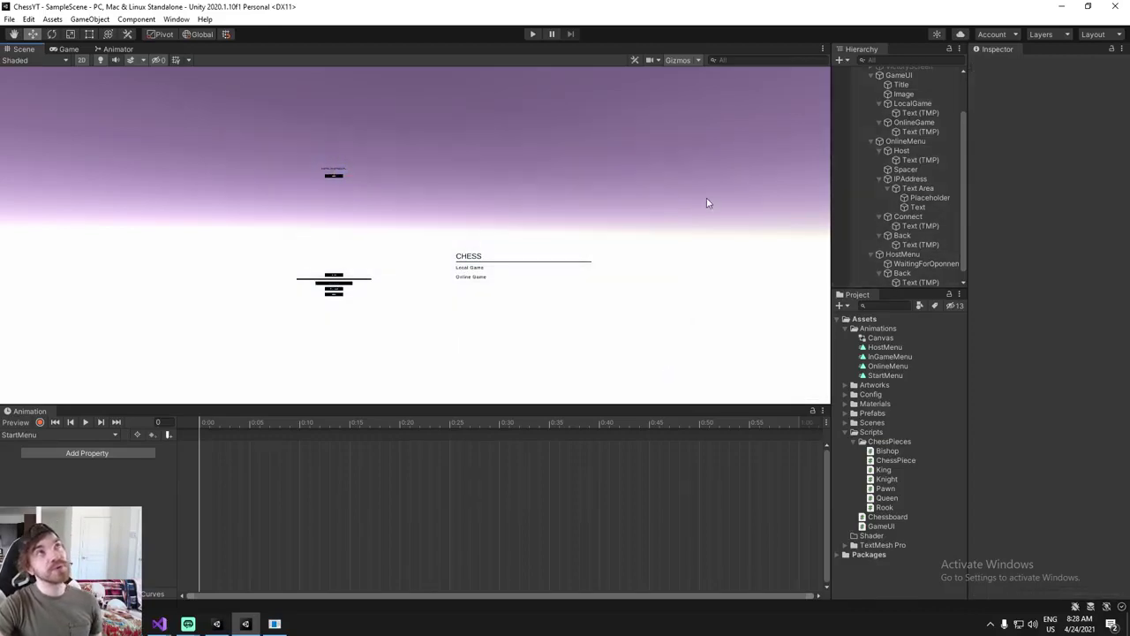
scroll(678, 218, "down", 2)
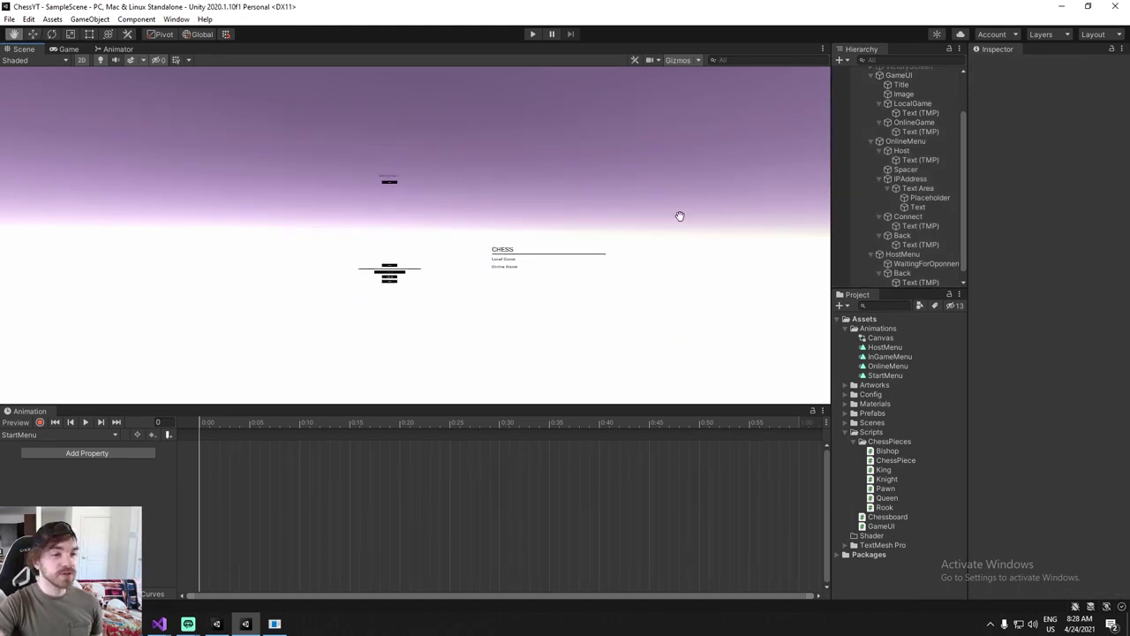